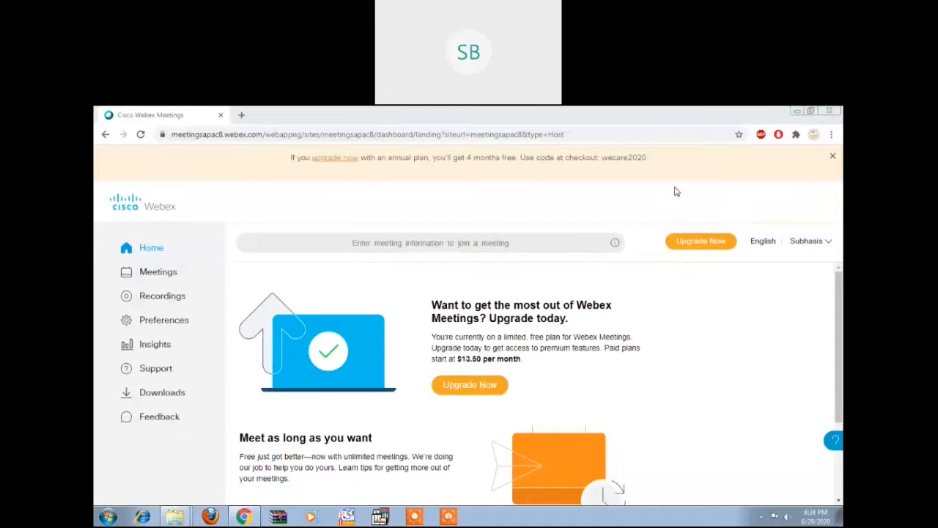
{"action": "left_click", "coordinate": [796, 112]}
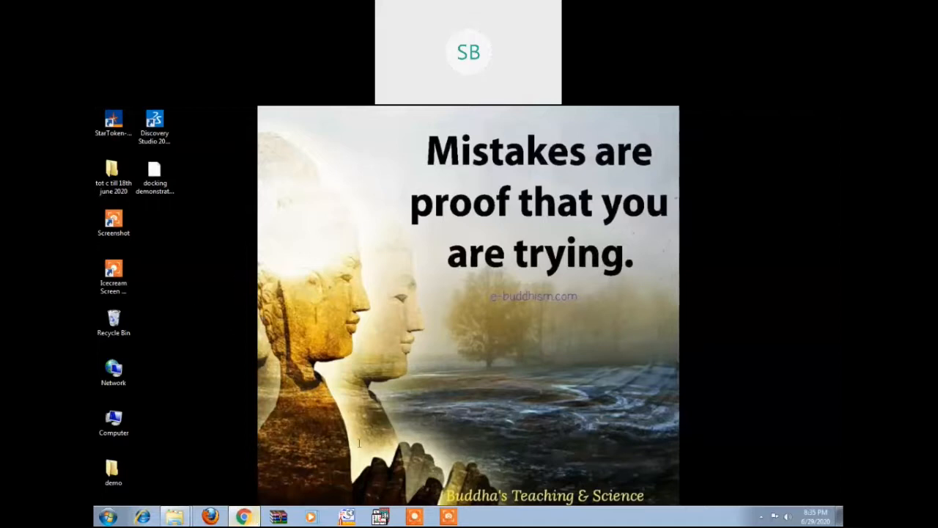
{"action": "left_click", "coordinate": [243, 517]}
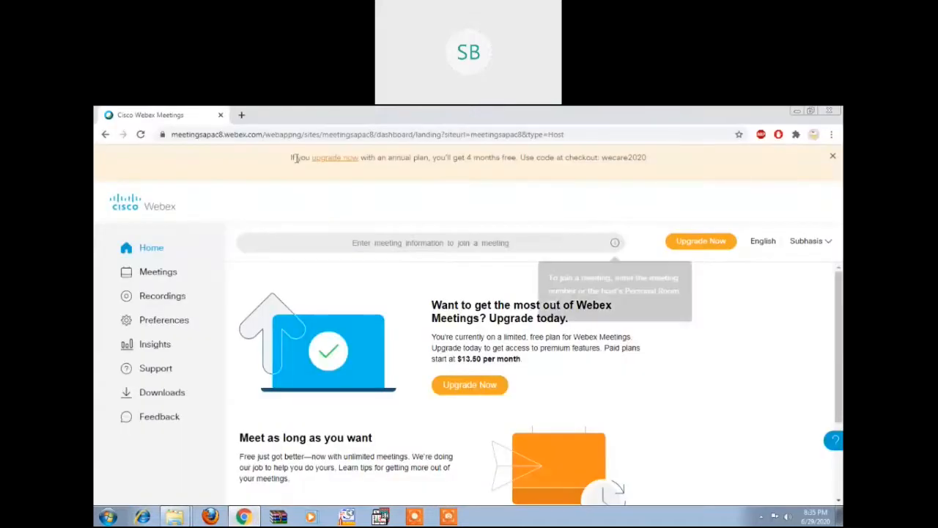
{"action": "left_click", "coordinate": [217, 134]}
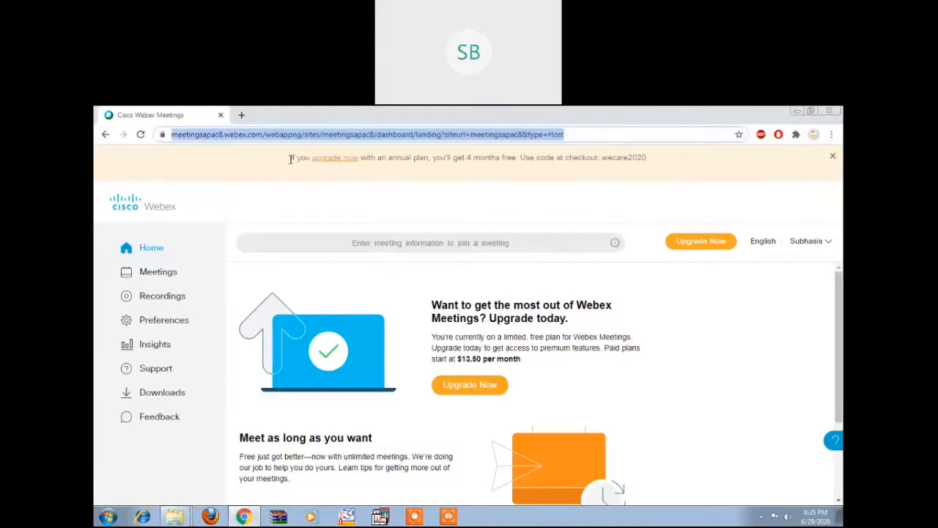
{"action": "type", "text": "www"}
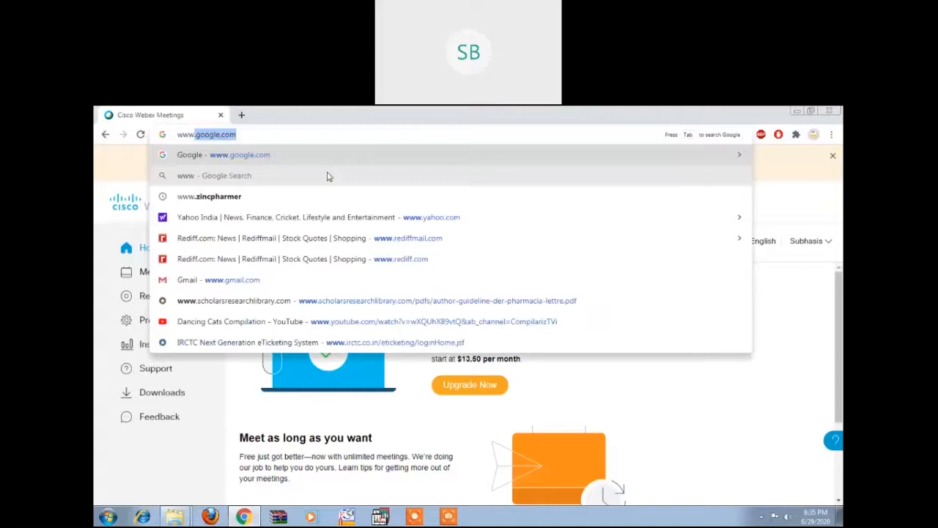
{"action": "type", "text": "."}
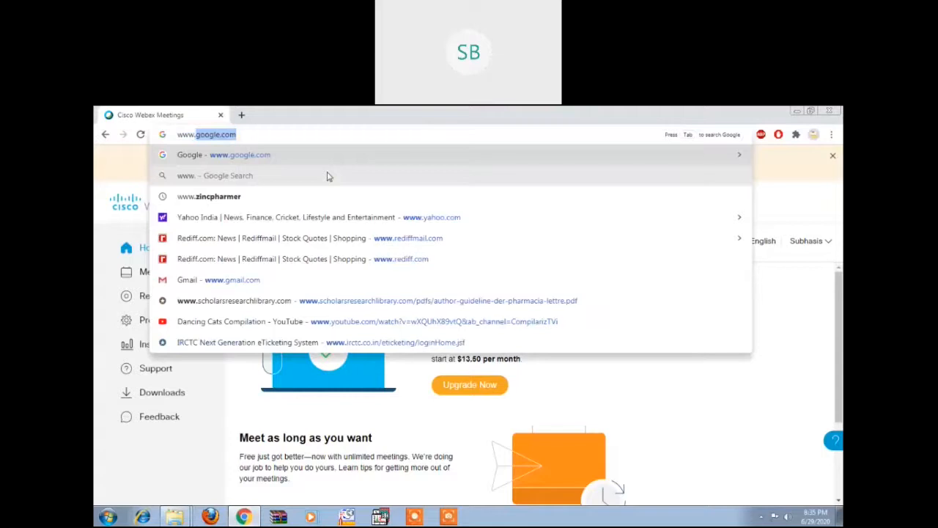
{"action": "type", "text": "rcsb"}
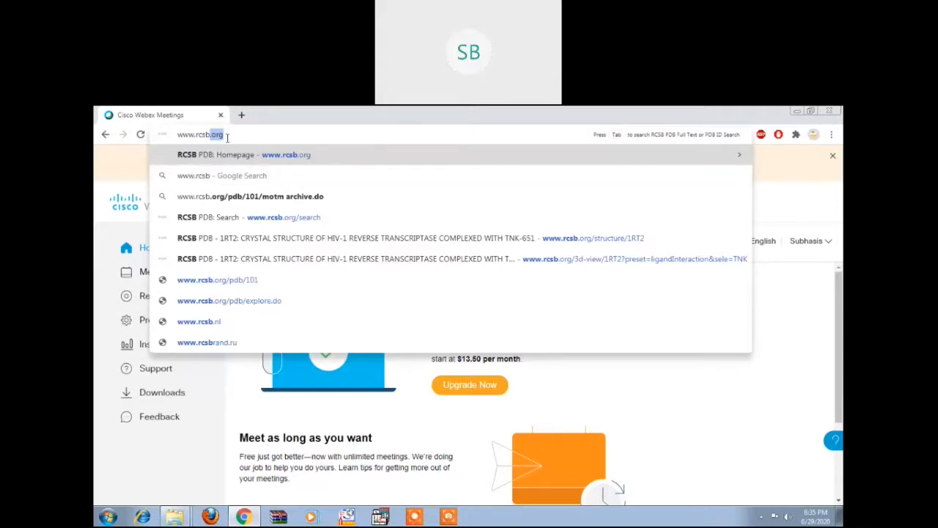
{"action": "key", "text": "Return"}
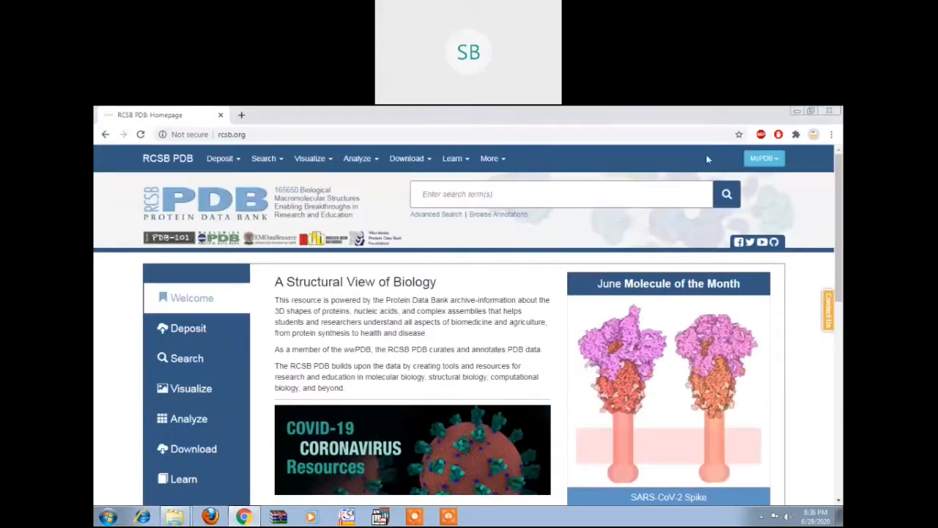
{"action": "double_click", "coordinate": [719, 118]}
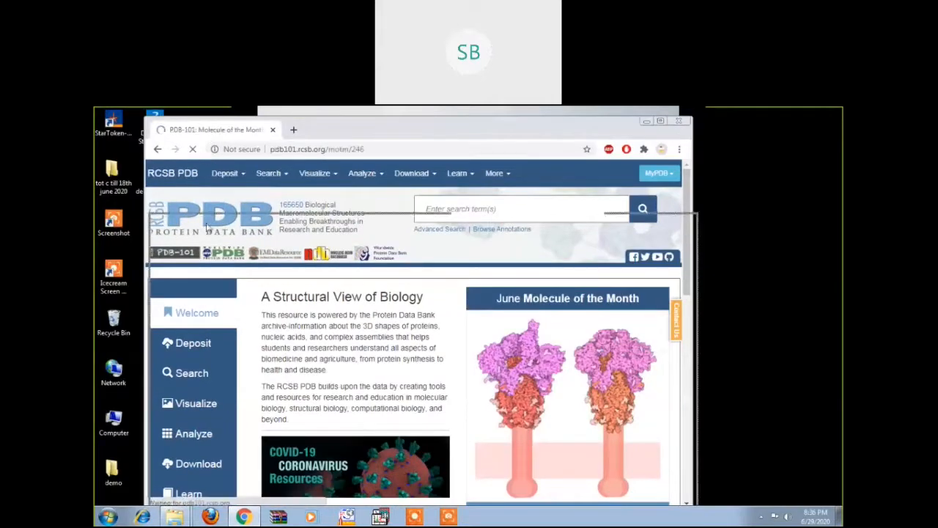
{"action": "left_click_drag", "start_coordinate": [216, 128], "coordinate": [221, 230]}
{"action": "left_click", "coordinate": [672, 149]}
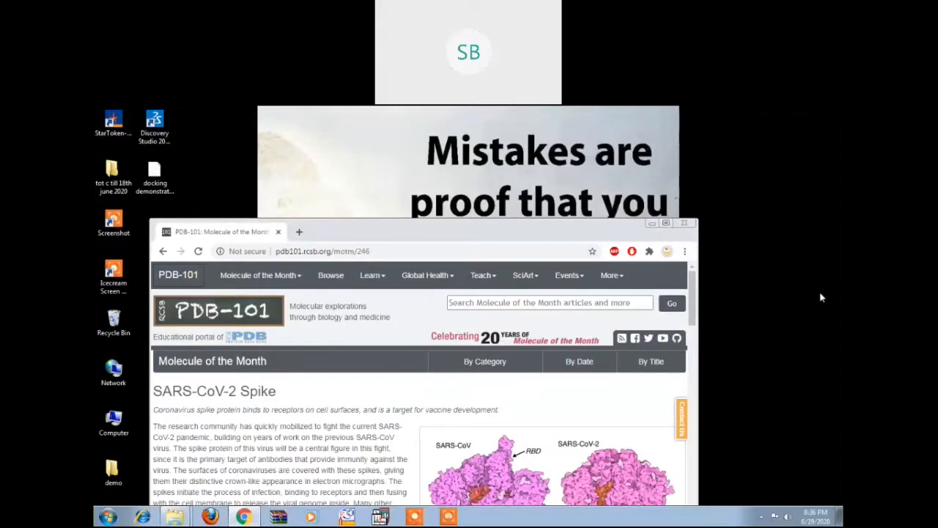
{"action": "left_click", "coordinate": [664, 224]}
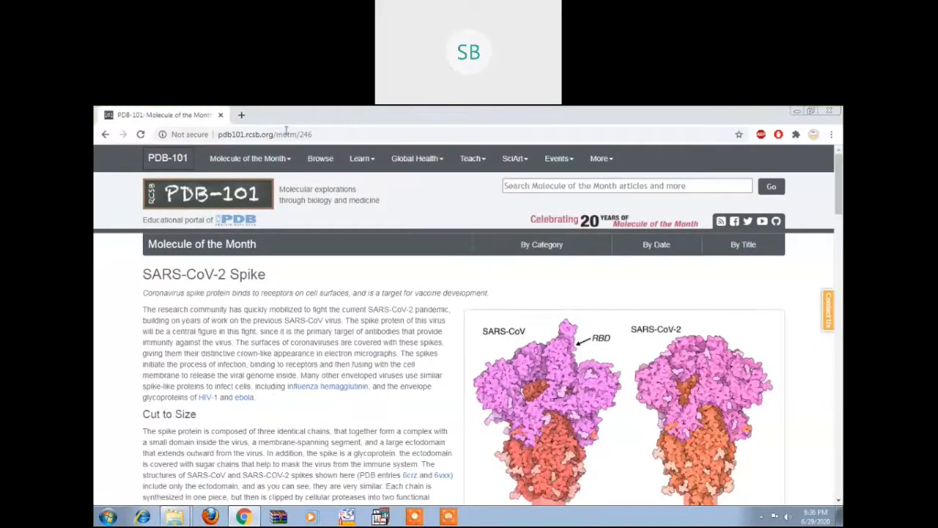
{"action": "left_click", "coordinate": [105, 136]}
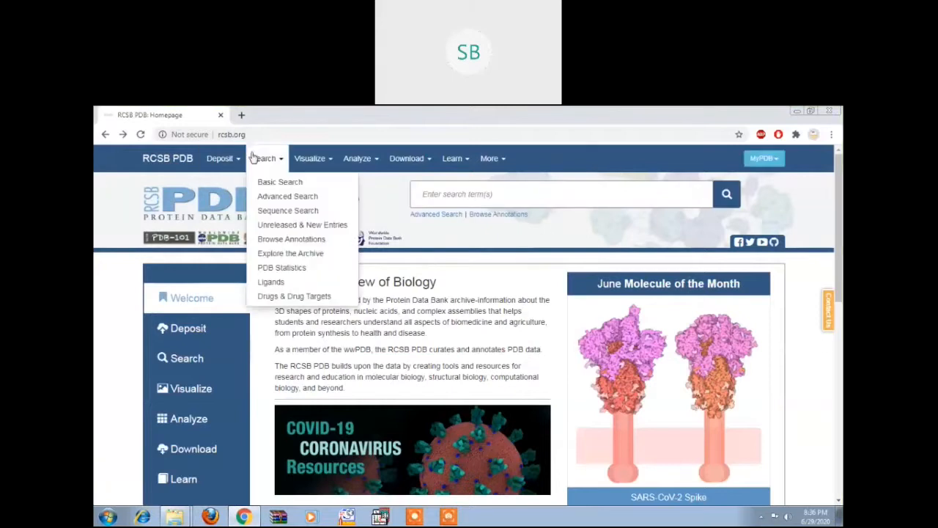
Step: Search the Protein Data Bank for "reverse transcriptase"
{"action": "left_click", "coordinate": [468, 198]}
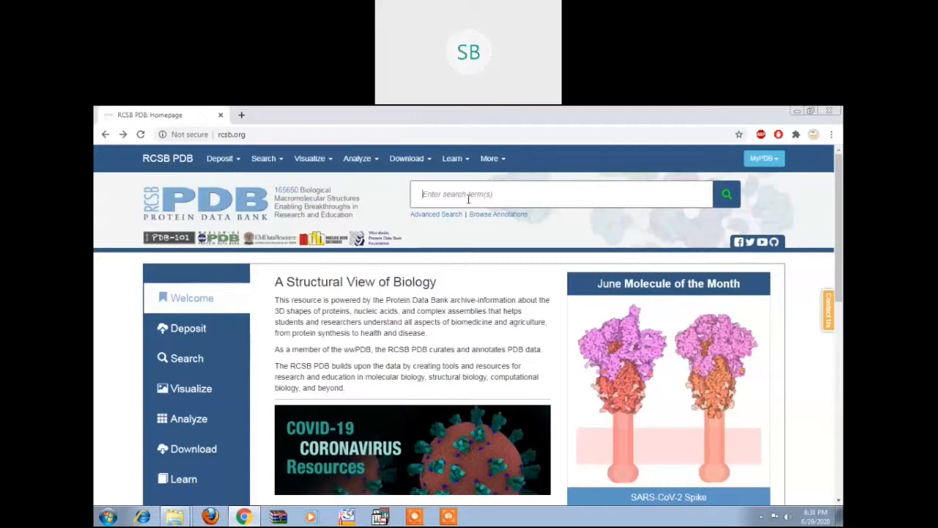
{"action": "type", "text": "revers"}
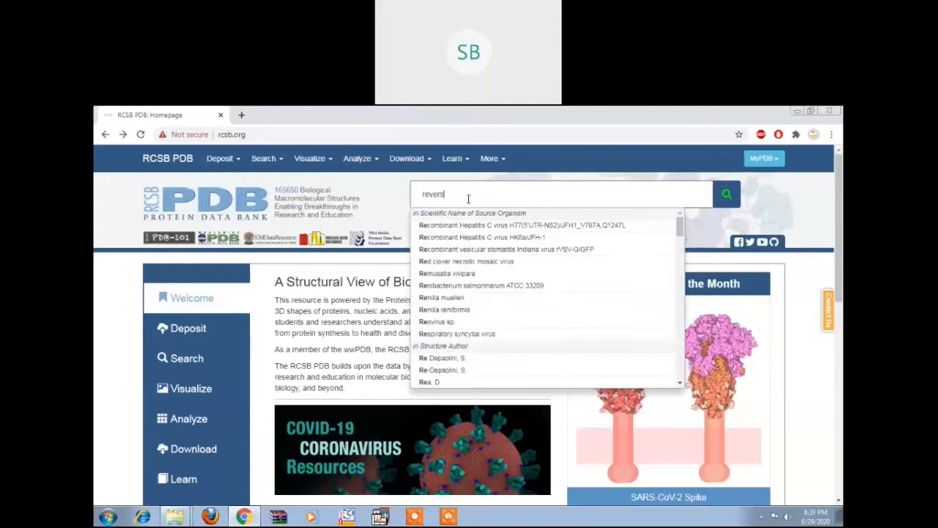
{"action": "type", "text": "e tran"}
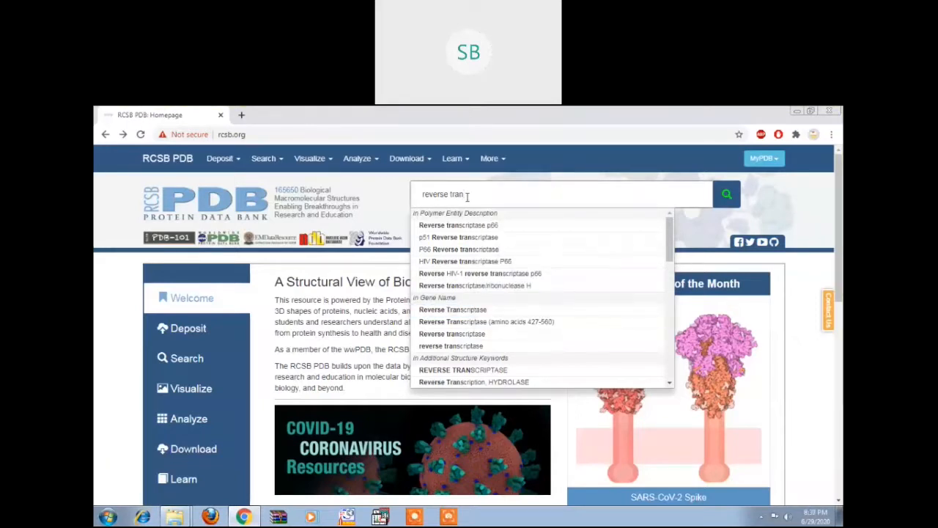
{"action": "type", "text": "scriptase"}
{"action": "key", "text": "Return"}
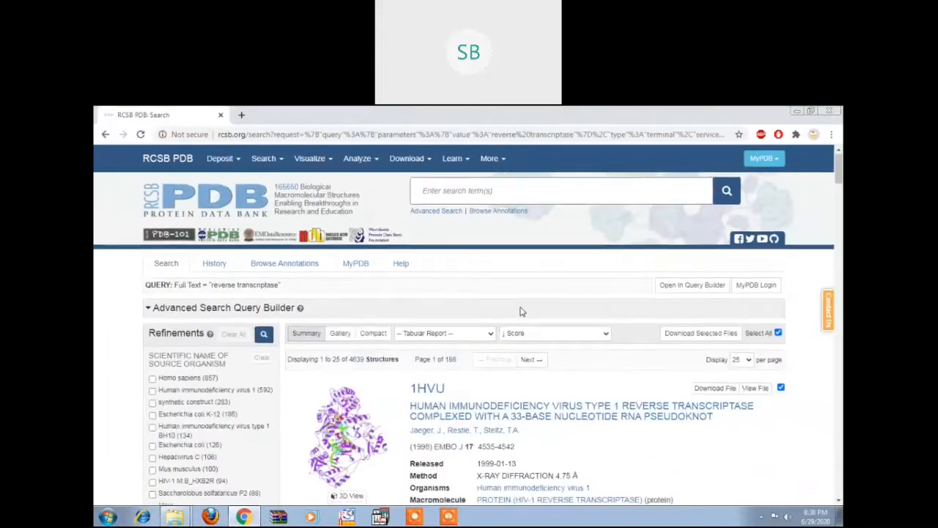
Step: Look up PDB ID 1RT2 and open its structure summary page
{"action": "scroll", "coordinate": [522, 311], "scroll_direction": "down", "scroll_amount": 2}
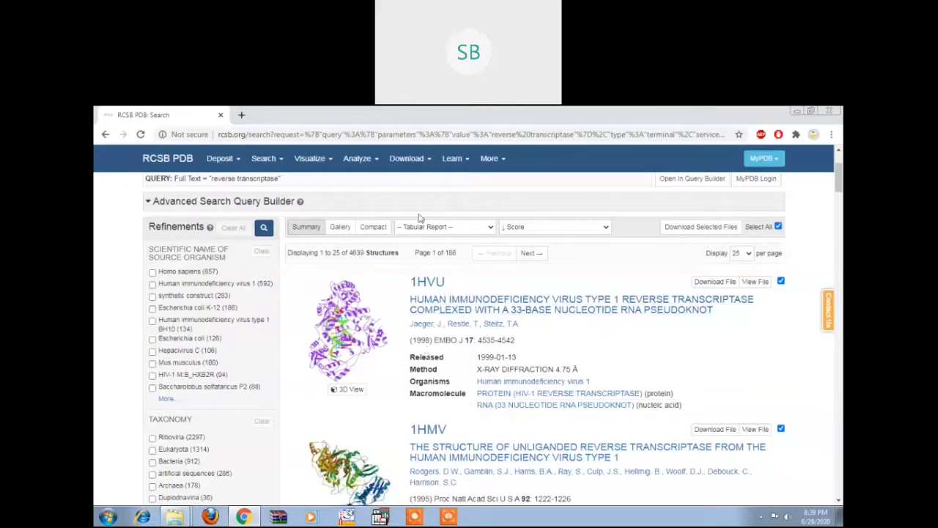
{"action": "scroll", "coordinate": [379, 331], "scroll_direction": "up", "scroll_amount": 3}
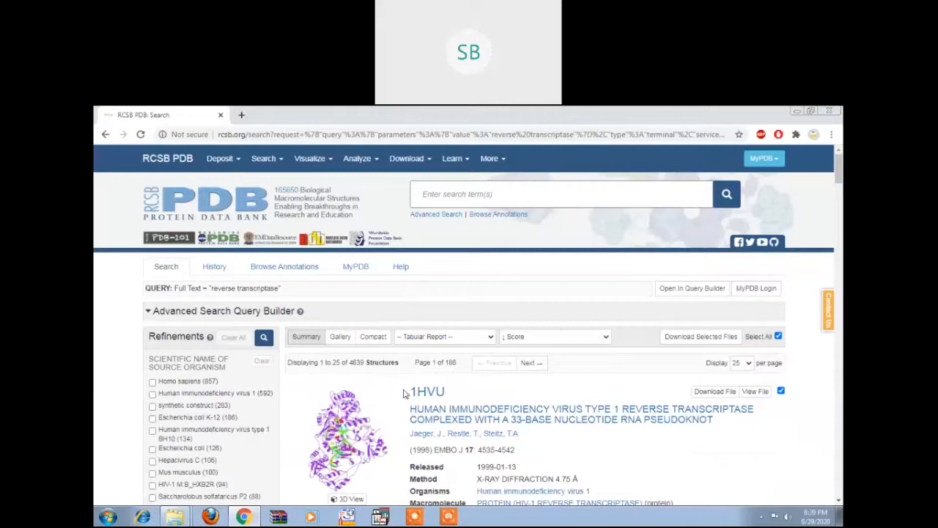
{"action": "left_click", "coordinate": [456, 195]}
{"action": "left_click", "coordinate": [456, 194]}
{"action": "type", "text": "1rt2"}
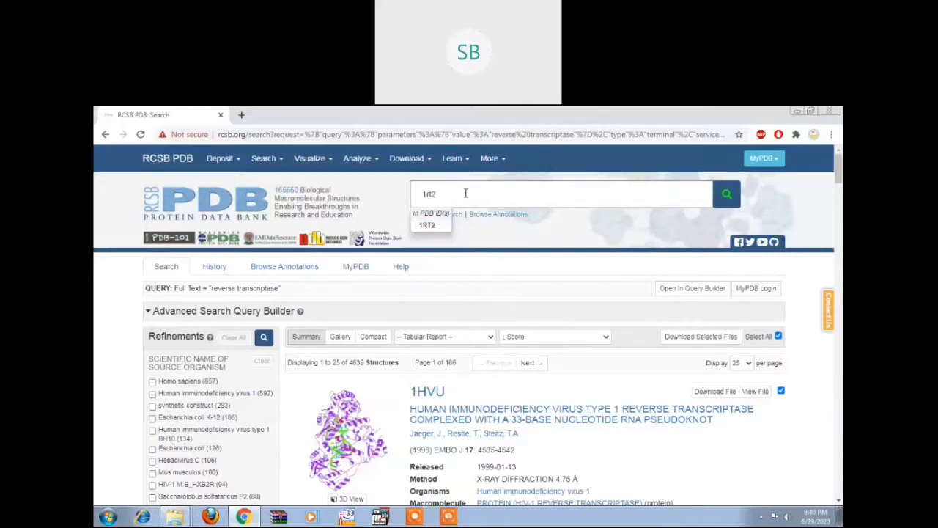
{"action": "left_click", "coordinate": [438, 230]}
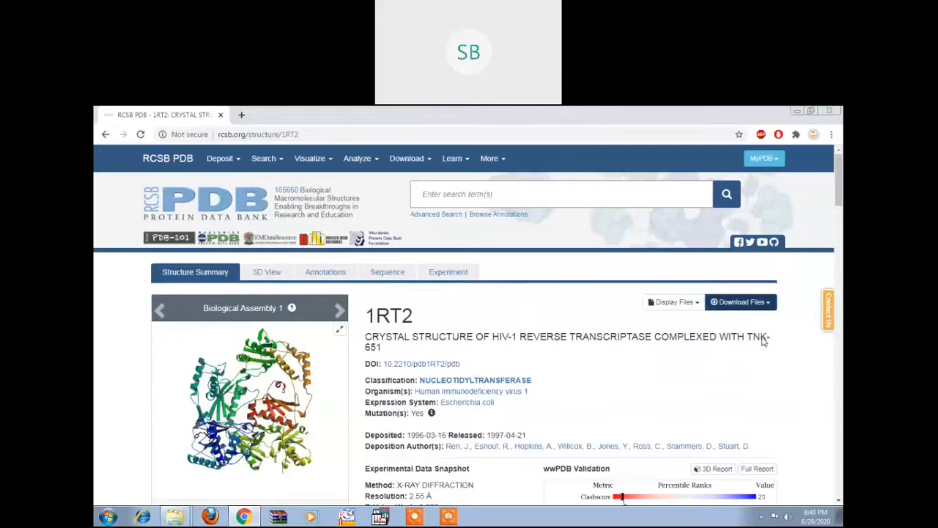
Step: Examine the 1RT2 entry's classification, experimental data, validation and primary literature citation
{"action": "scroll", "coordinate": [742, 394], "scroll_direction": "down", "scroll_amount": 2}
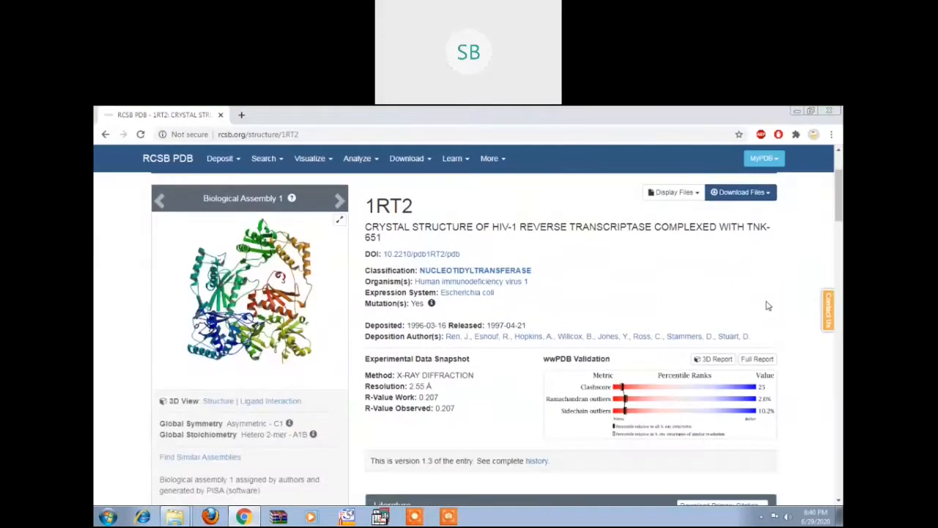
{"action": "scroll", "coordinate": [621, 332], "scroll_direction": "down", "scroll_amount": 1}
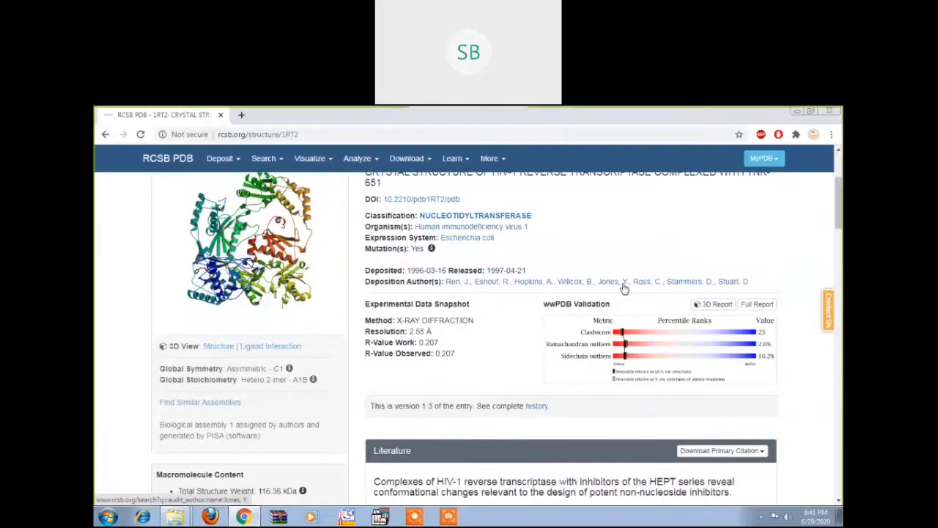
{"action": "scroll", "coordinate": [500, 293], "scroll_direction": "down", "scroll_amount": 1}
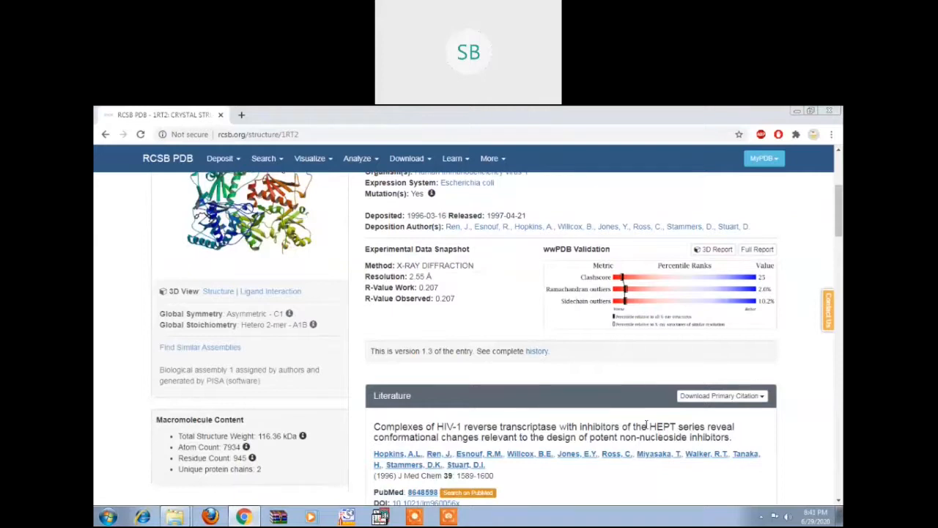
{"action": "scroll", "coordinate": [636, 419], "scroll_direction": "down", "scroll_amount": 2}
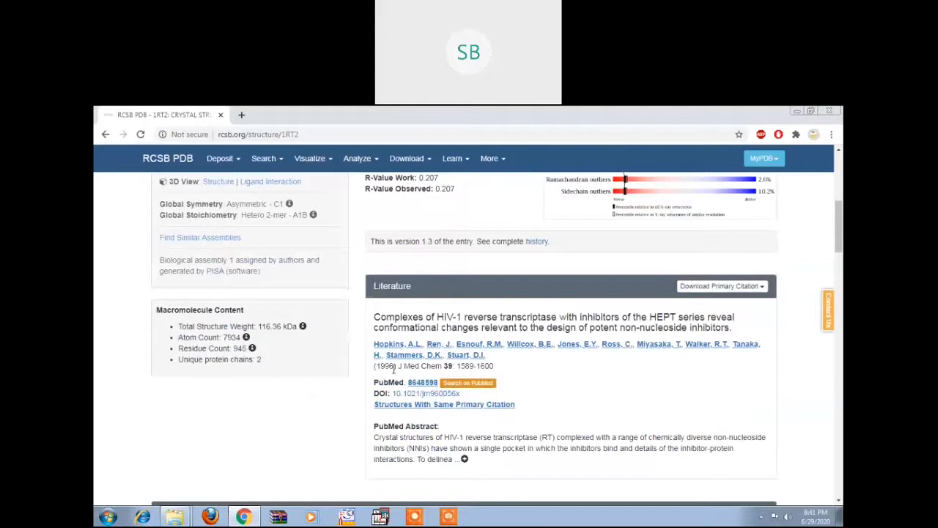
{"action": "scroll", "coordinate": [507, 387], "scroll_direction": "down", "scroll_amount": 4}
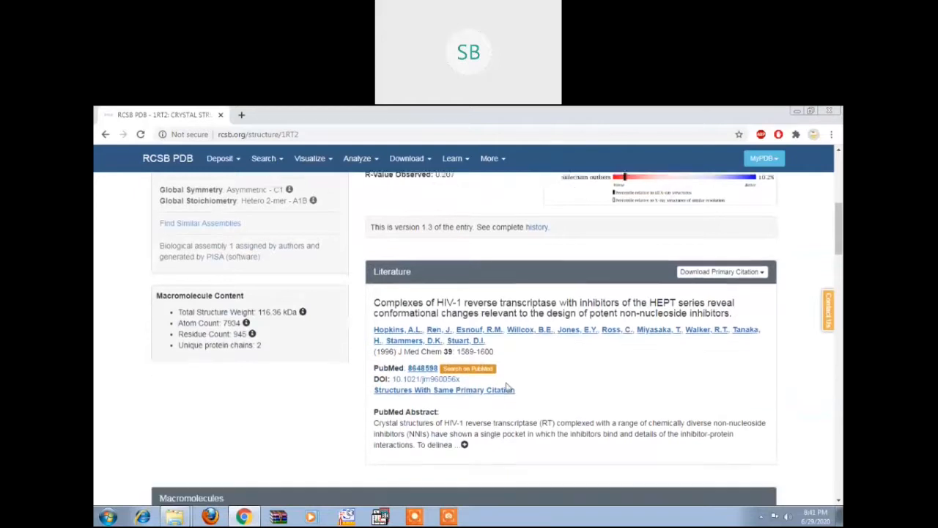
Step: Compare the chains and sequence lengths of the entry's two macromolecule entities, and examine its small-molecule ligand
{"action": "scroll", "coordinate": [506, 387], "scroll_direction": "down", "scroll_amount": 1}
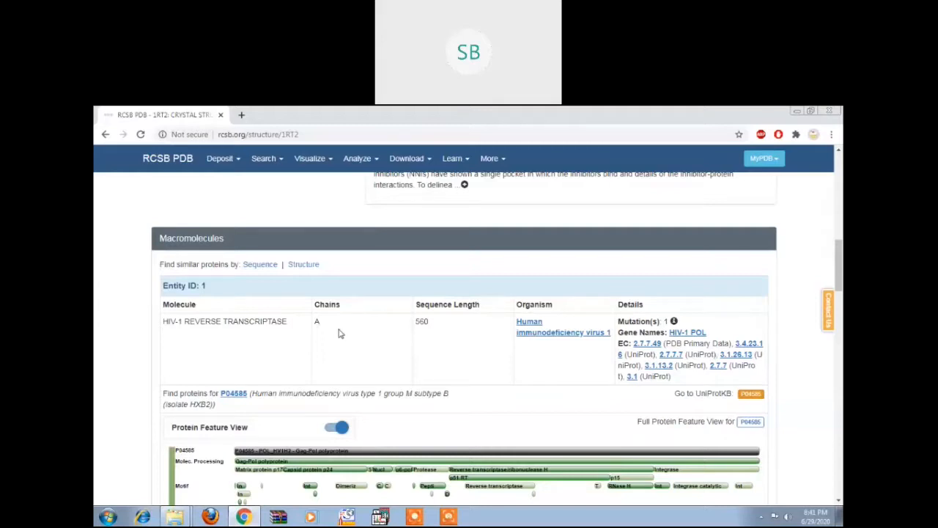
{"action": "scroll", "coordinate": [341, 331], "scroll_direction": "down", "scroll_amount": 4}
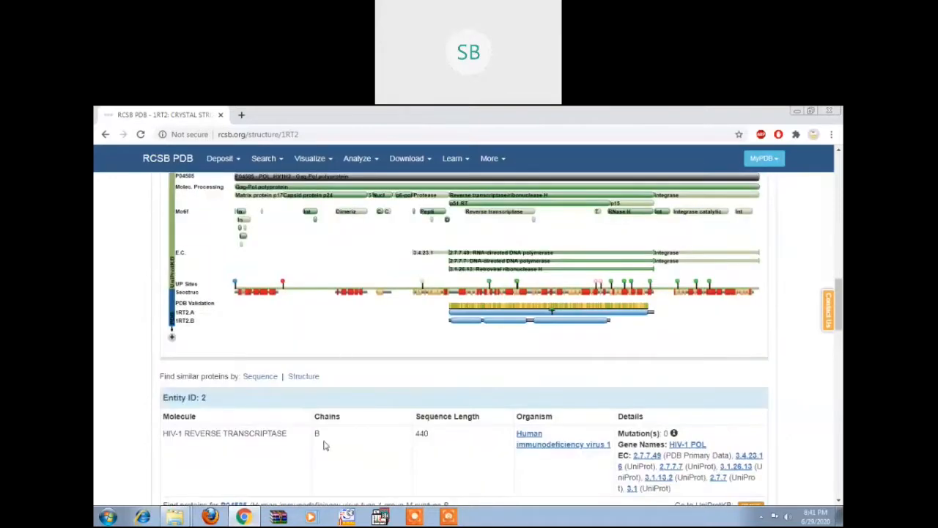
{"action": "scroll", "coordinate": [330, 439], "scroll_direction": "up", "scroll_amount": 3}
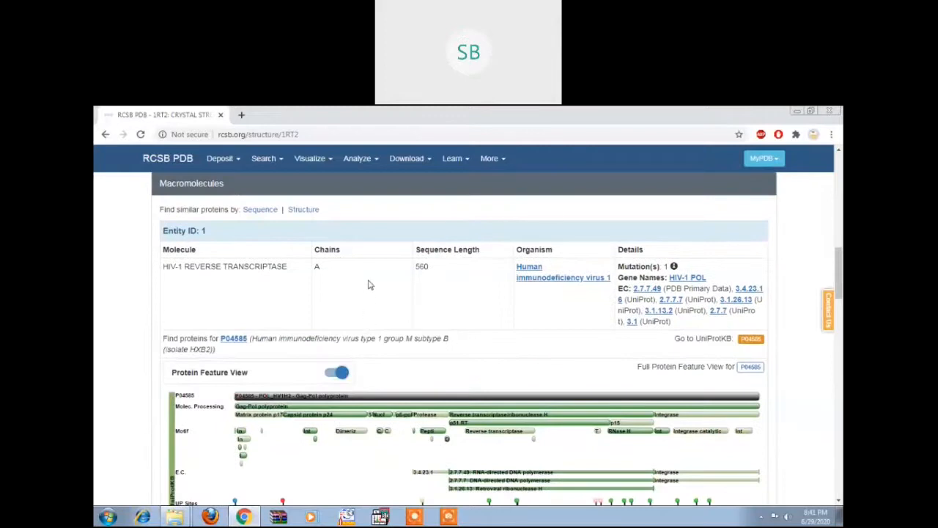
{"action": "scroll", "coordinate": [369, 285], "scroll_direction": "down", "scroll_amount": 2}
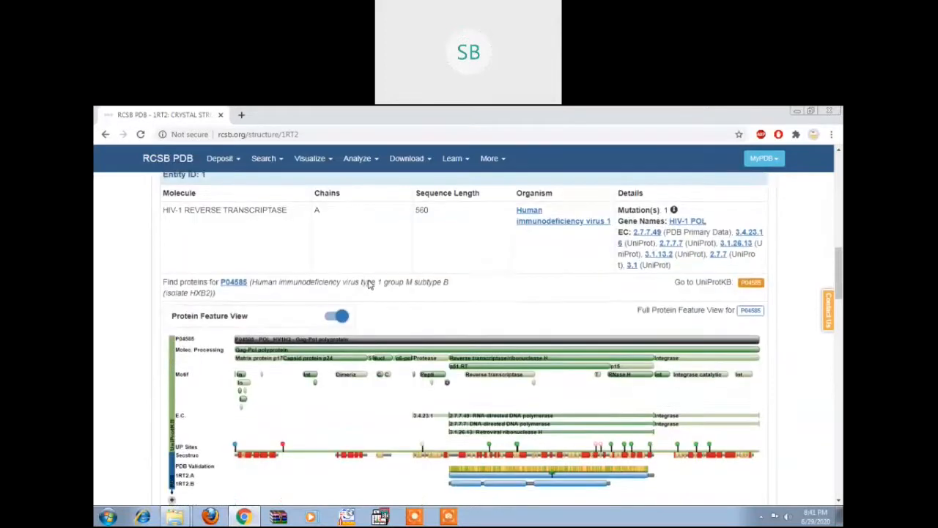
{"action": "scroll", "coordinate": [396, 290], "scroll_direction": "up", "scroll_amount": 2}
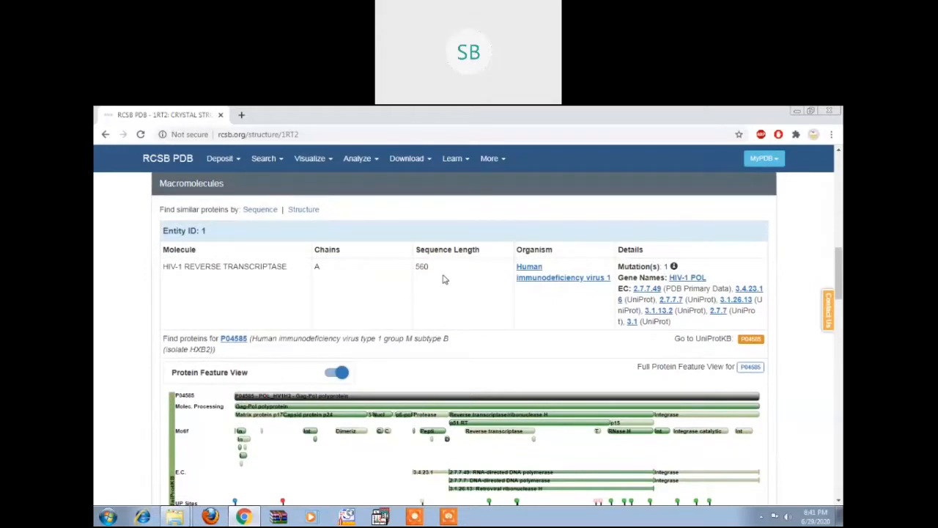
{"action": "scroll", "coordinate": [443, 280], "scroll_direction": "down", "scroll_amount": 5}
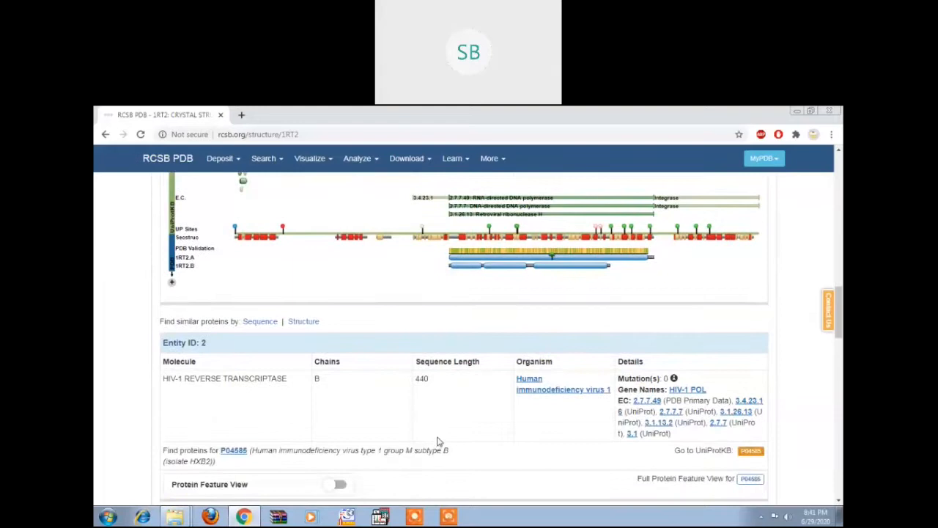
{"action": "scroll", "coordinate": [431, 404], "scroll_direction": "up", "scroll_amount": 5}
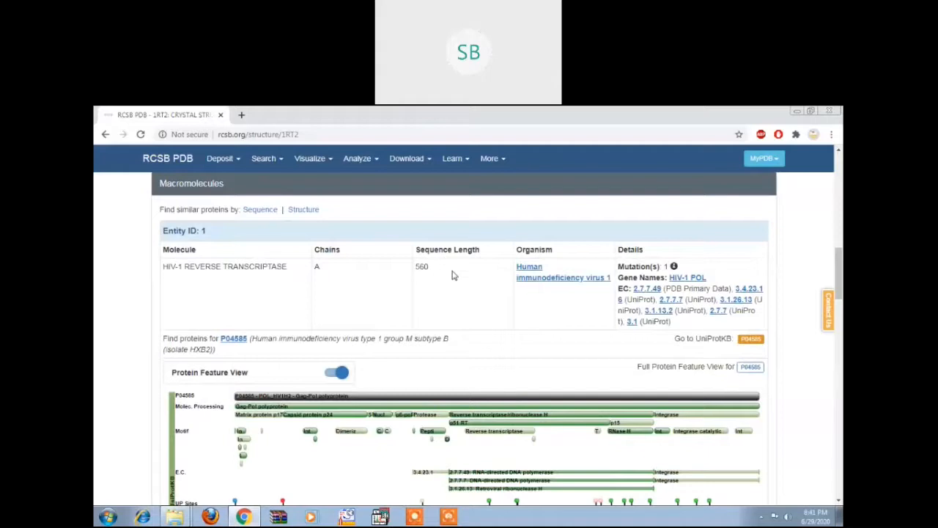
{"action": "scroll", "coordinate": [452, 290], "scroll_direction": "down", "scroll_amount": 4}
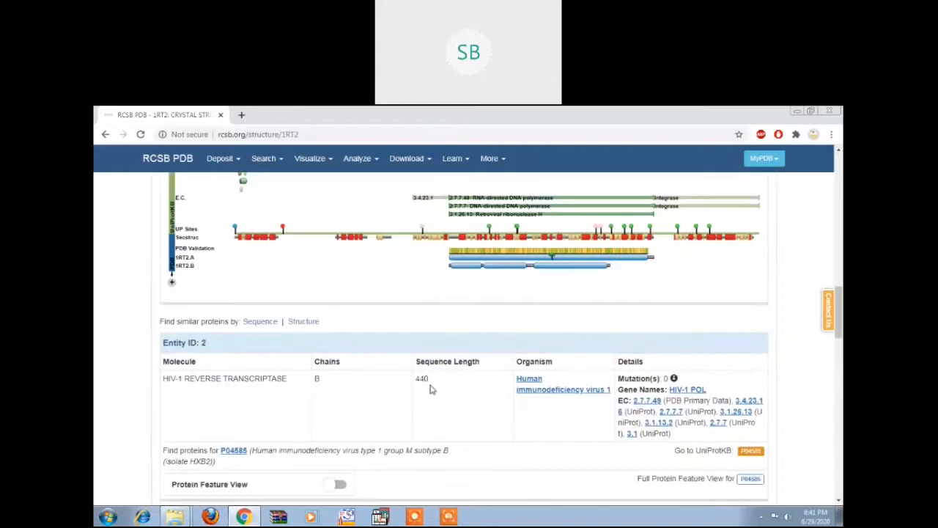
{"action": "scroll", "coordinate": [432, 390], "scroll_direction": "down", "scroll_amount": 3}
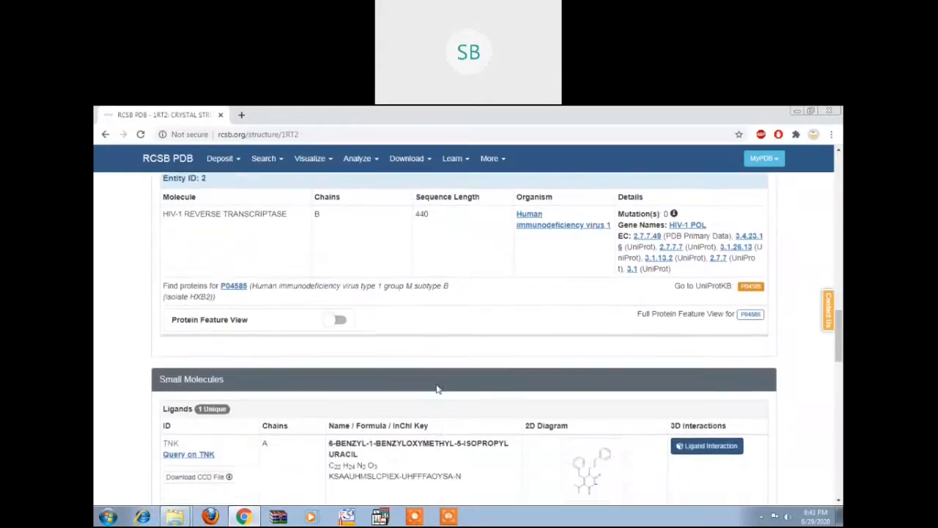
{"action": "scroll", "coordinate": [437, 389], "scroll_direction": "down", "scroll_amount": 1}
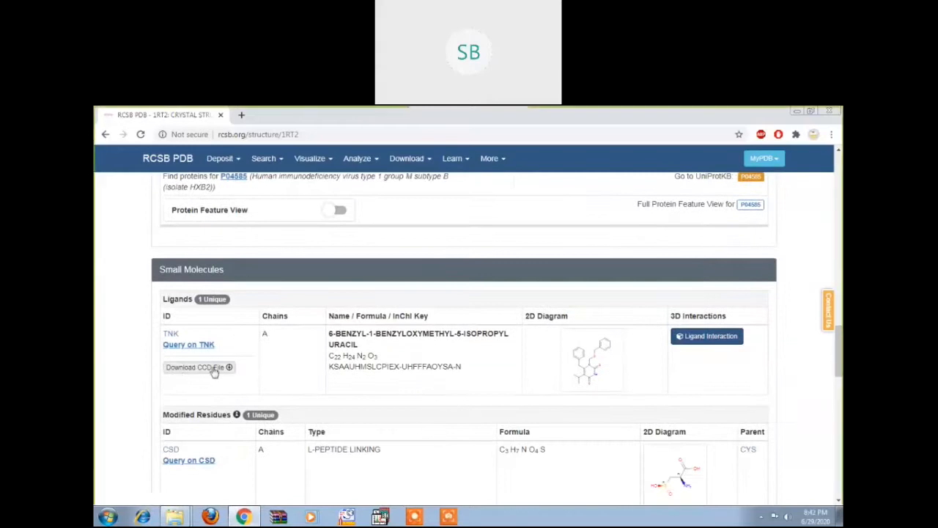
{"action": "scroll", "coordinate": [298, 338], "scroll_direction": "up", "scroll_amount": 10}
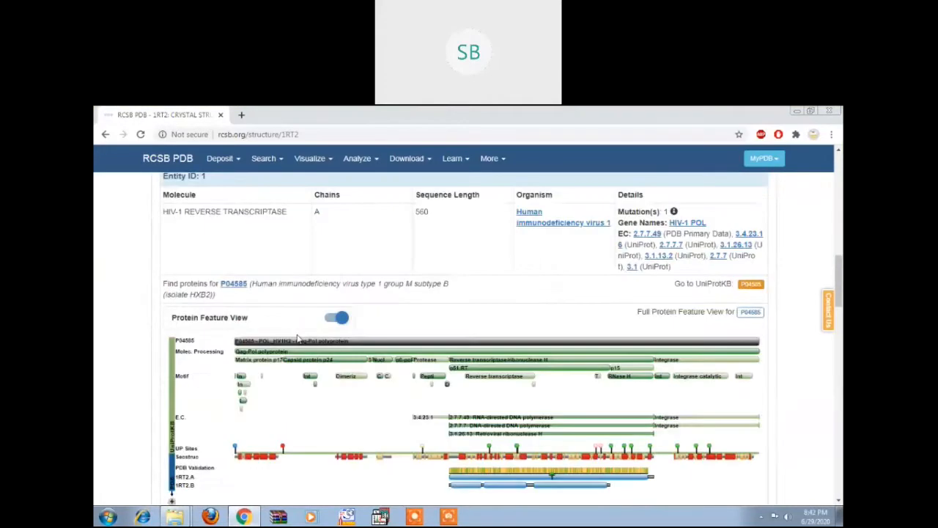
Step: Enlarge the 2D diagram of the TNK ligand under Small Molecules to examine its structure, and close it
{"action": "scroll", "coordinate": [298, 339], "scroll_direction": "up", "scroll_amount": 4}
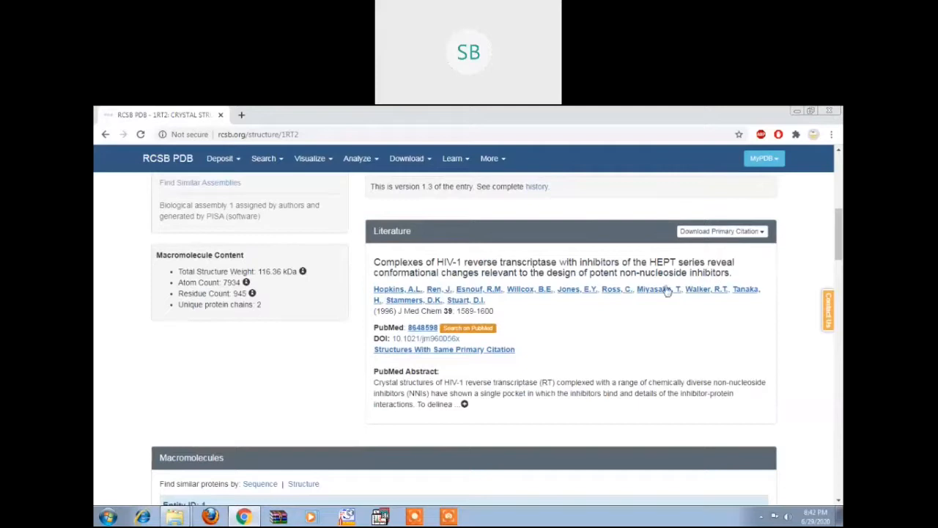
{"action": "scroll", "coordinate": [591, 321], "scroll_direction": "up", "scroll_amount": 3}
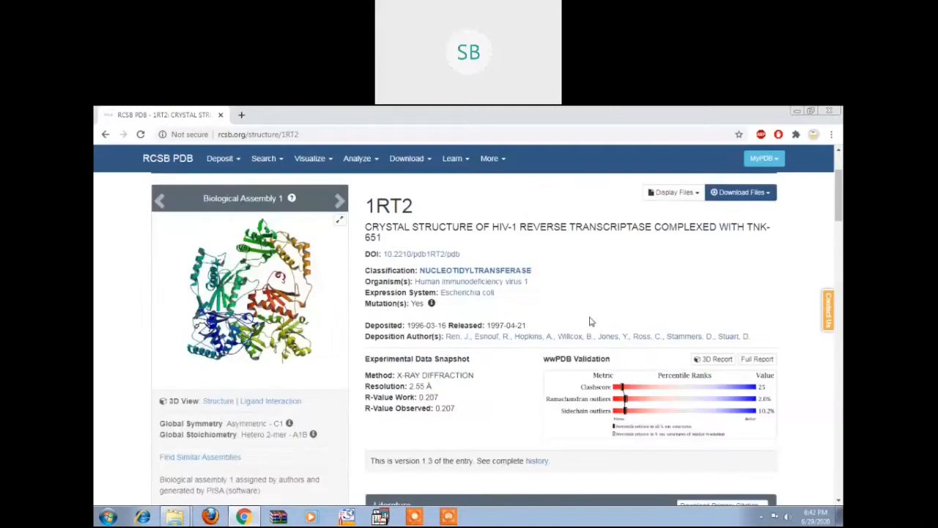
{"action": "scroll", "coordinate": [591, 321], "scroll_direction": "down", "scroll_amount": 3}
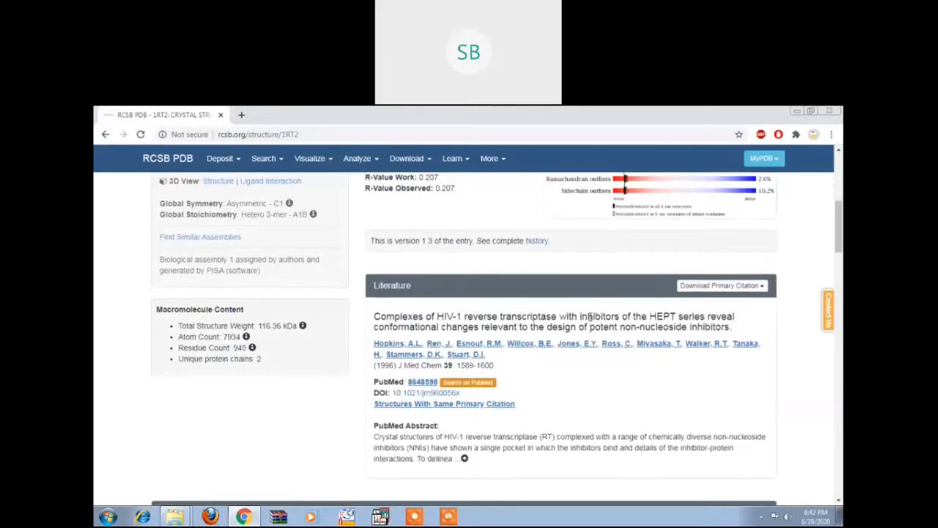
{"action": "scroll", "coordinate": [589, 317], "scroll_direction": "down", "scroll_amount": 6}
{"action": "scroll", "coordinate": [591, 321], "scroll_direction": "down", "scroll_amount": 3}
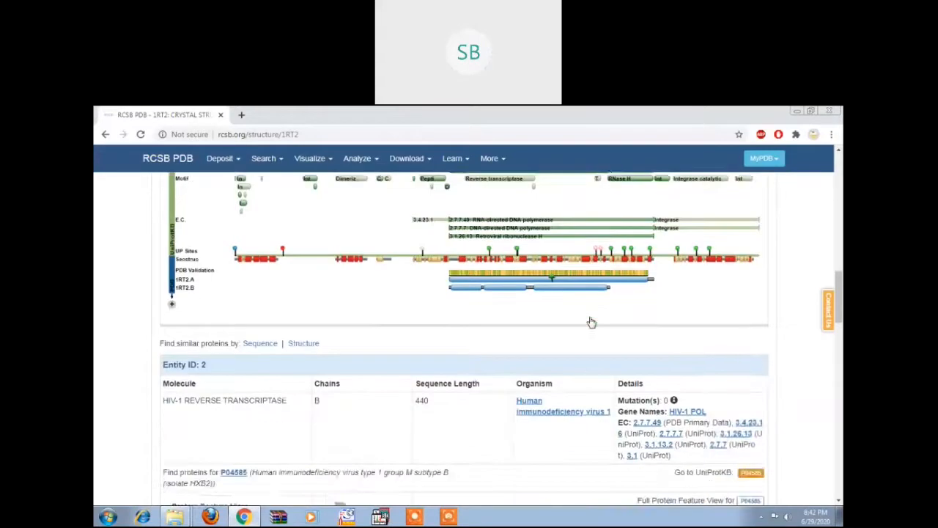
{"action": "scroll", "coordinate": [591, 321], "scroll_direction": "down", "scroll_amount": 2}
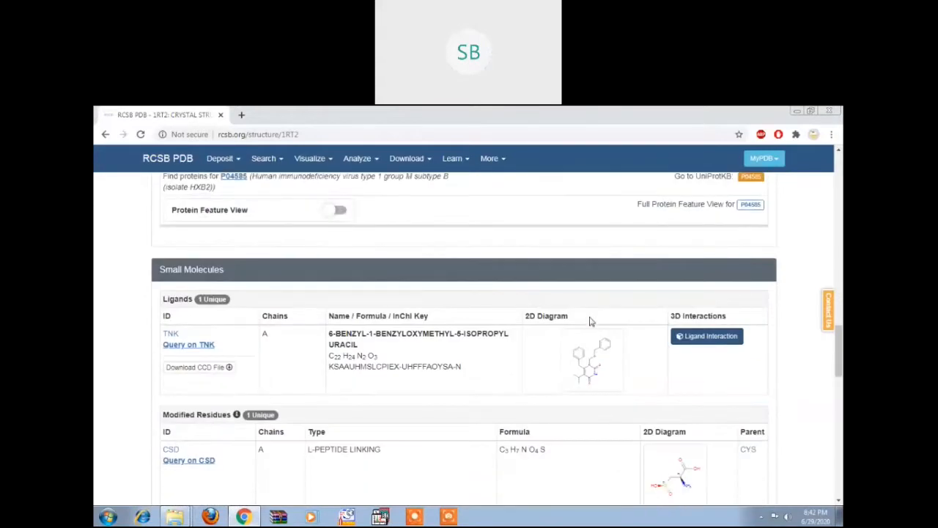
{"action": "left_click", "coordinate": [602, 363]}
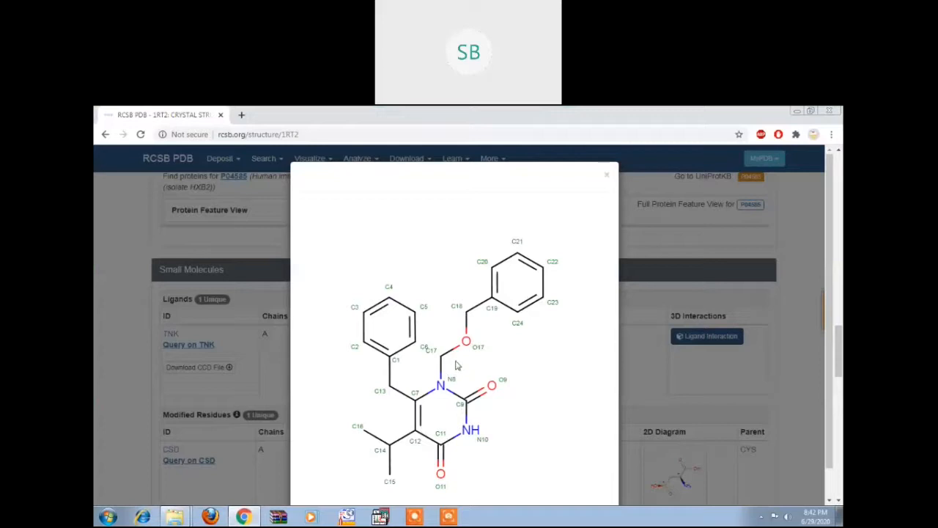
{"action": "left_click", "coordinate": [606, 176]}
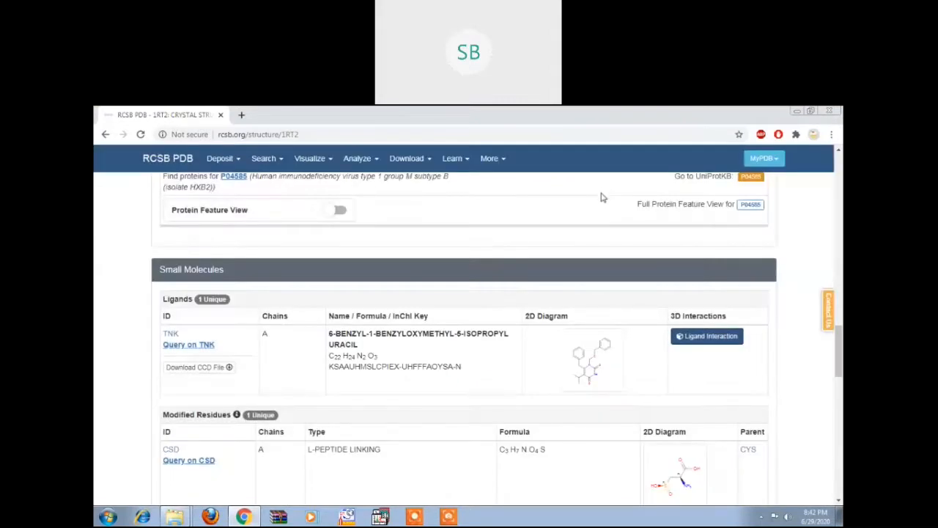
Step: Look through the entry's external ligand annotations, experimental data, software packages and revision history
{"action": "scroll", "coordinate": [606, 259], "scroll_direction": "down", "scroll_amount": 3}
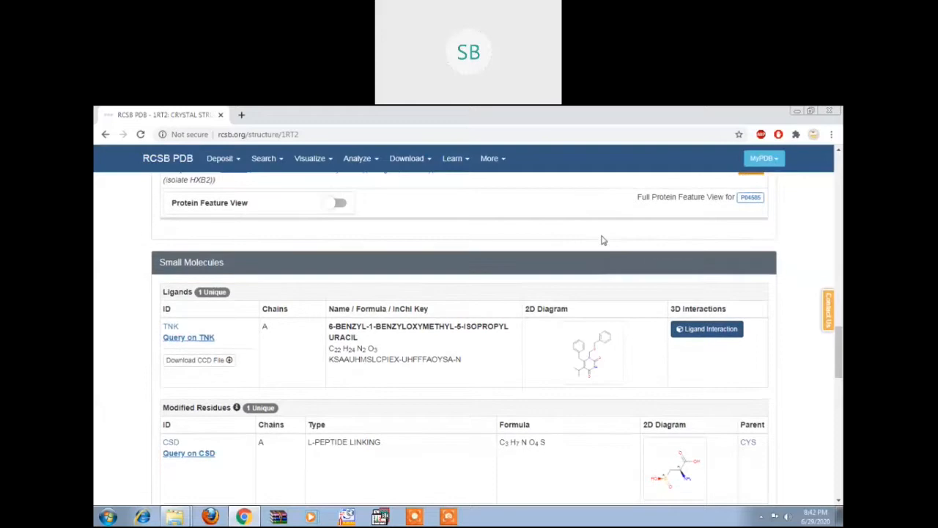
{"action": "scroll", "coordinate": [603, 241], "scroll_direction": "down", "scroll_amount": 5}
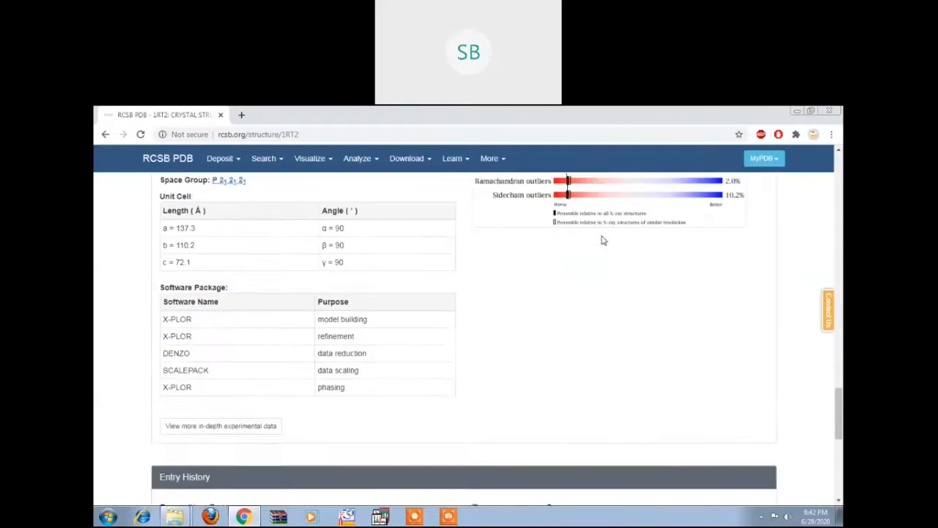
{"action": "scroll", "coordinate": [602, 241], "scroll_direction": "down", "scroll_amount": 4}
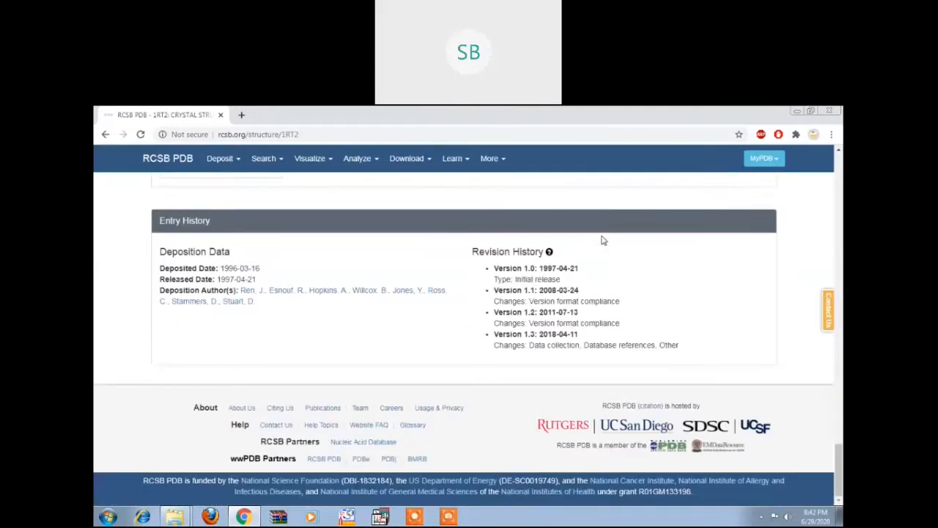
{"action": "scroll", "coordinate": [605, 235], "scroll_direction": "up", "scroll_amount": 15}
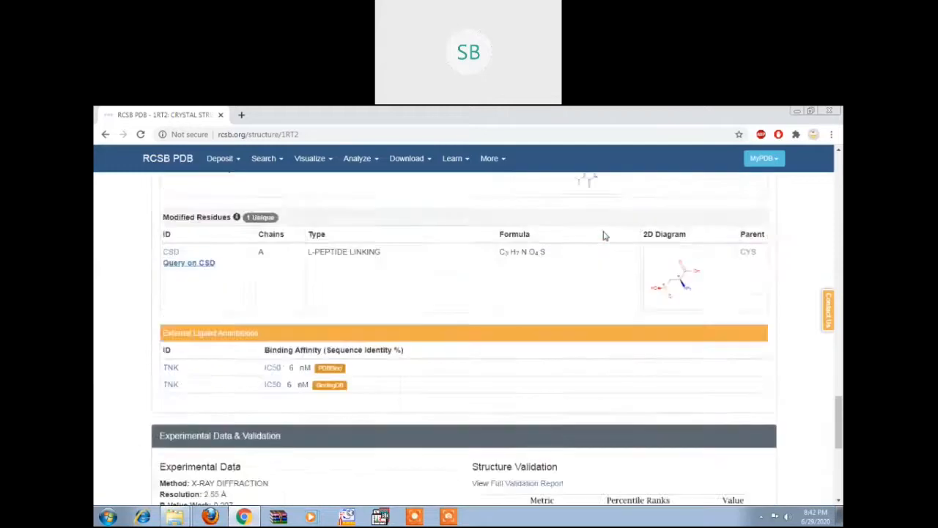
{"action": "scroll", "coordinate": [605, 235], "scroll_direction": "up", "scroll_amount": 12}
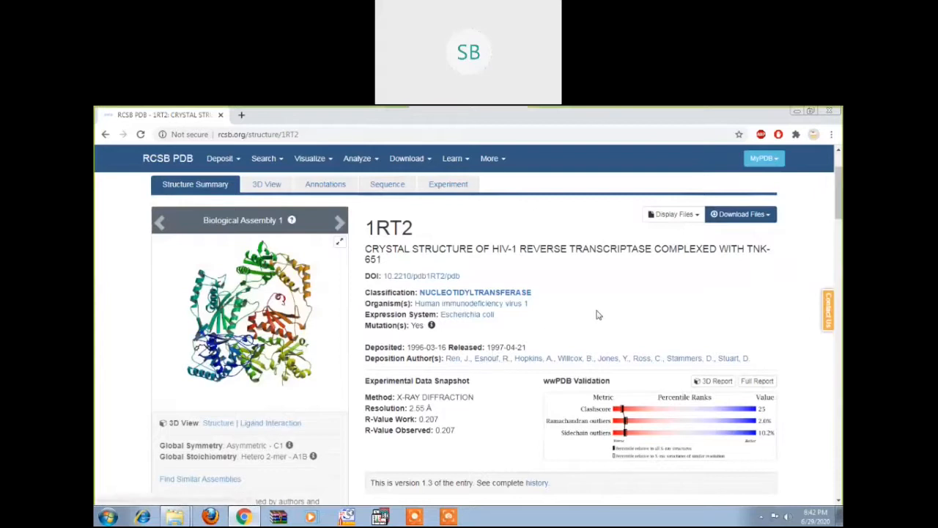
Step: Review both macromolecule entities' chains, mutations and protein features, plus the ligand, modified residue and binding affinity annotations
{"action": "scroll", "coordinate": [597, 315], "scroll_direction": "down", "scroll_amount": 5}
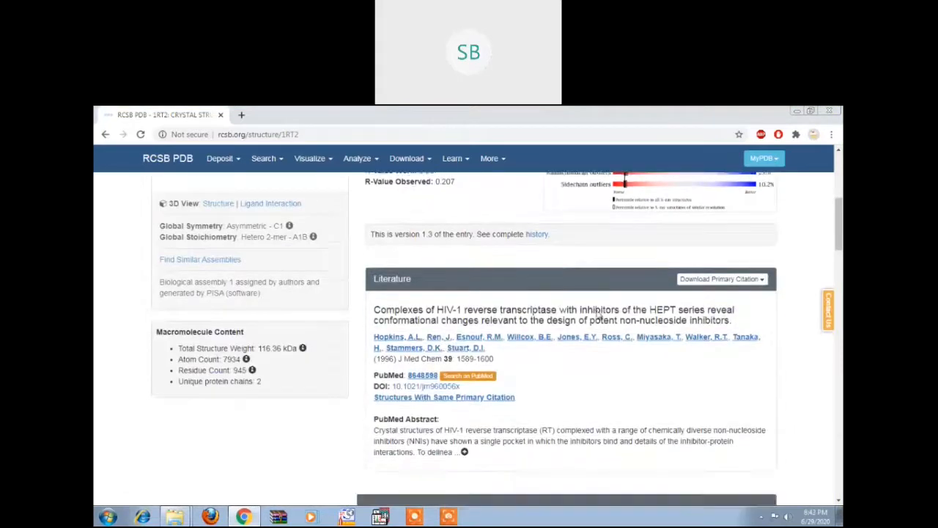
{"action": "scroll", "coordinate": [597, 316], "scroll_direction": "down", "scroll_amount": 3}
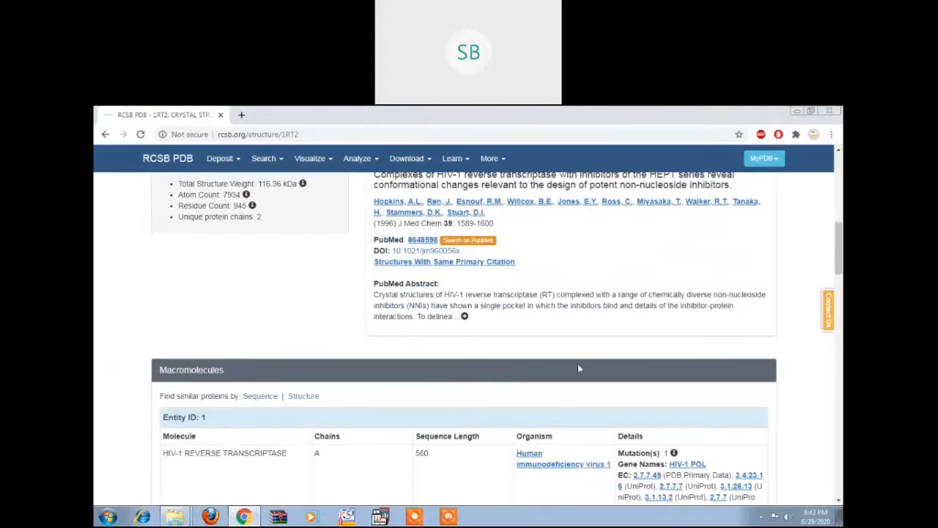
{"action": "scroll", "coordinate": [582, 359], "scroll_direction": "down", "scroll_amount": 4}
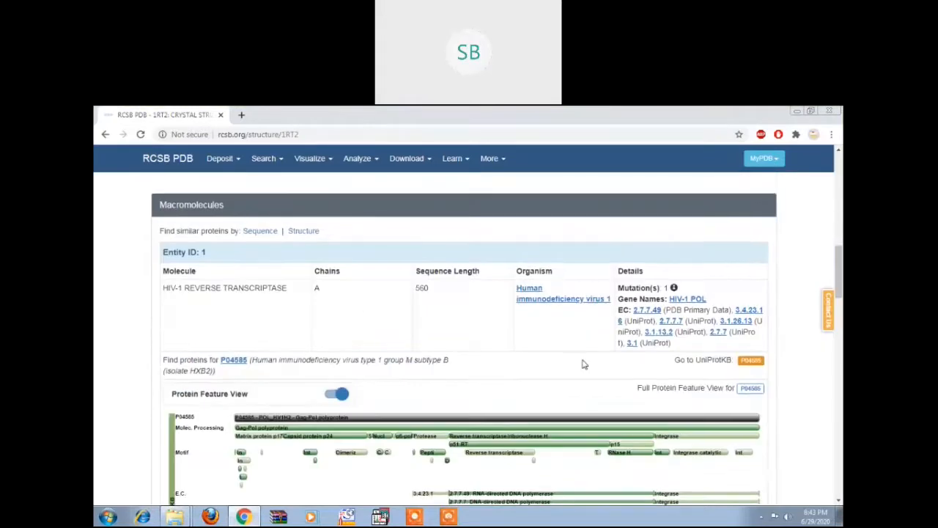
{"action": "scroll", "coordinate": [584, 365], "scroll_direction": "down", "scroll_amount": 3}
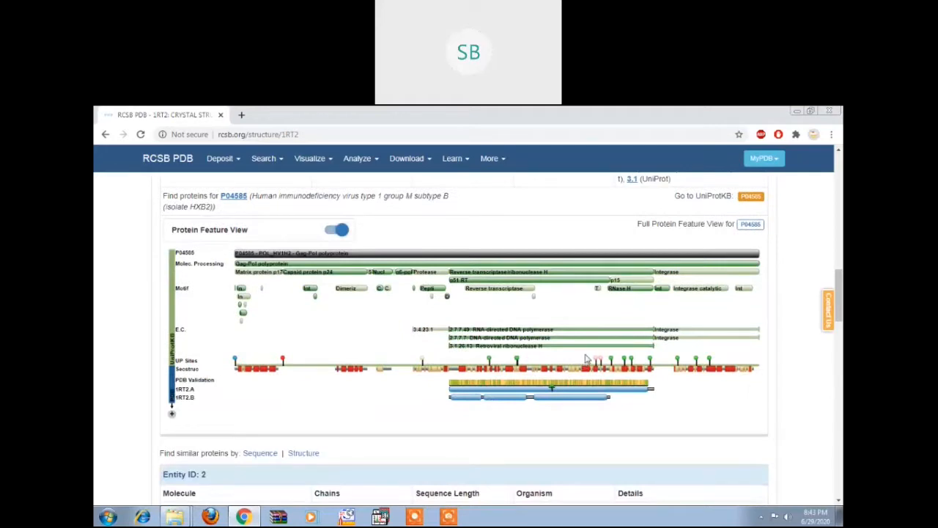
{"action": "scroll", "coordinate": [585, 359], "scroll_direction": "down", "scroll_amount": 3}
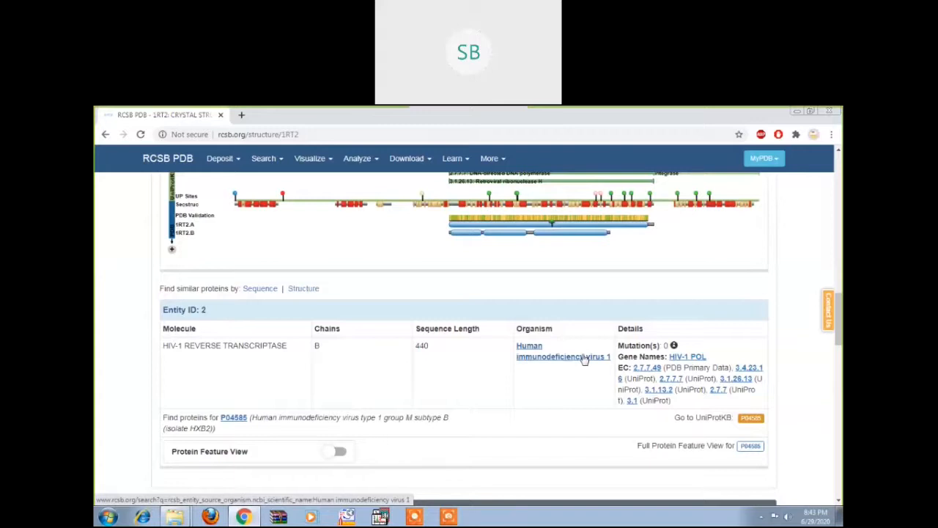
{"action": "scroll", "coordinate": [584, 359], "scroll_direction": "down", "scroll_amount": 3}
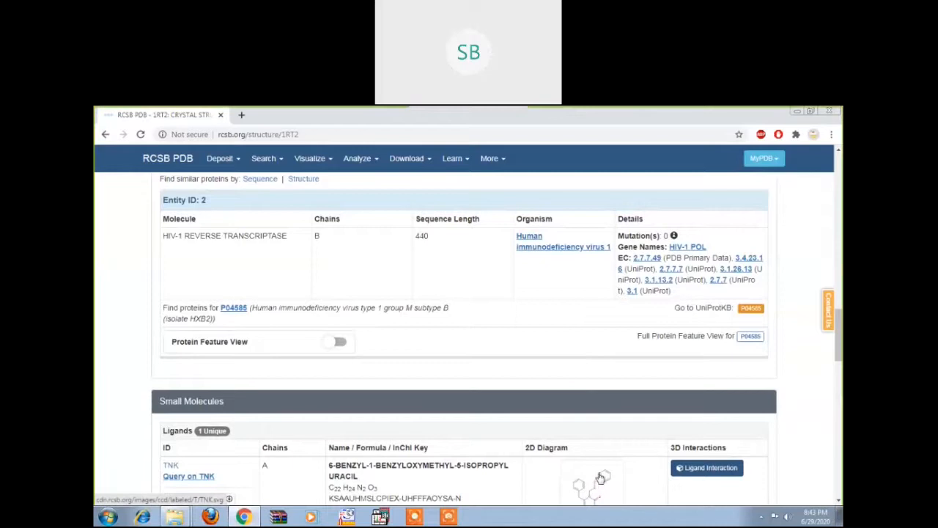
{"action": "scroll", "coordinate": [629, 429], "scroll_direction": "down", "scroll_amount": 2}
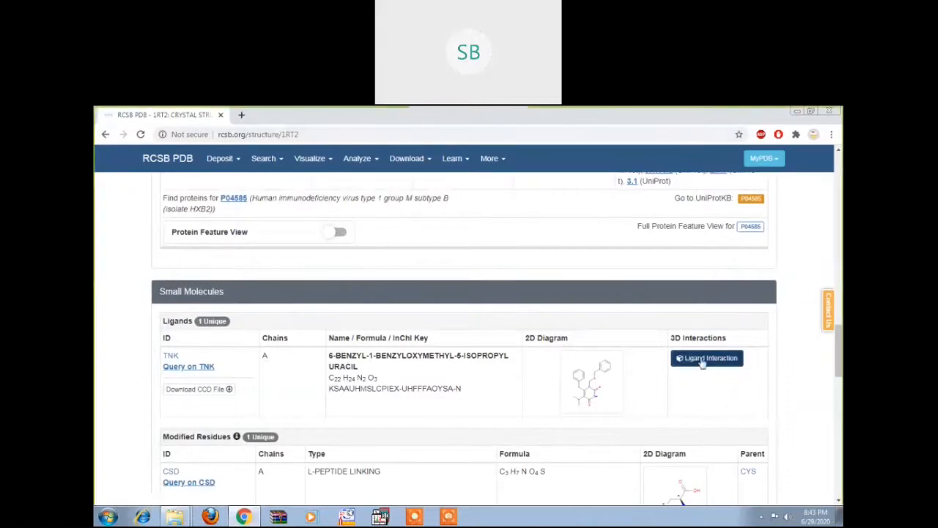
{"action": "scroll", "coordinate": [709, 382], "scroll_direction": "down", "scroll_amount": 3}
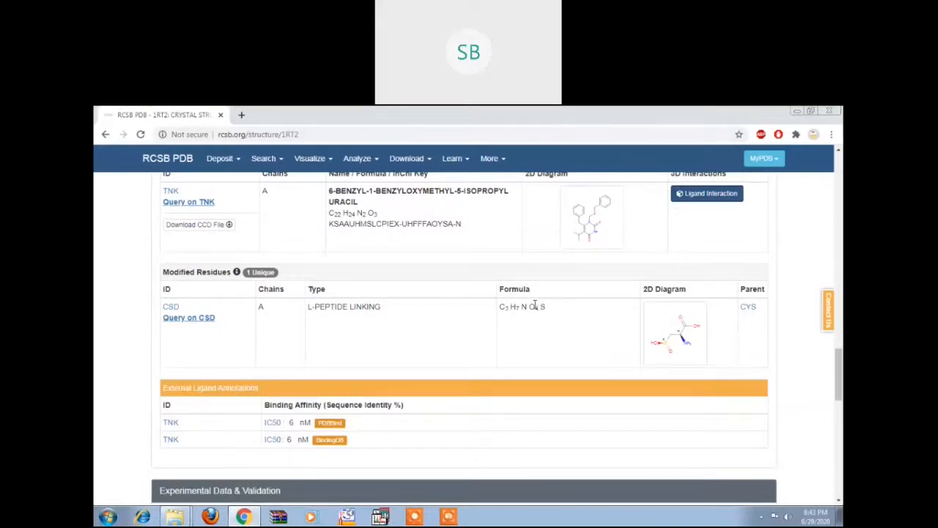
Step: Download the 1RT2 structure file in PDB Format
{"action": "scroll", "coordinate": [536, 305], "scroll_direction": "up", "scroll_amount": 4}
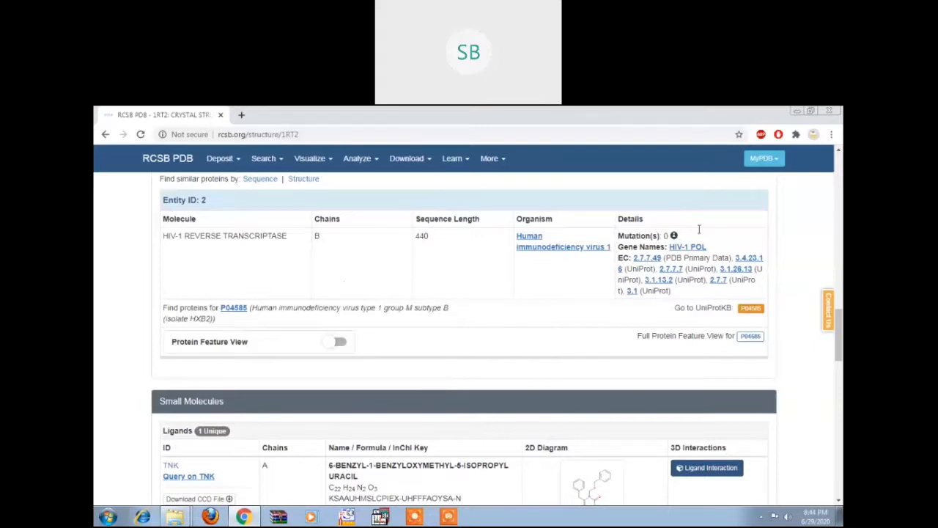
{"action": "scroll", "coordinate": [725, 233], "scroll_direction": "up", "scroll_amount": 3}
{"action": "scroll", "coordinate": [724, 233], "scroll_direction": "up", "scroll_amount": 10}
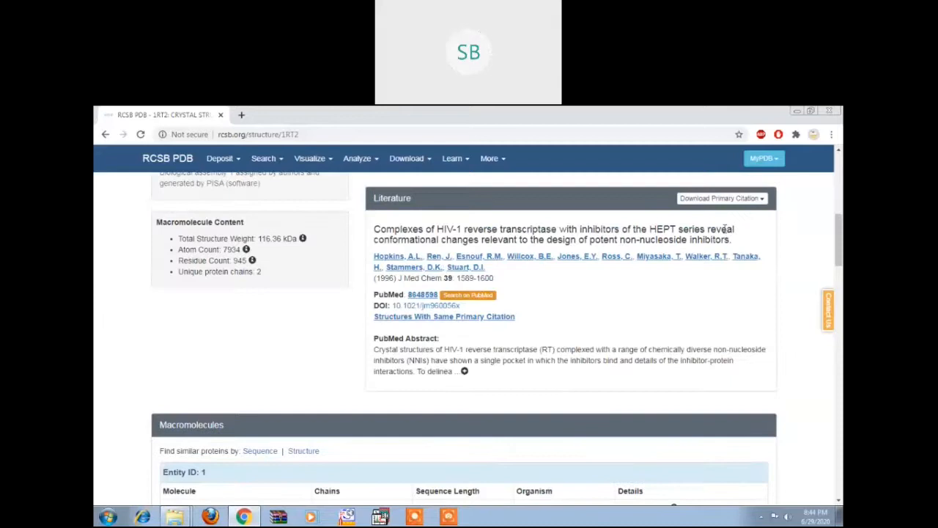
{"action": "scroll", "coordinate": [724, 234], "scroll_direction": "up", "scroll_amount": 3}
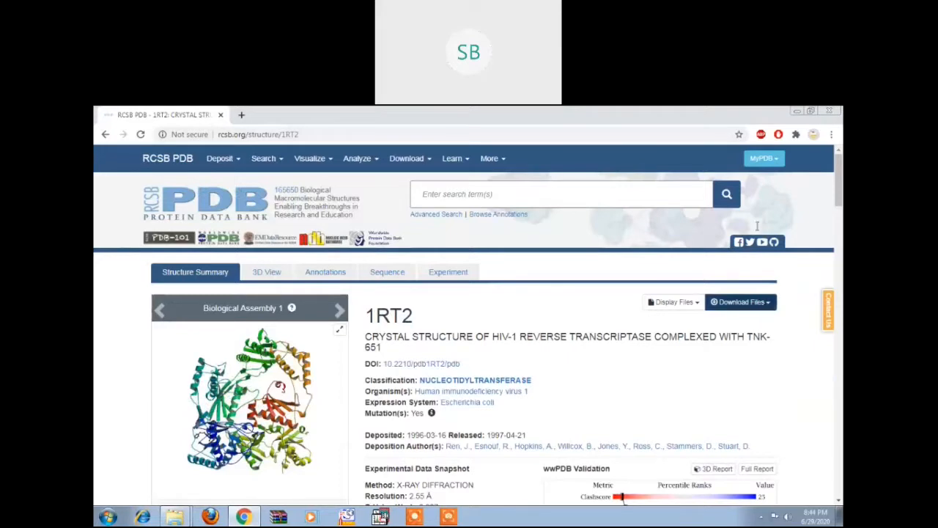
{"action": "left_click", "coordinate": [769, 304]}
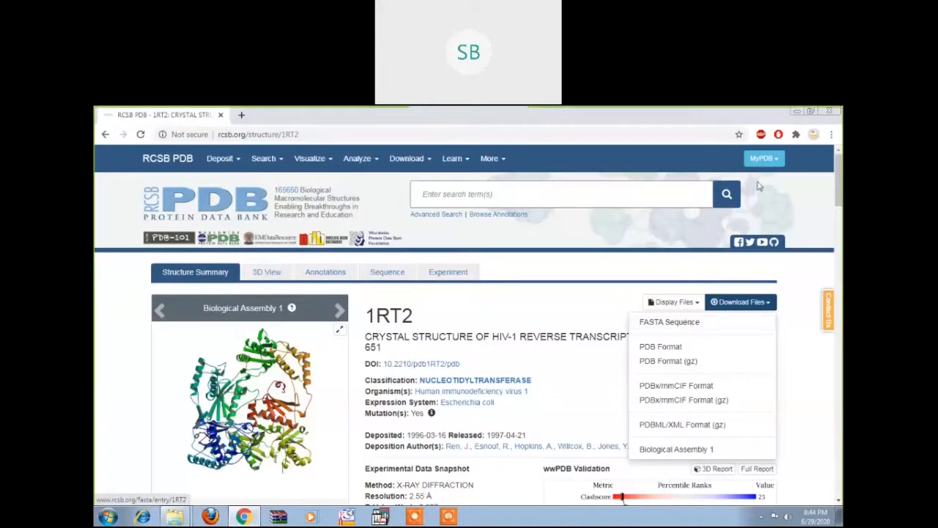
{"action": "left_click", "coordinate": [659, 349]}
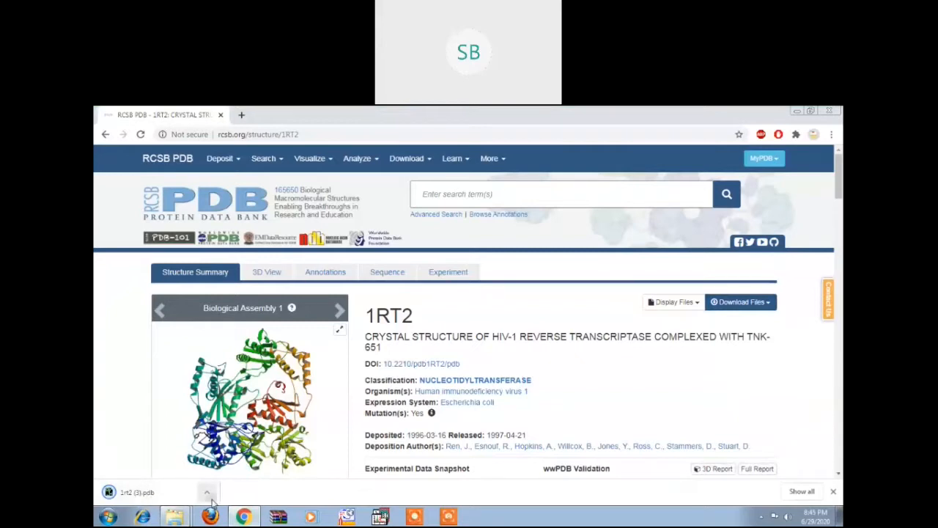
Step: Move the downloaded 1rt2 (3) PDB file from the Downloads folder into the demo folder on the desktop
{"action": "left_click", "coordinate": [207, 494]}
{"action": "left_click", "coordinate": [233, 455]}
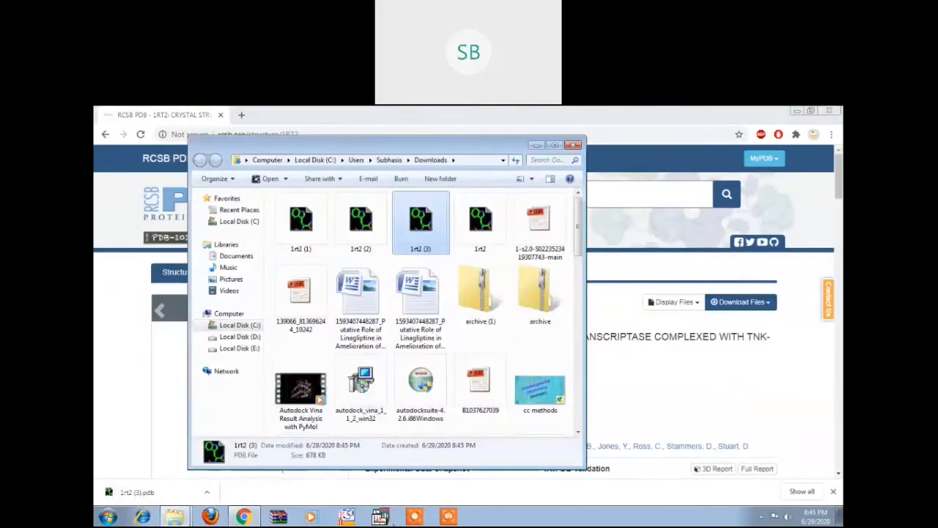
{"action": "key", "text": "ctrl+x"}
{"action": "key", "text": "super+d"}
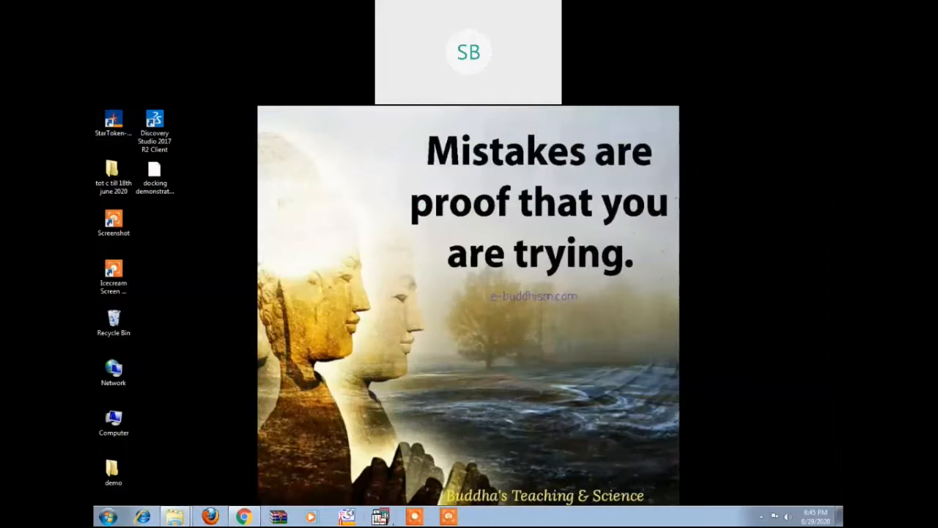
{"action": "left_click", "coordinate": [114, 471]}
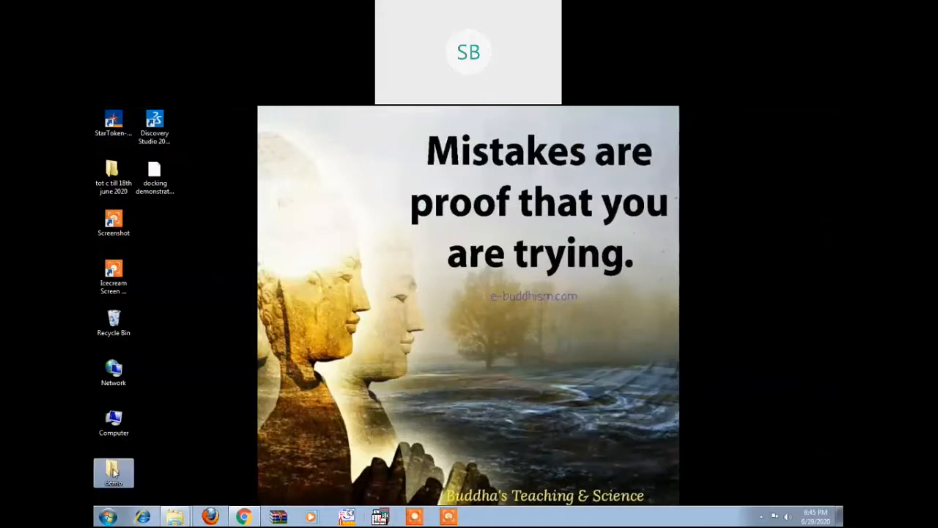
{"action": "double_click", "coordinate": [114, 471]}
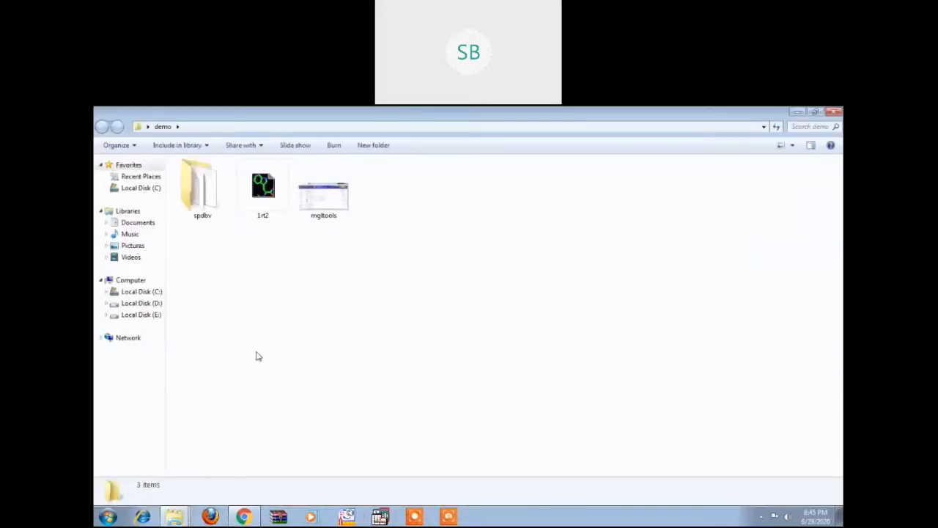
{"action": "right_click", "coordinate": [225, 307]}
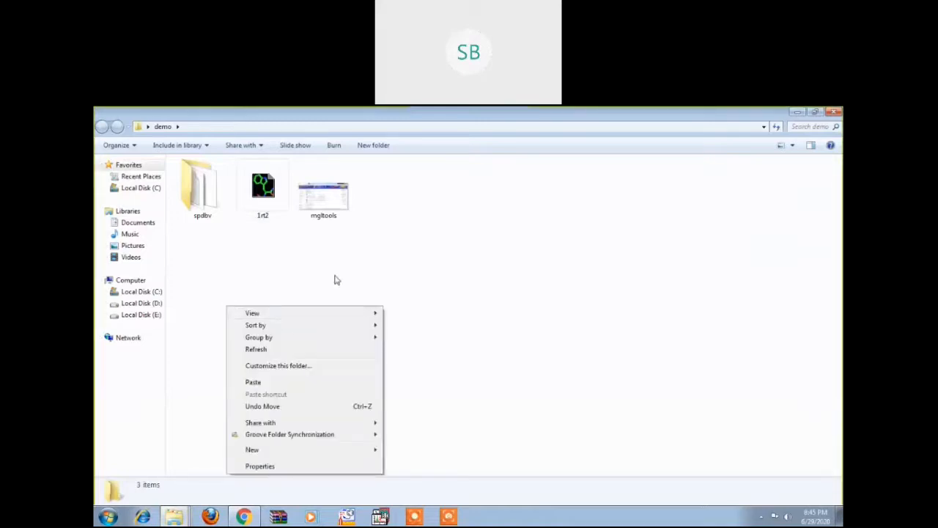
{"action": "left_click", "coordinate": [276, 382]}
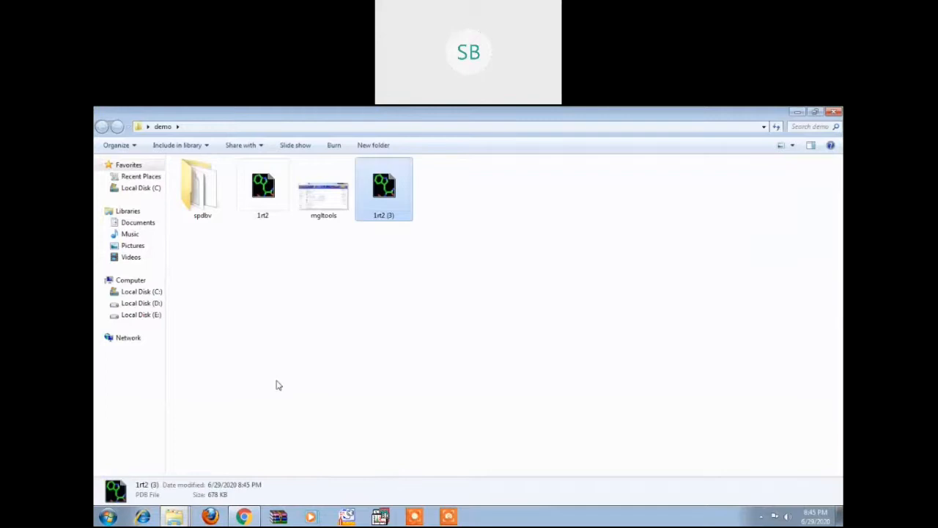
{"action": "left_click", "coordinate": [425, 279]}
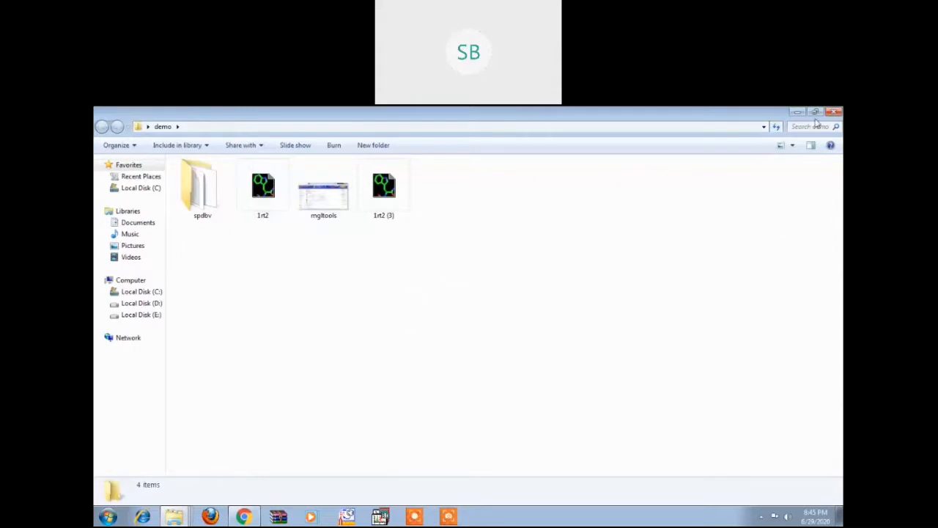
{"action": "left_click", "coordinate": [797, 113]}
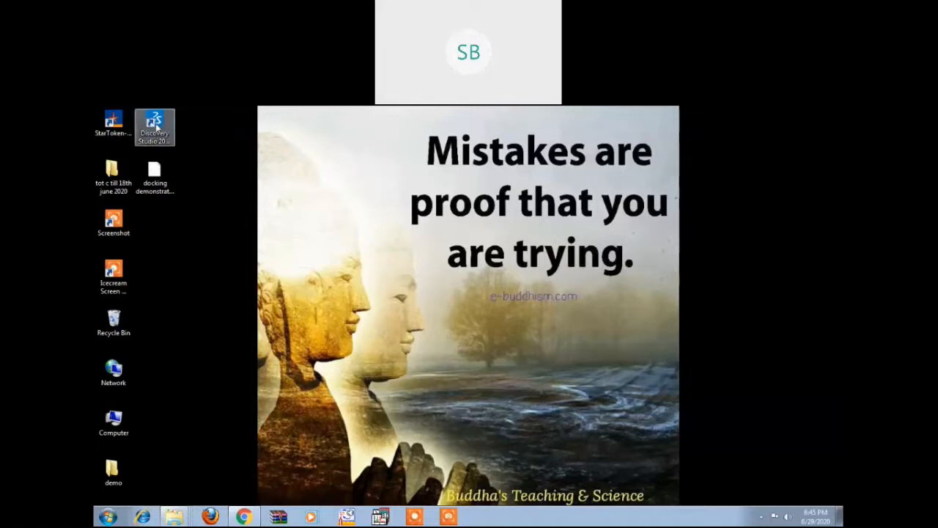
Step: Launch the Discovery Studio 2017 R2 Client, postponing its initial settings choice with Ask Me Later
{"action": "left_click", "coordinate": [154, 126]}
{"action": "double_click", "coordinate": [155, 127]}
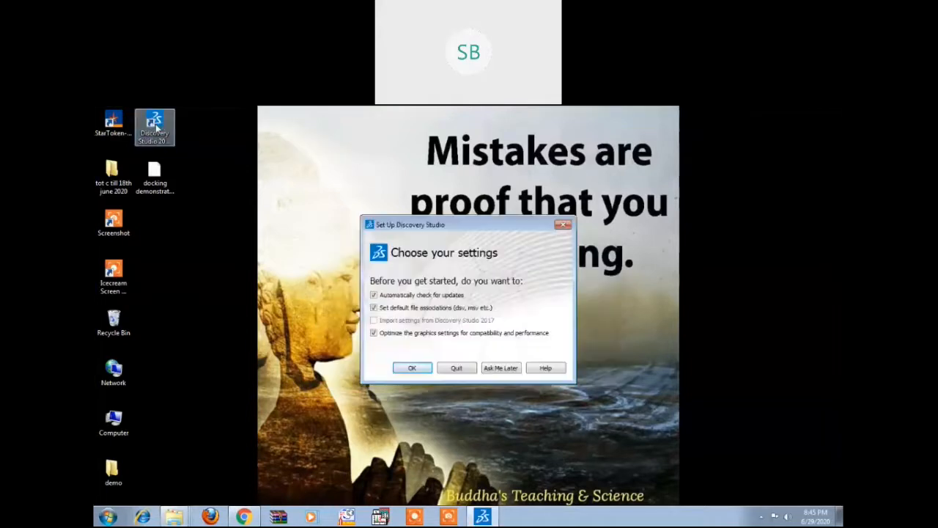
{"action": "left_click", "coordinate": [498, 370]}
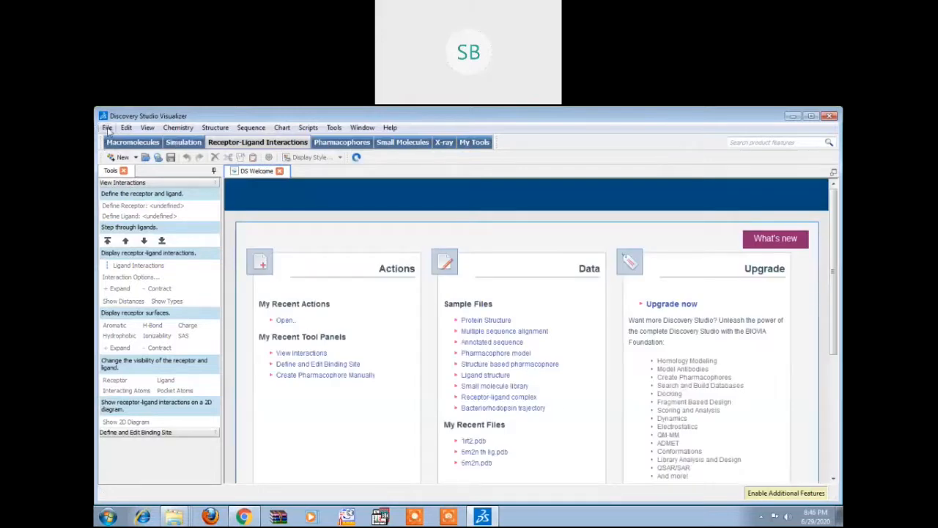
Step: Open the 1rt2 PDB file from the desktop demo folder in Discovery Studio Visualizer
{"action": "left_click", "coordinate": [108, 129]}
{"action": "left_click", "coordinate": [126, 152]}
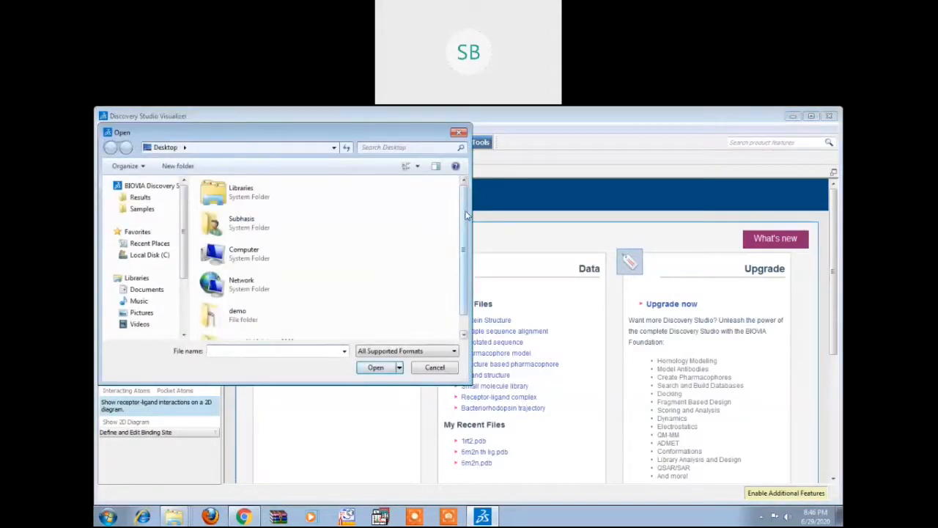
{"action": "scroll", "coordinate": [467, 215], "scroll_direction": "down", "scroll_amount": 1}
{"action": "double_click", "coordinate": [248, 301]}
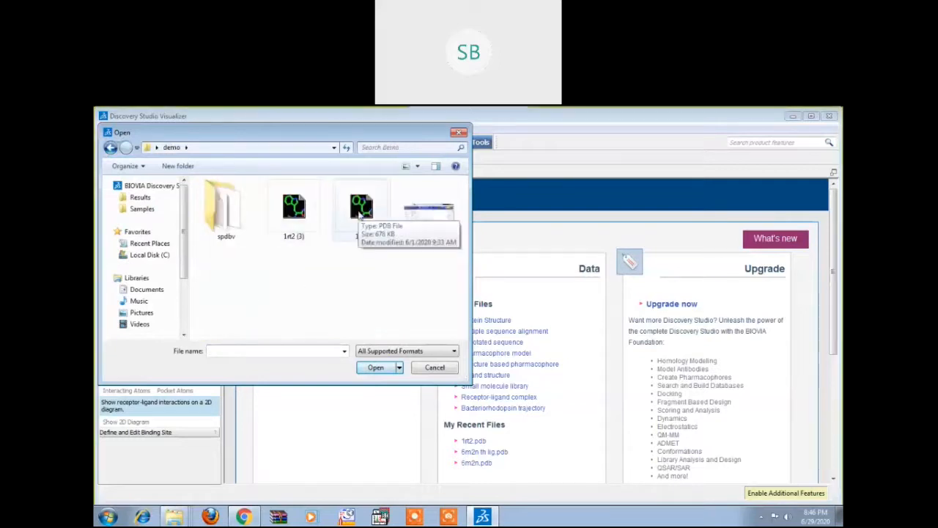
{"action": "left_click", "coordinate": [359, 212]}
{"action": "left_click", "coordinate": [376, 368]}
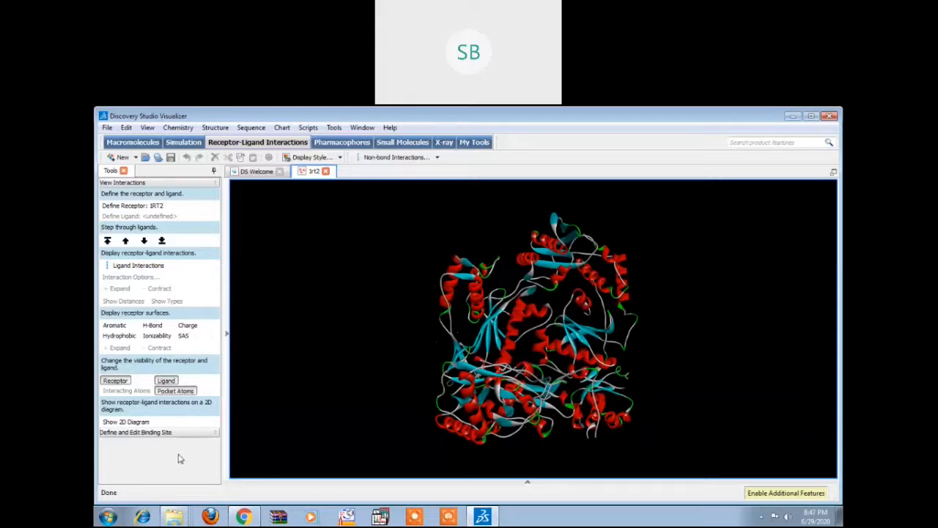
Step: Show the 2D receptor-ligand interaction diagram for 1RT2, examine the ligand's residue contacts and interaction types, and close Discovery Studio
{"action": "left_click", "coordinate": [128, 424]}
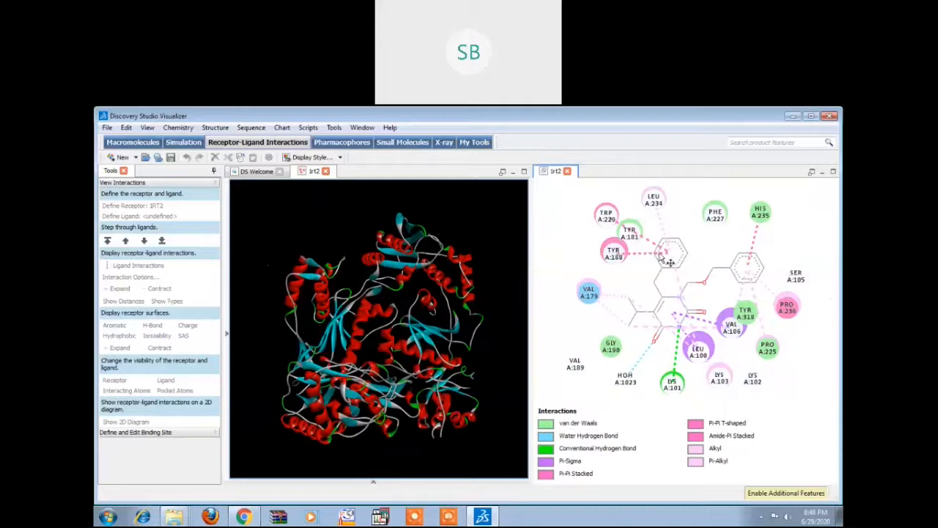
{"action": "mouse_move", "coordinate": [665, 256]}
{"action": "left_click", "coordinate": [831, 117]}
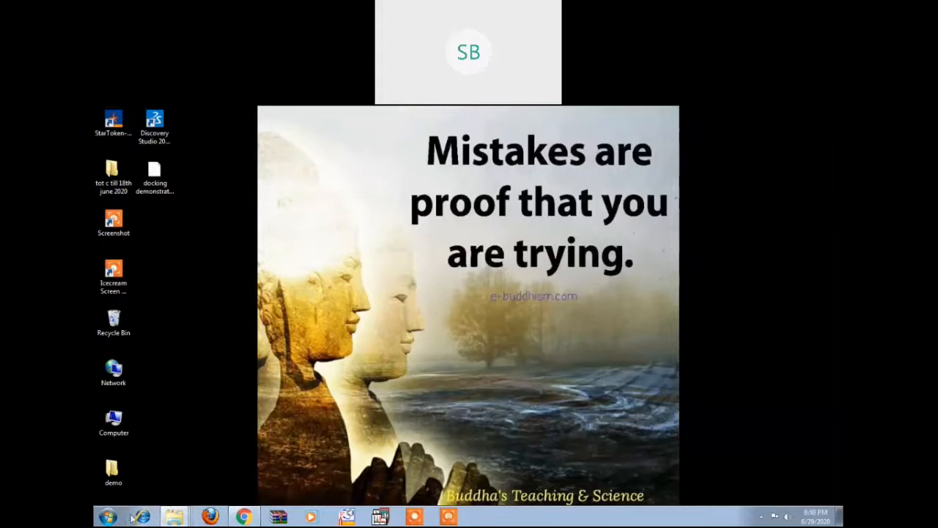
Step: View the mgltools image in the desktop demo folder to review the MGLTools downloads page, and close the image
{"action": "double_click", "coordinate": [110, 475]}
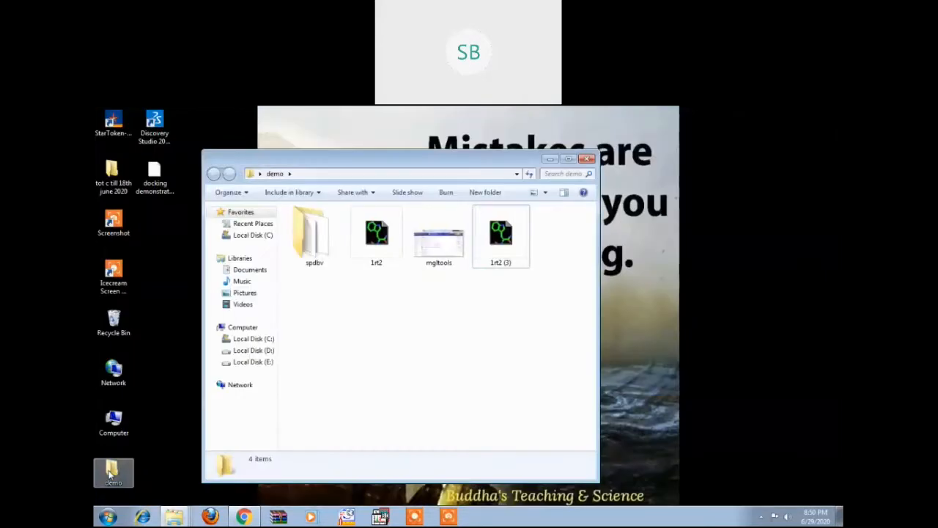
{"action": "left_click", "coordinate": [569, 159]}
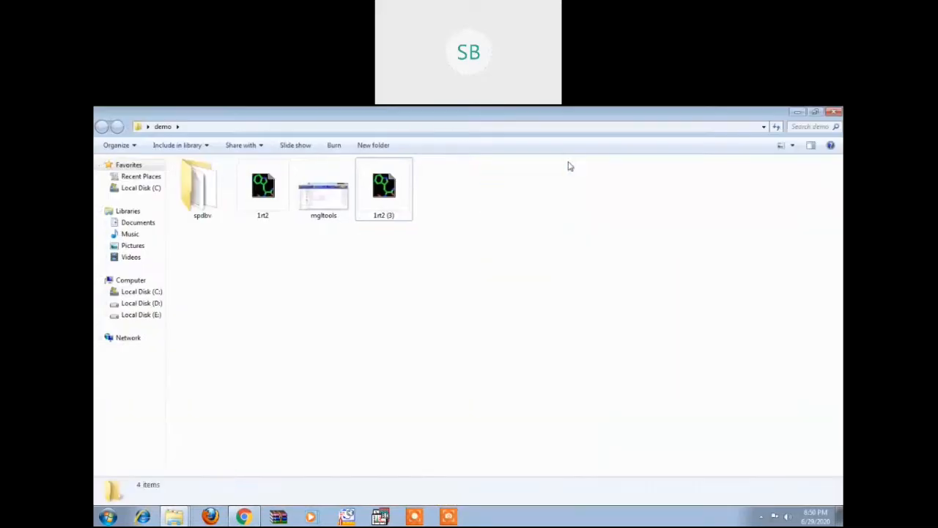
{"action": "left_click", "coordinate": [327, 206]}
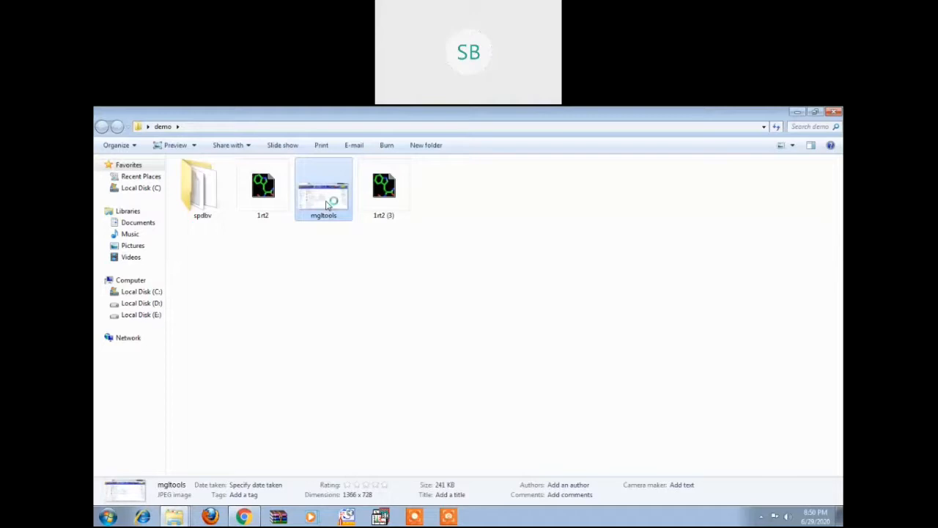
{"action": "double_click", "coordinate": [327, 206]}
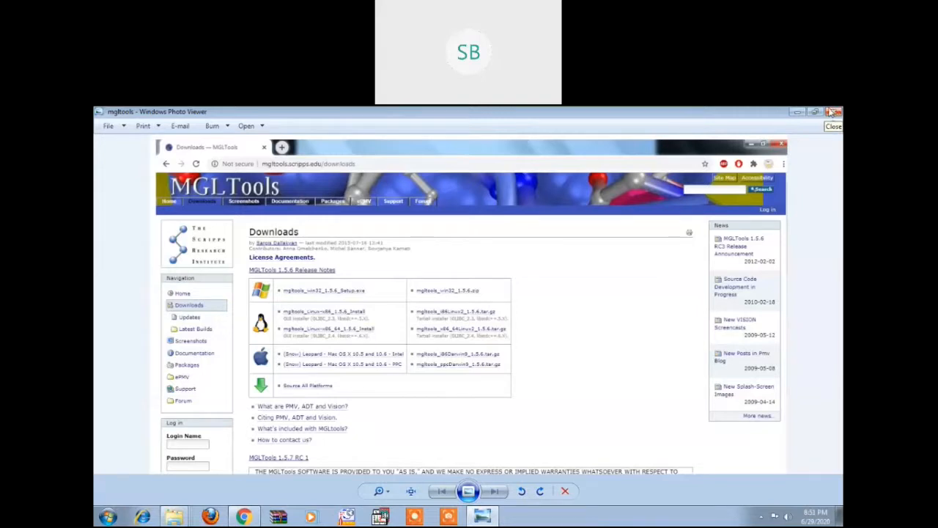
{"action": "left_click", "coordinate": [834, 112]}
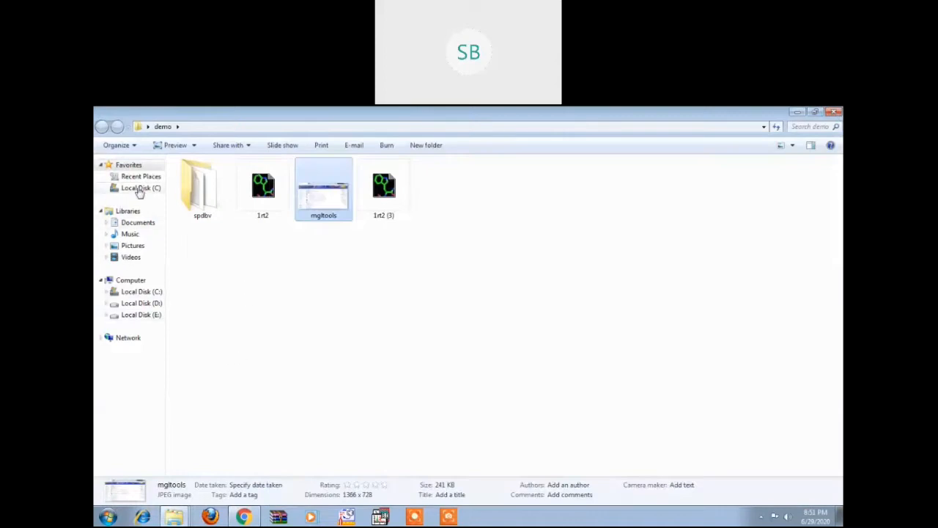
Step: Launch AutoDockTools with the adt batch file in C:\Program Files\MGLTools 1.5.4, postponing registration and dismissing the AutoDock version chooser
{"action": "left_click", "coordinate": [139, 190]}
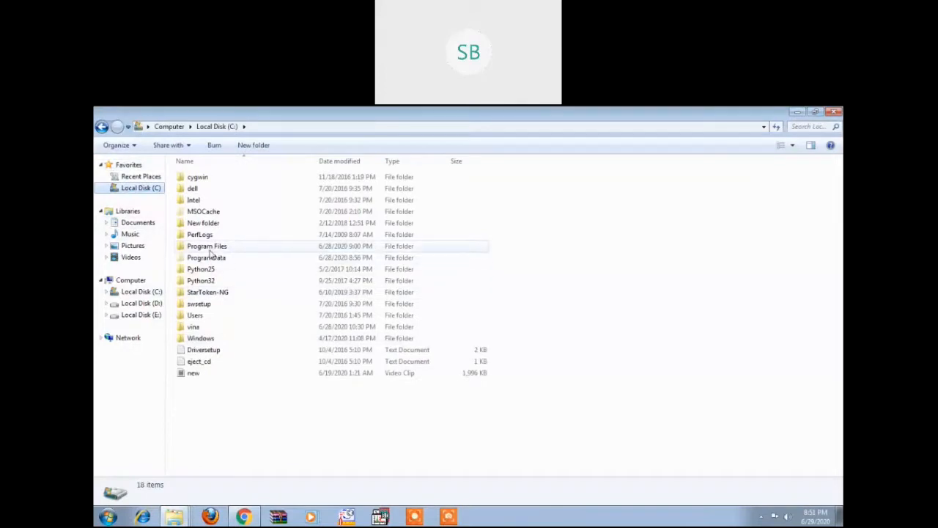
{"action": "double_click", "coordinate": [213, 246]}
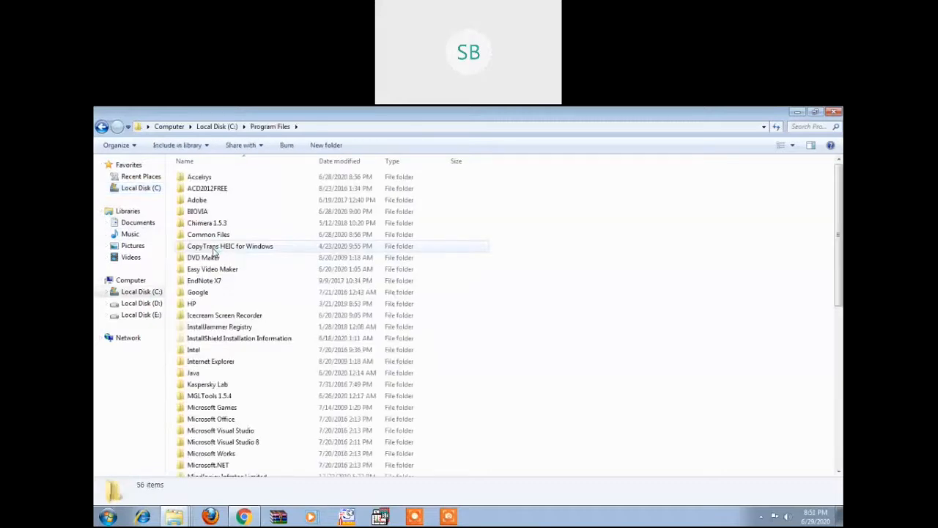
{"action": "double_click", "coordinate": [233, 397]}
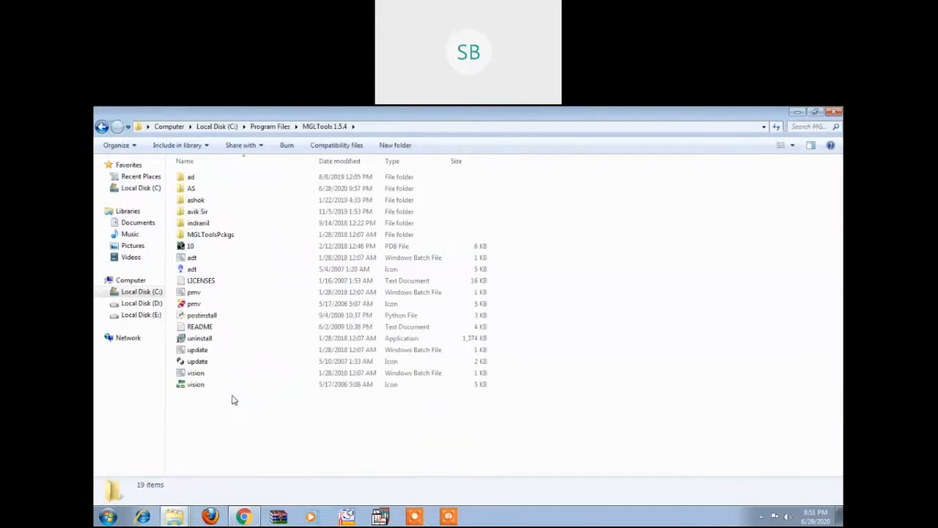
{"action": "double_click", "coordinate": [197, 261]}
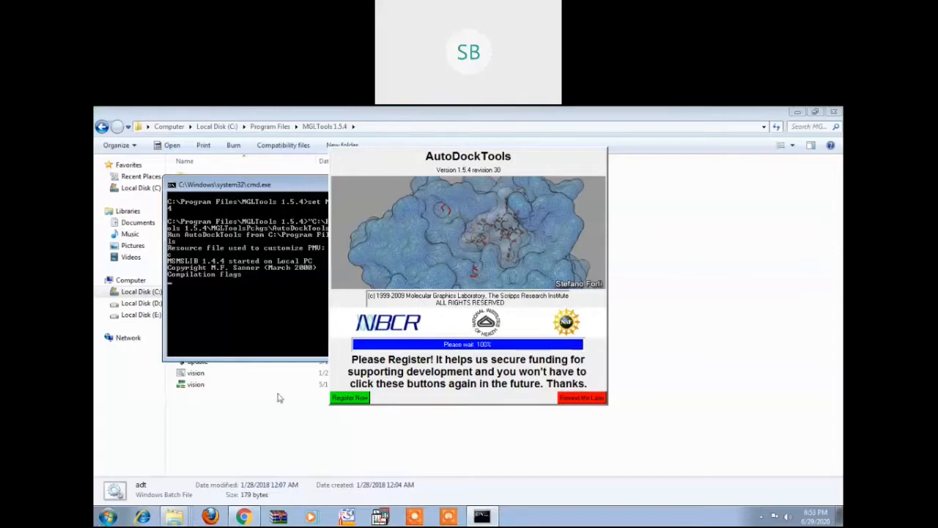
{"action": "left_click", "coordinate": [583, 400]}
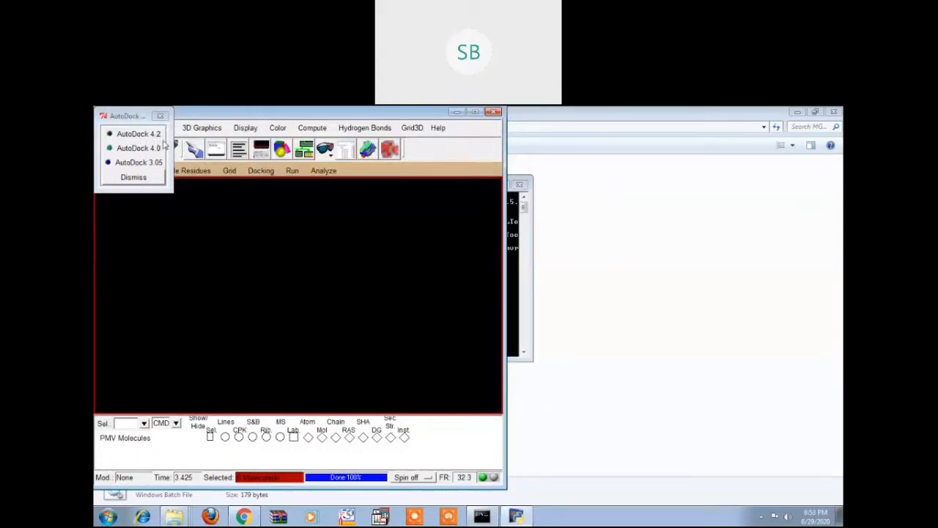
{"action": "left_click", "coordinate": [134, 179]}
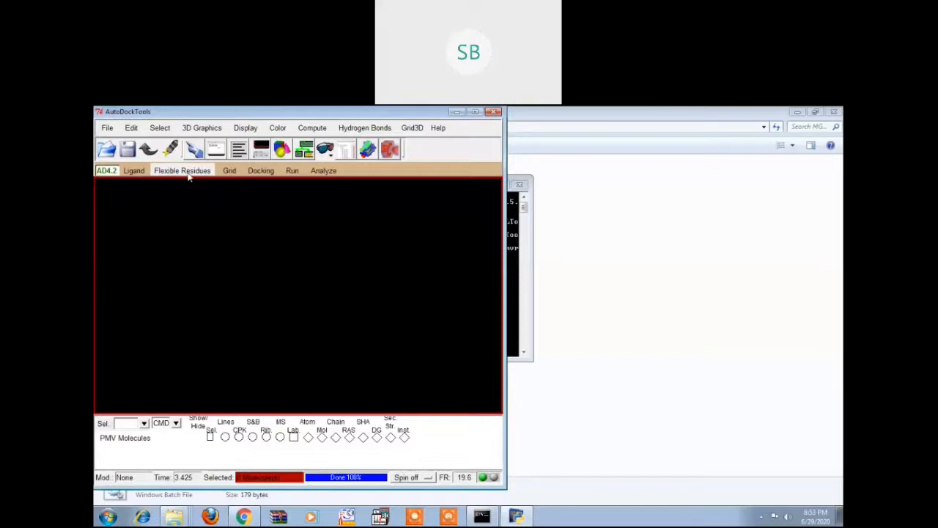
{"action": "left_click", "coordinate": [135, 174]}
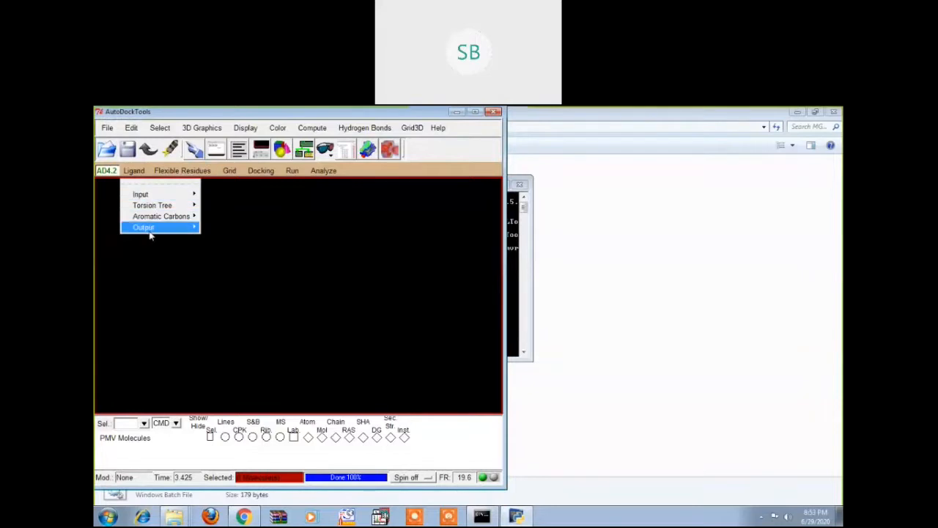
{"action": "left_click", "coordinate": [251, 115]}
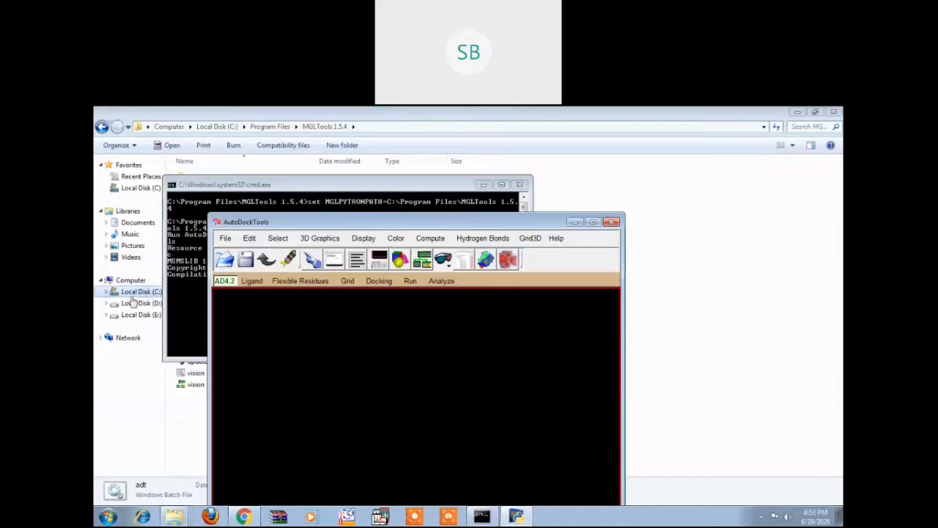
Step: Move the demo folder from the desktop into the MGLTools 1.5.4 folder, granting administrator permission
{"action": "left_click", "coordinate": [722, 233]}
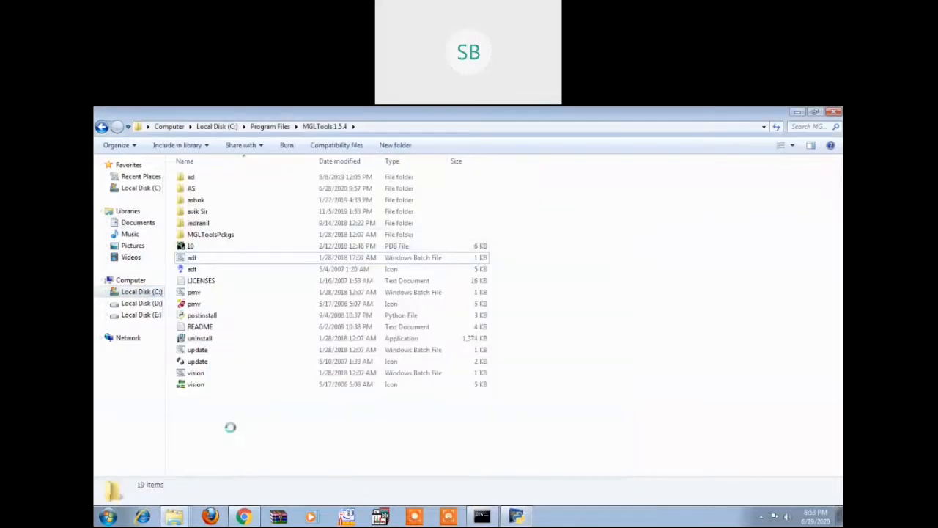
{"action": "right_click", "coordinate": [231, 429]}
{"action": "left_click", "coordinate": [223, 446]}
{"action": "left_click", "coordinate": [173, 517]}
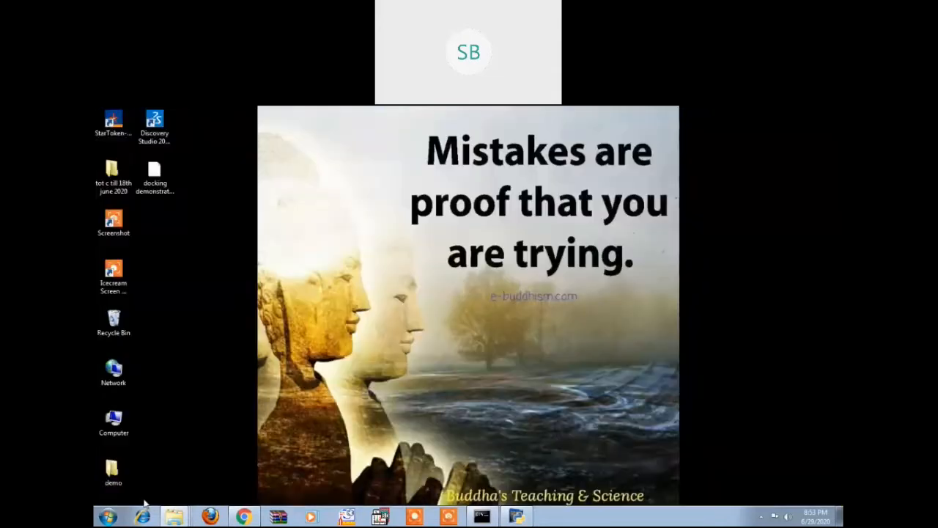
{"action": "double_click", "coordinate": [112, 474]}
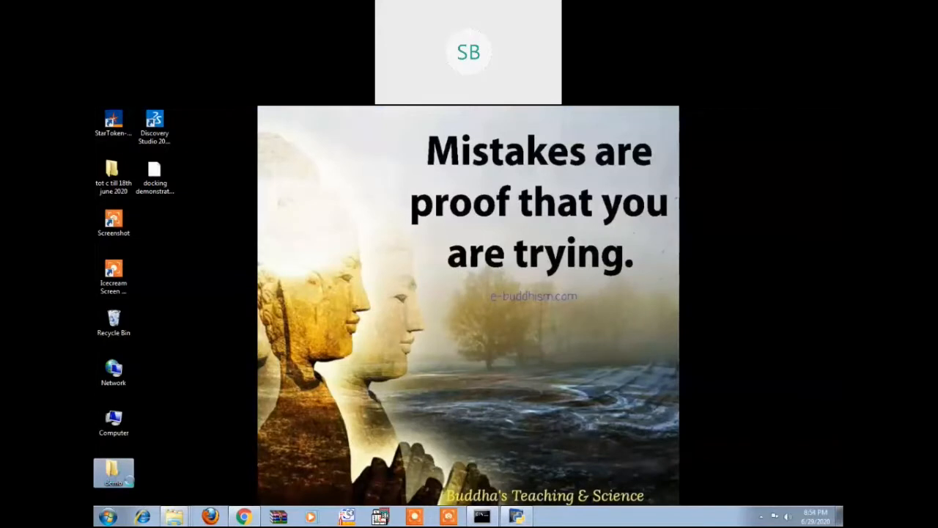
{"action": "right_click", "coordinate": [129, 480]}
{"action": "left_click", "coordinate": [143, 454]}
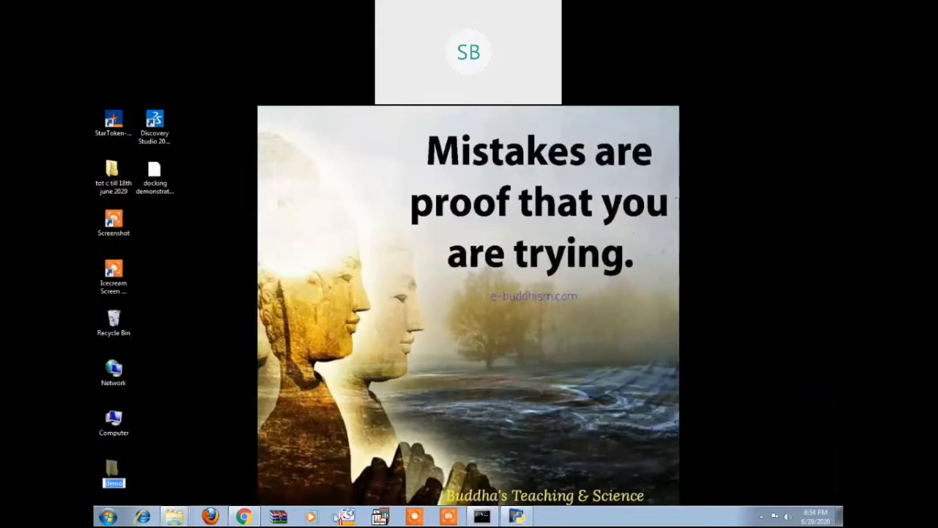
{"action": "right_click", "coordinate": [176, 517]}
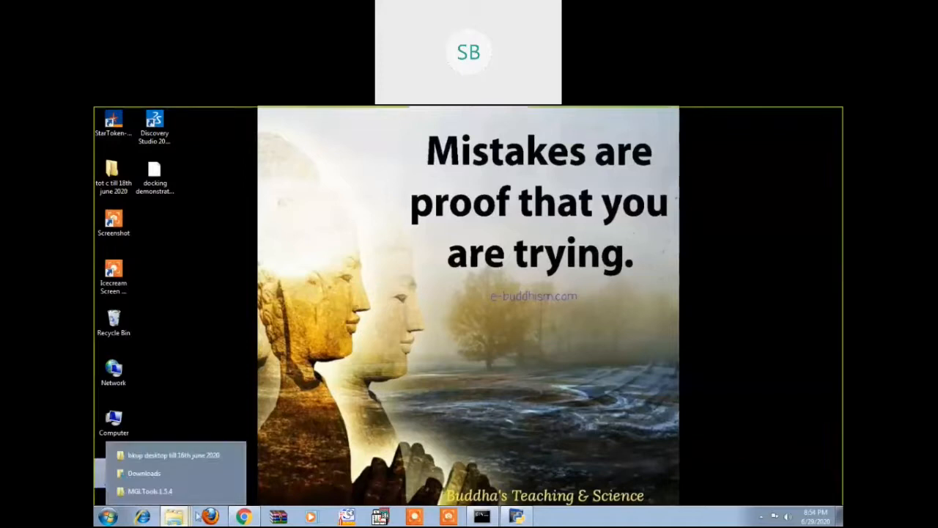
{"action": "left_click", "coordinate": [151, 490]}
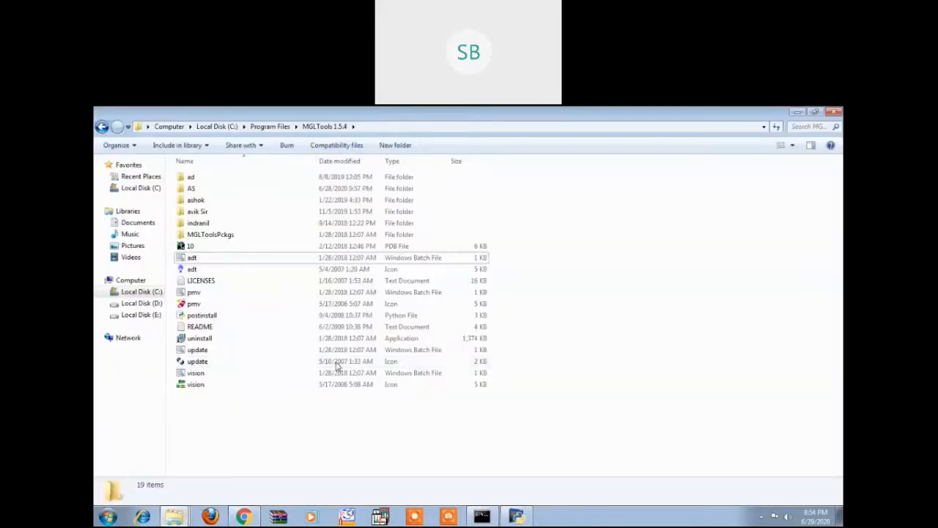
{"action": "right_click", "coordinate": [285, 453]}
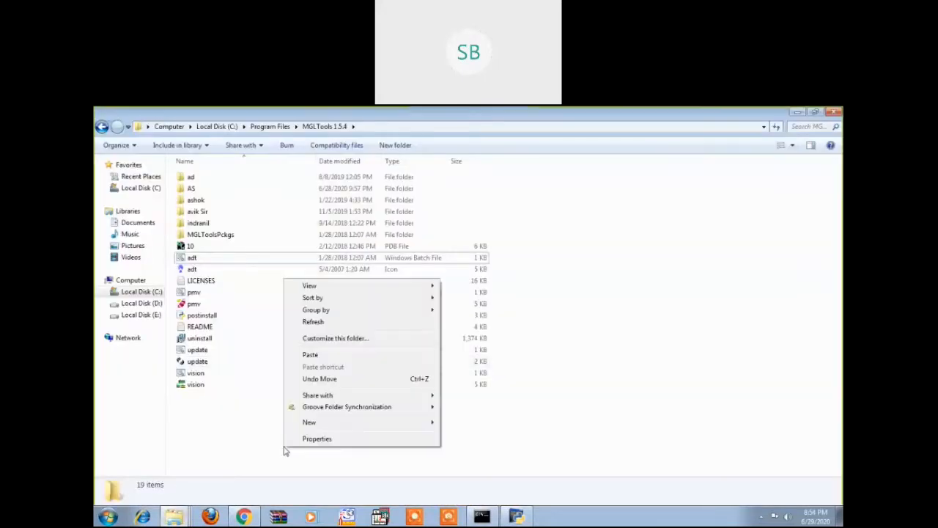
{"action": "left_click", "coordinate": [323, 358]}
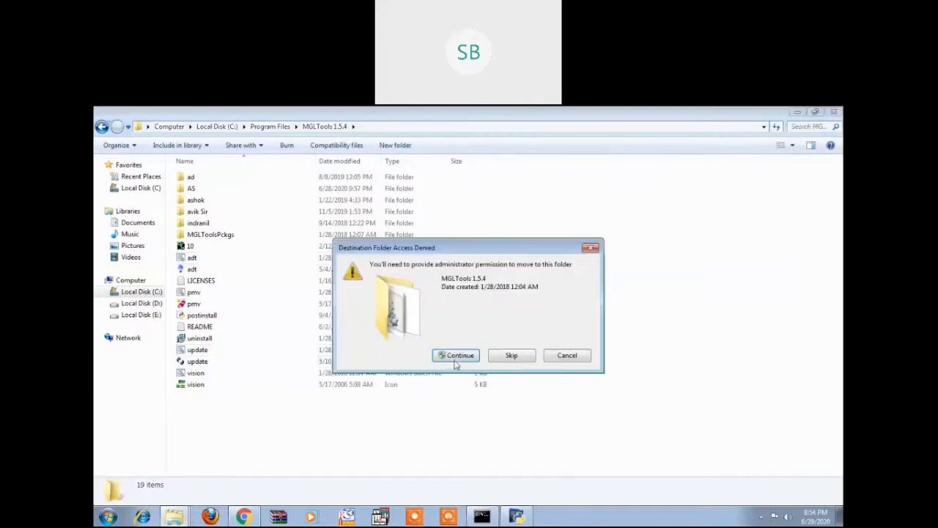
{"action": "left_click", "coordinate": [456, 356]}
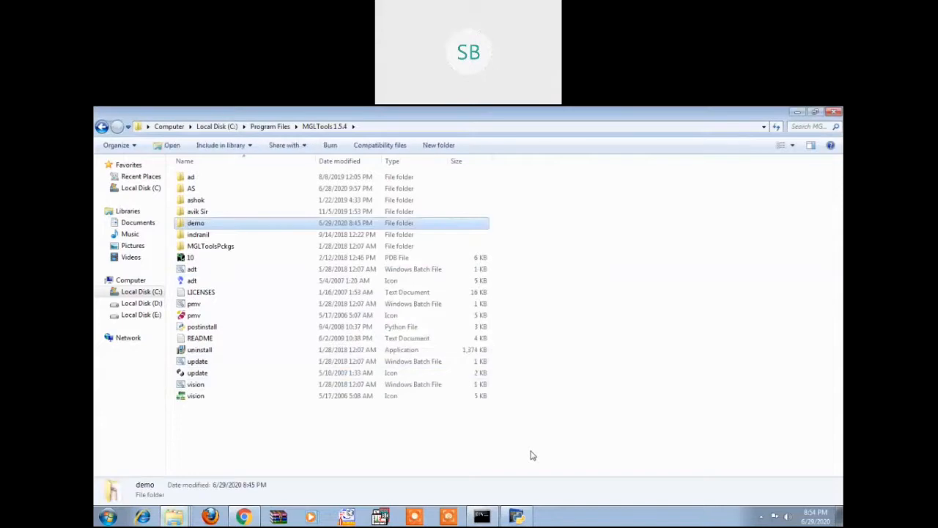
Step: Open the demo folder in its MGLTools 1.5.4 location and switch to AutoDockTools, repositioning its window
{"action": "double_click", "coordinate": [213, 224]}
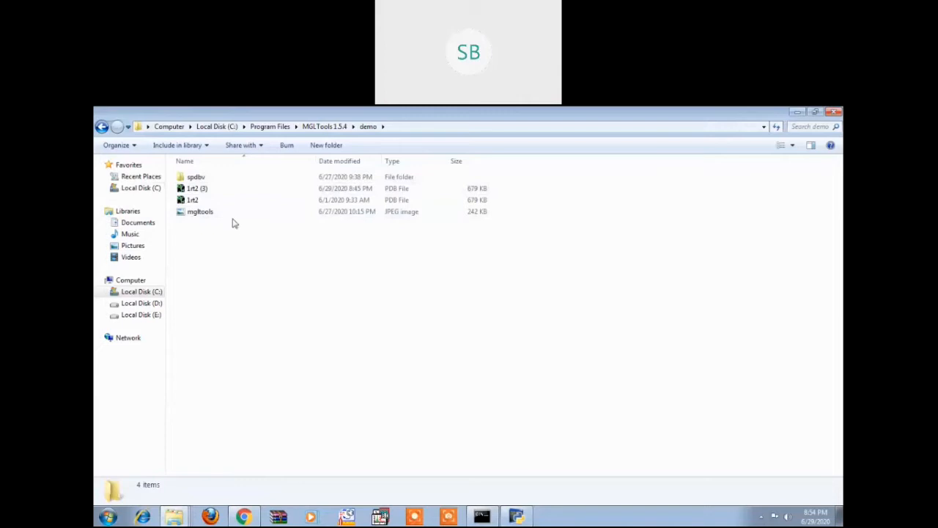
{"action": "left_click", "coordinate": [516, 517]}
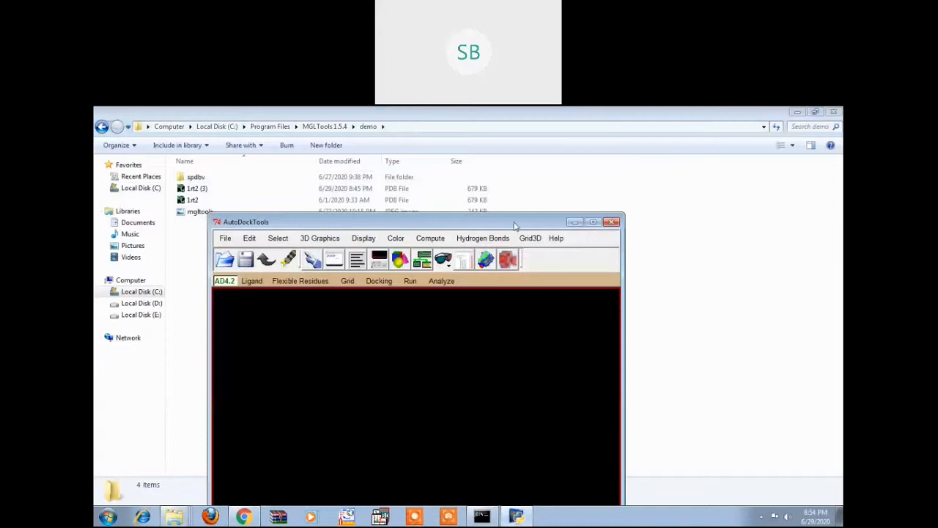
{"action": "left_click_drag", "start_coordinate": [514, 226], "coordinate": [678, 160]}
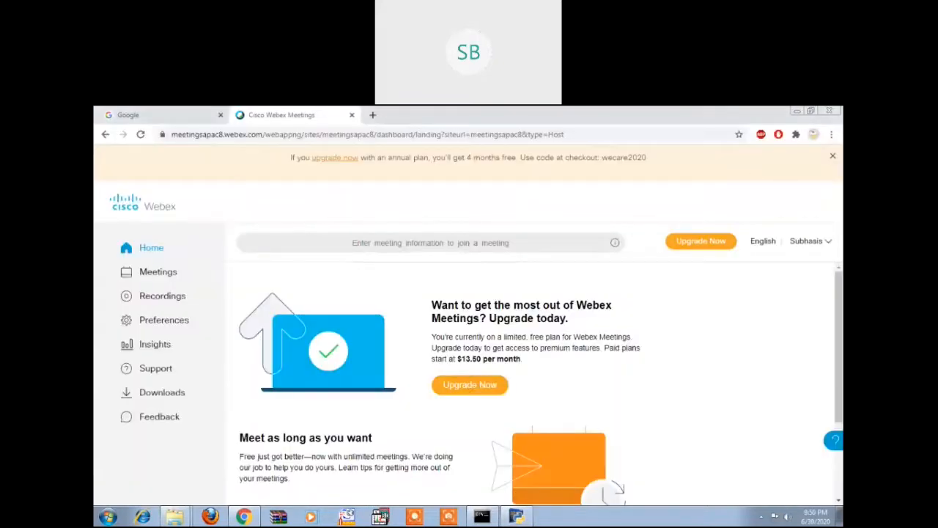
Step: Minimize the Webex browser window, reopen the demo folder inside MGLTools 1.5.4, and select the 1rt2f.pdb text document
{"action": "left_click", "coordinate": [798, 111]}
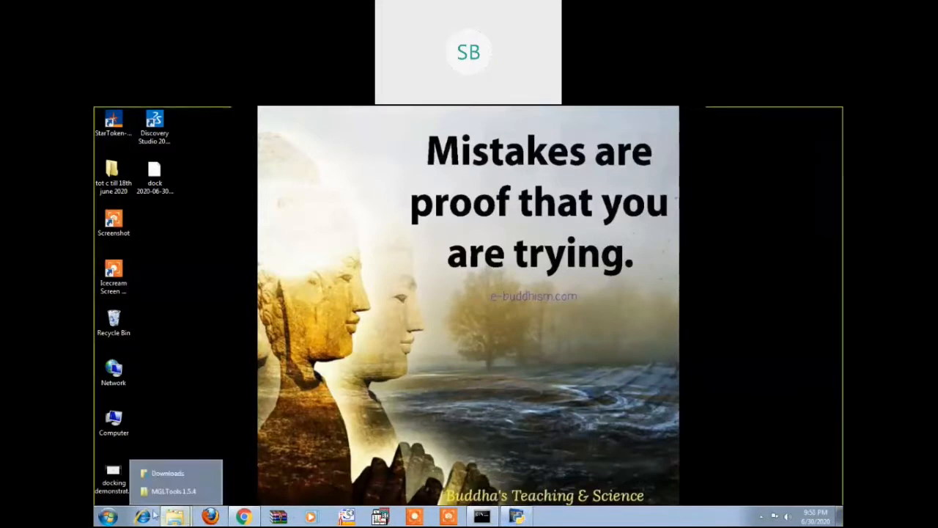
{"action": "left_click", "coordinate": [189, 492]}
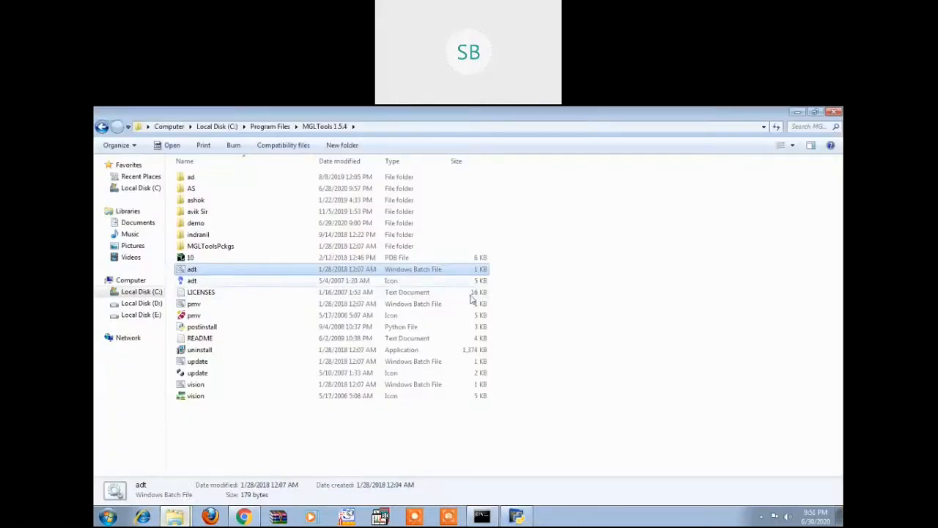
{"action": "left_click", "coordinate": [640, 317]}
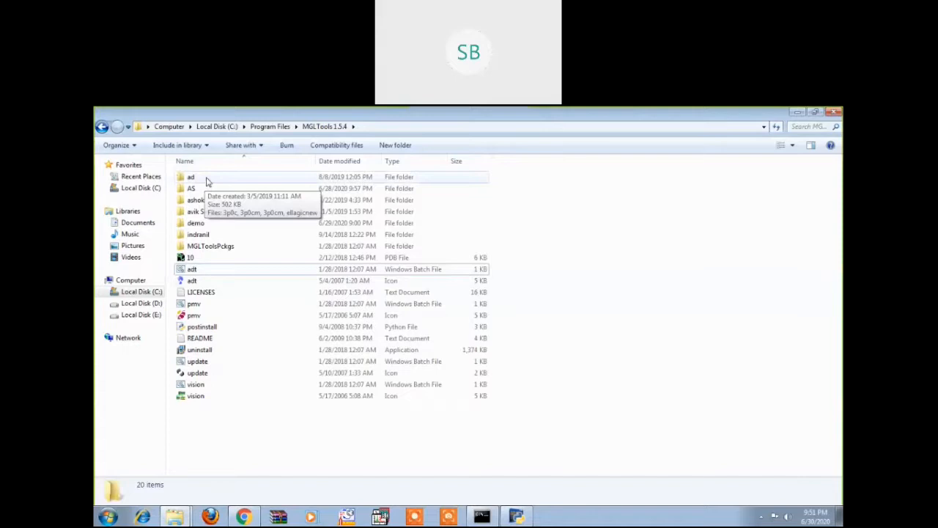
{"action": "double_click", "coordinate": [206, 226]}
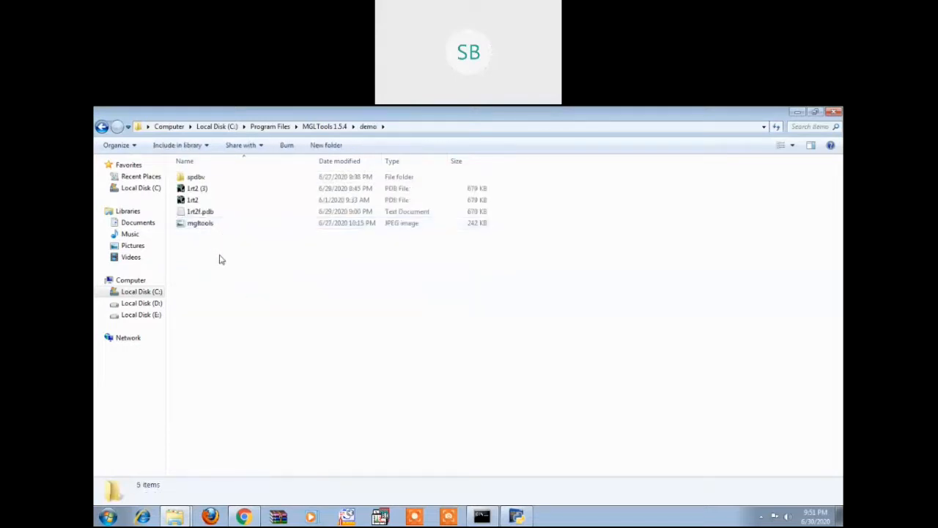
{"action": "left_click", "coordinate": [206, 213]}
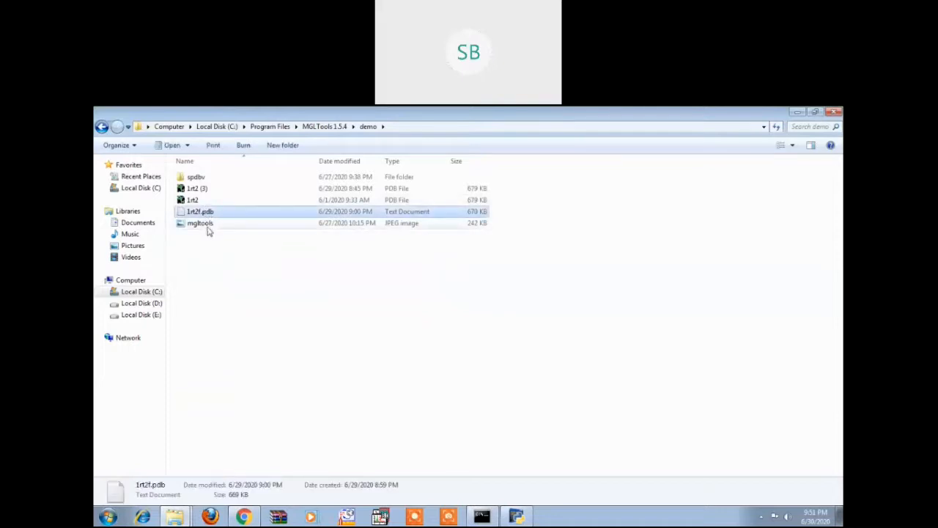
Step: Delete the 1rt2f.pdb text document from the demo folder and open the 1rt2 PDB file for editing in WordPad
{"action": "key", "text": "Delete"}
{"action": "key", "text": "Return"}
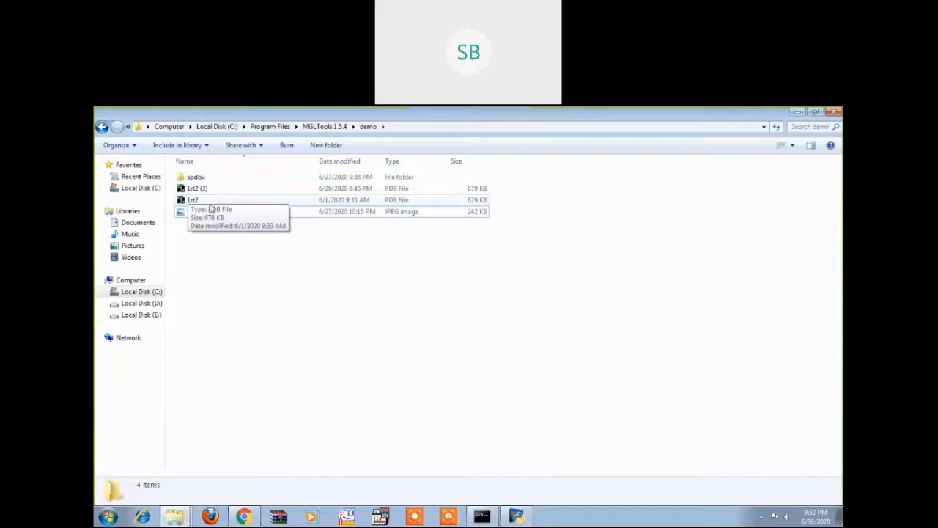
{"action": "left_click", "coordinate": [222, 203]}
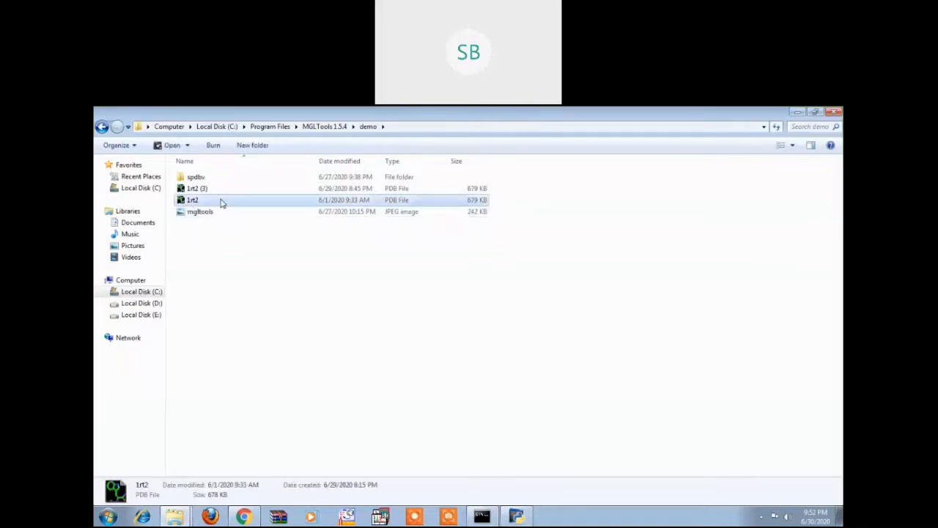
{"action": "double_click", "coordinate": [221, 201]}
{"action": "right_click", "coordinate": [220, 200]}
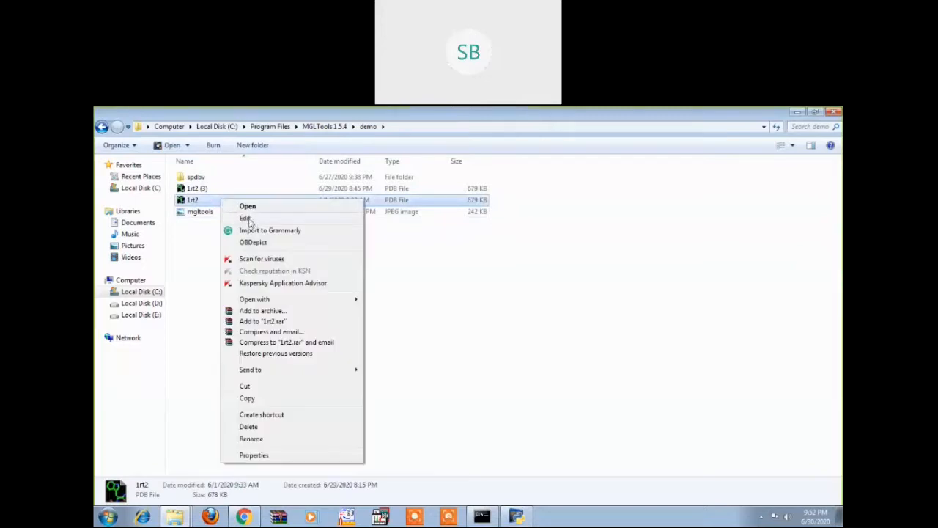
{"action": "left_click", "coordinate": [248, 219]}
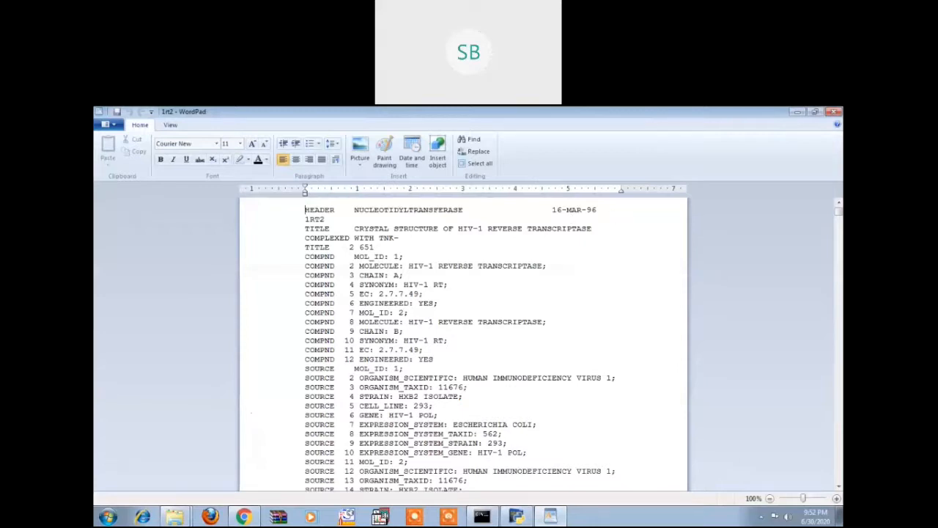
Step: Delete the HETNAM, HETSYN and FORMUL records located just before the HELIX records in the 1rt2 file
{"action": "scroll", "coordinate": [546, 364], "scroll_direction": "down", "scroll_amount": 10}
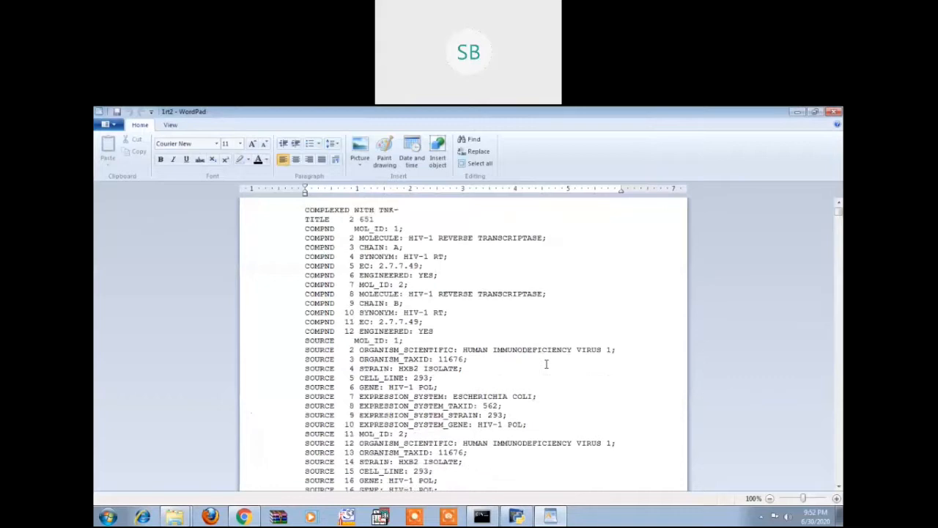
{"action": "scroll", "coordinate": [547, 365], "scroll_direction": "down", "scroll_amount": 10}
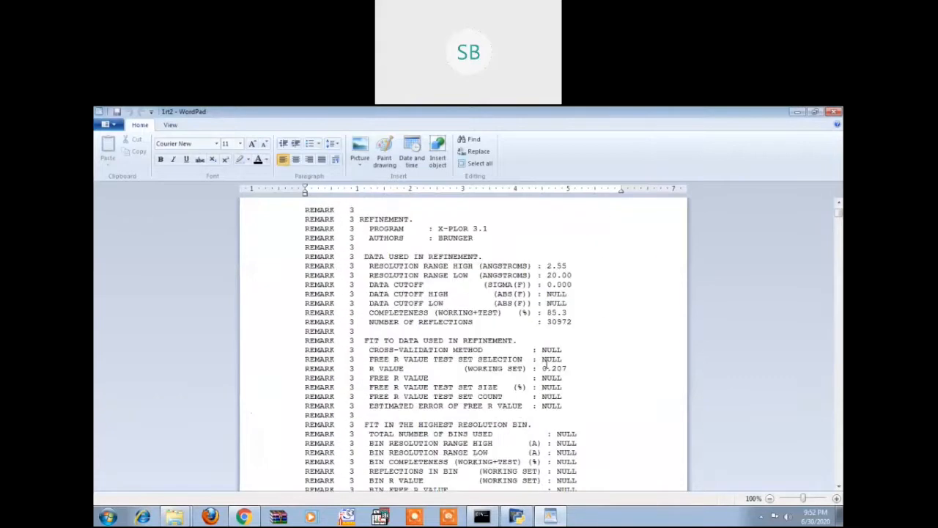
{"action": "scroll", "coordinate": [547, 365], "scroll_direction": "down", "scroll_amount": 4}
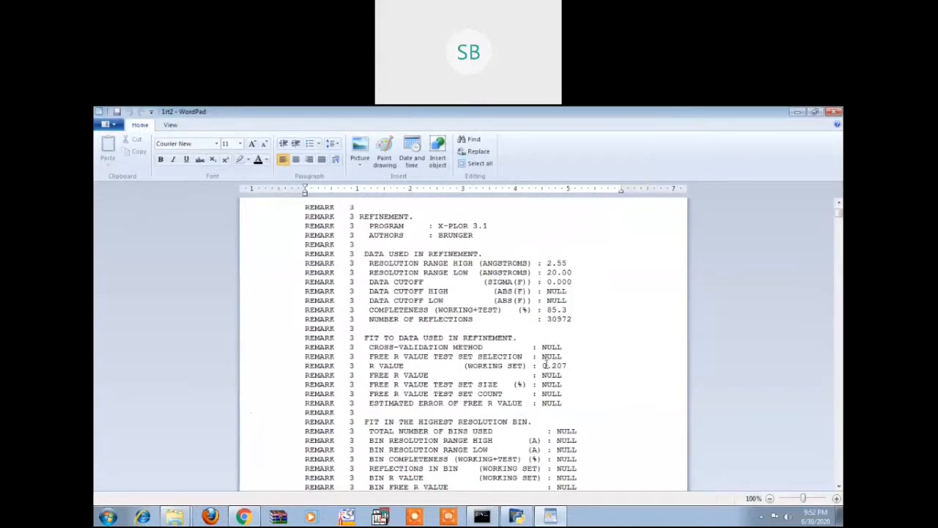
{"action": "scroll", "coordinate": [547, 364], "scroll_direction": "down", "scroll_amount": 4}
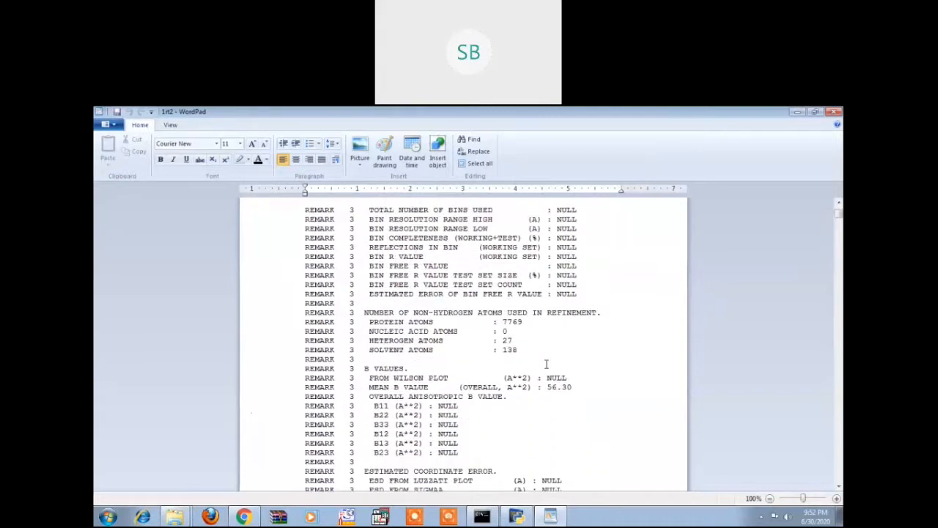
{"action": "scroll", "coordinate": [547, 364], "scroll_direction": "down", "scroll_amount": 20}
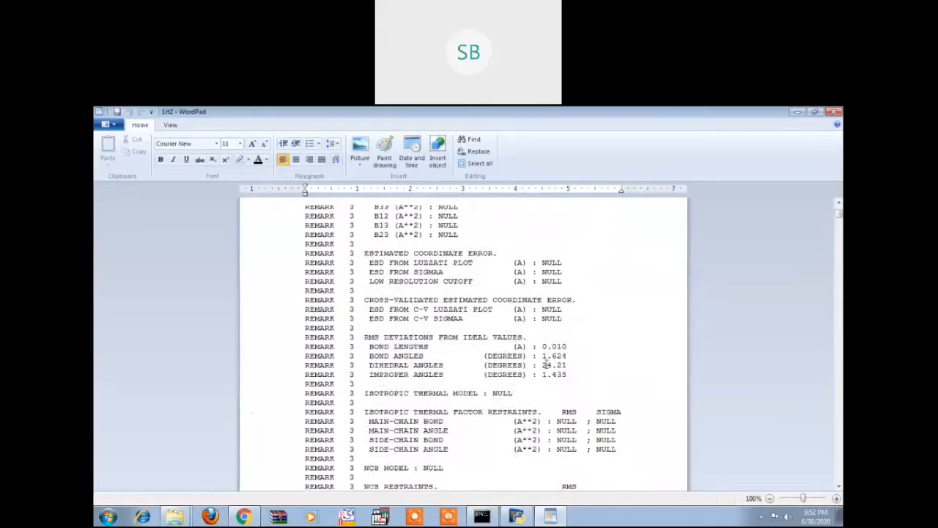
{"action": "scroll", "coordinate": [547, 365], "scroll_direction": "down", "scroll_amount": 15}
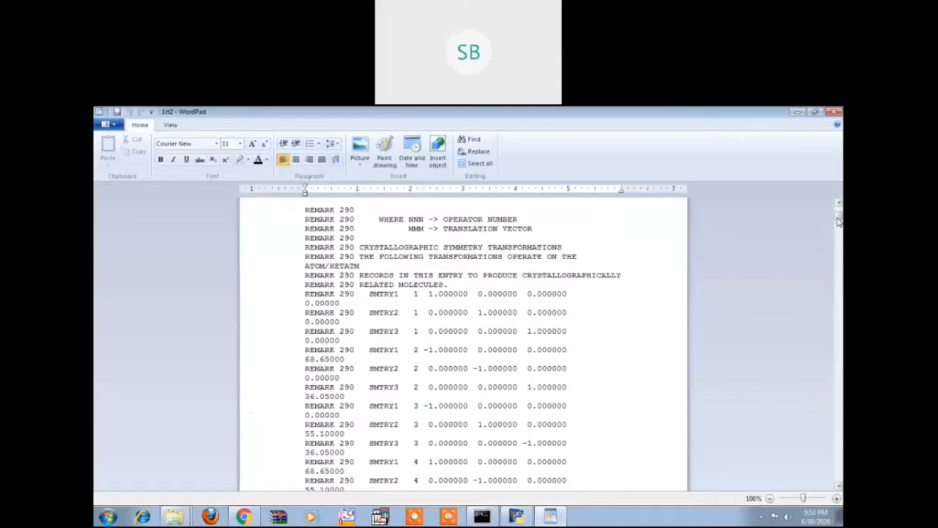
{"action": "left_click_drag", "start_coordinate": [837, 218], "coordinate": [838, 223]}
{"action": "scroll", "coordinate": [645, 290], "scroll_direction": "down", "scroll_amount": 1}
{"action": "scroll", "coordinate": [645, 290], "scroll_direction": "down", "scroll_amount": 10}
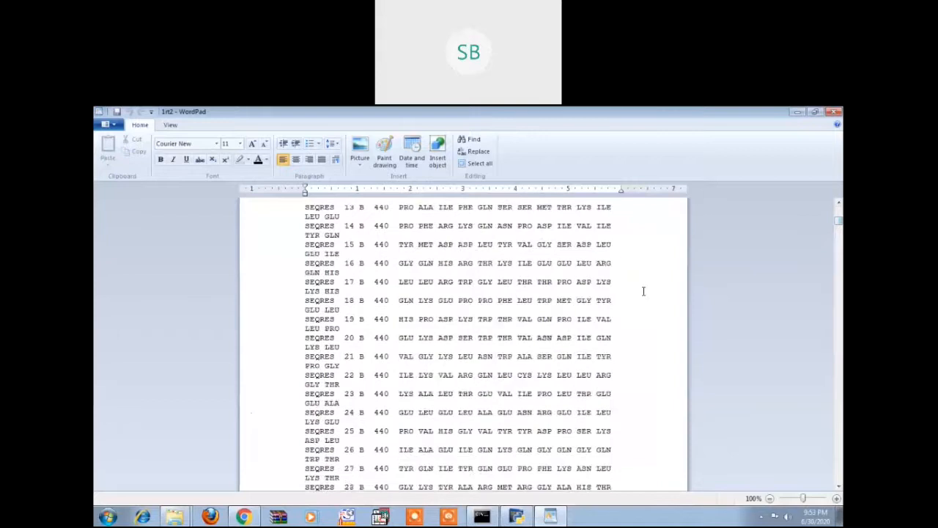
{"action": "scroll", "coordinate": [644, 291], "scroll_direction": "down", "scroll_amount": 10}
{"action": "scroll", "coordinate": [644, 291], "scroll_direction": "up", "scroll_amount": 3}
{"action": "scroll", "coordinate": [643, 291], "scroll_direction": "up", "scroll_amount": 7}
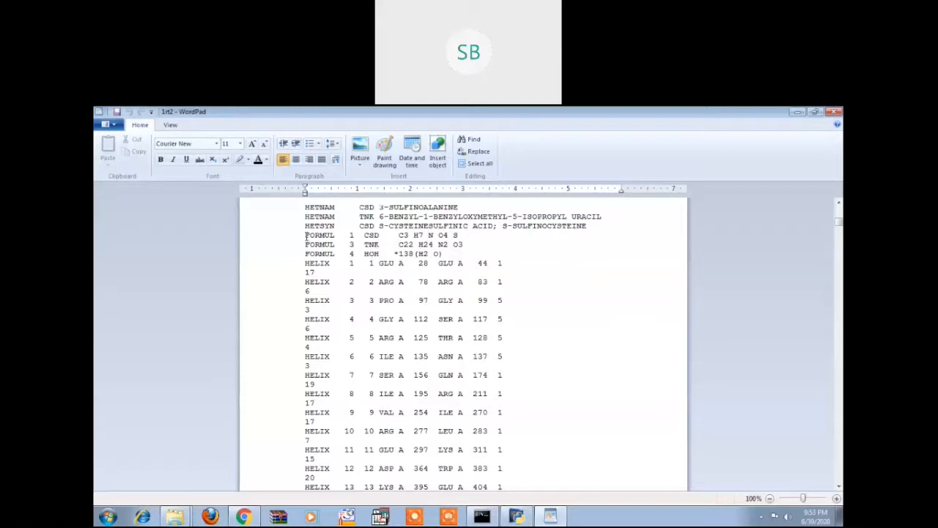
{"action": "left_click_drag", "start_coordinate": [306, 234], "coordinate": [466, 256]}
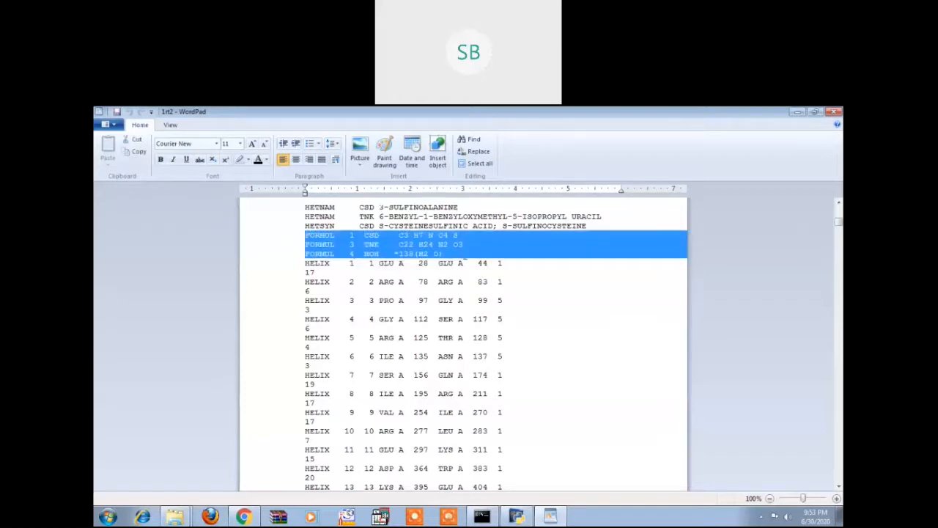
{"action": "left_click", "coordinate": [287, 236]}
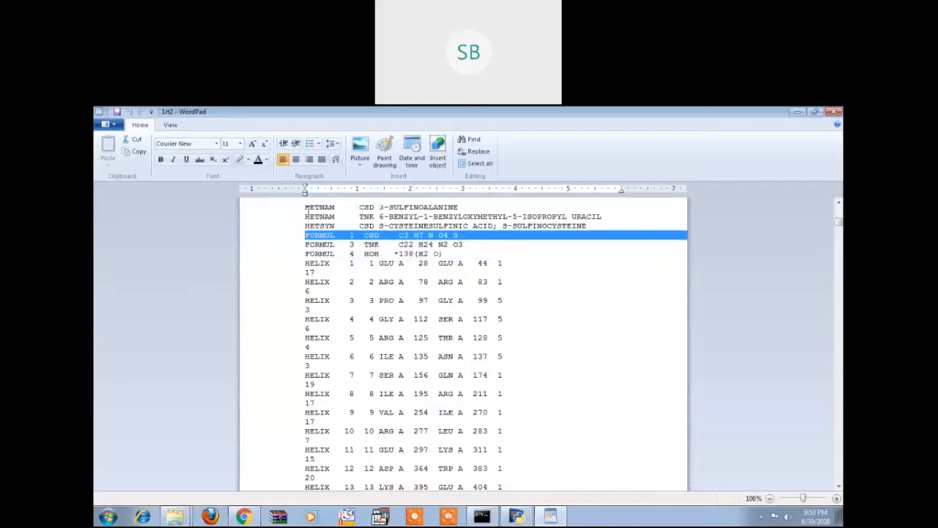
{"action": "left_click_drag", "start_coordinate": [305, 209], "coordinate": [469, 258]}
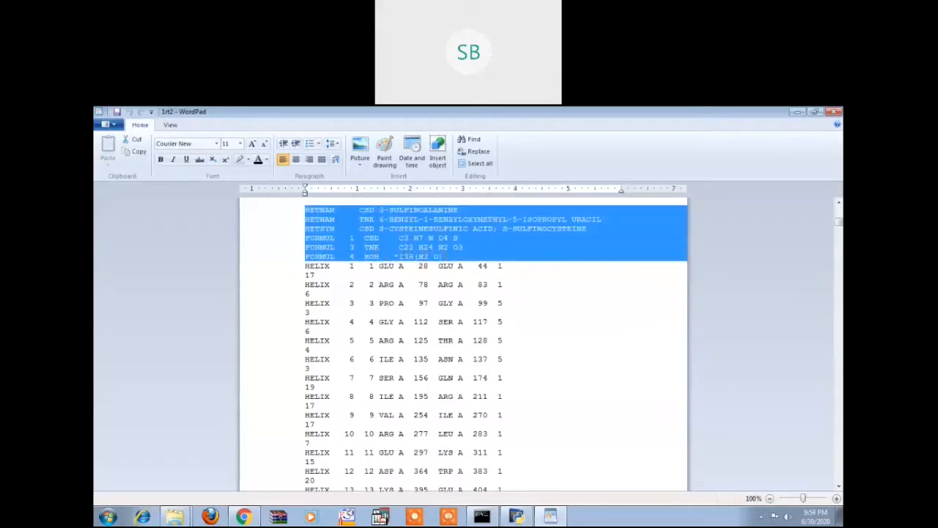
{"action": "key", "text": "Delete"}
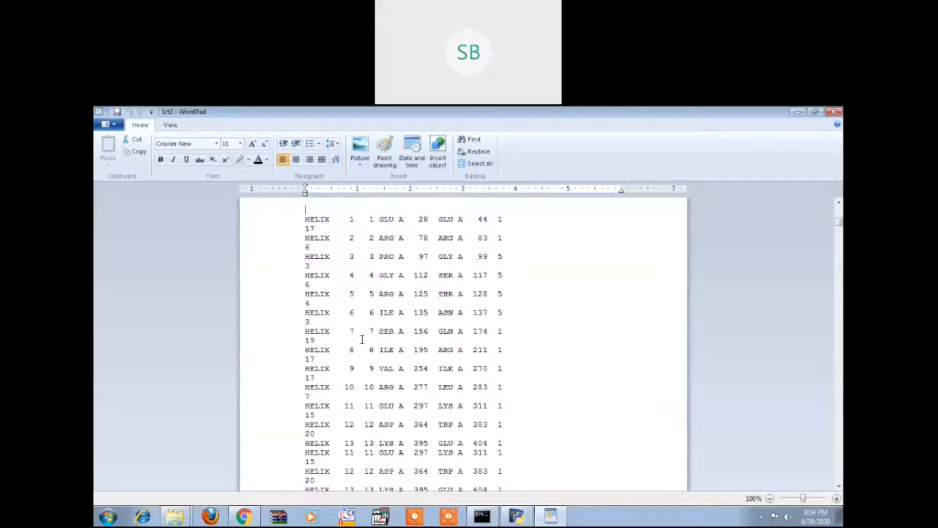
Step: Delete everything after the chain B TER record, from the first TNK HETATM line through the water, CONECT, MASTER and END records
{"action": "scroll", "coordinate": [540, 387], "scroll_direction": "down", "scroll_amount": 15}
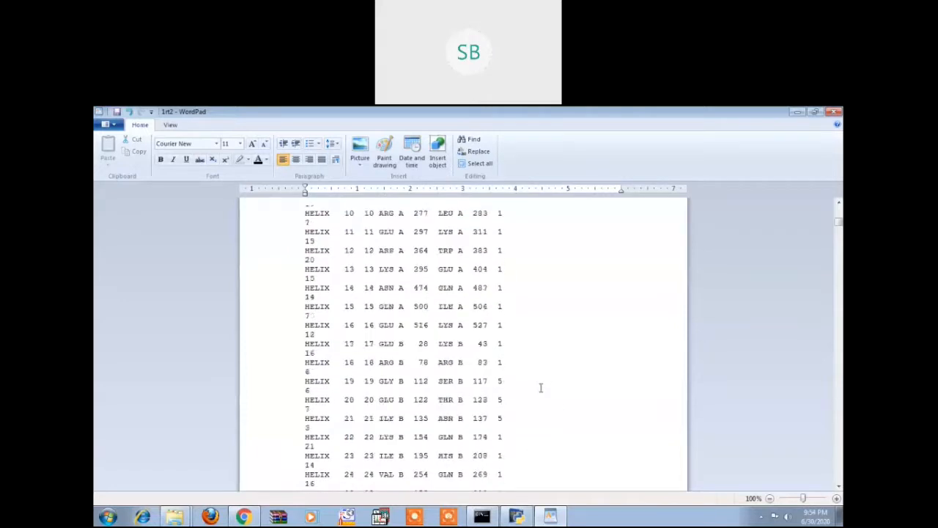
{"action": "scroll", "coordinate": [540, 388], "scroll_direction": "down", "scroll_amount": 18}
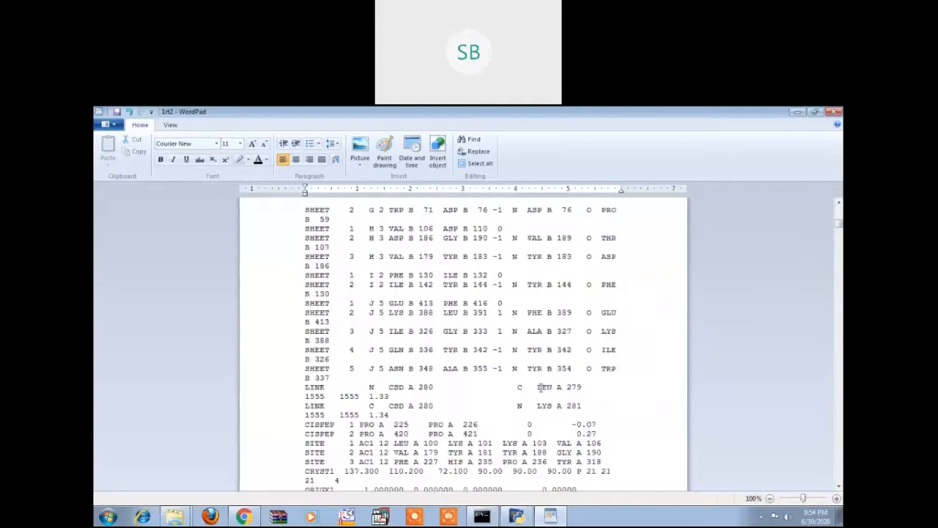
{"action": "scroll", "coordinate": [536, 390], "scroll_direction": "down", "scroll_amount": 8}
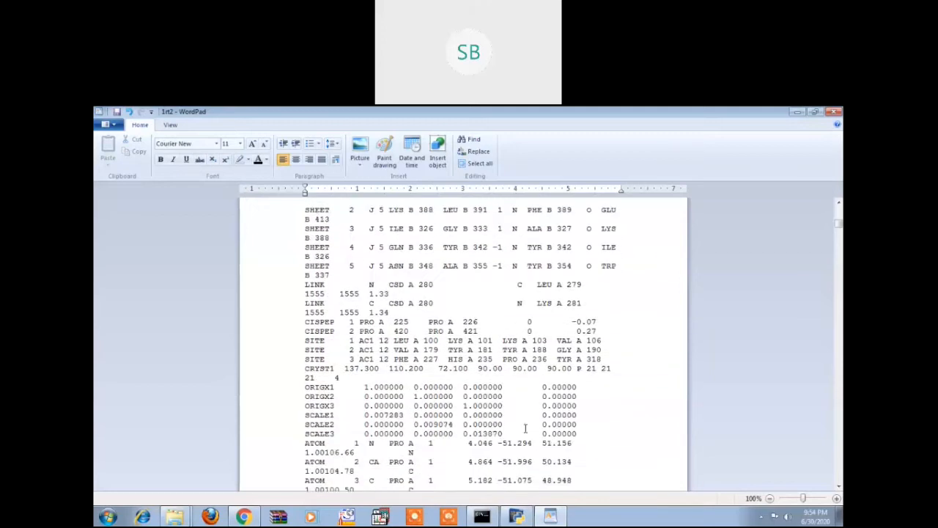
{"action": "scroll", "coordinate": [525, 429], "scroll_direction": "down", "scroll_amount": 10}
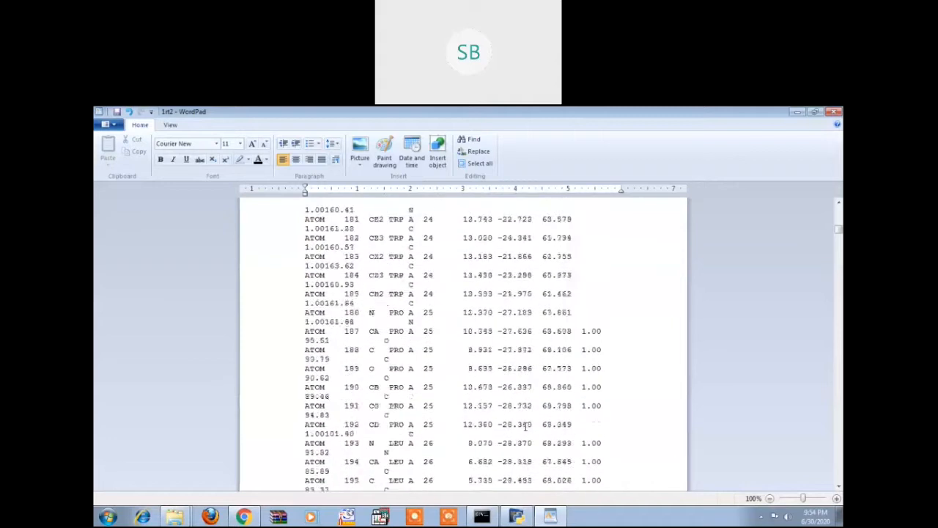
{"action": "scroll", "coordinate": [525, 427], "scroll_direction": "down", "scroll_amount": 13}
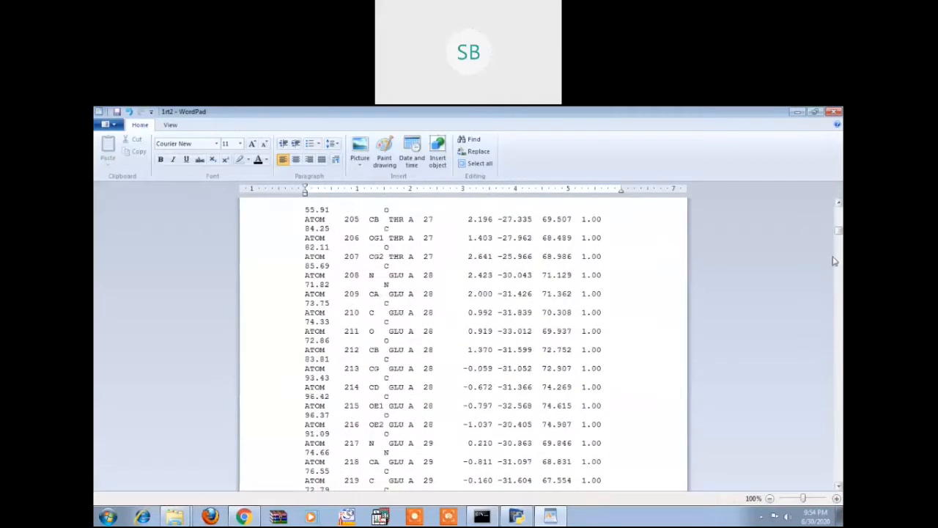
{"action": "left_click_drag", "start_coordinate": [838, 238], "coordinate": [838, 467]}
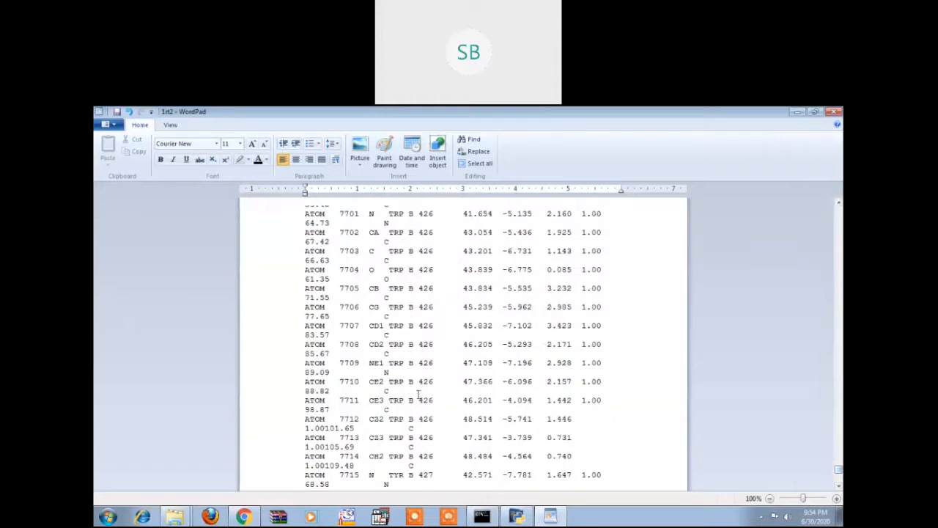
{"action": "scroll", "coordinate": [419, 394], "scroll_direction": "down", "scroll_amount": 20}
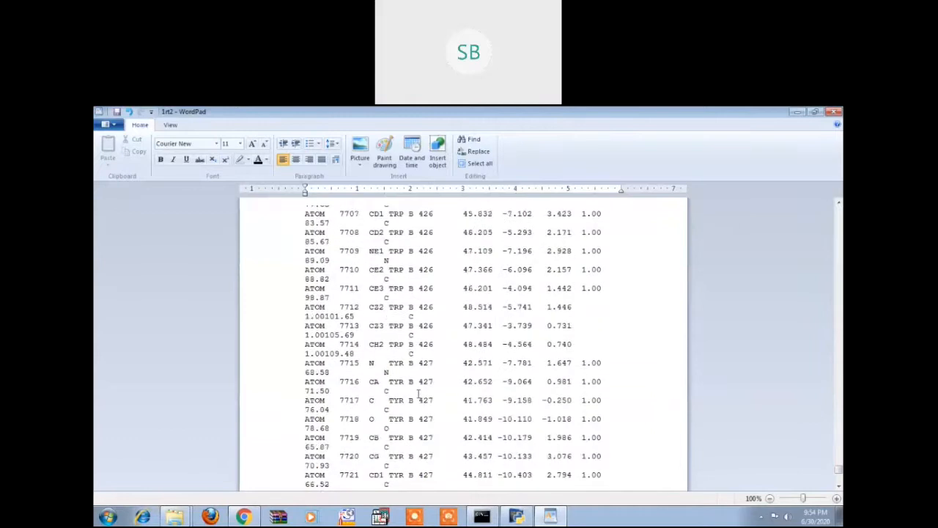
{"action": "scroll", "coordinate": [418, 394], "scroll_direction": "down", "scroll_amount": 17}
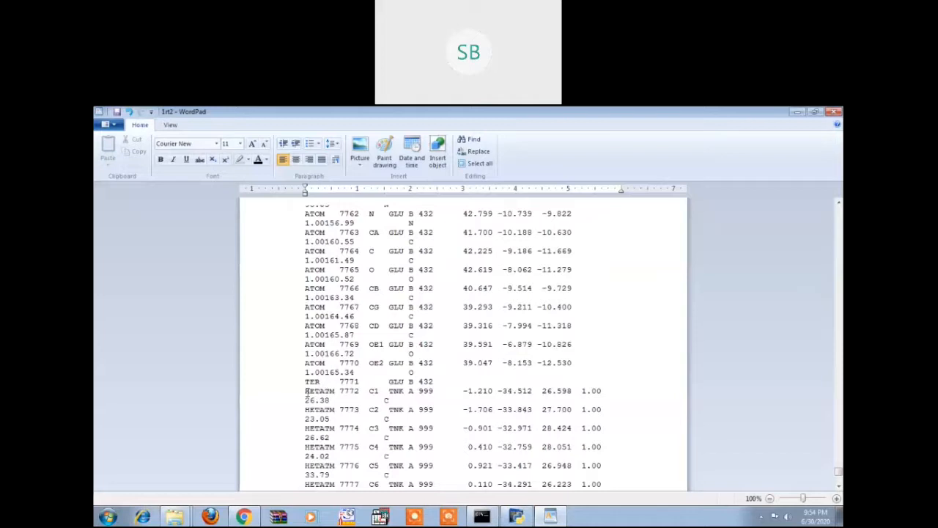
{"action": "left_click_drag", "start_coordinate": [306, 390], "coordinate": [407, 475]}
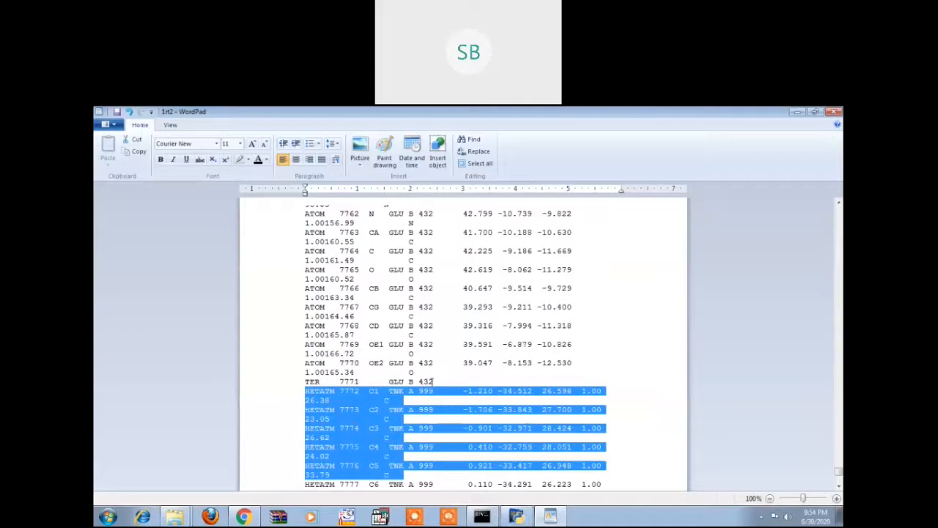
{"action": "left_click", "coordinate": [306, 392]}
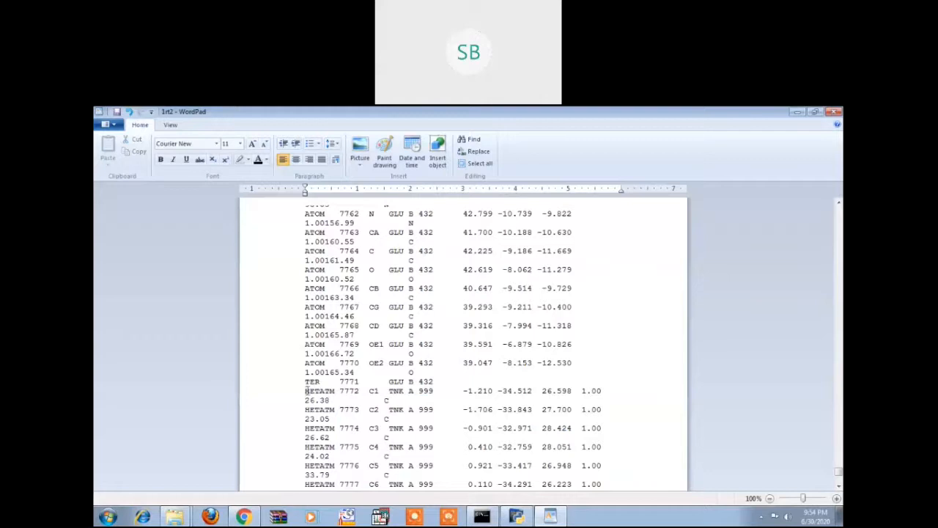
{"action": "left_click_drag", "start_coordinate": [307, 392], "coordinate": [522, 487]}
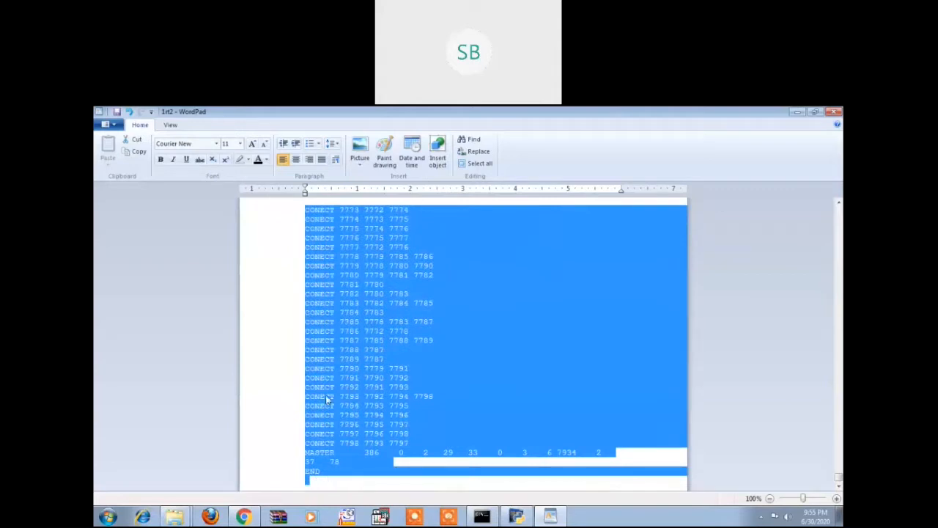
{"action": "scroll", "coordinate": [325, 394], "scroll_direction": "up", "scroll_amount": 20}
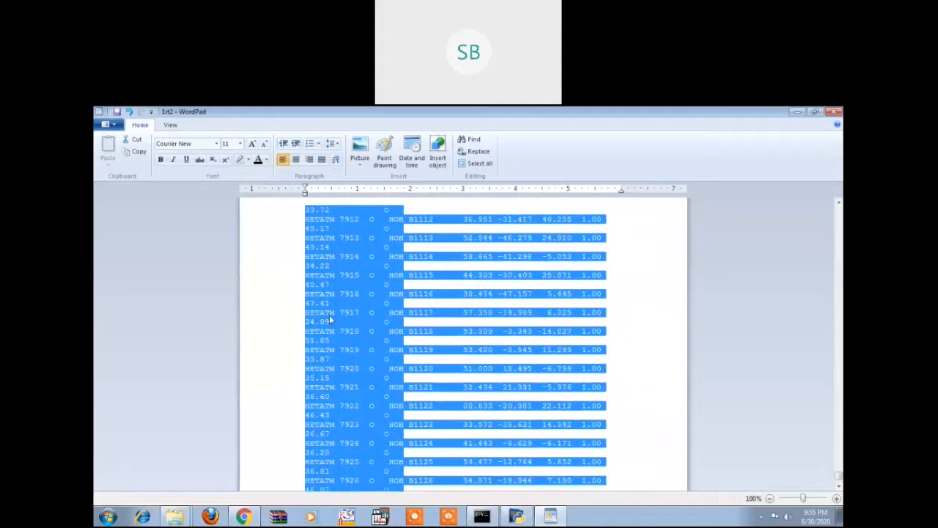
{"action": "scroll", "coordinate": [367, 361], "scroll_direction": "down", "scroll_amount": 5}
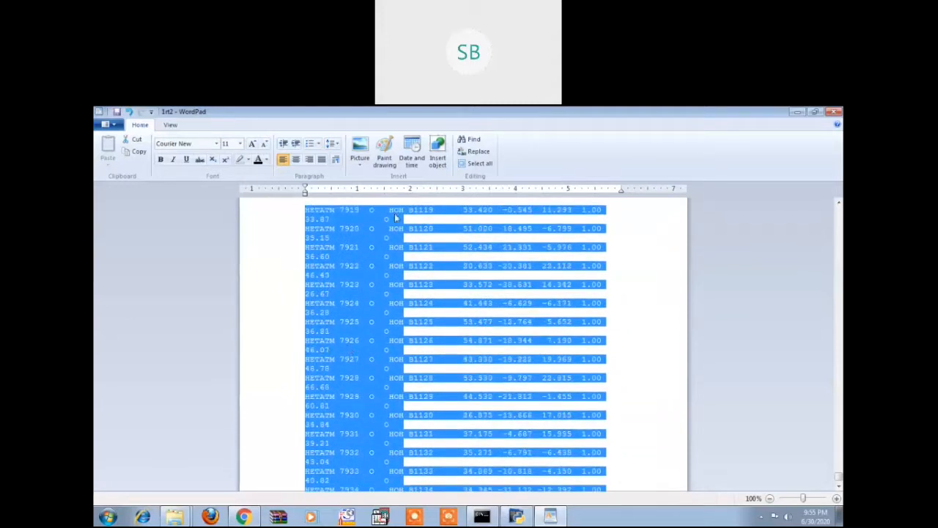
{"action": "key", "text": "Delete"}
{"action": "key", "text": "ctrl+v"}
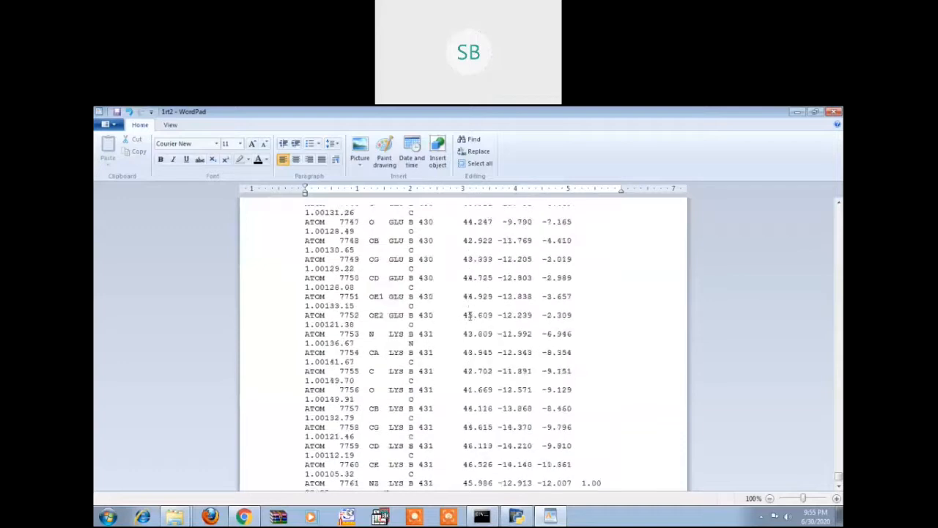
{"action": "scroll", "coordinate": [469, 315], "scroll_direction": "up", "scroll_amount": 20}
{"action": "scroll", "coordinate": [470, 315], "scroll_direction": "up", "scroll_amount": 20}
{"action": "scroll", "coordinate": [470, 315], "scroll_direction": "up", "scroll_amount": 5}
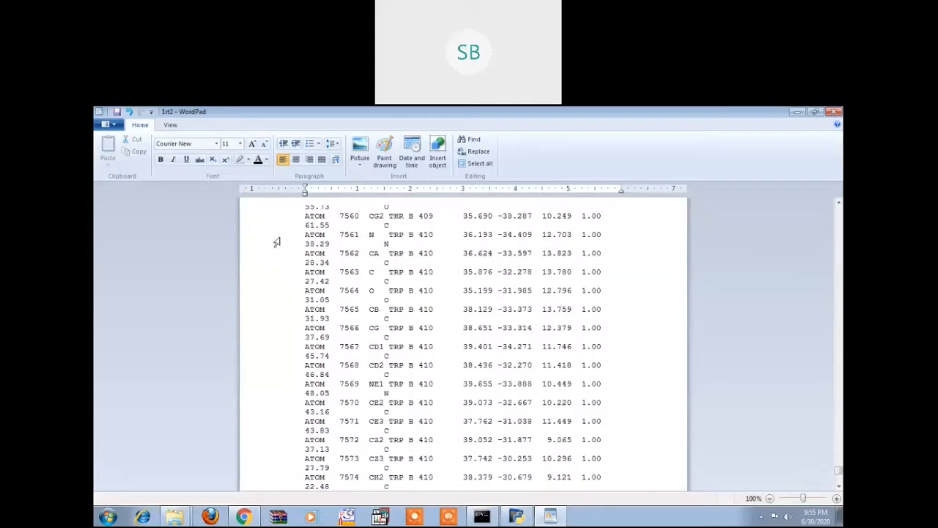
{"action": "left_click", "coordinate": [115, 128]}
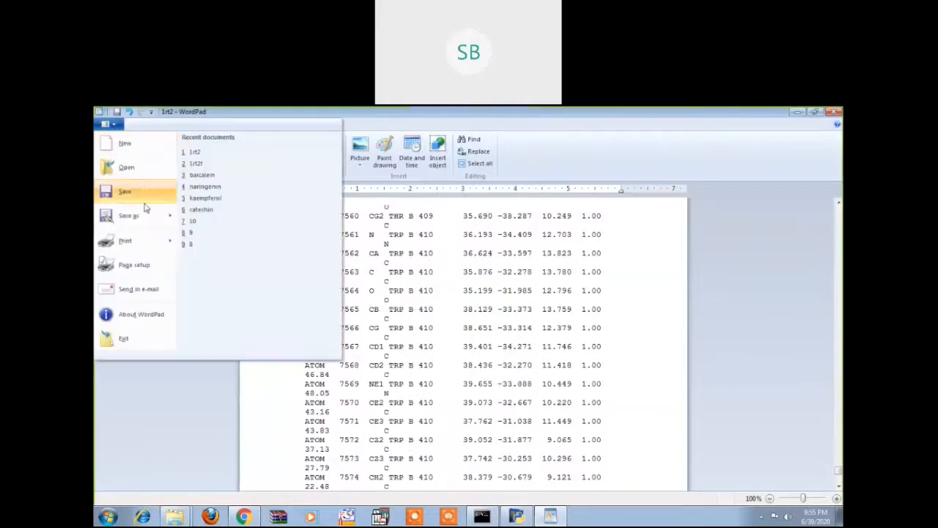
{"action": "mouse_move", "coordinate": [139, 216]}
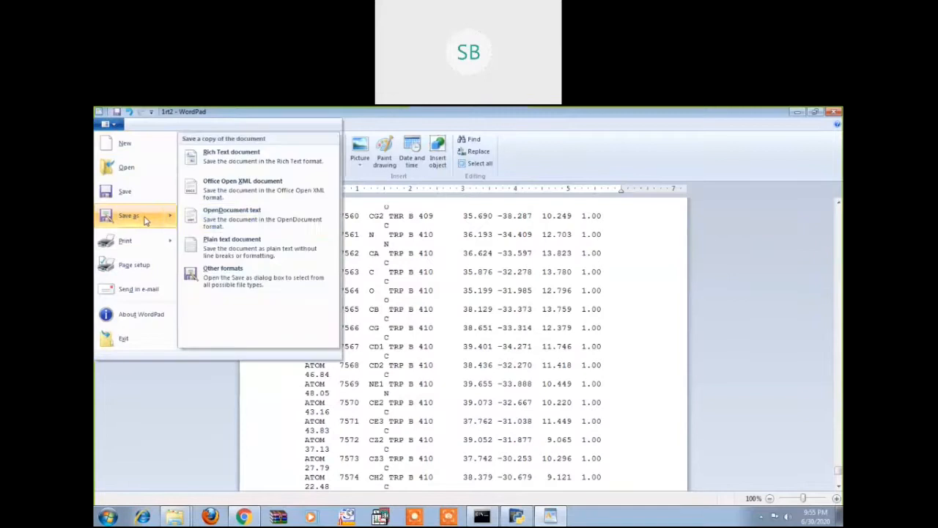
{"action": "left_click", "coordinate": [268, 218]}
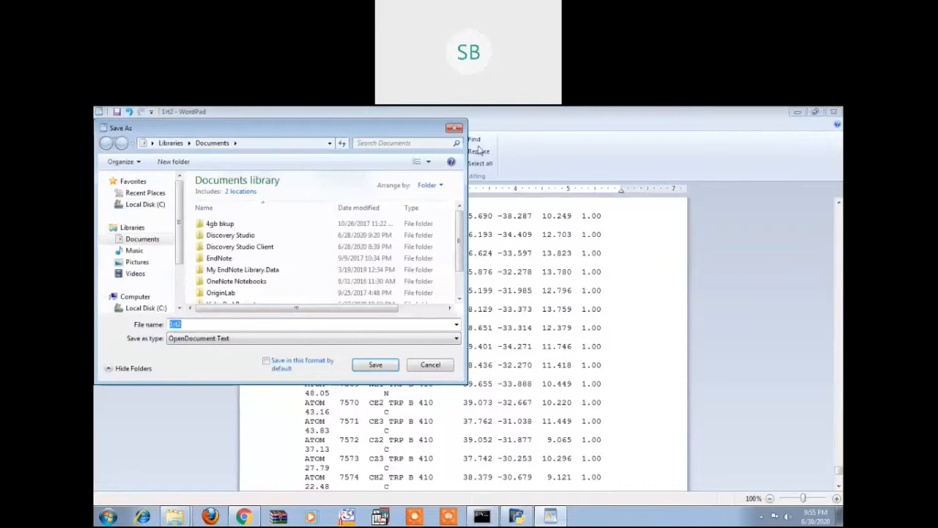
{"action": "left_click", "coordinate": [447, 372]}
Step: Save the edited structure as the plain text document 1rt2f.pdb in the MGLTools 1.5.4 demo folder and close WordPad
{"action": "left_click", "coordinate": [106, 124]}
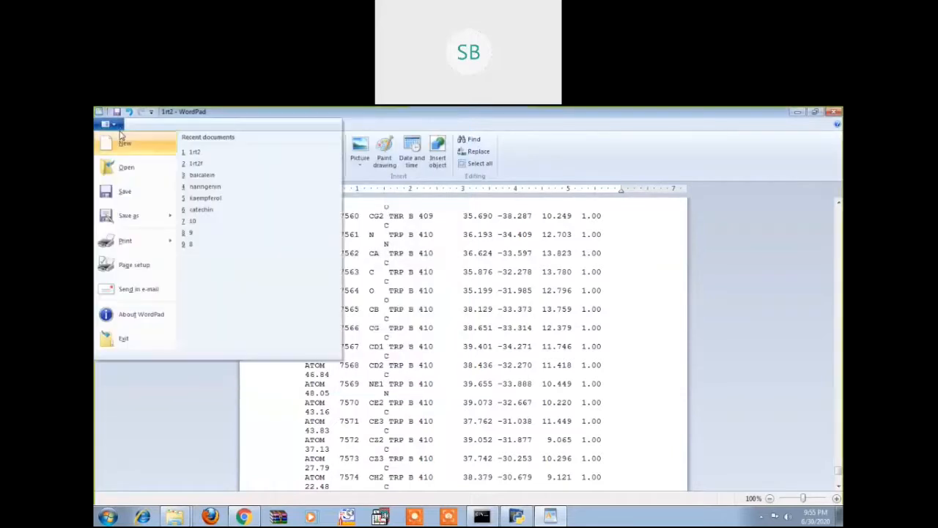
{"action": "mouse_move", "coordinate": [146, 231]}
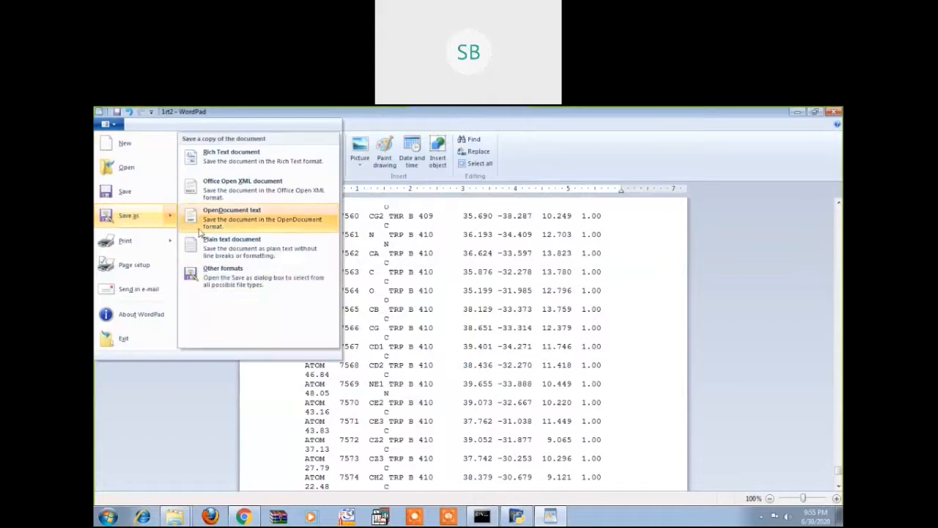
{"action": "left_click", "coordinate": [249, 251]}
{"action": "left_click", "coordinate": [213, 324]}
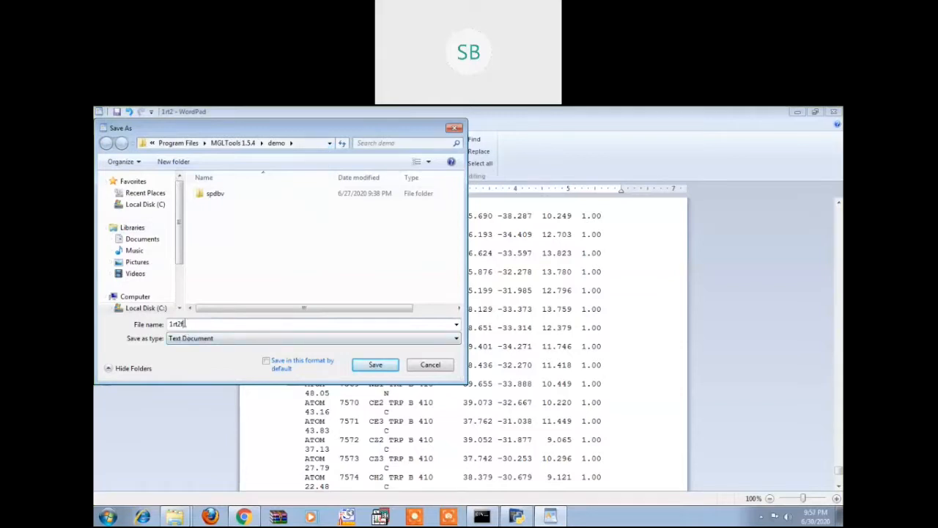
{"action": "type", "text": ".pdb"}
{"action": "left_click", "coordinate": [381, 372]}
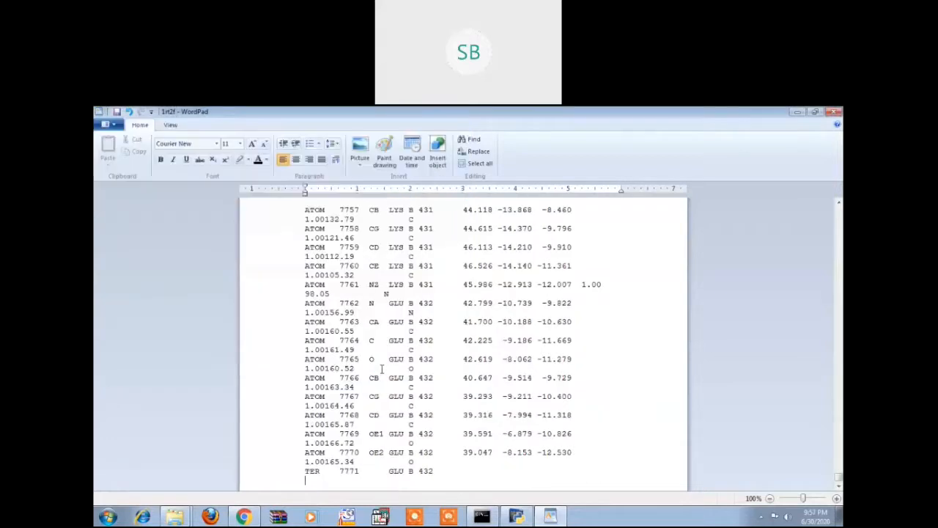
{"action": "left_click", "coordinate": [835, 112]}
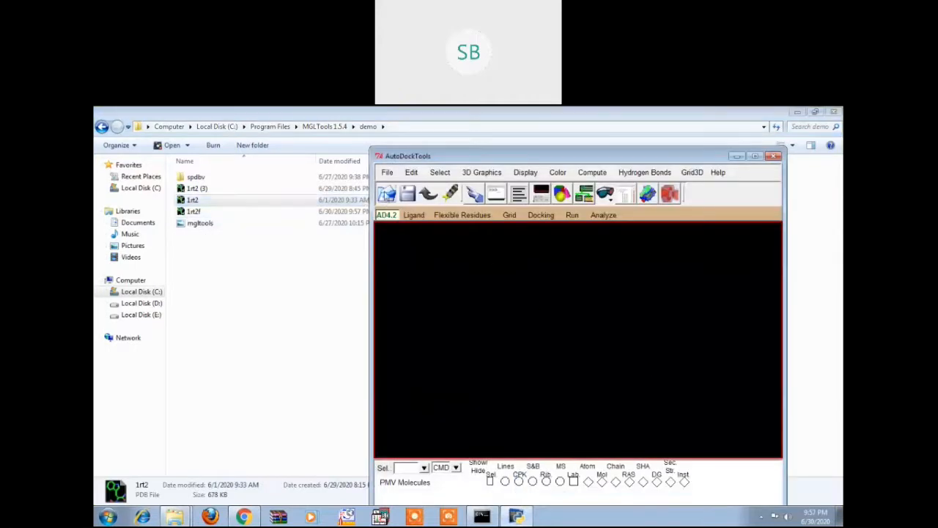
Step: Switch to AutoDockTools and set the startup directory preference to C:/Program Files/MGLTools 1.5.4/demo, making it the default as well
{"action": "left_click", "coordinate": [389, 175]}
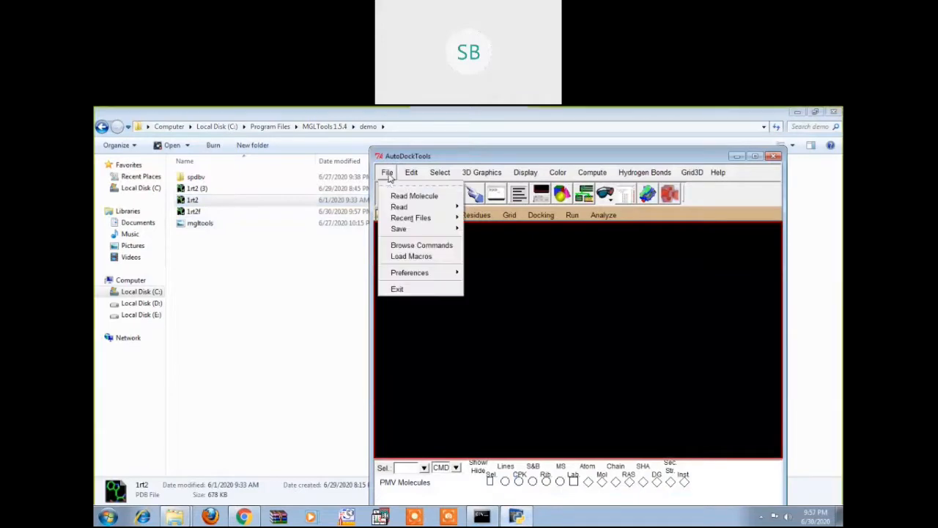
{"action": "mouse_move", "coordinate": [425, 279]}
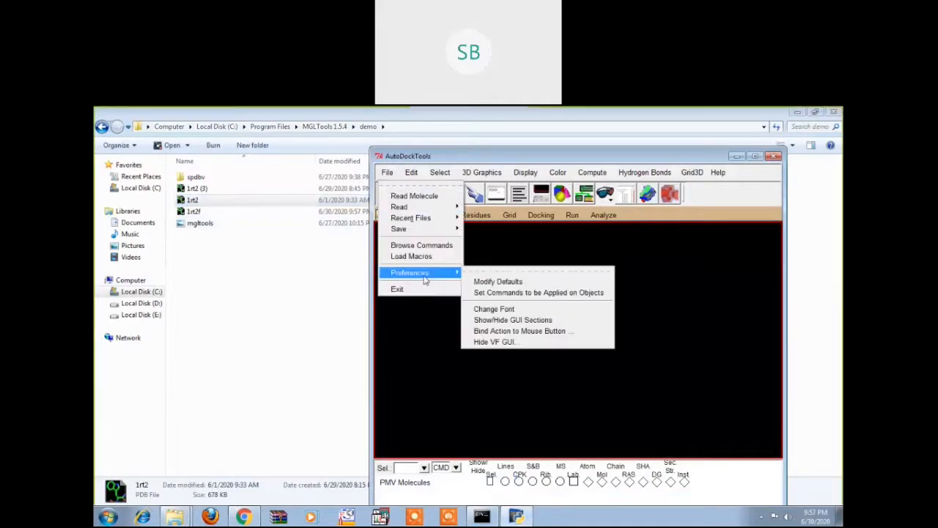
{"action": "left_click", "coordinate": [492, 282]}
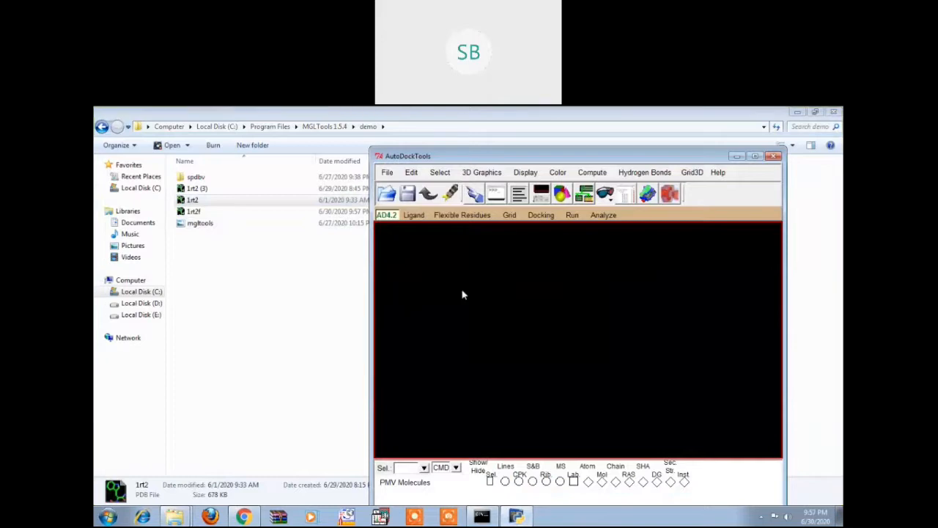
{"action": "left_click", "coordinate": [183, 266]}
{"action": "key", "text": "End"}
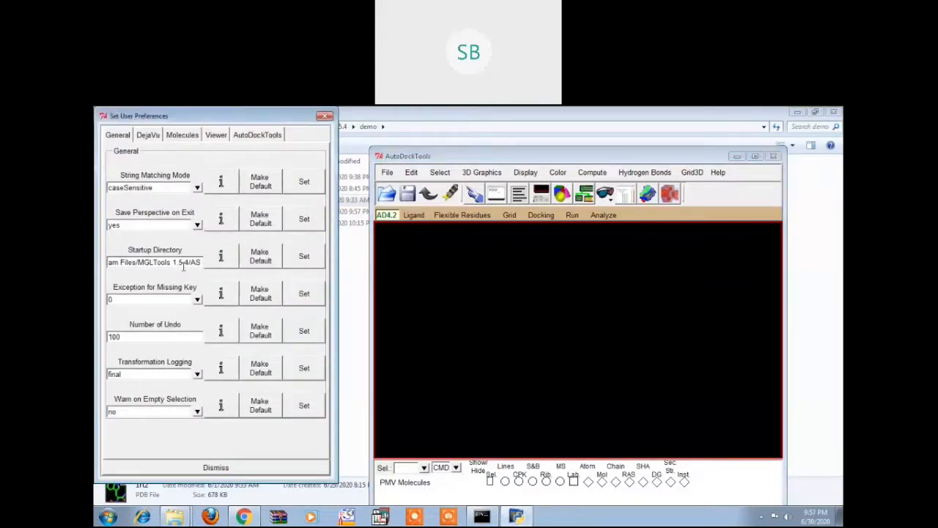
{"action": "key", "text": "BackSpace"}
{"action": "key", "text": "BackSpace"}
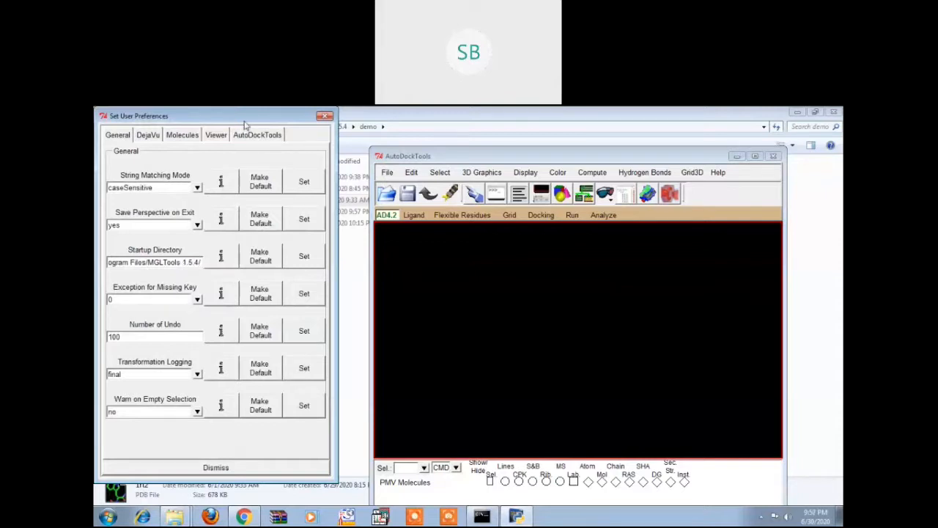
{"action": "left_click_drag", "start_coordinate": [244, 121], "coordinate": [443, 277]}
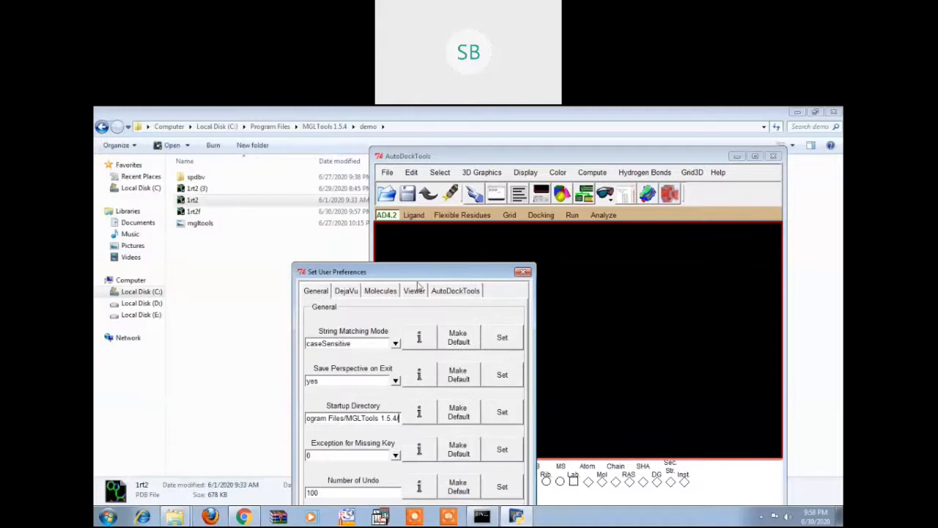
{"action": "left_click_drag", "start_coordinate": [419, 276], "coordinate": [270, 120]}
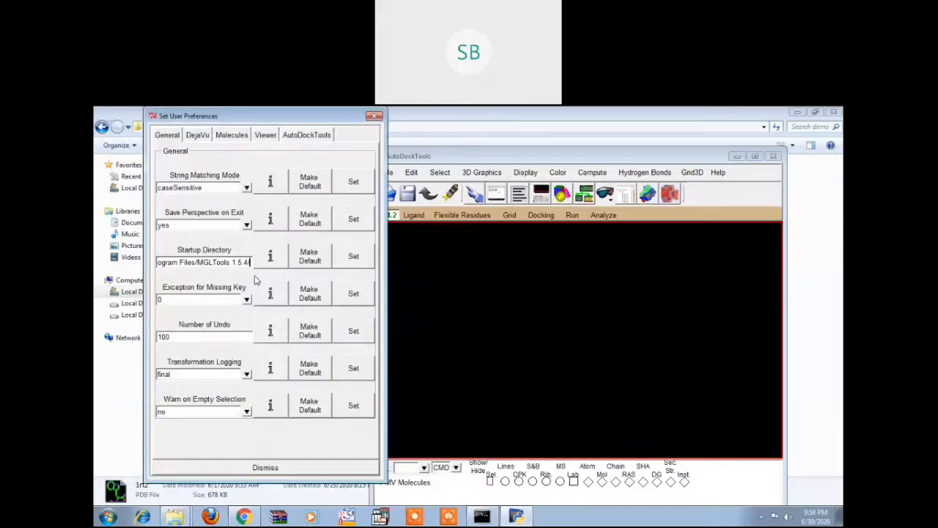
{"action": "type", "text": "demo"}
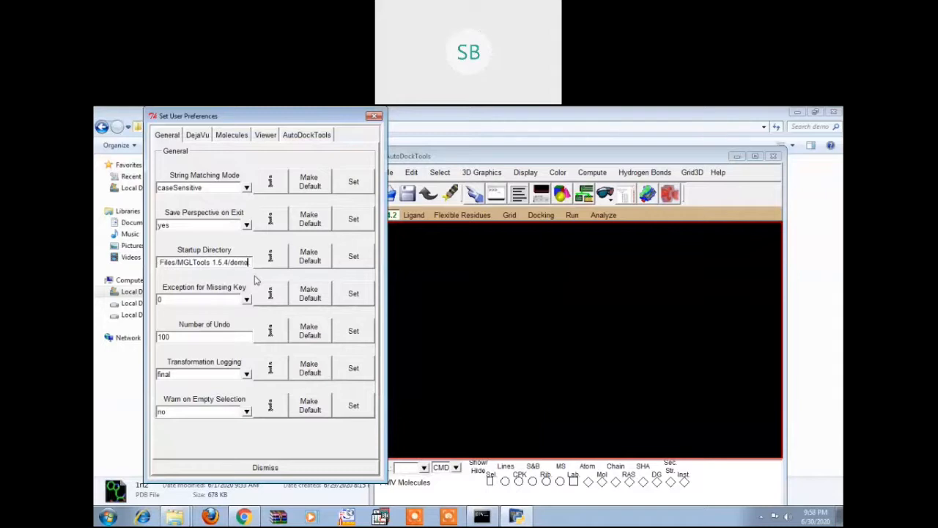
{"action": "left_click", "coordinate": [315, 262]}
{"action": "left_click", "coordinate": [366, 264]}
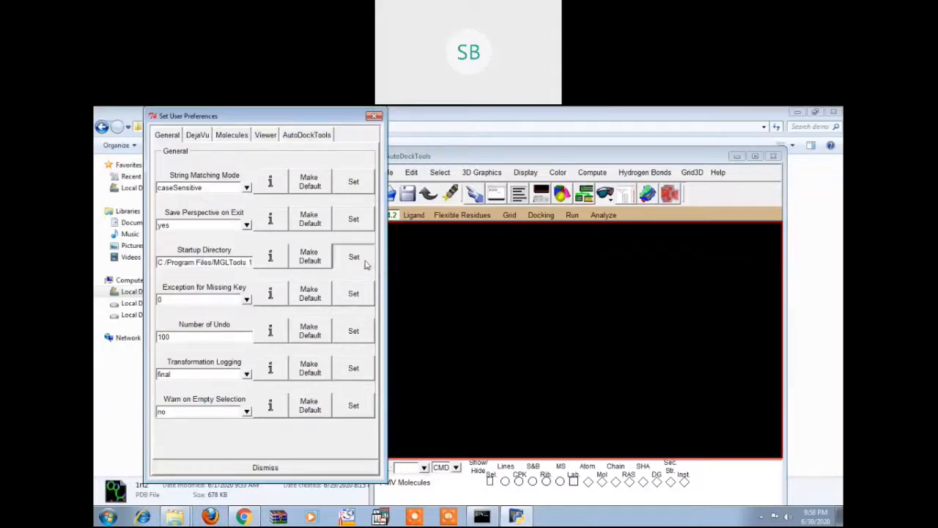
{"action": "left_click", "coordinate": [283, 468]}
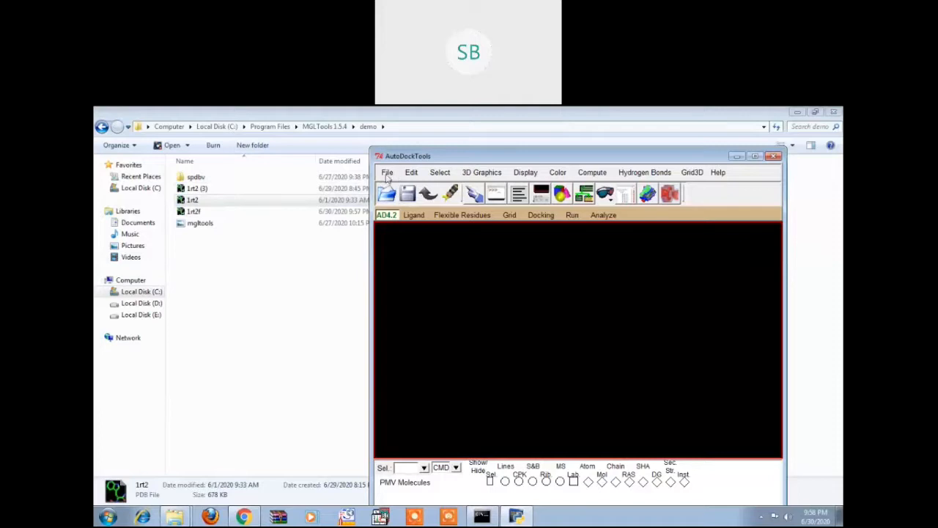
Step: Load the 1rt2 PDB file from the demo folder into the maximized viewer and color the molecule by atom type
{"action": "left_click", "coordinate": [387, 173]}
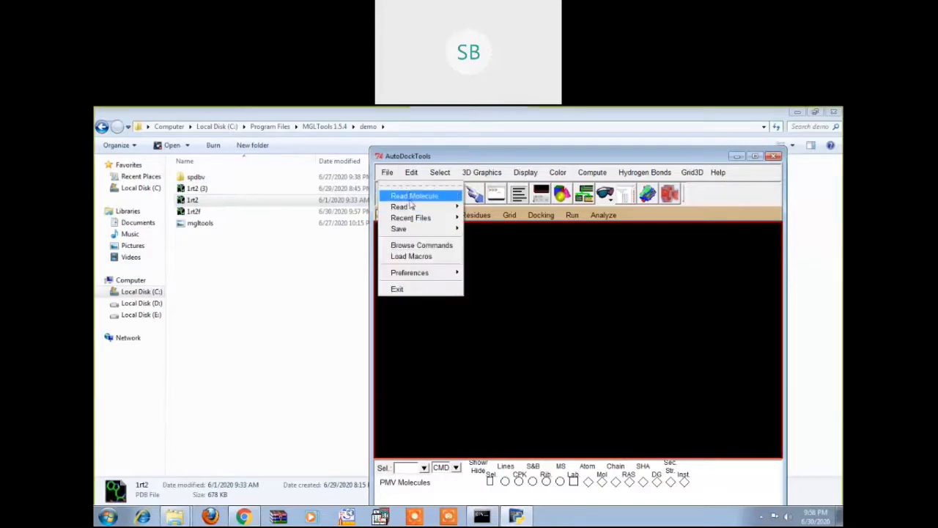
{"action": "left_click", "coordinate": [412, 196]}
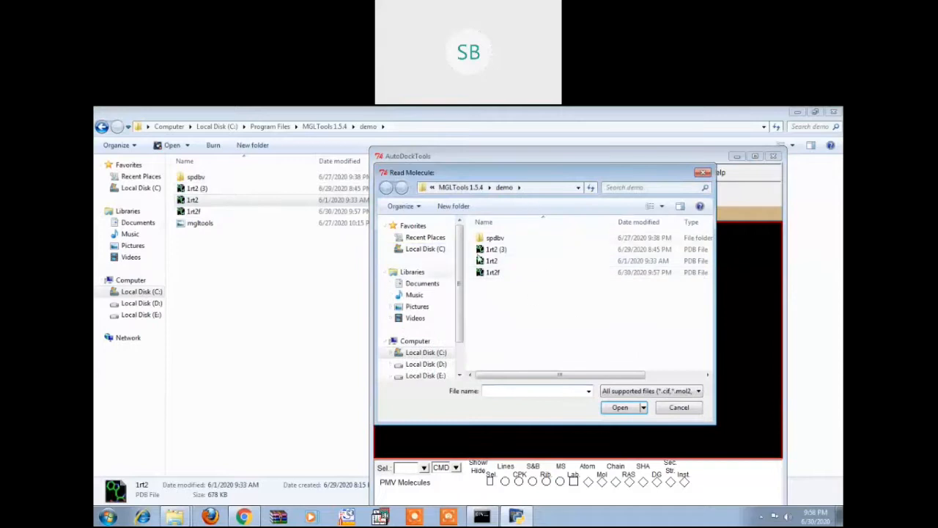
{"action": "left_click", "coordinate": [503, 262]}
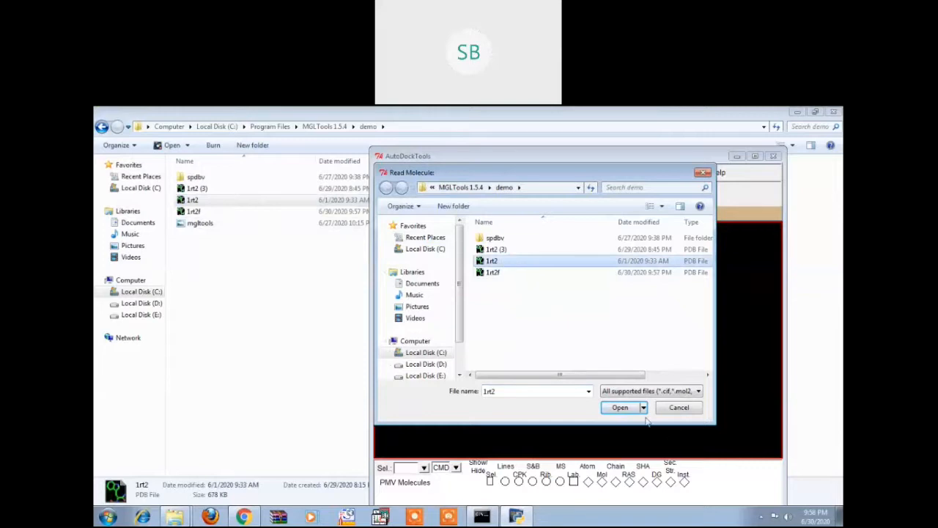
{"action": "left_click", "coordinate": [620, 411]}
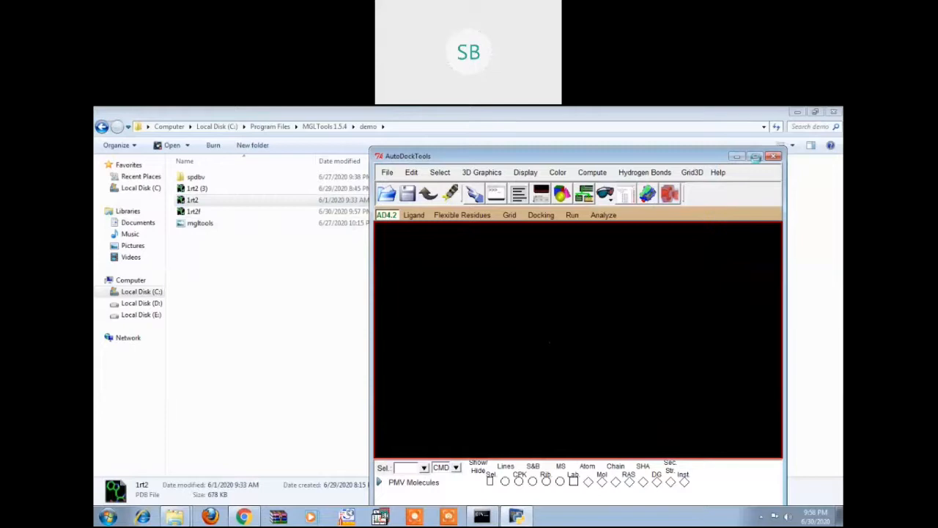
{"action": "left_click", "coordinate": [756, 157]}
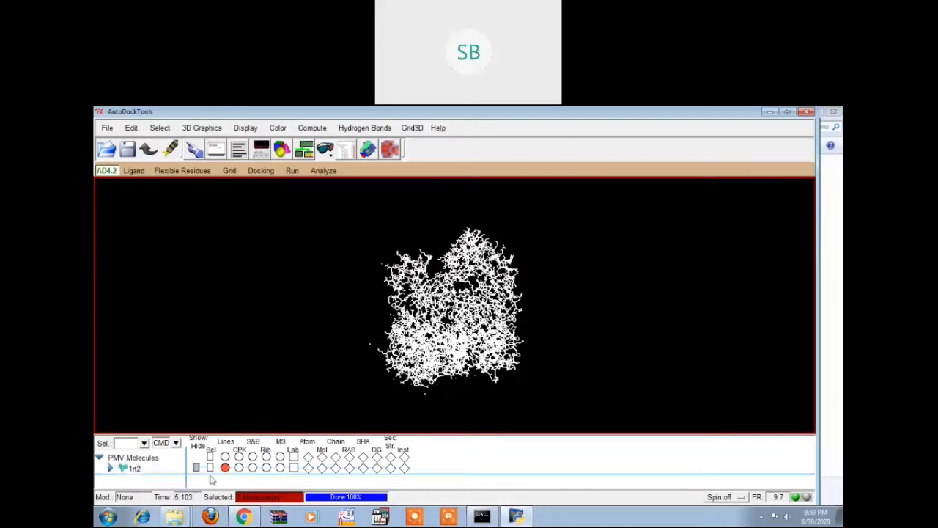
{"action": "left_click", "coordinate": [308, 467]}
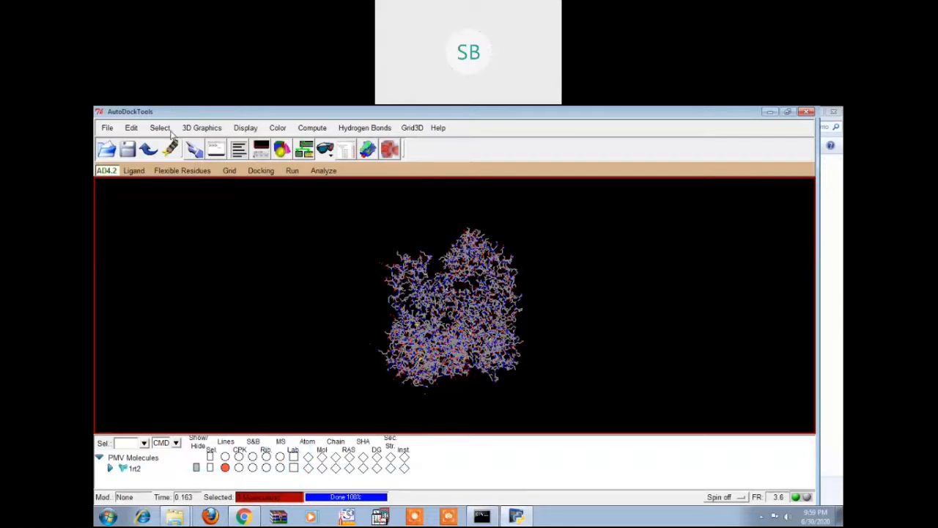
Step: Detach the molecule list, expand 1rt2 down to chain A, and examine its water (HOH) and ligand (TNK) residue entries
{"action": "left_click", "coordinate": [344, 150]}
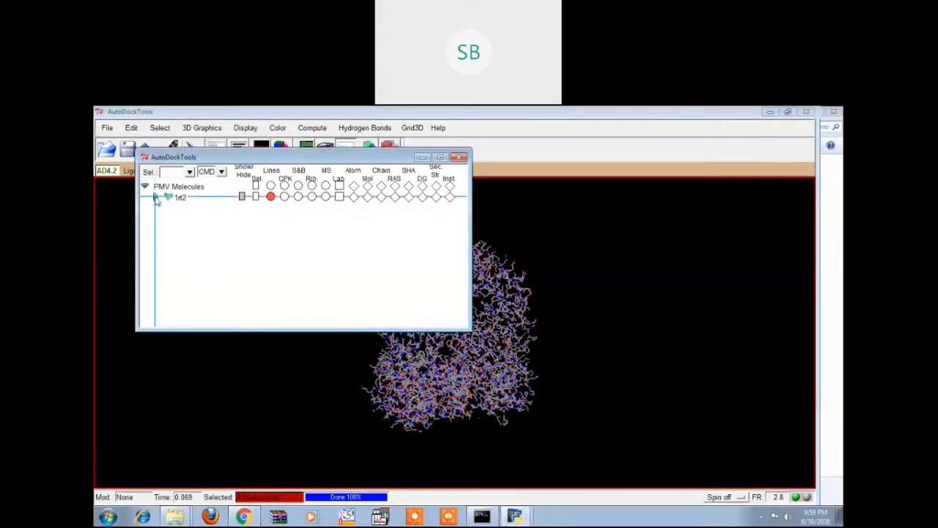
{"action": "left_click", "coordinate": [155, 197]}
{"action": "left_click", "coordinate": [166, 208]}
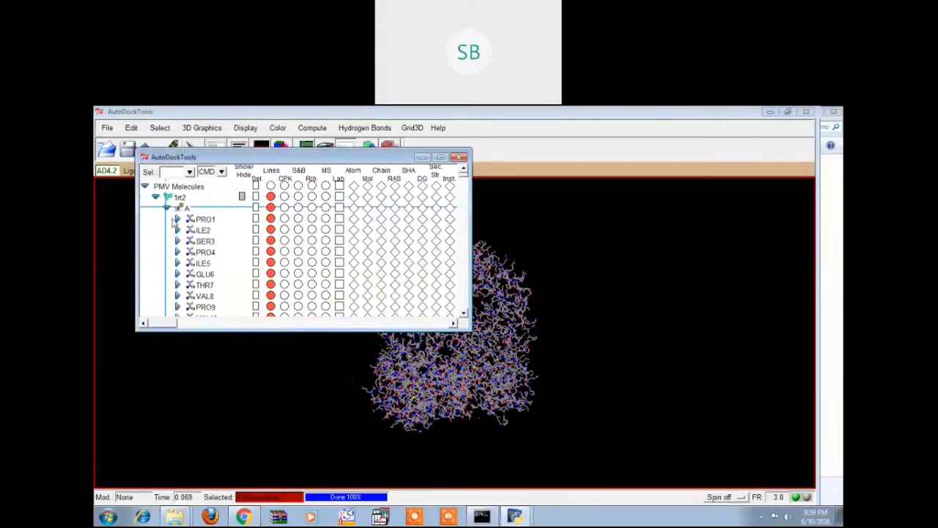
{"action": "left_click_drag", "start_coordinate": [464, 179], "coordinate": [463, 321]}
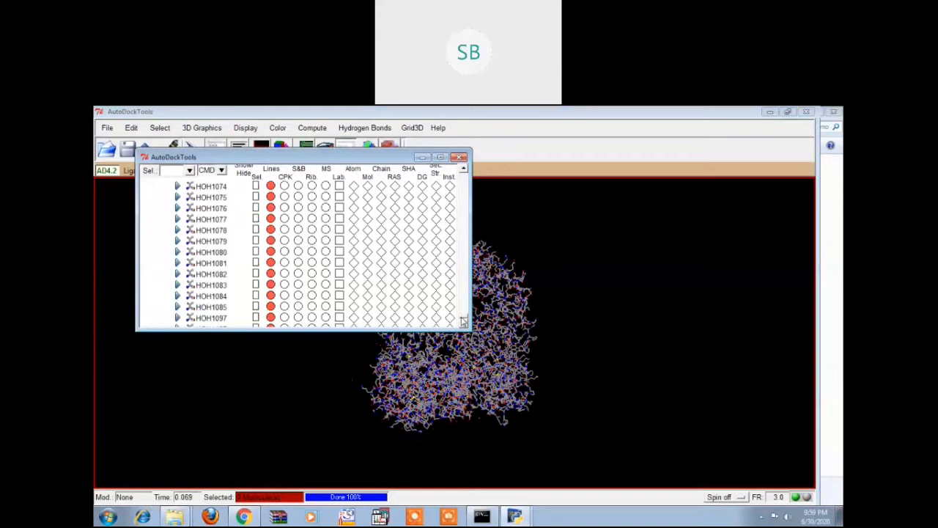
{"action": "scroll", "coordinate": [256, 251], "scroll_direction": "up", "scroll_amount": 4}
{"action": "scroll", "coordinate": [256, 252], "scroll_direction": "up", "scroll_amount": 9}
{"action": "scroll", "coordinate": [256, 251], "scroll_direction": "up", "scroll_amount": 7}
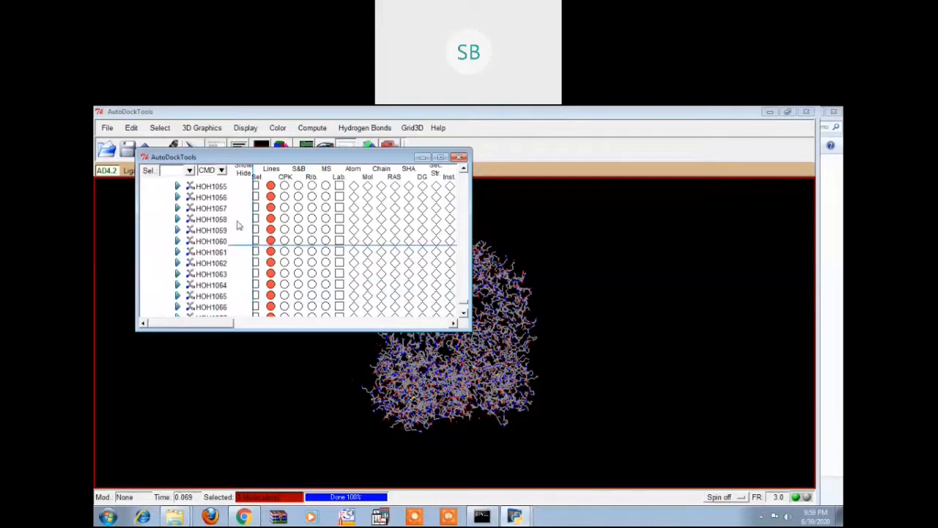
{"action": "scroll", "coordinate": [237, 226], "scroll_direction": "up", "scroll_amount": 7}
{"action": "scroll", "coordinate": [237, 223], "scroll_direction": "up", "scroll_amount": 9}
{"action": "scroll", "coordinate": [462, 273], "scroll_direction": "up", "scroll_amount": 15}
{"action": "scroll", "coordinate": [463, 276], "scroll_direction": "up", "scroll_amount": 10}
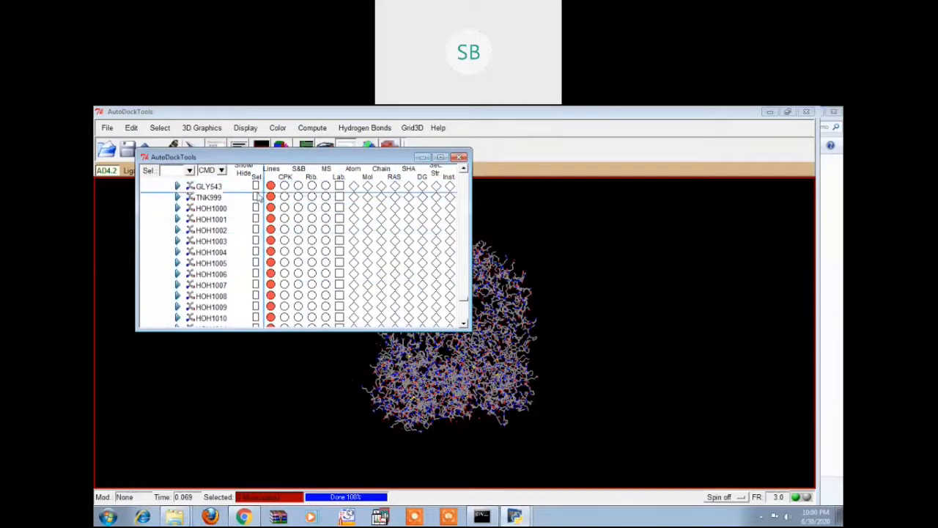
{"action": "left_click", "coordinate": [422, 158]}
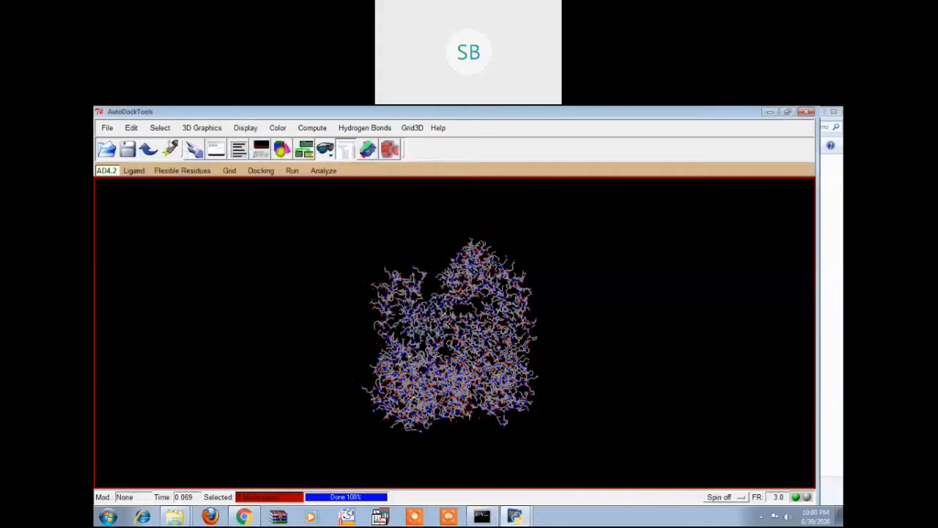
Step: Open the Select From String form and enter TNK as the residue
{"action": "left_click", "coordinate": [162, 128]}
{"action": "left_click", "coordinate": [184, 211]}
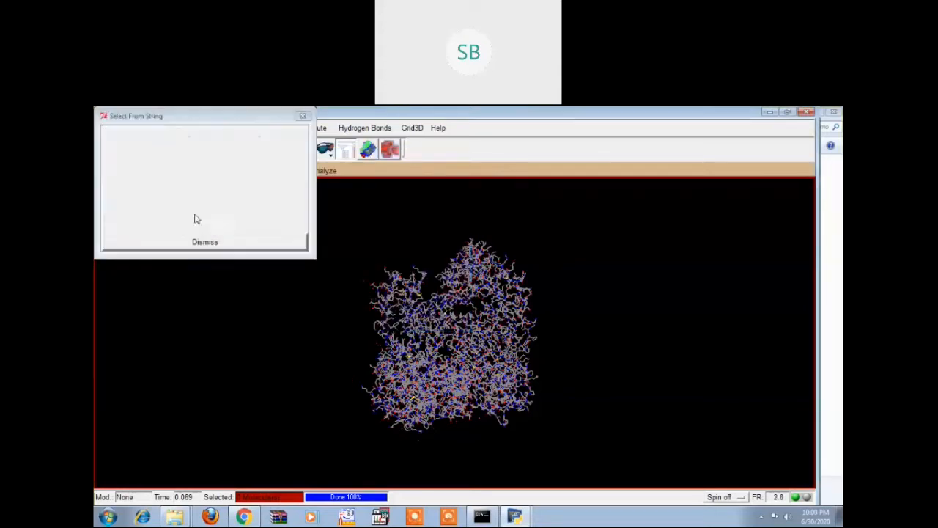
{"action": "left_click", "coordinate": [165, 167]}
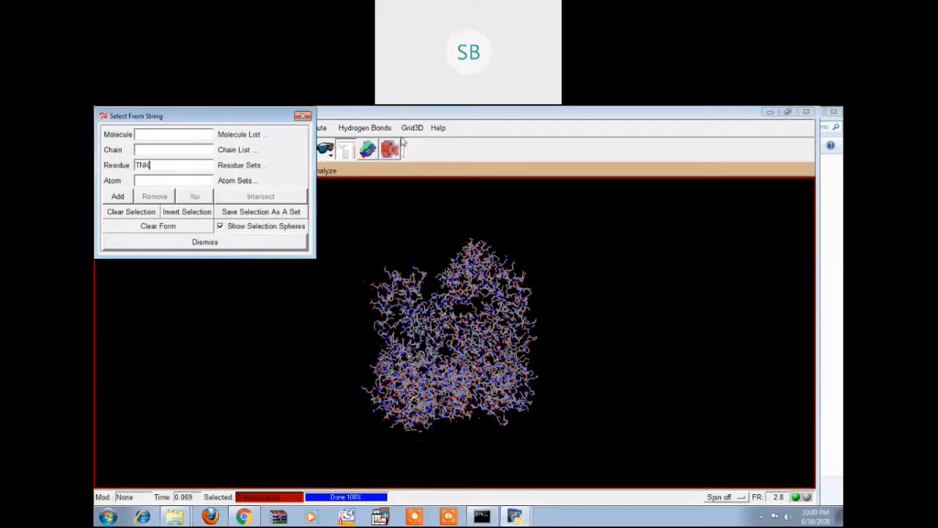
Step: Check the ligand's full residue name in chain A's list and select all atoms (*) of residues TNK999* and HOH*
{"action": "left_click", "coordinate": [345, 153]}
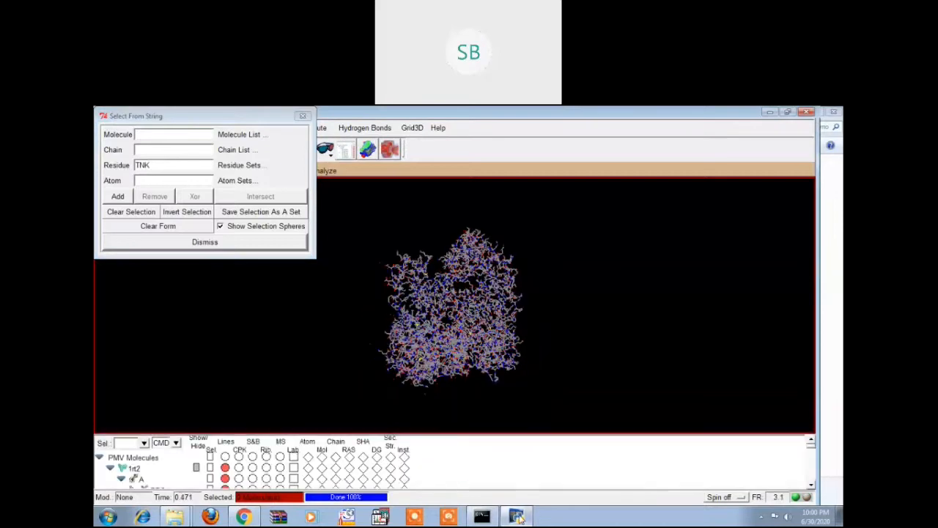
{"action": "left_click", "coordinate": [340, 151]}
{"action": "left_click", "coordinate": [353, 147]}
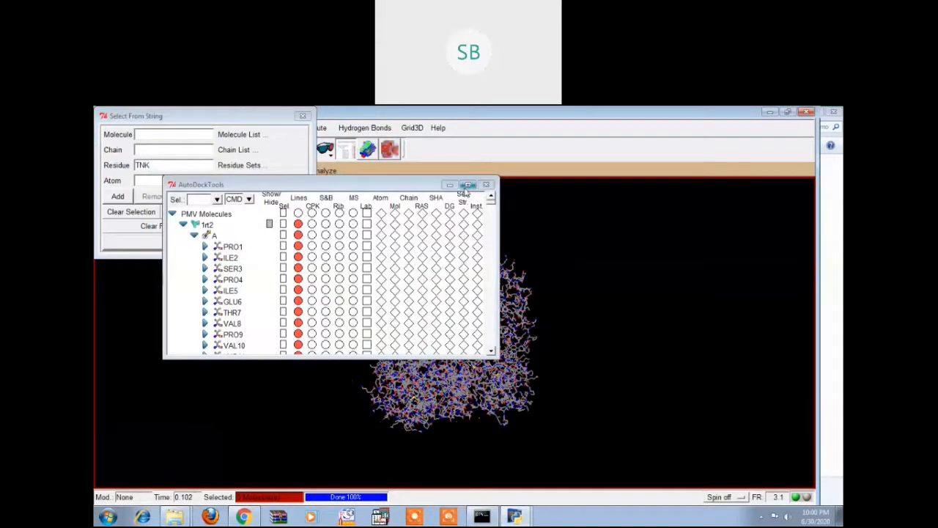
{"action": "scroll", "coordinate": [490, 247], "scroll_direction": "down", "scroll_amount": 2}
{"action": "left_click_drag", "start_coordinate": [489, 247], "coordinate": [493, 331]}
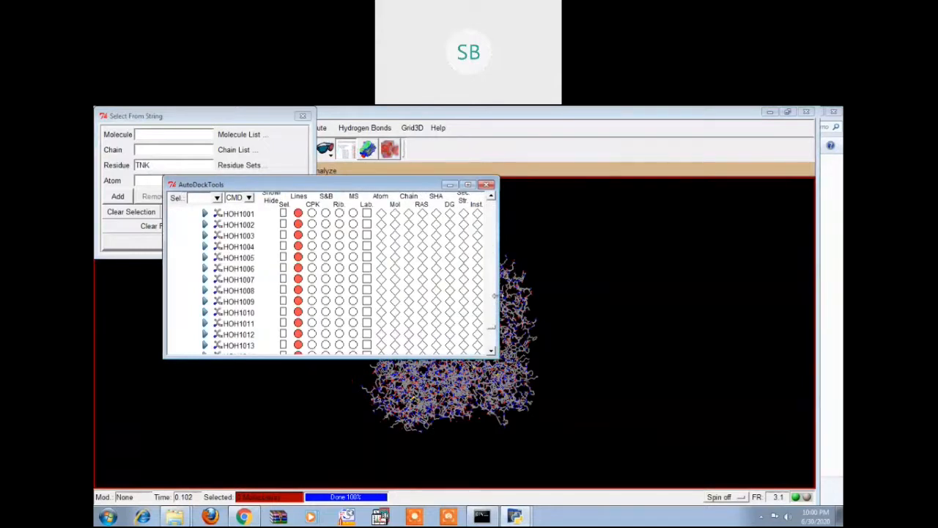
{"action": "left_click", "coordinate": [494, 291]}
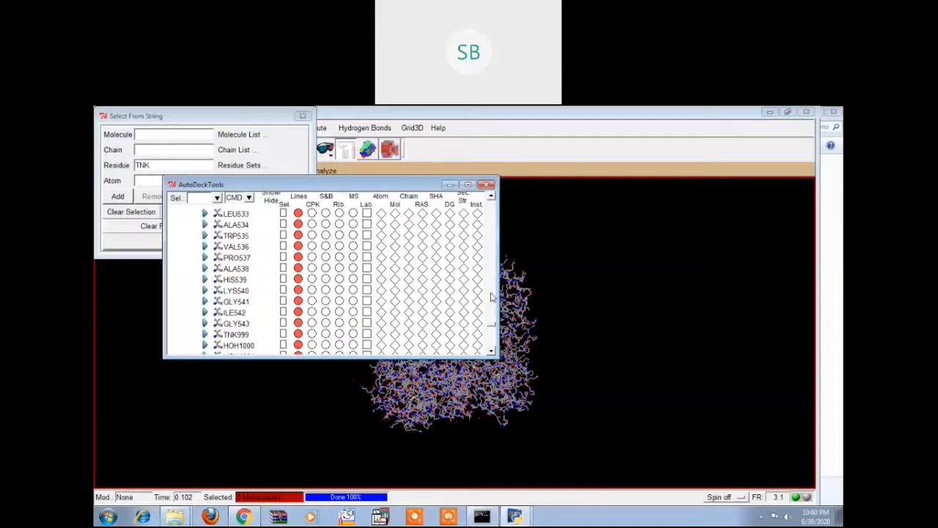
{"action": "left_click", "coordinate": [450, 184]}
{"action": "left_click", "coordinate": [163, 165]}
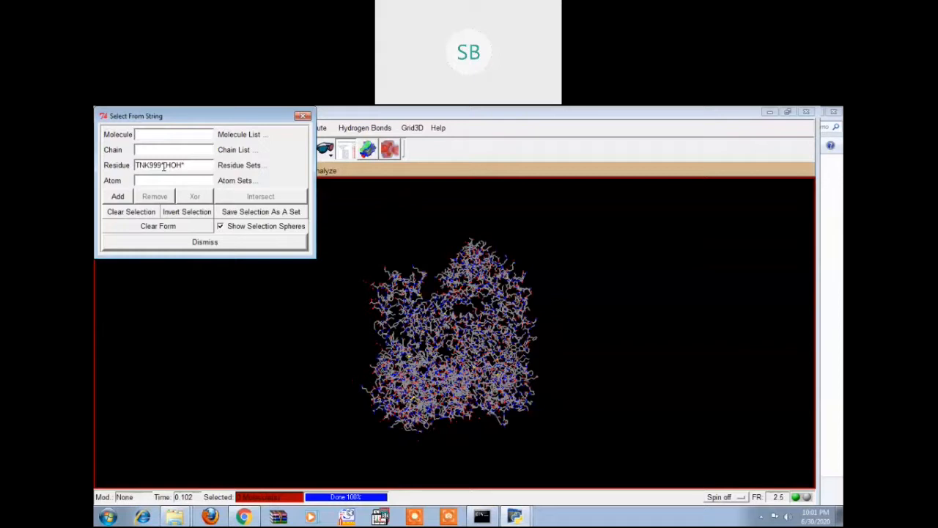
{"action": "type", "text": "*"}
{"action": "left_click", "coordinate": [117, 197]}
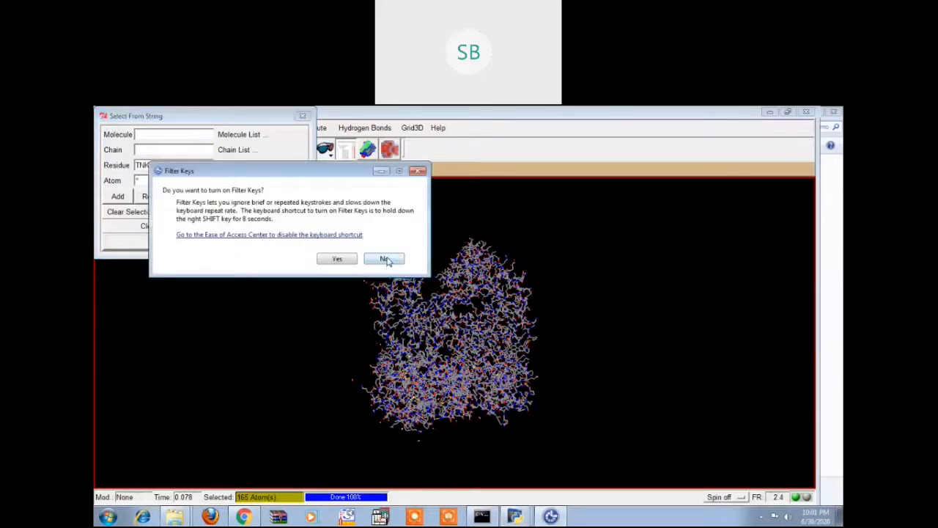
Step: Close the string selection form and delete the selected TNK ligand and water atoms from 1rt2 as an atom set
{"action": "left_click", "coordinate": [387, 259]}
{"action": "left_click", "coordinate": [118, 196]}
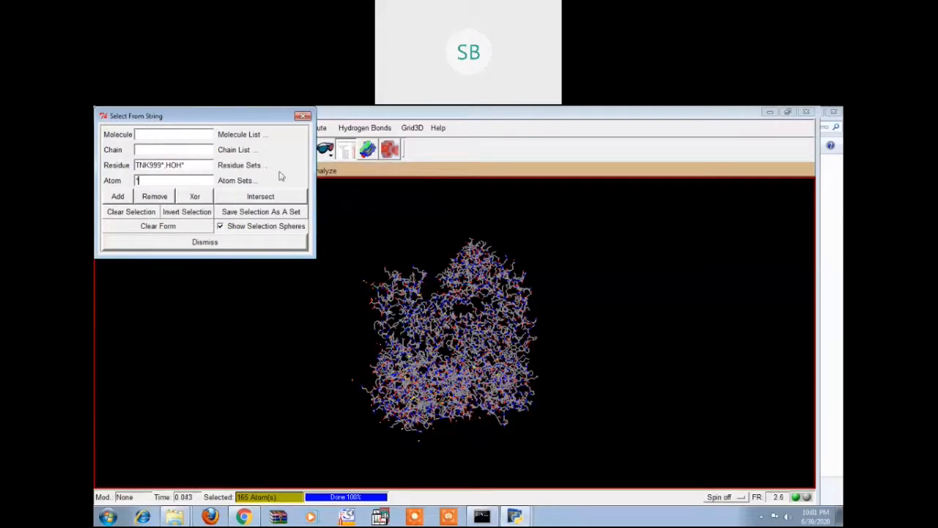
{"action": "left_click", "coordinate": [211, 244]}
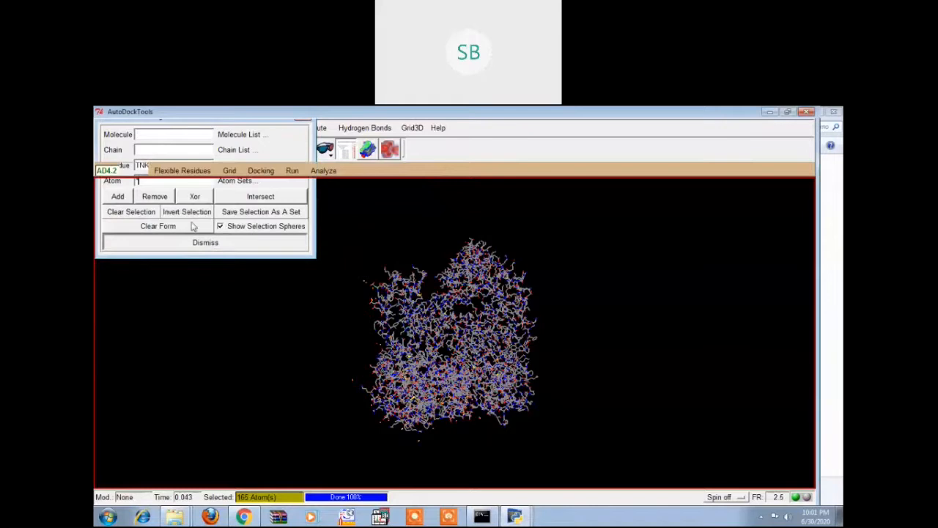
{"action": "left_click", "coordinate": [131, 128]}
{"action": "mouse_move", "coordinate": [162, 187]}
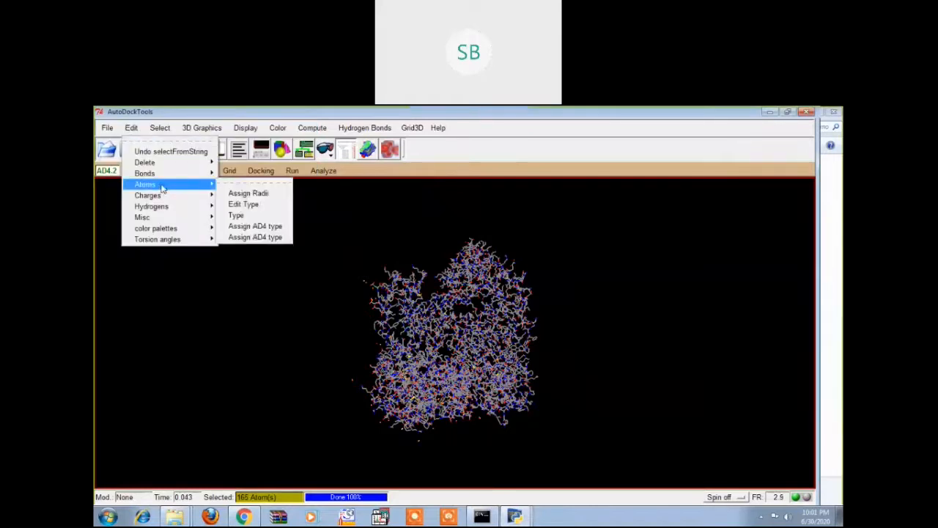
{"action": "mouse_move", "coordinate": [157, 162]}
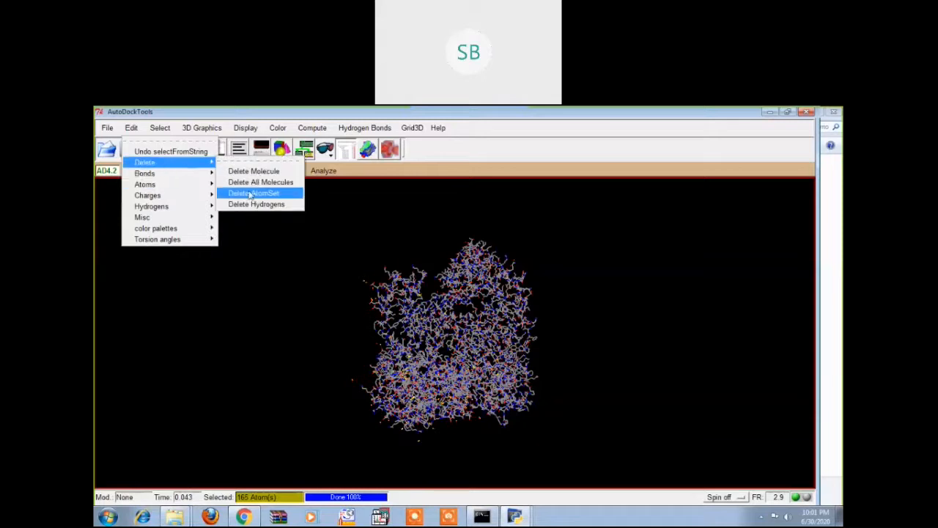
{"action": "left_click", "coordinate": [257, 194]}
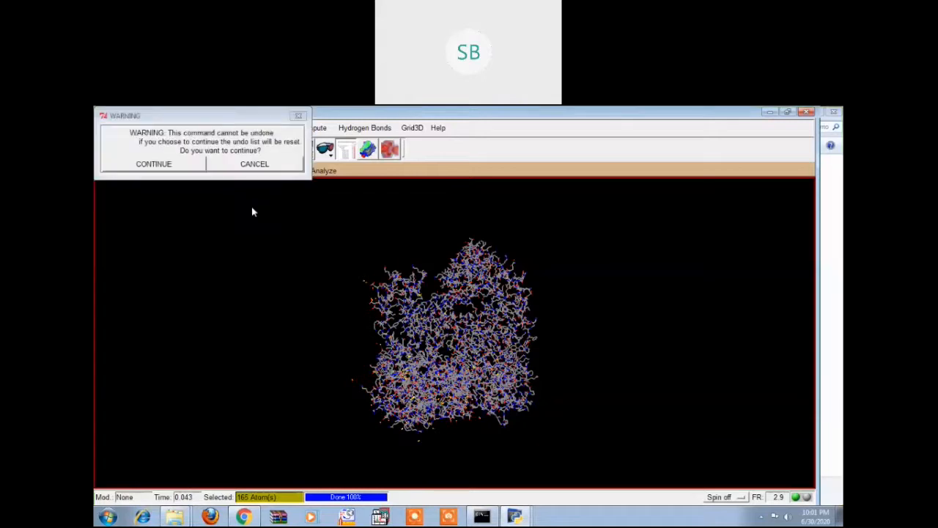
{"action": "left_click", "coordinate": [166, 164]}
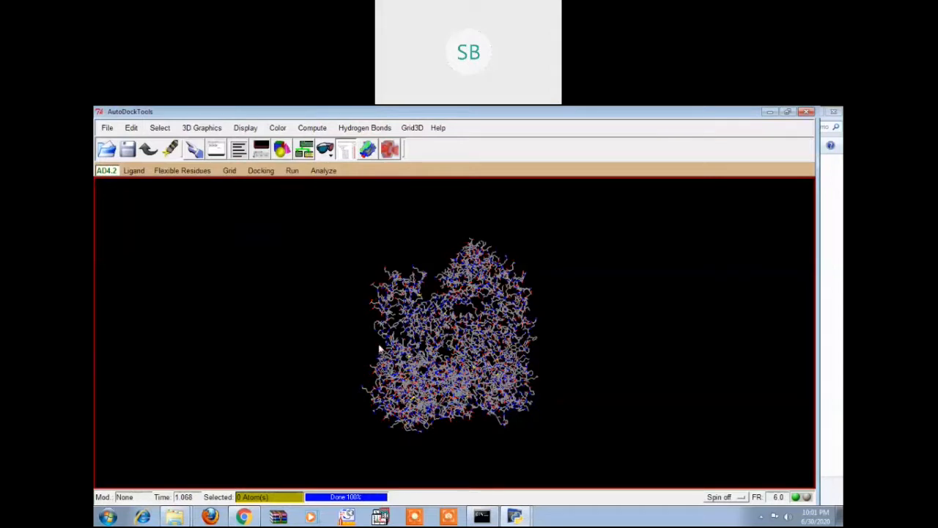
Step: Detach the molecule list, check chain A's last residues for remaining TNK999 and HOH entries, and dock the list again
{"action": "left_click", "coordinate": [347, 152]}
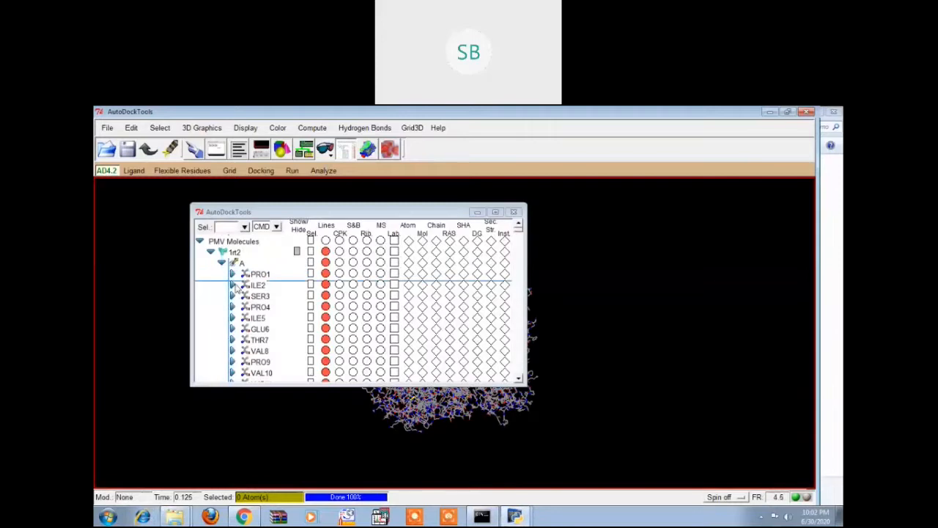
{"action": "left_click_drag", "start_coordinate": [519, 229], "coordinate": [523, 372]}
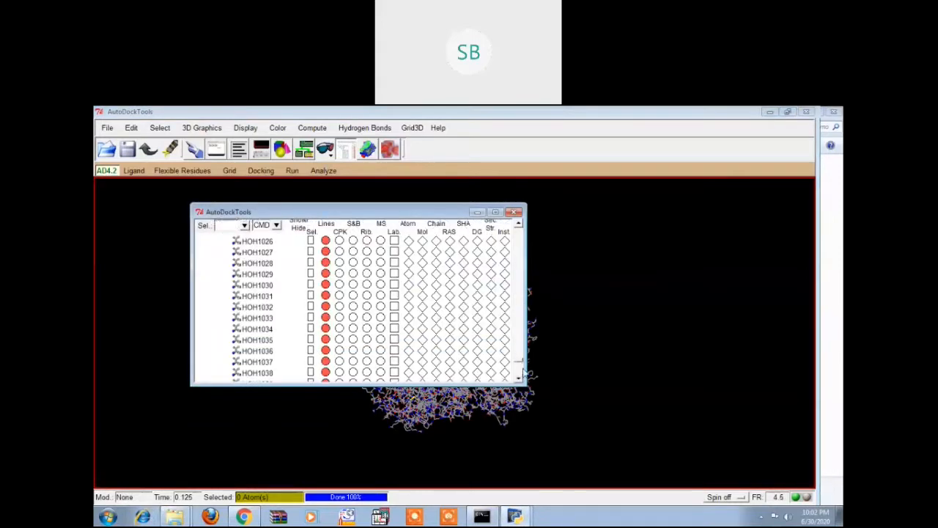
{"action": "left_click", "coordinate": [520, 325]}
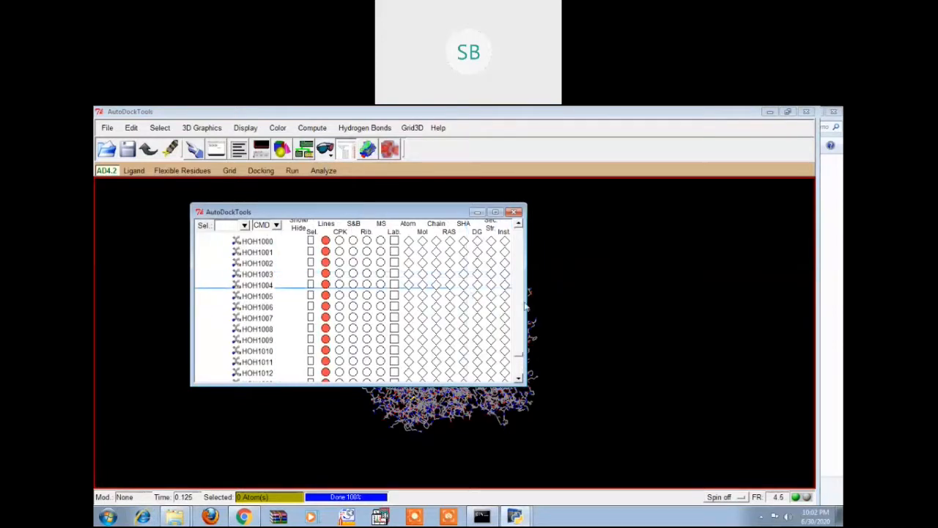
{"action": "left_click", "coordinate": [517, 303]}
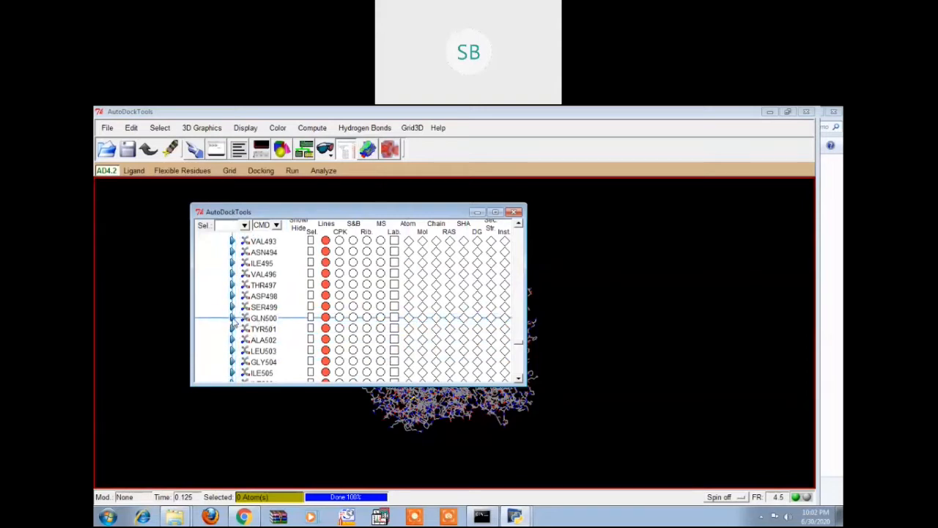
{"action": "left_click", "coordinate": [517, 364]}
{"action": "left_click", "coordinate": [518, 363]}
{"action": "left_click", "coordinate": [518, 363]}
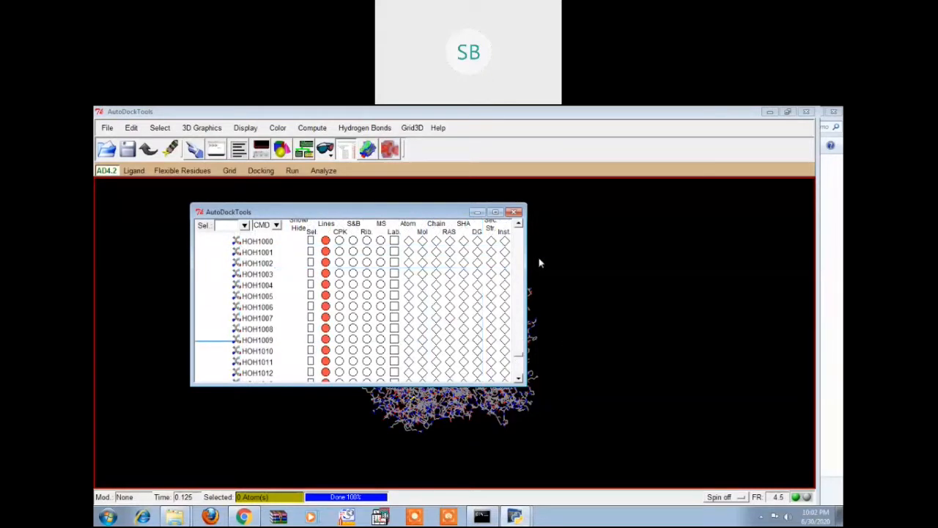
{"action": "left_click", "coordinate": [520, 229]}
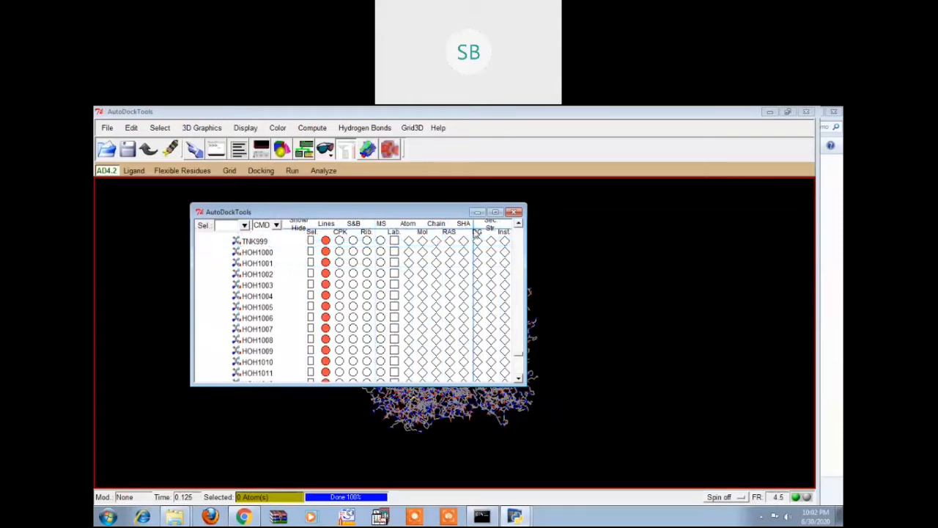
{"action": "left_click", "coordinate": [516, 213]}
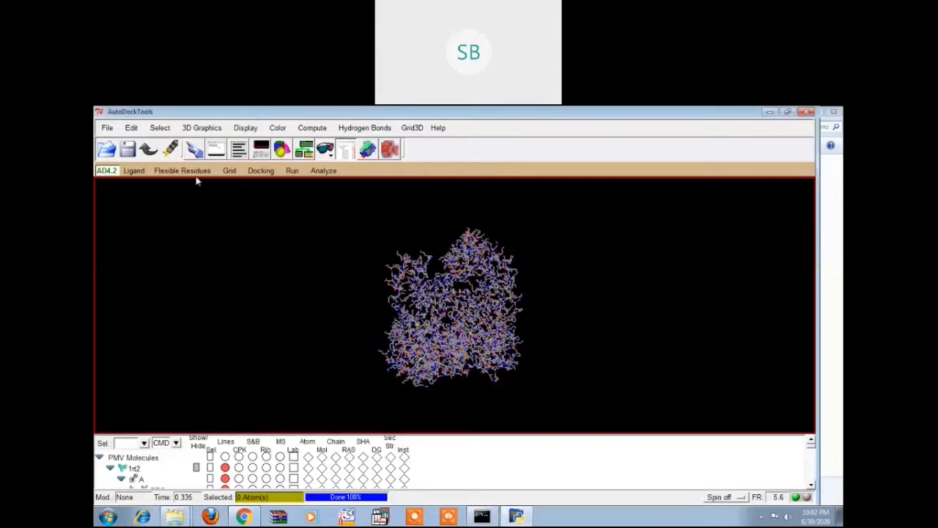
Step: Write the cleaned molecule to 1rt2fm.pdb in the demo folder, with Sort Nodes and Save Transformed Coords enabled
{"action": "left_click", "coordinate": [108, 128]}
{"action": "mouse_move", "coordinate": [118, 184]}
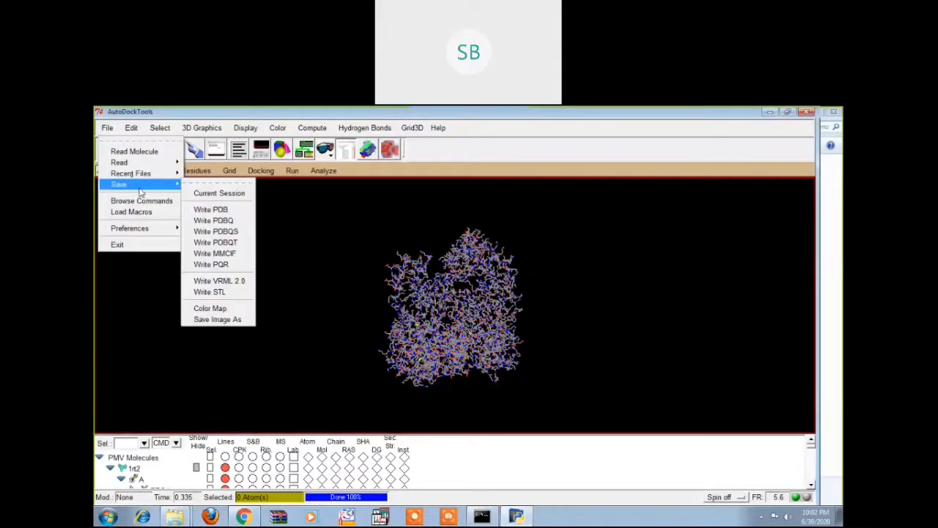
{"action": "left_click", "coordinate": [241, 212]}
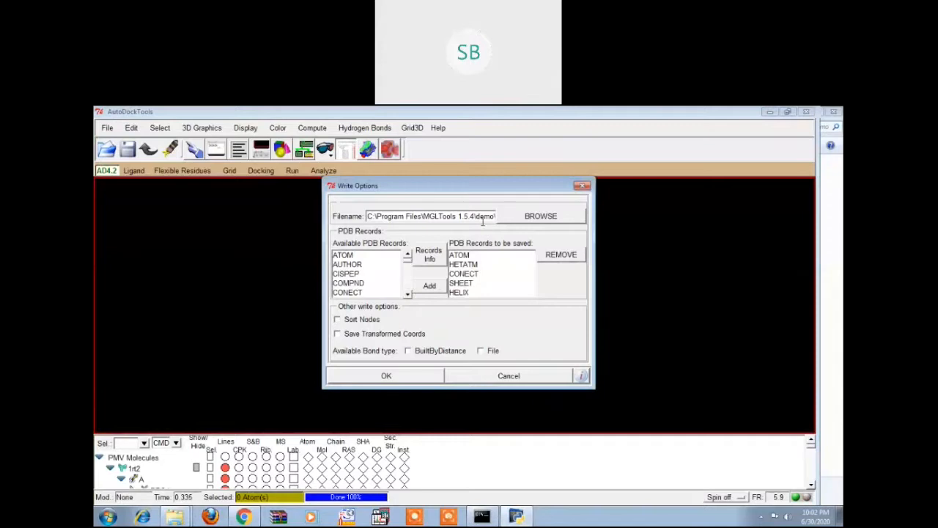
{"action": "type", "text": "1rt2.pdb"}
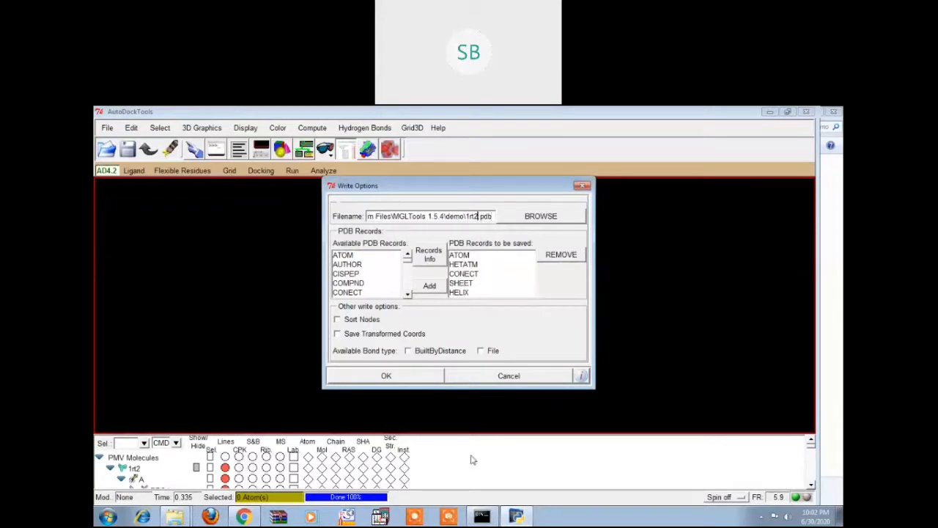
{"action": "type", "text": "fm"}
{"action": "left_click", "coordinate": [484, 256]}
{"action": "left_click", "coordinate": [485, 264]}
{"action": "left_click", "coordinate": [361, 320]}
{"action": "left_click", "coordinate": [362, 336]}
{"action": "left_click", "coordinate": [393, 376]}
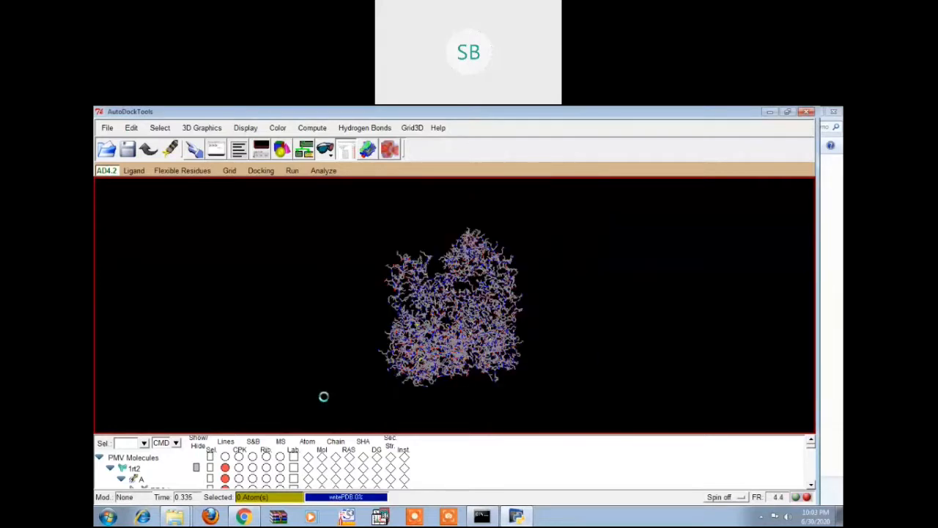
Step: Delete all molecules from the viewer and confirm the deletion
{"action": "left_click", "coordinate": [130, 129]}
{"action": "mouse_move", "coordinate": [146, 162]}
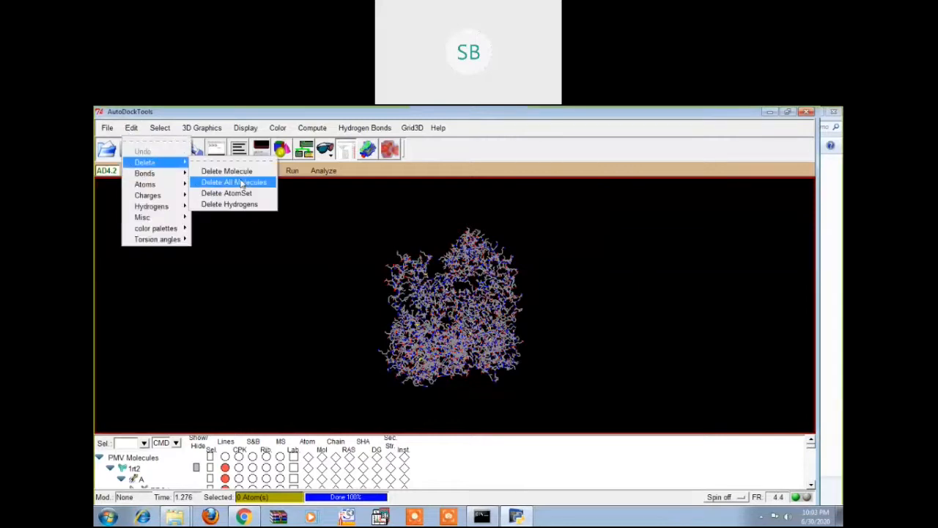
{"action": "left_click", "coordinate": [247, 183]}
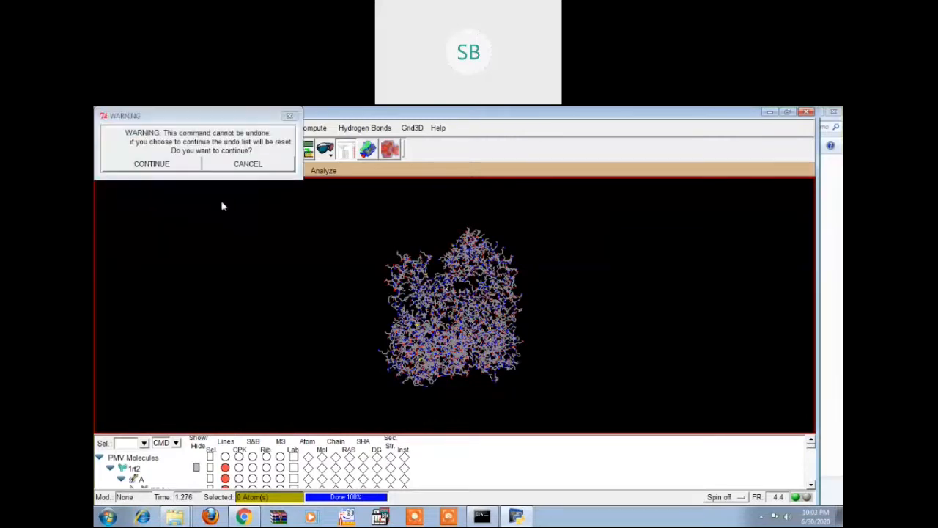
{"action": "left_click", "coordinate": [185, 167]}
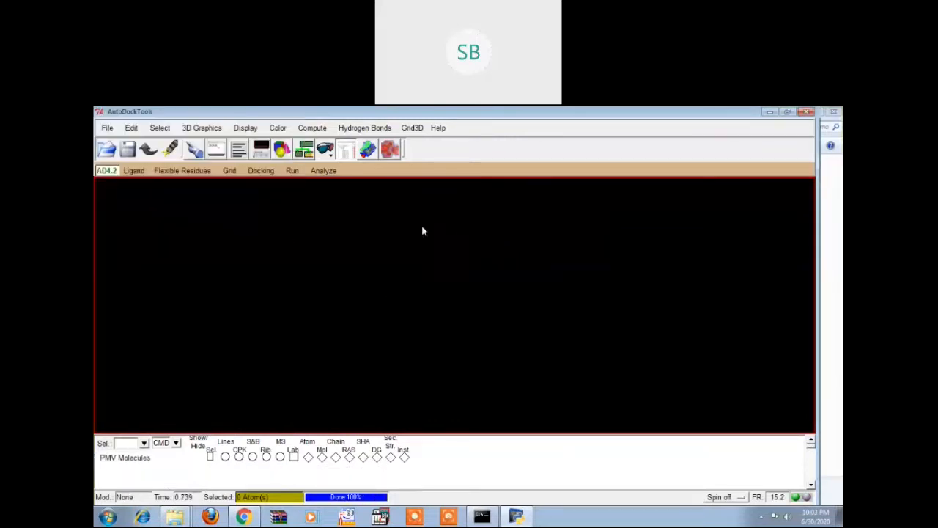
Step: Minimize AutoDockTools, launch Swiss-PdbViewer from the spdbv folder inside demo, and close its About window
{"action": "left_click", "coordinate": [770, 112]}
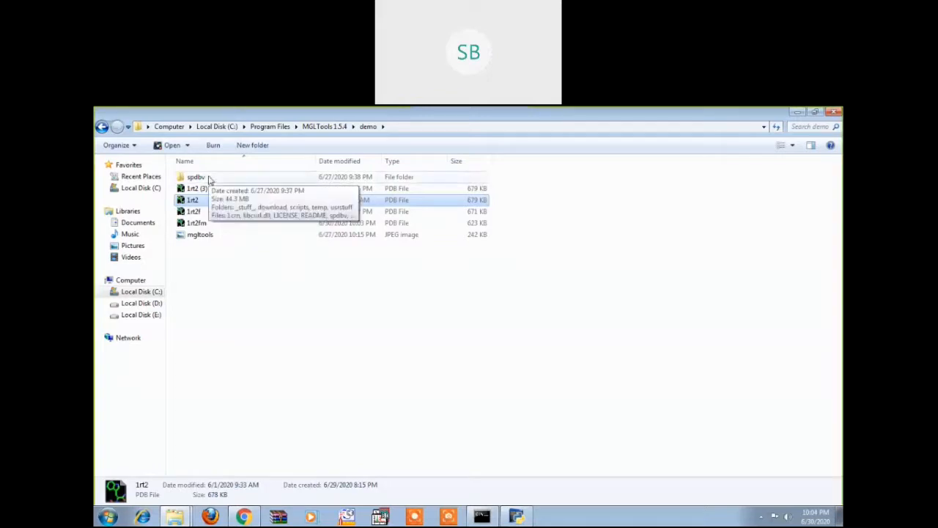
{"action": "double_click", "coordinate": [200, 180]}
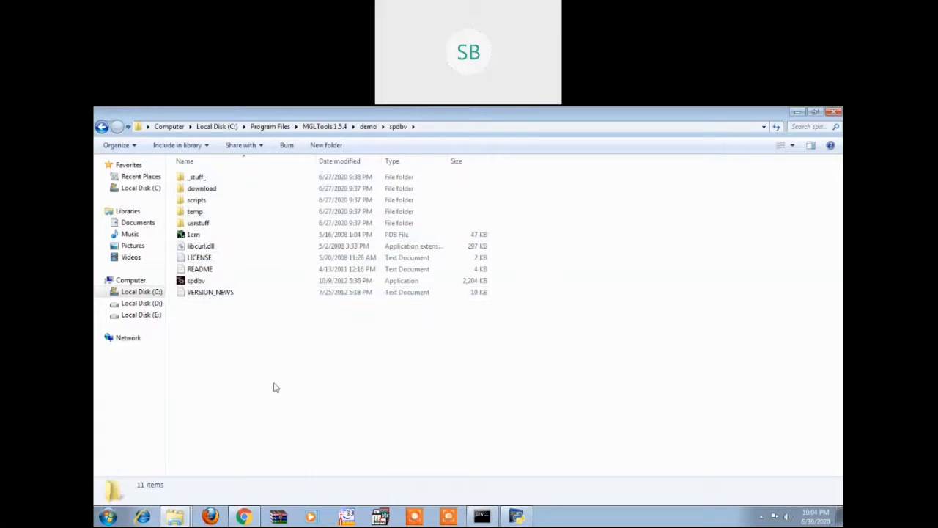
{"action": "double_click", "coordinate": [212, 282]}
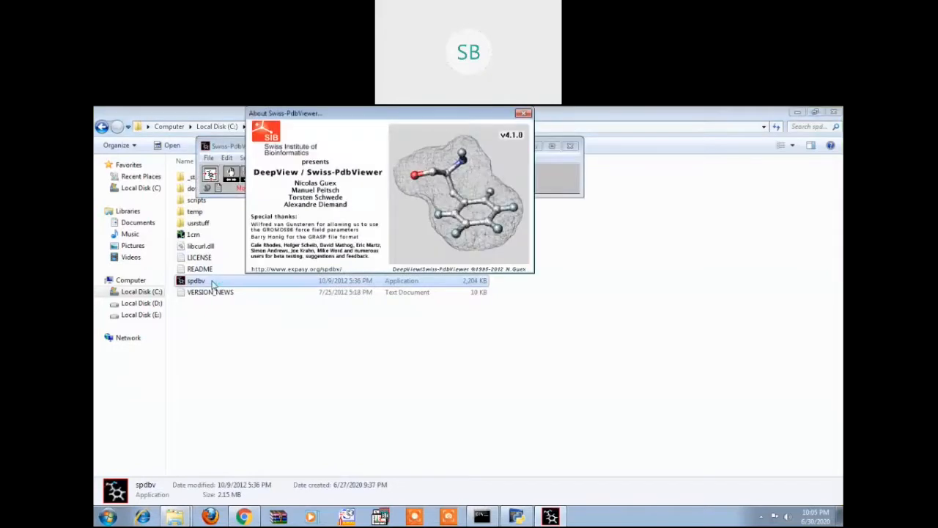
{"action": "left_click_drag", "start_coordinate": [383, 115], "coordinate": [403, 204]}
{"action": "left_click", "coordinate": [544, 204]}
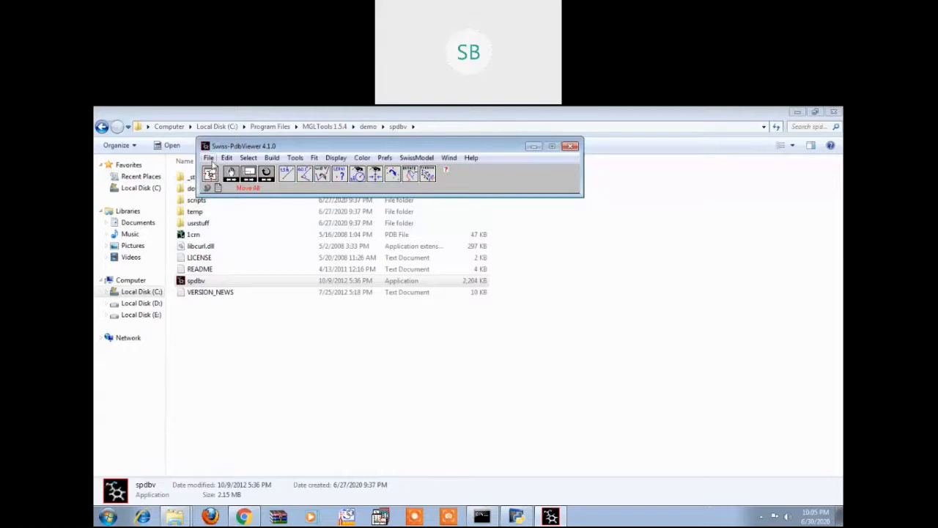
Step: Start opening a PDB file and browse to the demo folder under Program Files\MGLTools 1.5.4 on Local Disk (C:)
{"action": "left_click", "coordinate": [210, 158]}
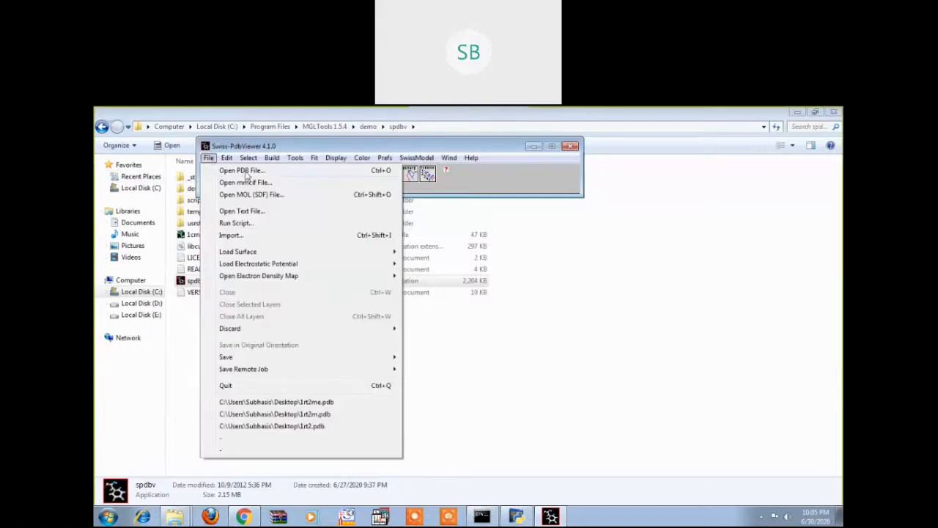
{"action": "left_click", "coordinate": [246, 171]}
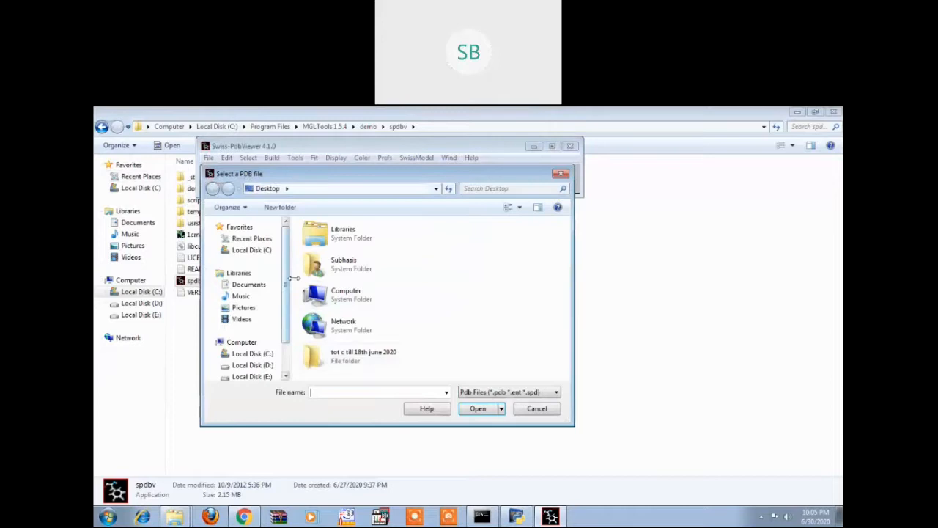
{"action": "left_click", "coordinate": [256, 252]}
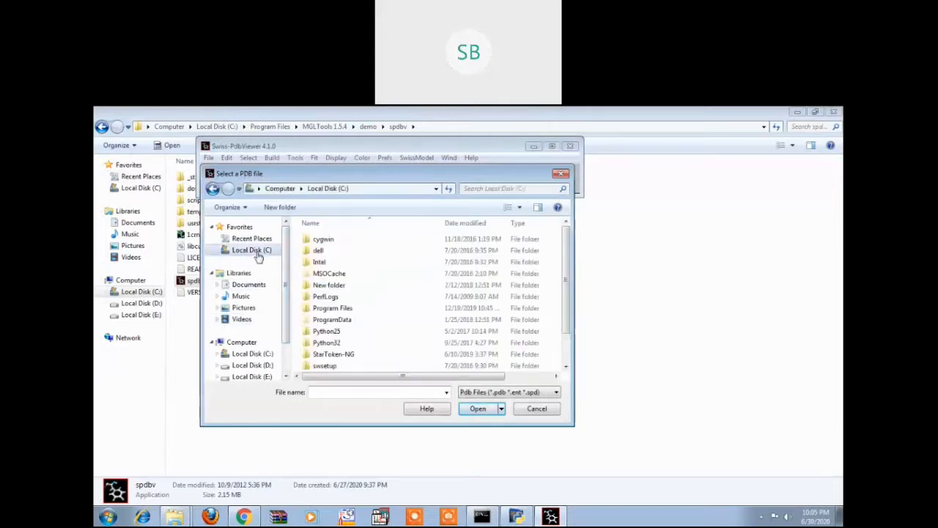
{"action": "double_click", "coordinate": [332, 309]}
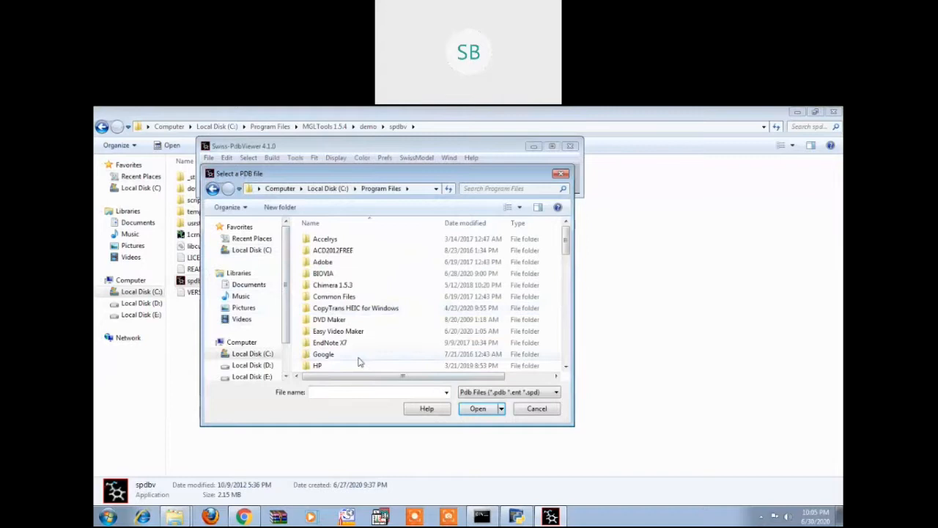
{"action": "left_click_drag", "start_coordinate": [566, 246], "coordinate": [568, 268]}
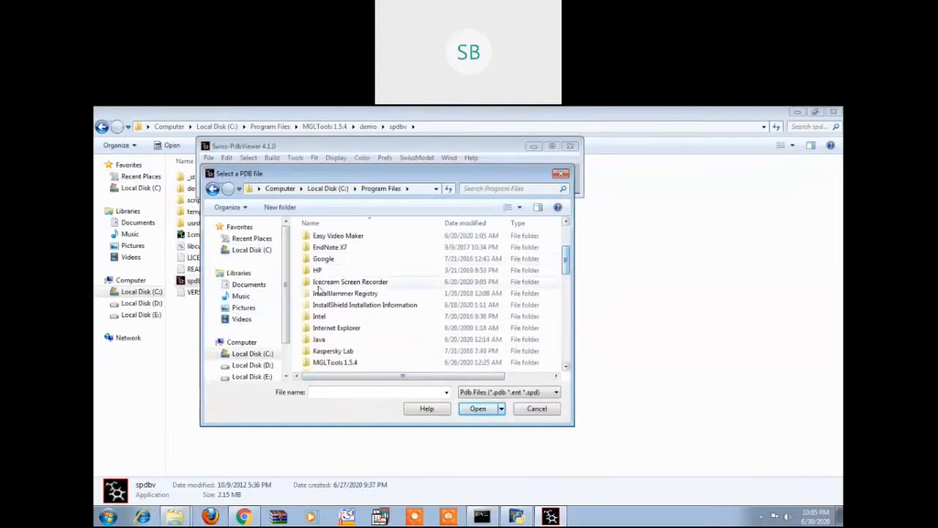
{"action": "scroll", "coordinate": [359, 337], "scroll_direction": "down", "scroll_amount": 2}
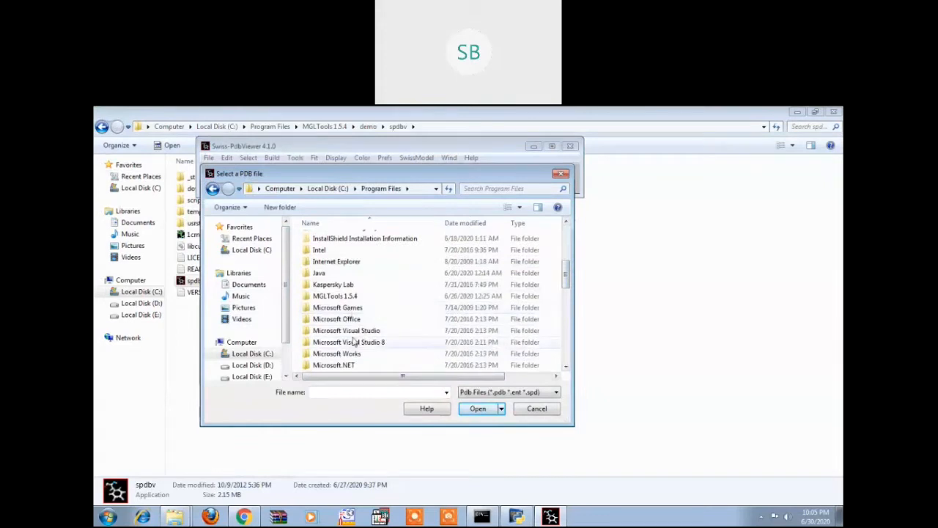
{"action": "left_click", "coordinate": [343, 297]}
{"action": "double_click", "coordinate": [343, 297]}
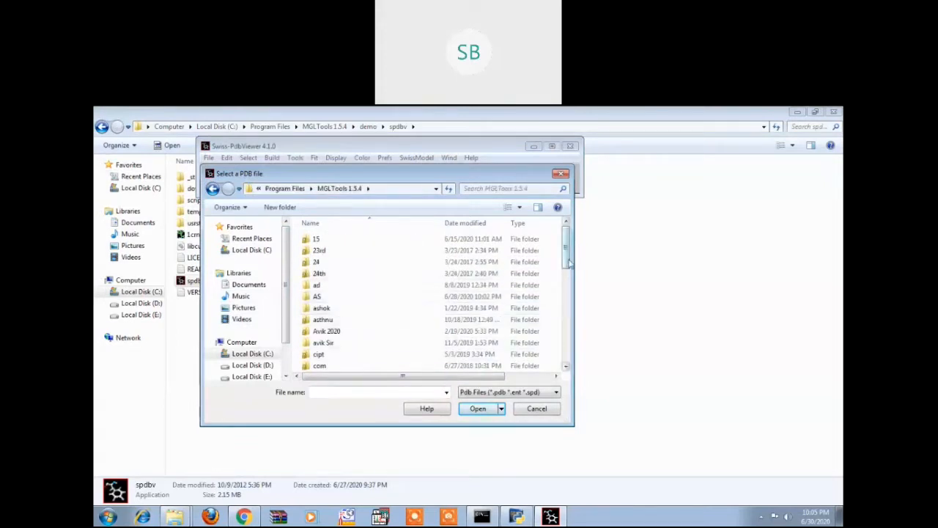
{"action": "left_click_drag", "start_coordinate": [570, 262], "coordinate": [571, 281]}
{"action": "double_click", "coordinate": [323, 333]}
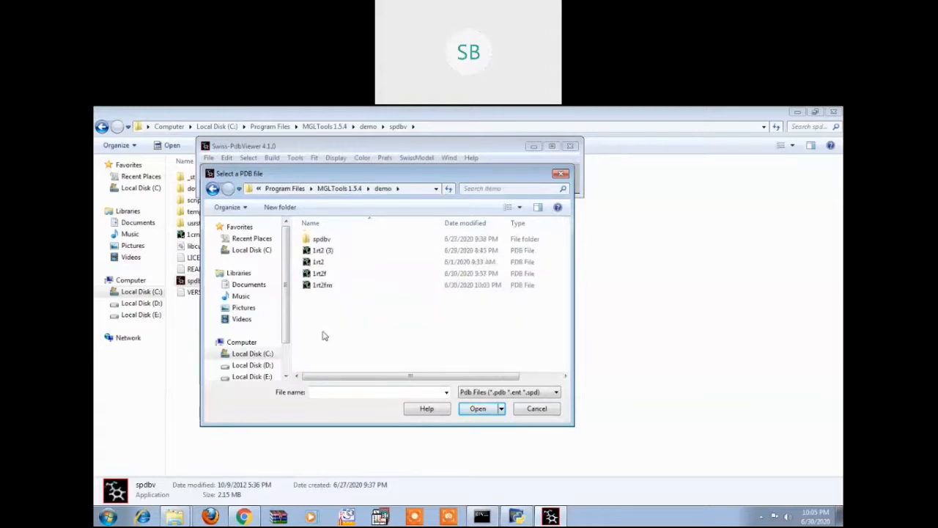
Step: Load the 1rt2f PDB file into Swiss-PdbViewer, accepting automatically generated HETATM connections
{"action": "left_click", "coordinate": [319, 273]}
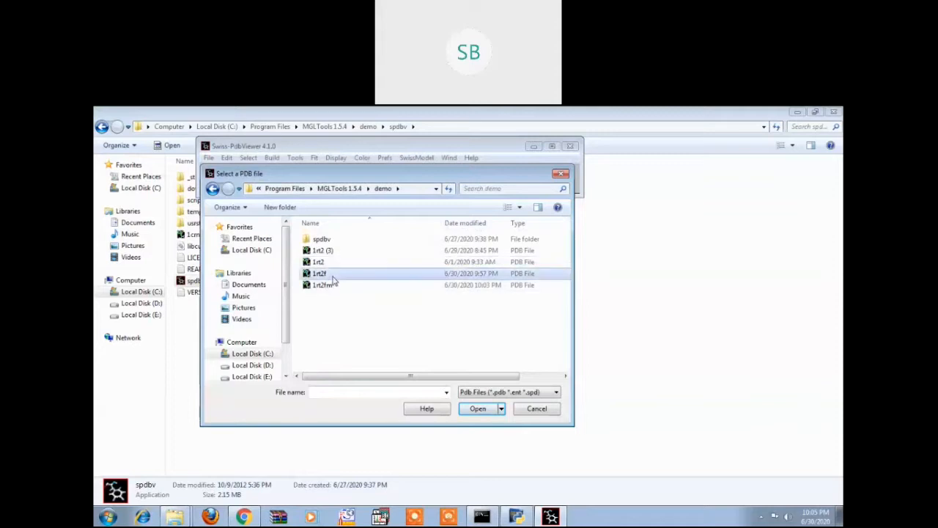
{"action": "left_click", "coordinate": [476, 409]}
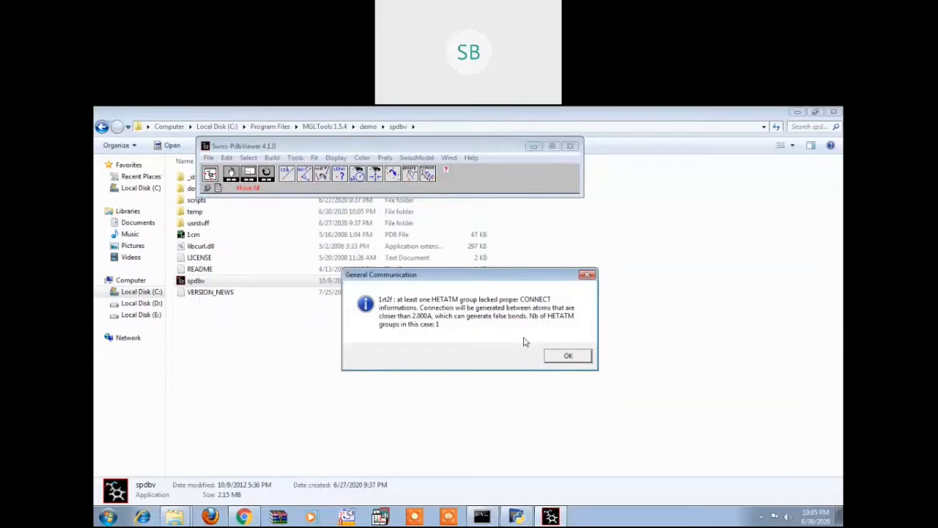
{"action": "left_click", "coordinate": [570, 356]}
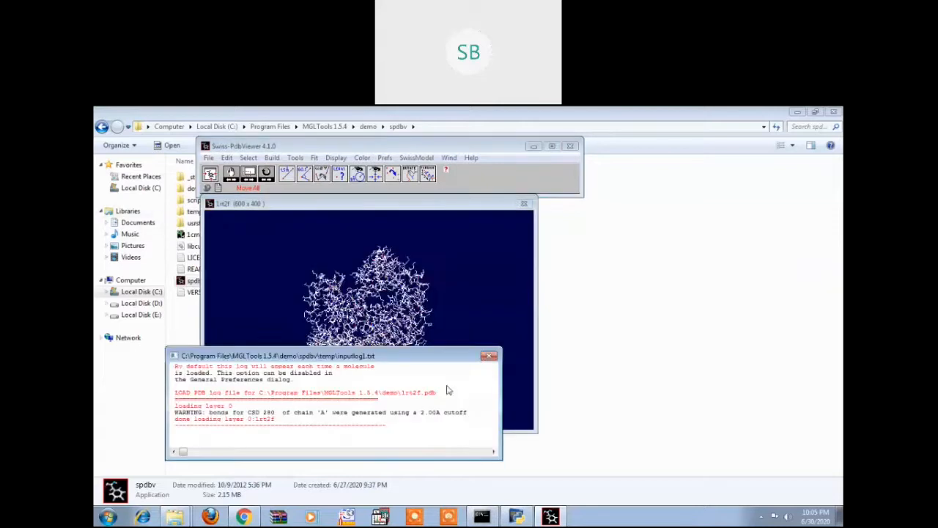
Step: Close the PDB loading log and select all groups of the 1rt2f structure
{"action": "left_click", "coordinate": [489, 356]}
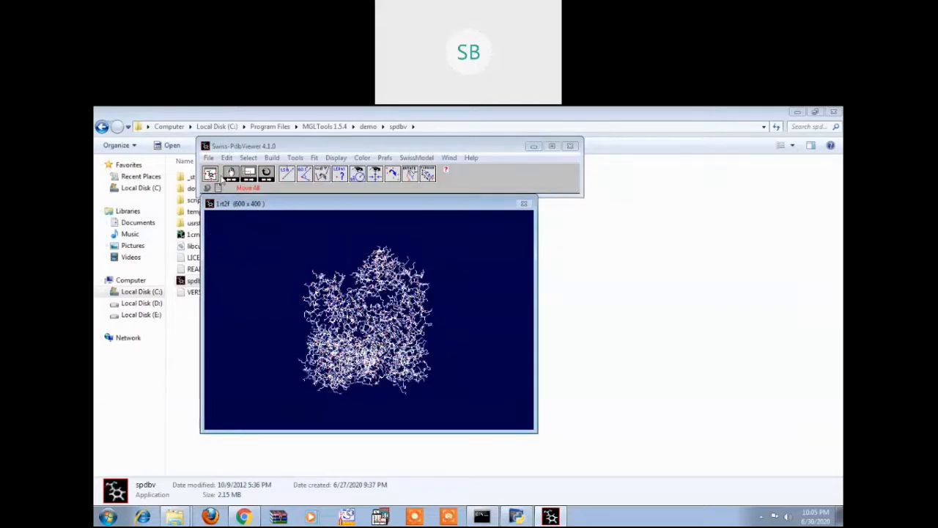
{"action": "left_click", "coordinate": [227, 158]}
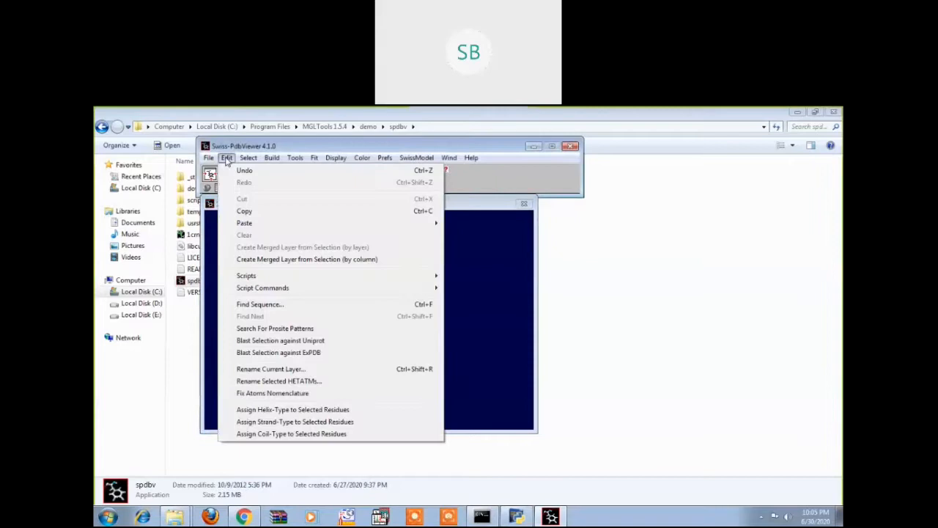
{"action": "mouse_move", "coordinate": [209, 160]}
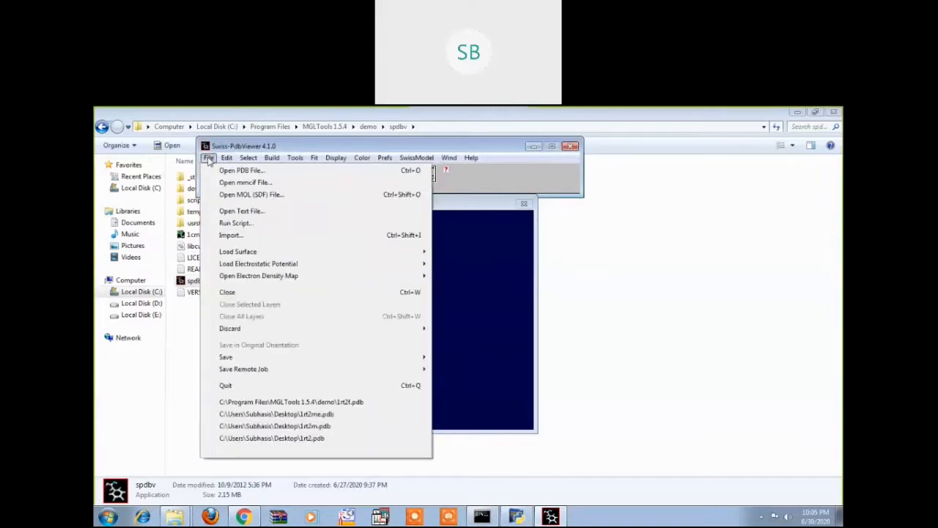
{"action": "mouse_move", "coordinate": [250, 159]}
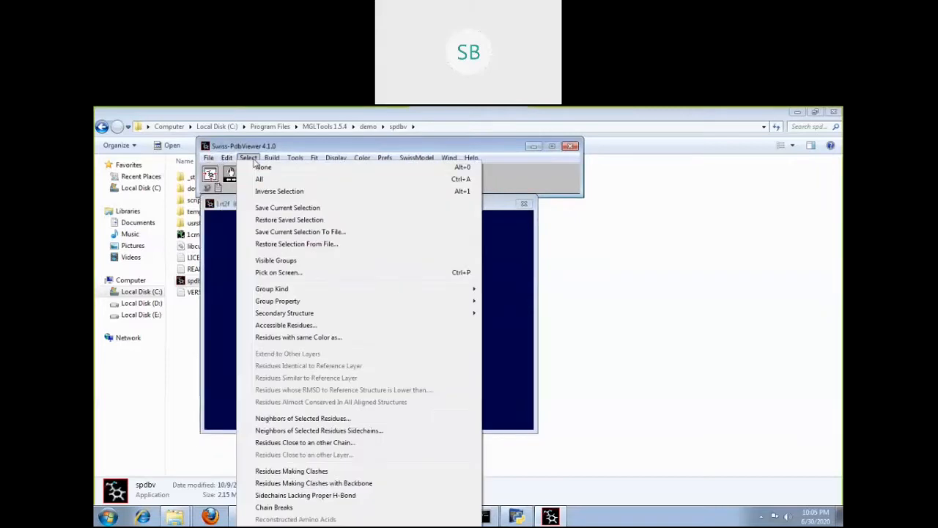
{"action": "left_click", "coordinate": [254, 181]}
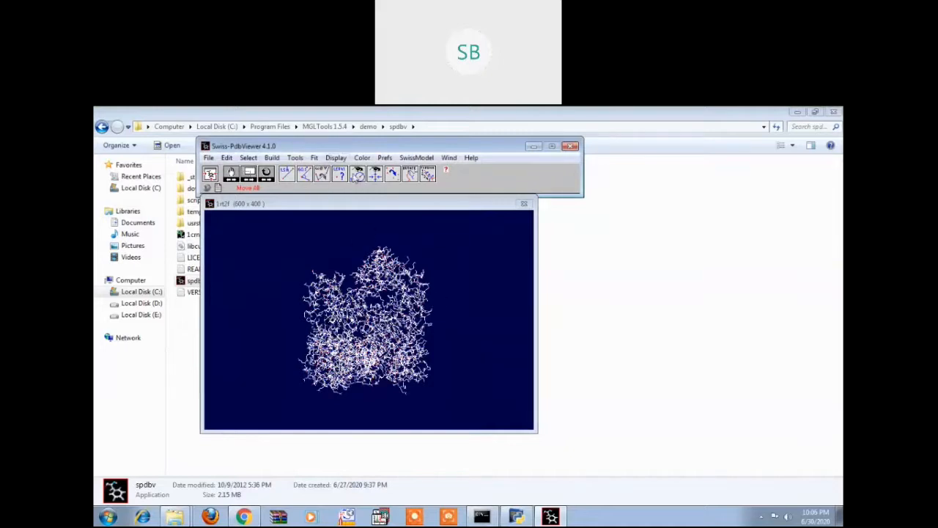
Step: Open the energy minimisation preferences and accept them with 20 steps of Steepest Descent
{"action": "left_click", "coordinate": [385, 158]}
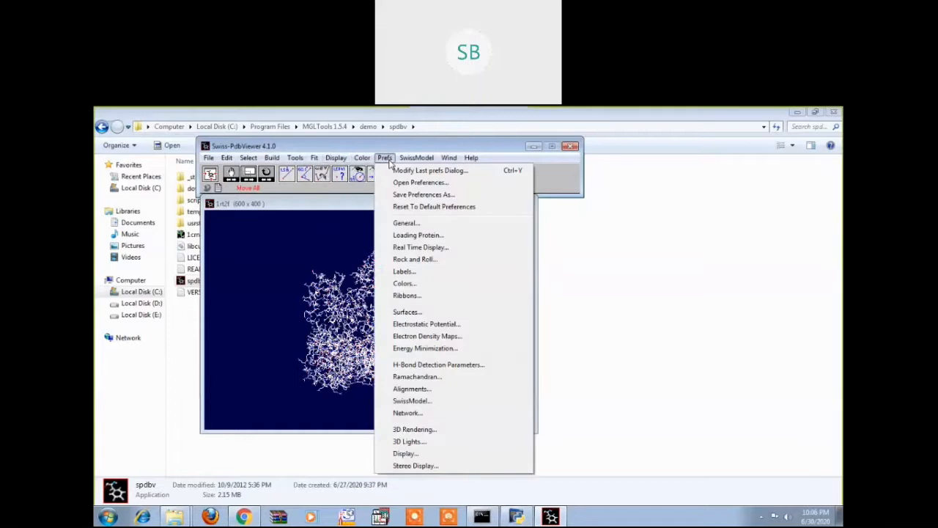
{"action": "left_click", "coordinate": [425, 348]}
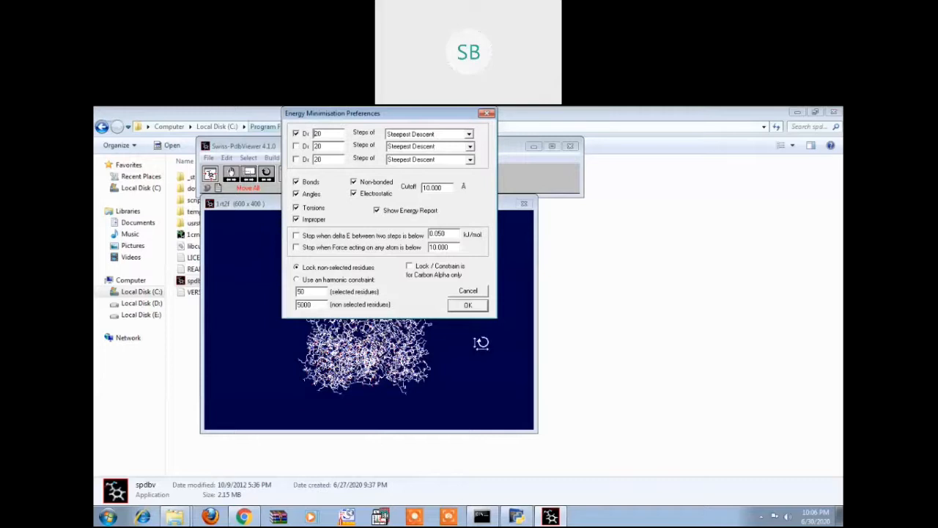
{"action": "left_click", "coordinate": [467, 306]}
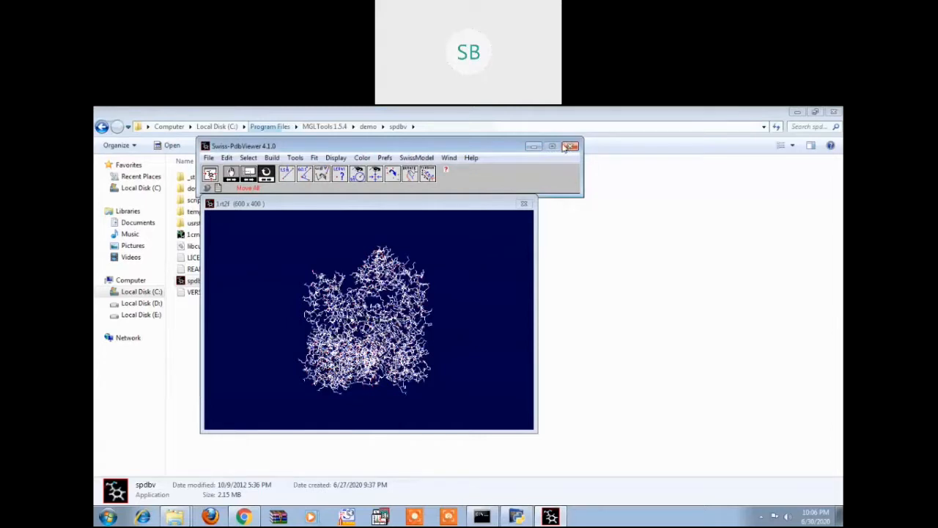
Step: Save the current layer as 1rt2fem.pdb in the demo folder
{"action": "left_click", "coordinate": [210, 158]}
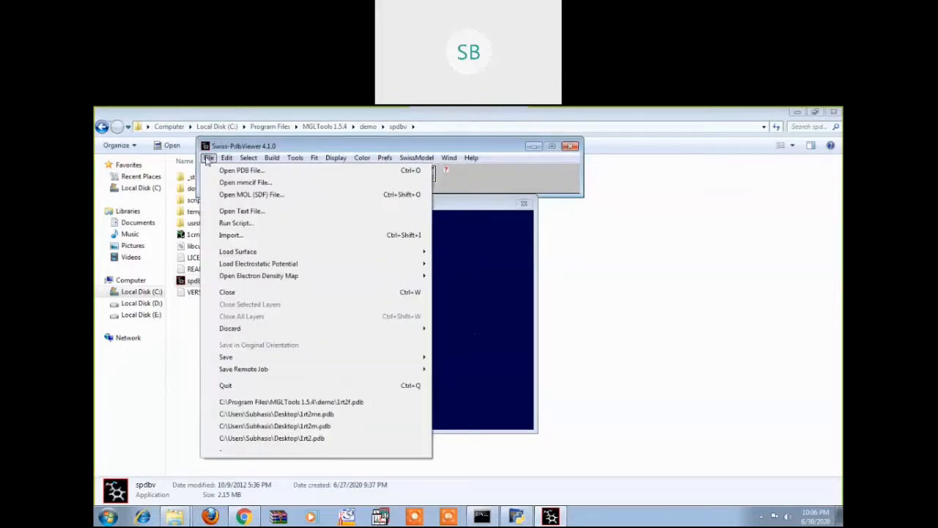
{"action": "mouse_move", "coordinate": [262, 359]}
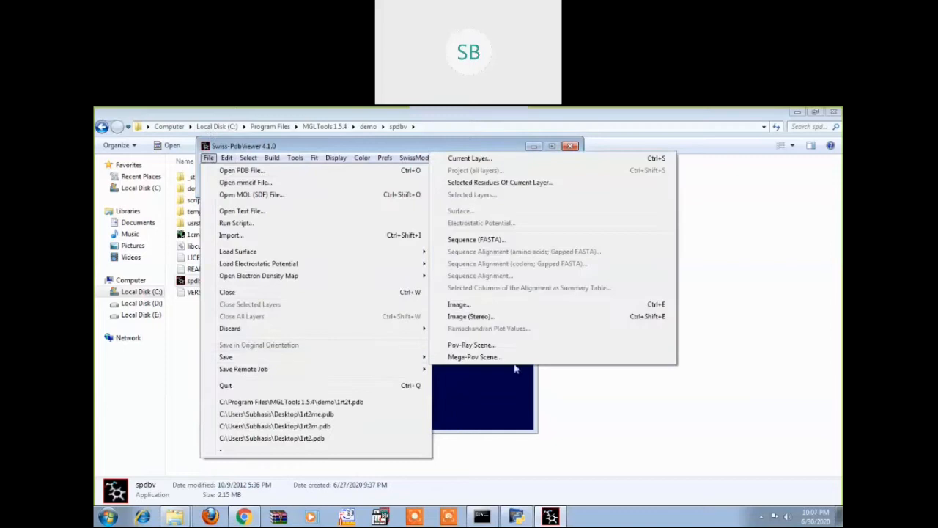
{"action": "left_click", "coordinate": [454, 160]}
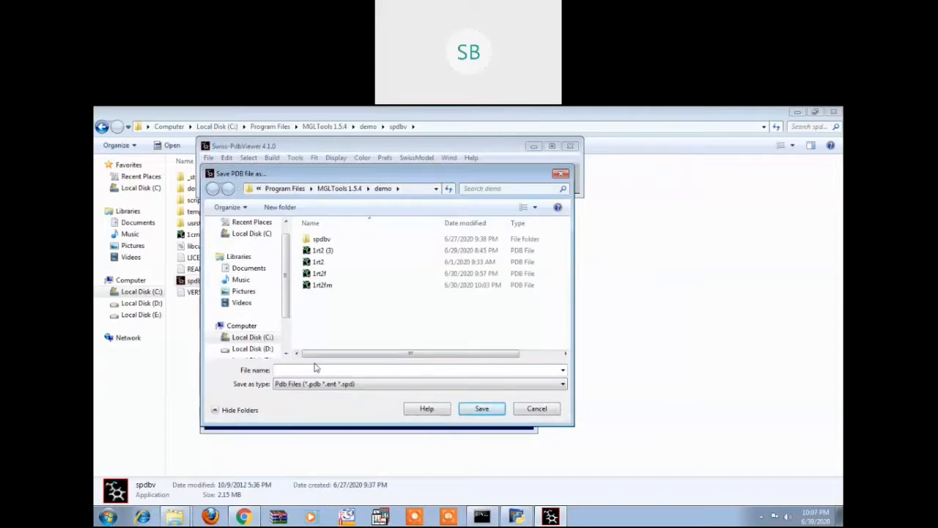
{"action": "type", "text": "1"}
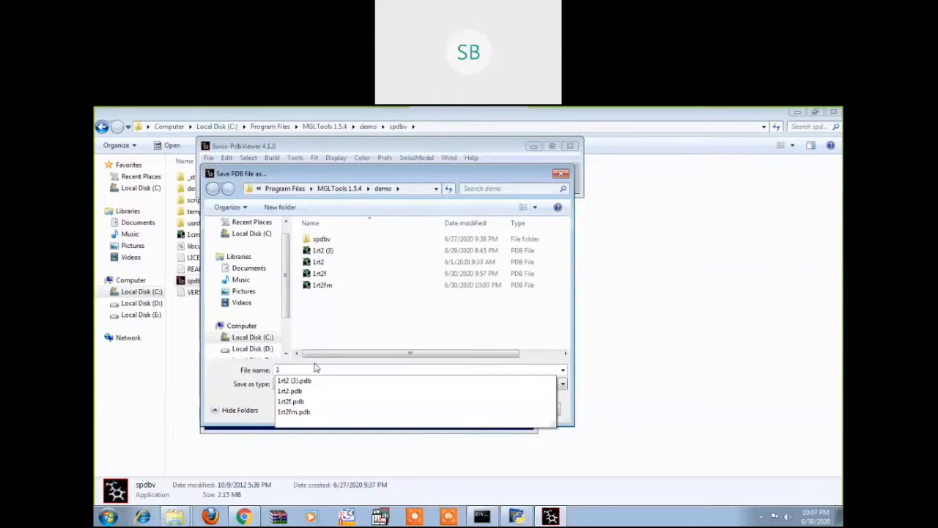
{"action": "type", "text": "rt2f"}
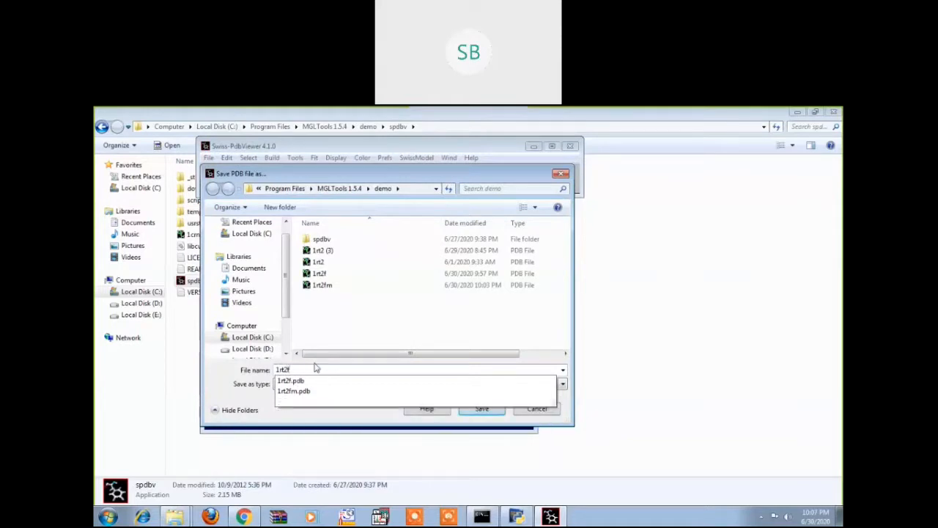
{"action": "type", "text": "em"}
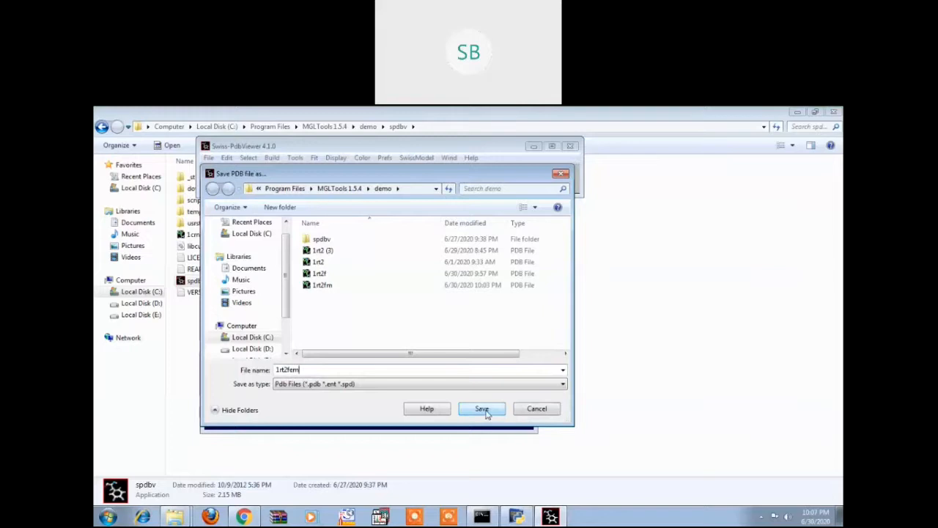
{"action": "type", "text": ".pdb"}
{"action": "left_click", "coordinate": [495, 412]}
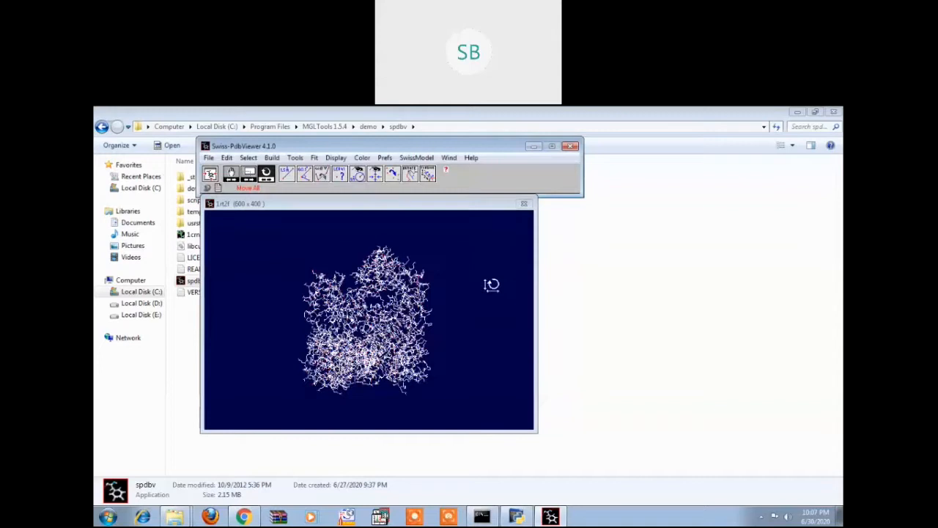
Step: Close Swiss-PdbViewer, return to the demo folder and open the 1rt2fem PDB file in WordPad
{"action": "left_click", "coordinate": [572, 148]}
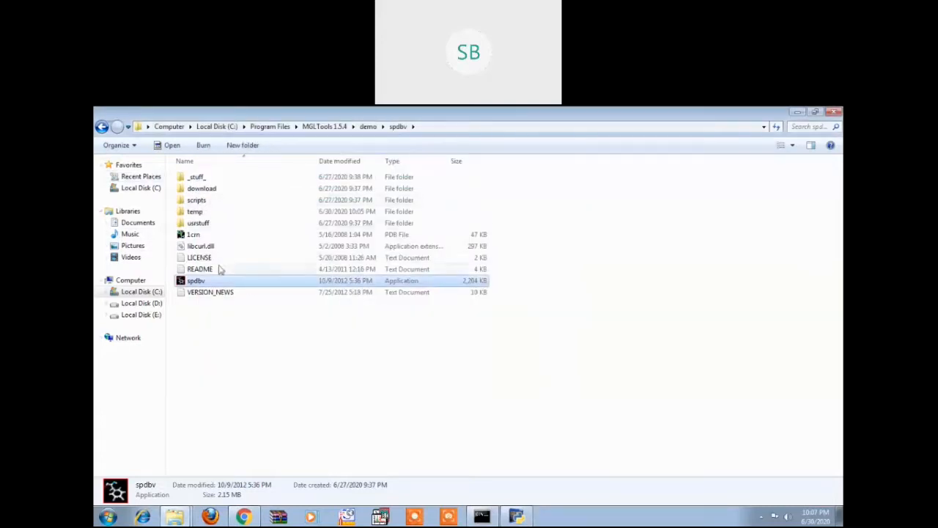
{"action": "left_click", "coordinate": [102, 127]}
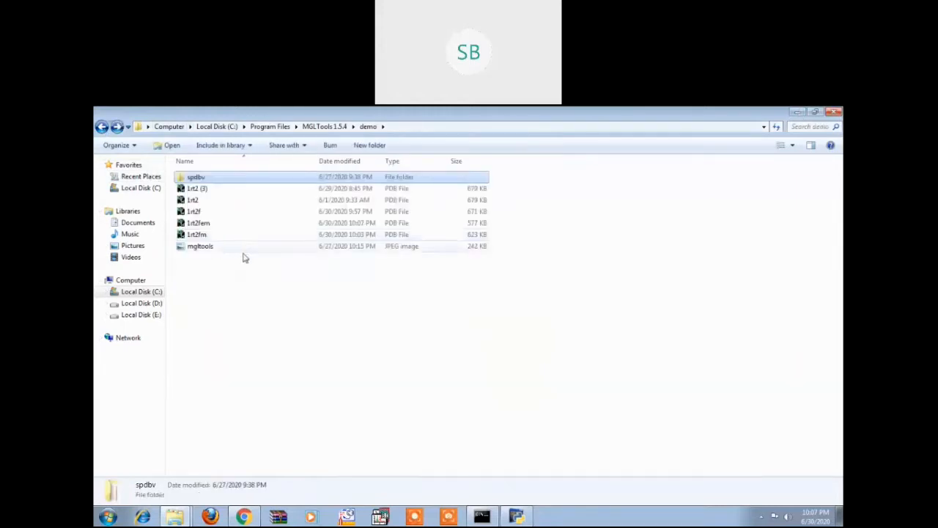
{"action": "right_click", "coordinate": [216, 224]}
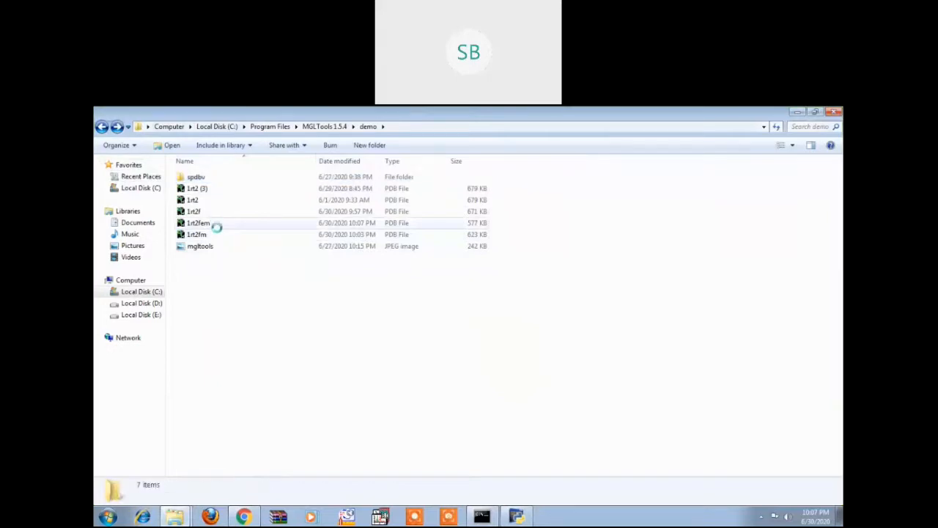
{"action": "left_click", "coordinate": [198, 227]}
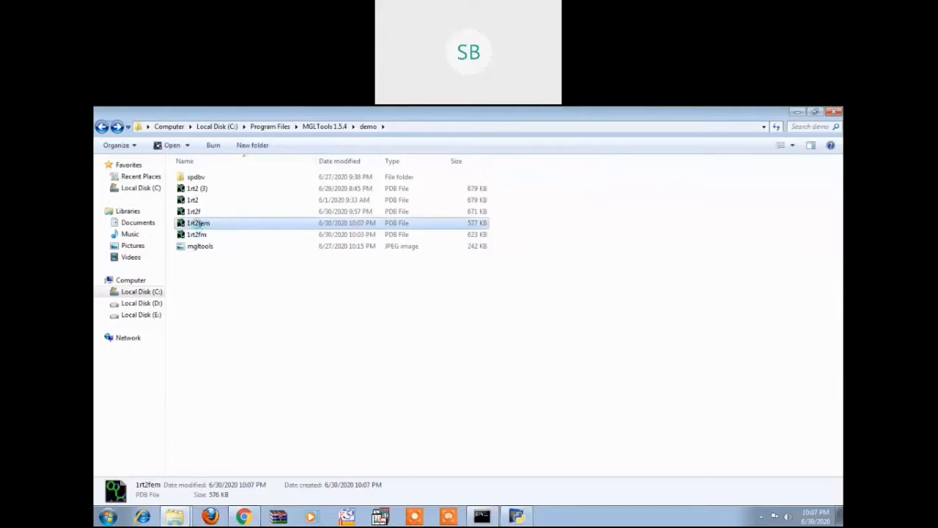
{"action": "right_click", "coordinate": [198, 223]}
{"action": "left_click", "coordinate": [218, 244]}
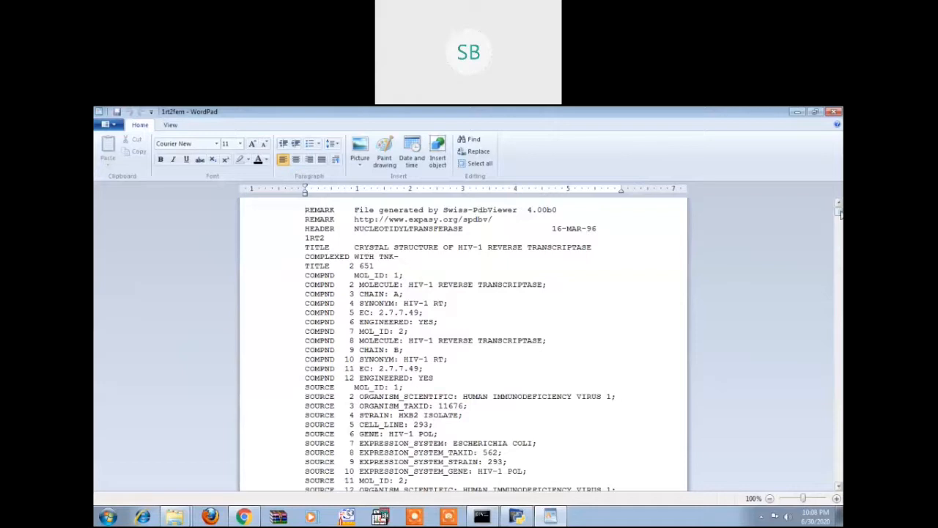
Step: Delete everything after the last ATOM record, from the first SPDBVT line through the END line
{"action": "left_click_drag", "start_coordinate": [841, 213], "coordinate": [841, 473]}
{"action": "scroll", "coordinate": [789, 448], "scroll_direction": "up", "scroll_amount": 5}
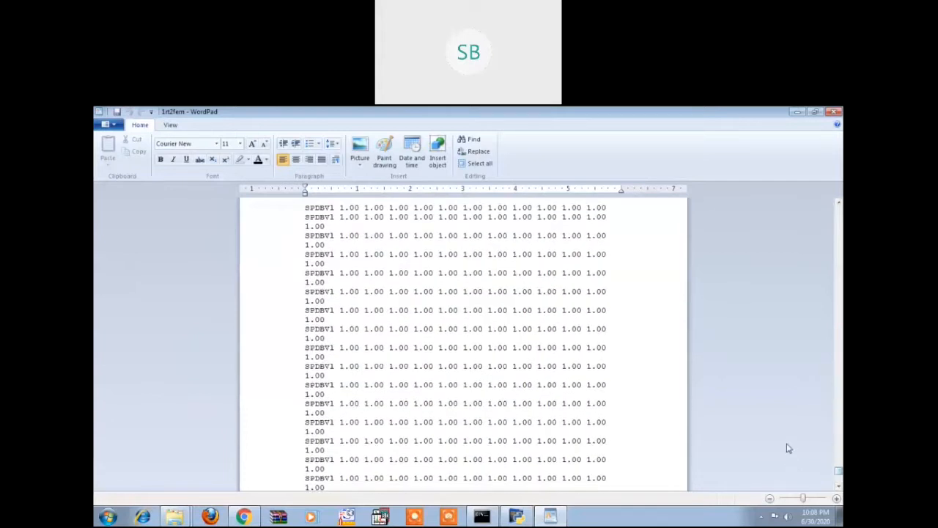
{"action": "scroll", "coordinate": [789, 448], "scroll_direction": "up", "scroll_amount": 3}
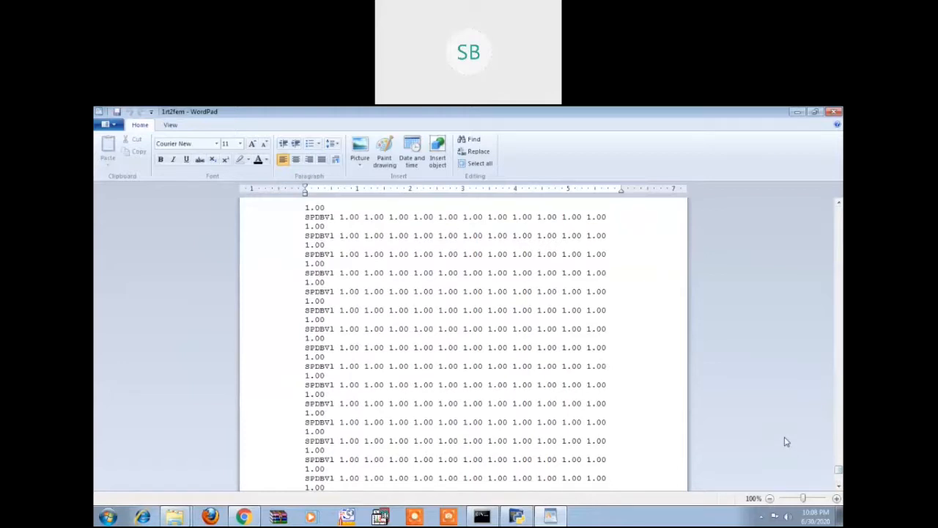
{"action": "scroll", "coordinate": [357, 269], "scroll_direction": "up", "scroll_amount": 2}
{"action": "scroll", "coordinate": [357, 269], "scroll_direction": "down", "scroll_amount": 1}
{"action": "left_click", "coordinate": [841, 351]}
{"action": "left_click", "coordinate": [841, 355]}
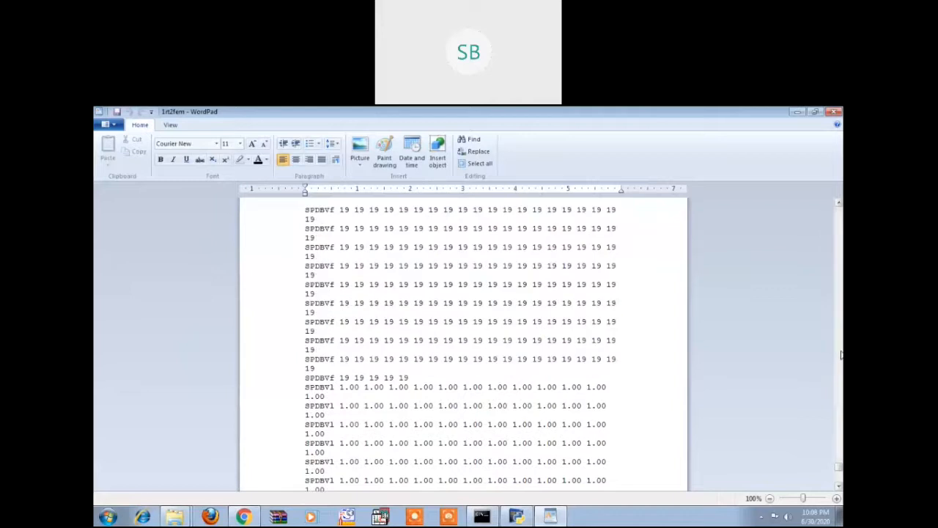
{"action": "left_click", "coordinate": [840, 354]}
{"action": "left_click", "coordinate": [841, 355]}
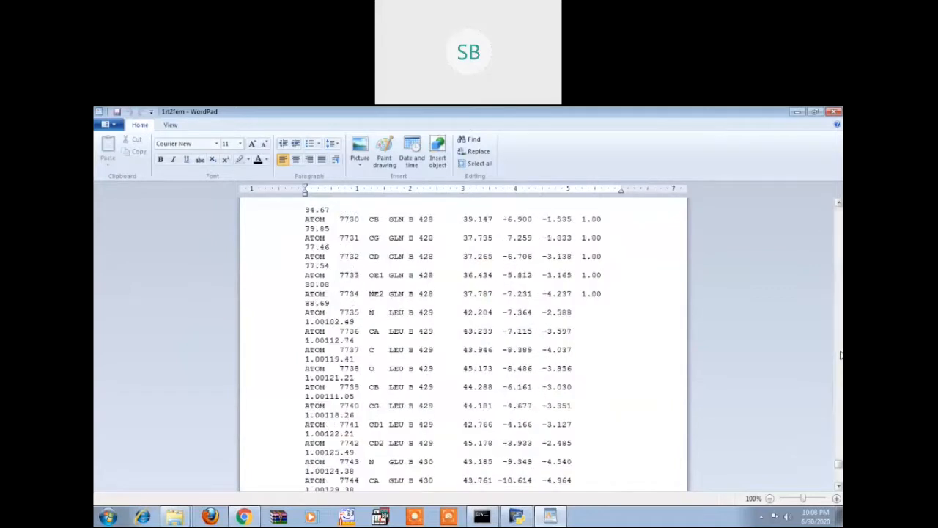
{"action": "scroll", "coordinate": [841, 355], "scroll_direction": "down", "scroll_amount": 5}
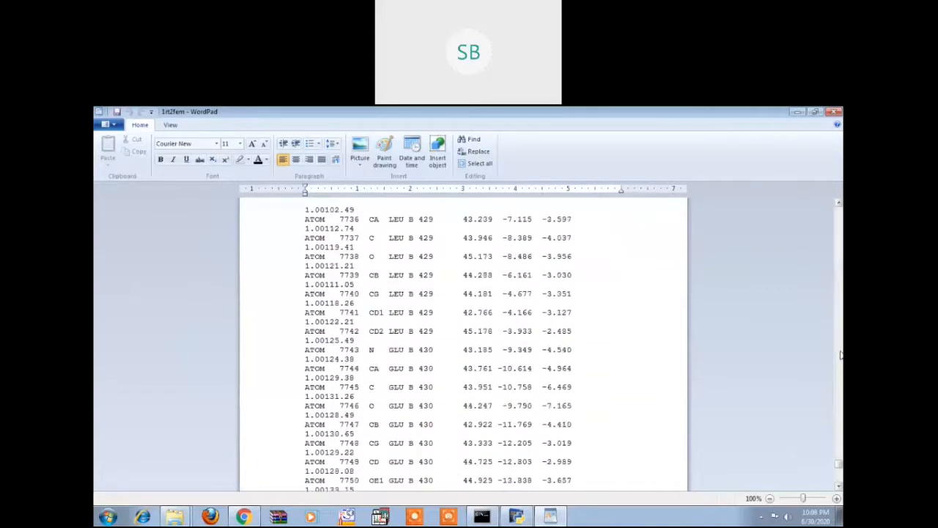
{"action": "scroll", "coordinate": [841, 354], "scroll_direction": "down", "scroll_amount": 12}
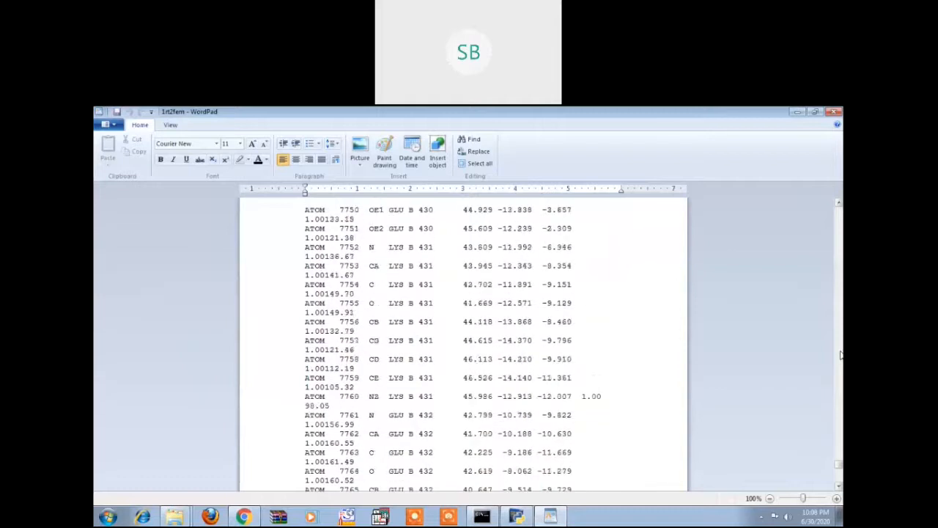
{"action": "scroll", "coordinate": [841, 355], "scroll_direction": "down", "scroll_amount": 4}
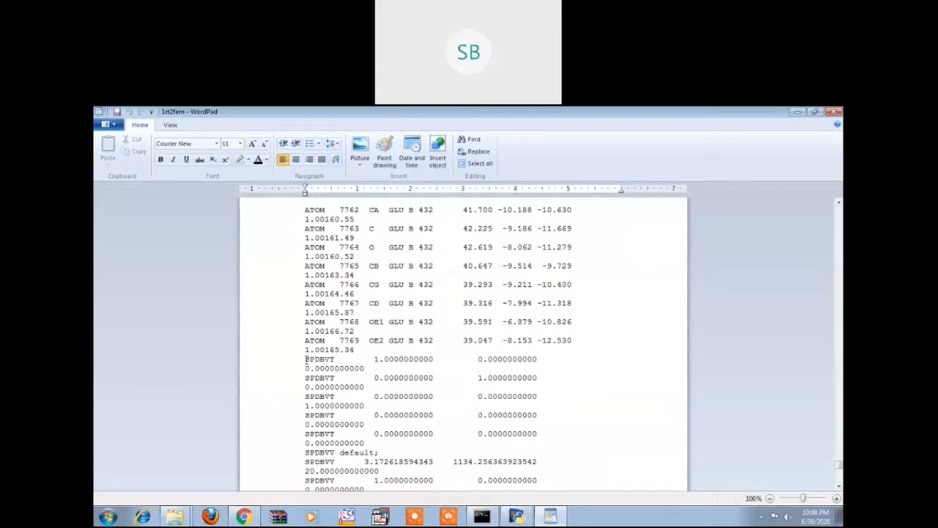
{"action": "left_click_drag", "start_coordinate": [307, 359], "coordinate": [396, 490]}
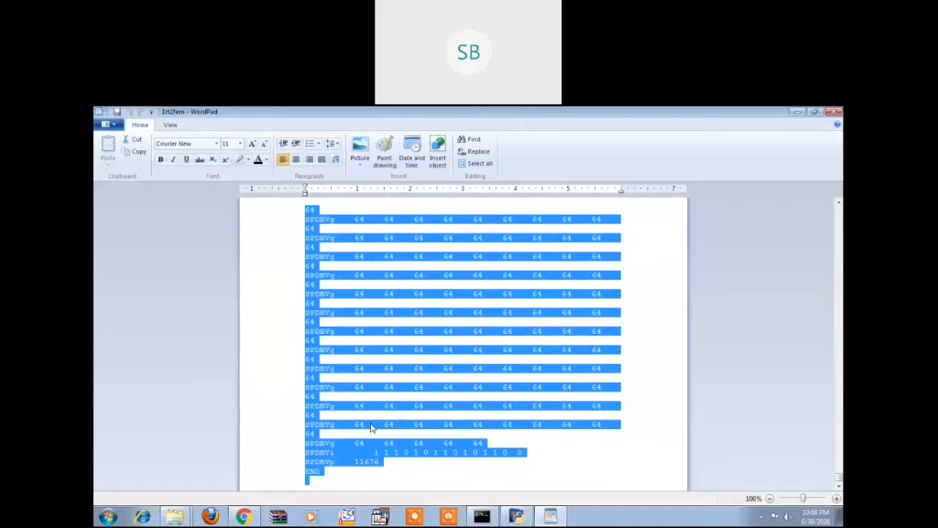
{"action": "key", "text": "Delete"}
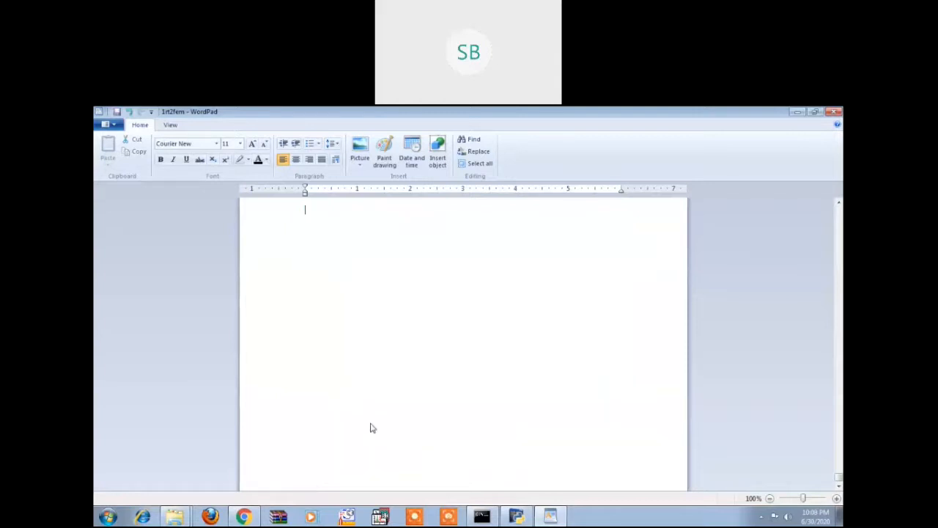
{"action": "key", "text": "ctrl+v"}
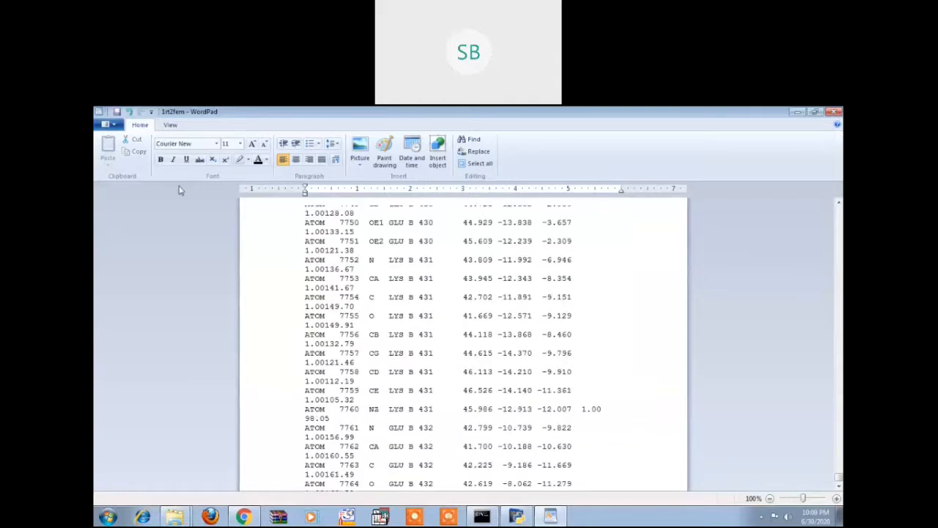
Step: Save the edited 1rt2fem file, close WordPad and minimize the demo folder window
{"action": "left_click", "coordinate": [119, 113]}
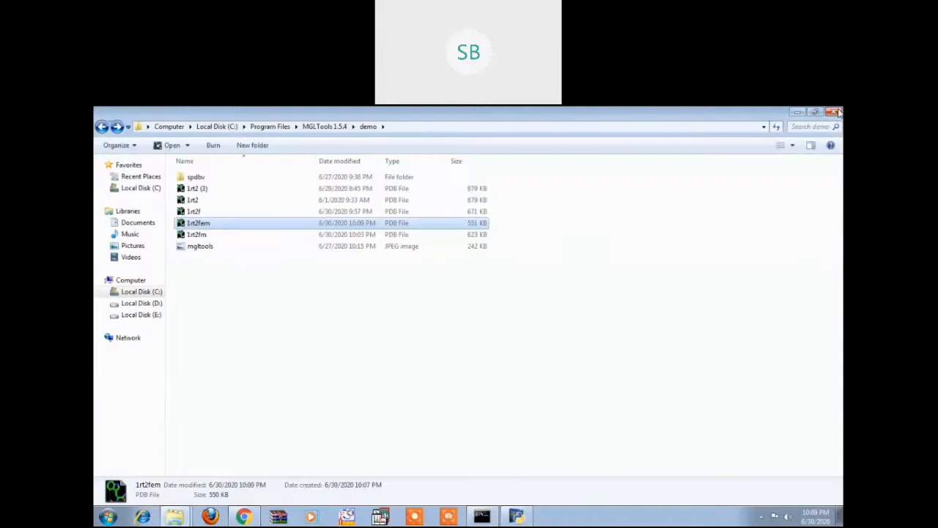
{"action": "left_click", "coordinate": [834, 112]}
{"action": "left_click", "coordinate": [797, 112]}
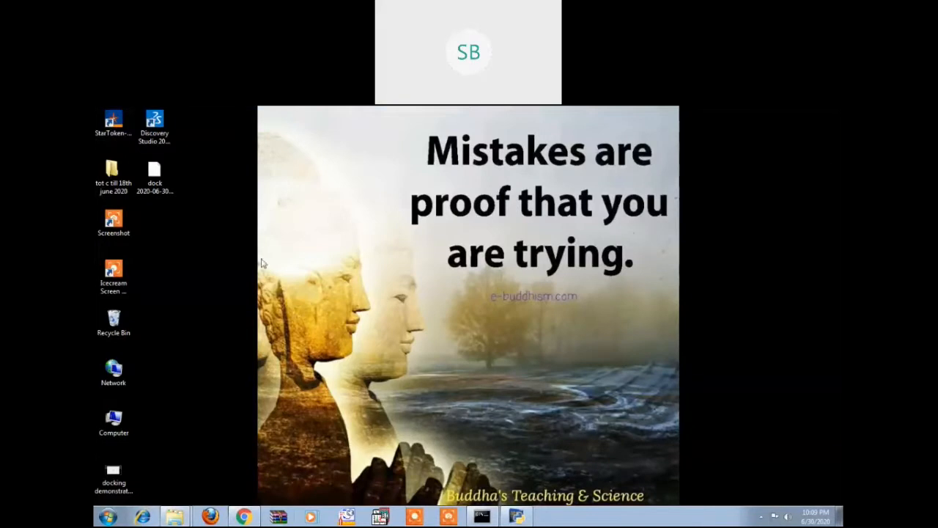
{"action": "mouse_move", "coordinate": [246, 518]}
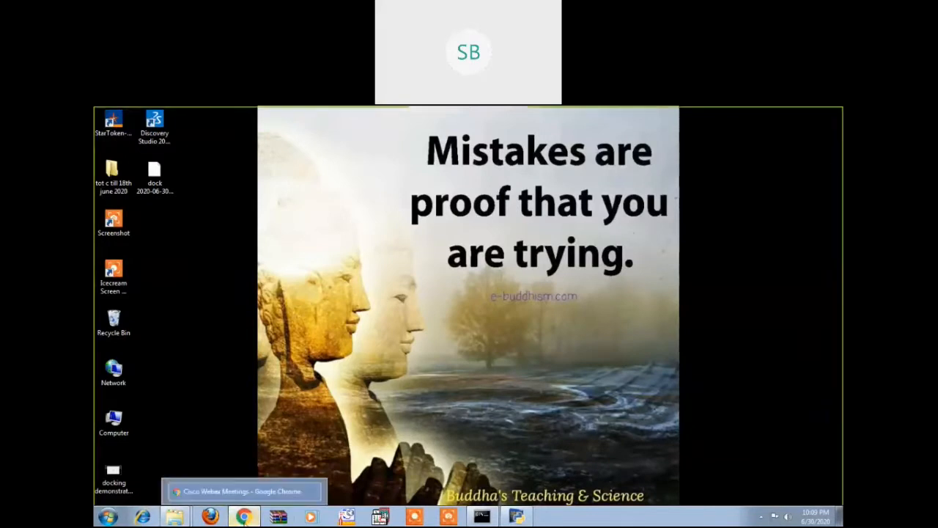
{"action": "left_click", "coordinate": [249, 522]}
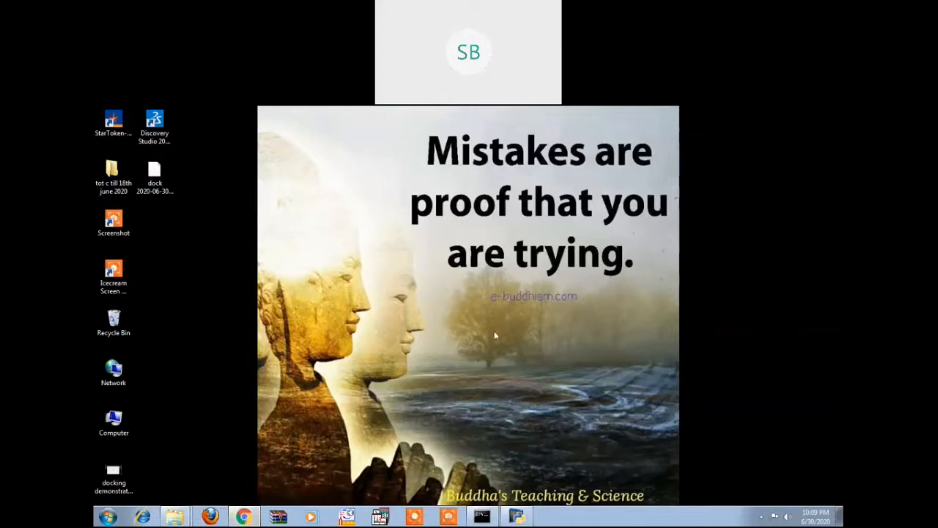
{"action": "right_click", "coordinate": [247, 521]}
{"action": "left_click", "coordinate": [506, 411]}
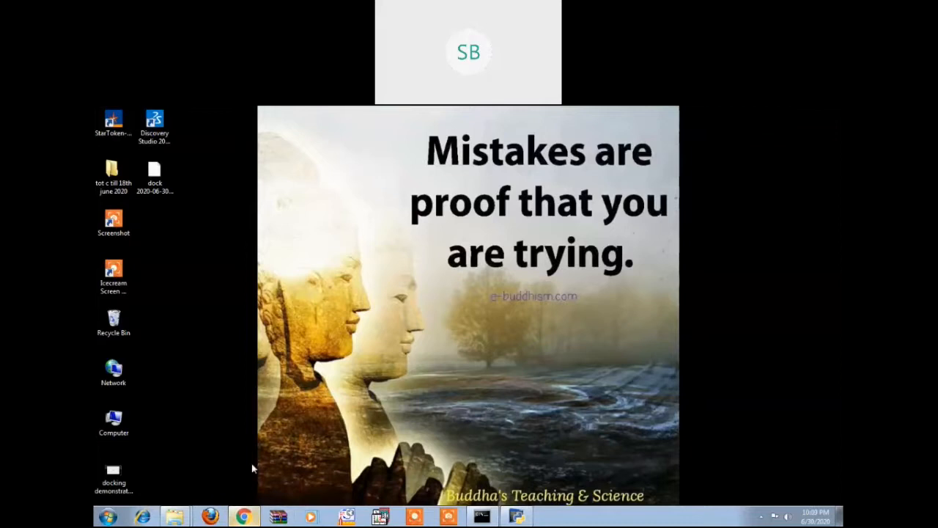
{"action": "right_click", "coordinate": [243, 517]}
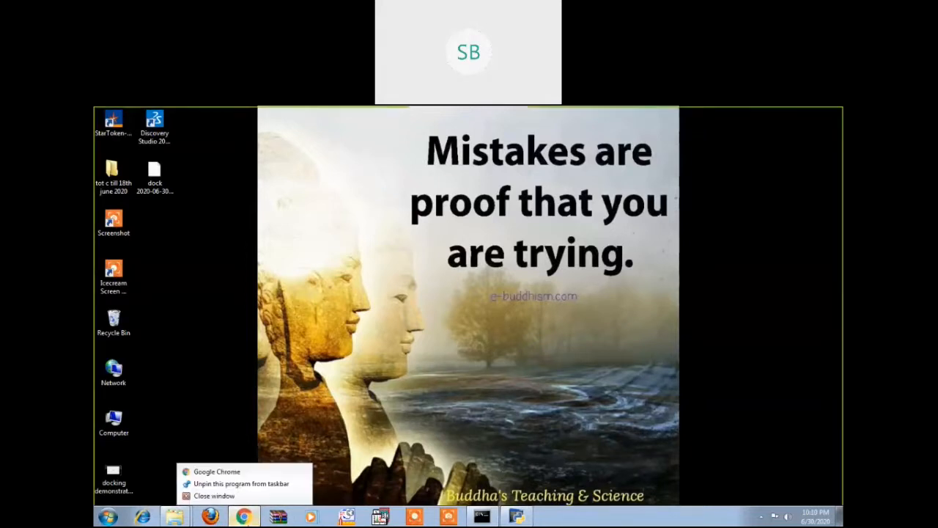
{"action": "left_click", "coordinate": [241, 471]}
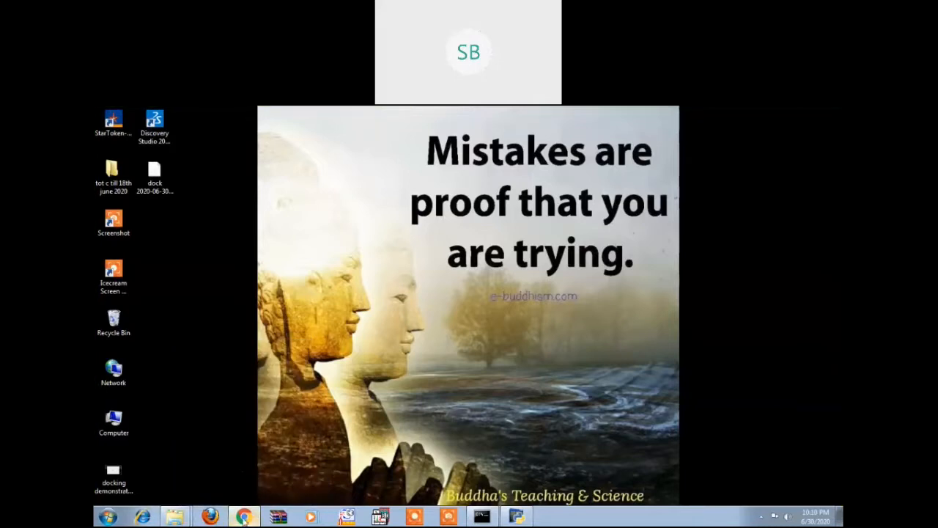
{"action": "mouse_move", "coordinate": [244, 519]}
{"action": "left_click", "coordinate": [108, 517]}
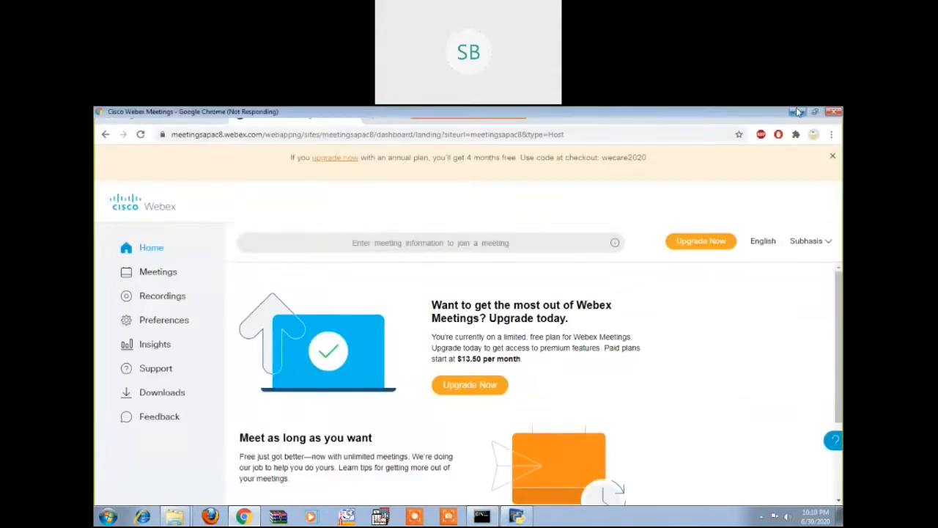
{"action": "left_click", "coordinate": [798, 111]}
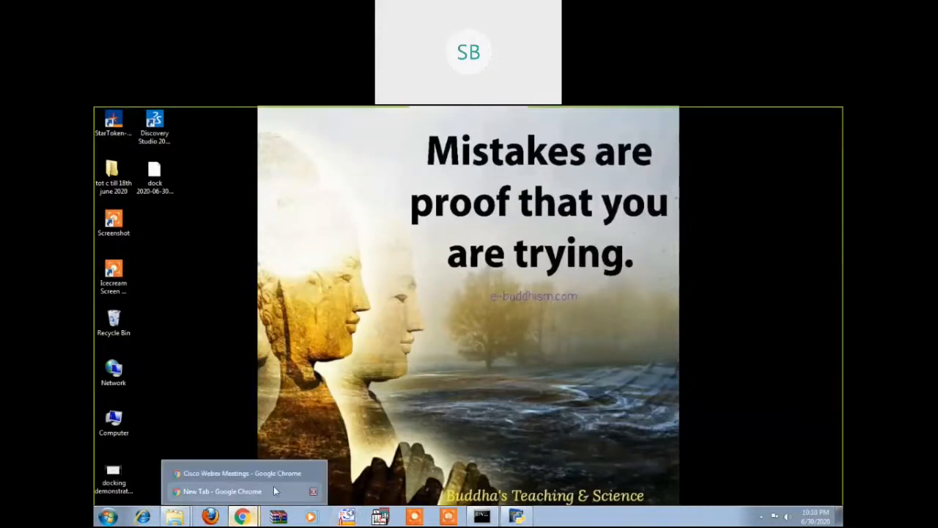
{"action": "left_click", "coordinate": [314, 492]}
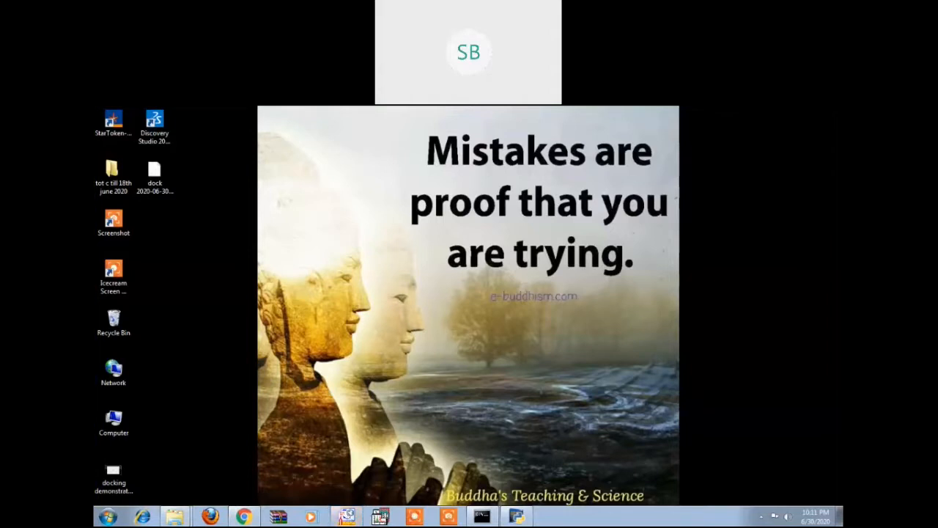
Step: Open ChemSketch and dismiss its startup tip to reach the blank drawing page
{"action": "left_click", "coordinate": [109, 518]}
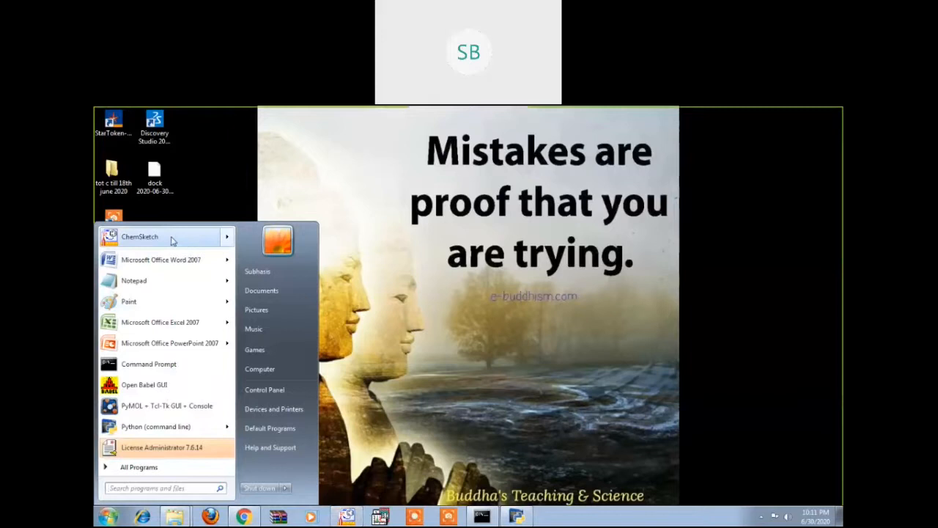
{"action": "left_click", "coordinate": [430, 312]}
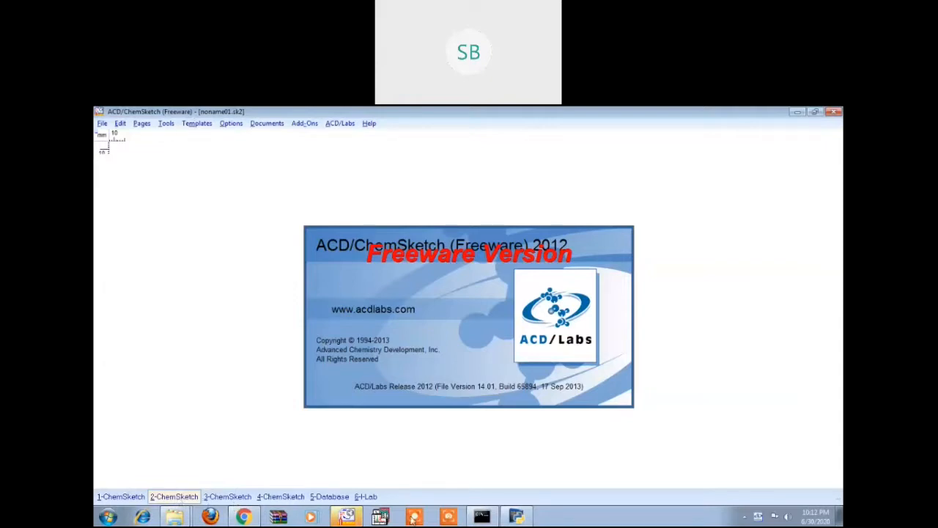
{"action": "left_click", "coordinate": [344, 518]}
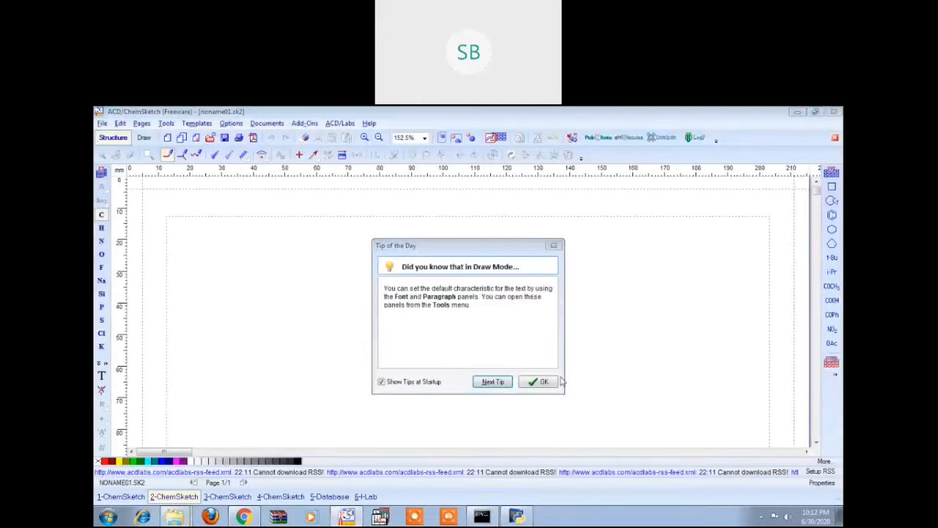
{"action": "left_click", "coordinate": [542, 382]}
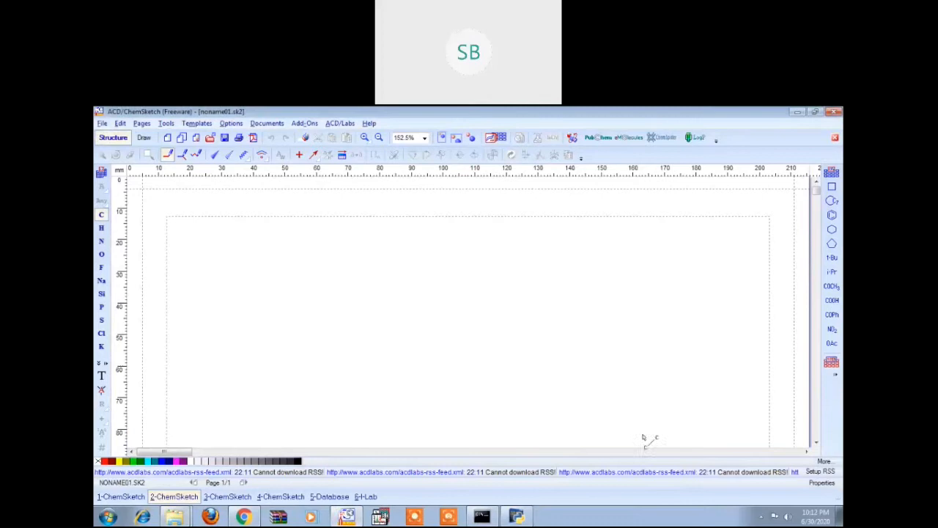
{"action": "left_click_drag", "start_coordinate": [488, 375], "coordinate": [477, 385]}
Step: Place two separate benzene rings side by side and replace the lowest carbon of each with nitrogen
{"action": "left_click", "coordinate": [832, 215]}
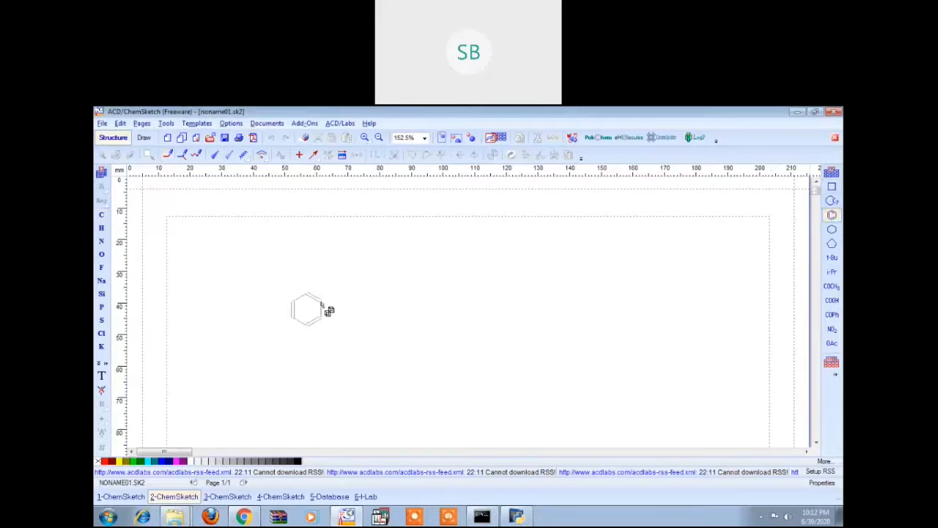
{"action": "left_click", "coordinate": [318, 303]}
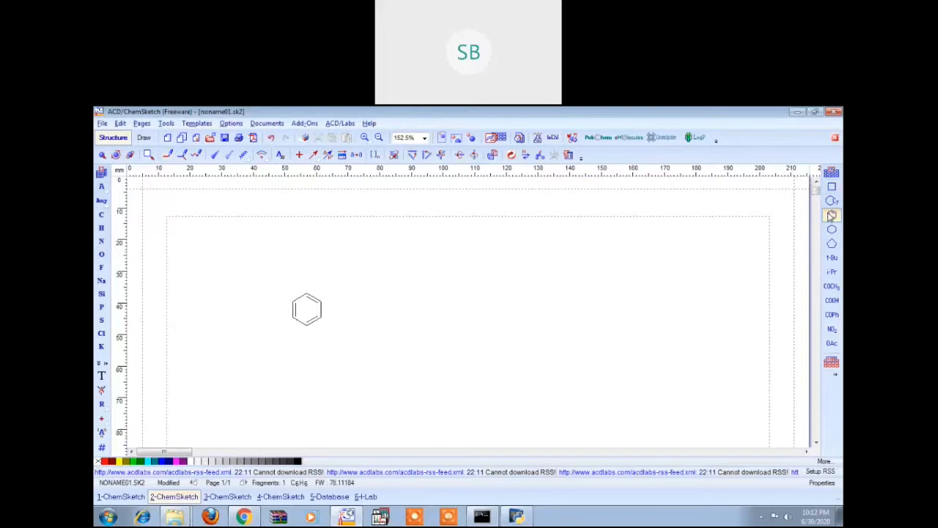
{"action": "left_click", "coordinate": [395, 302]}
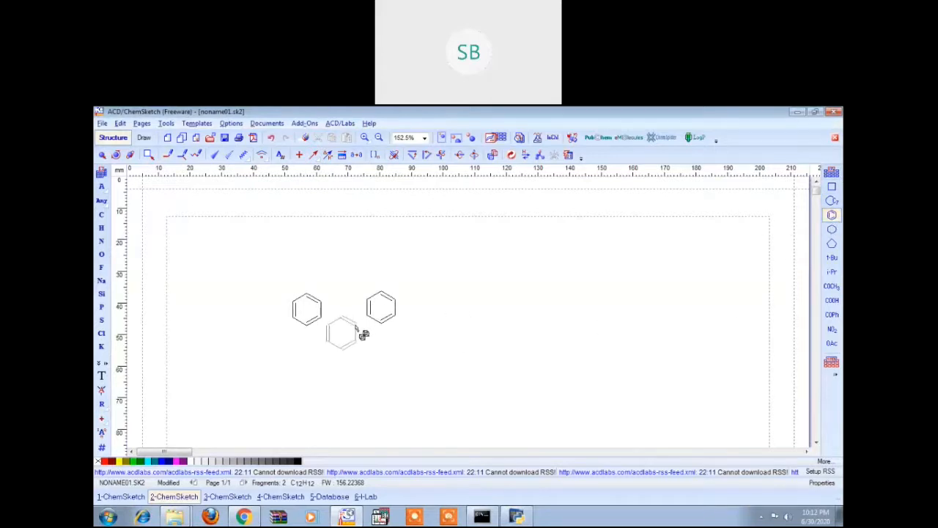
{"action": "left_click", "coordinate": [101, 241]}
{"action": "left_click", "coordinate": [307, 324]}
{"action": "left_click", "coordinate": [381, 322]}
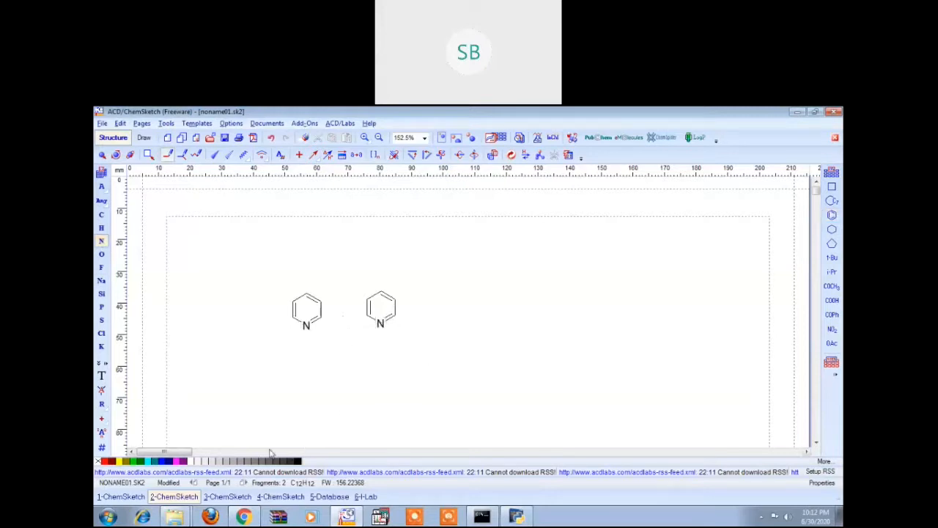
Step: Join the two pyridine rings with an upper CH2–NH bridge and a lower NH bridge to form the central seven-membered ring
{"action": "left_click", "coordinate": [101, 214]}
{"action": "mouse_move", "coordinate": [325, 303]}
{"action": "left_mouse_down"}
{"action": "mouse_move", "coordinate": [339, 288]}
{"action": "mouse_move", "coordinate": [366, 289]}
{"action": "mouse_move", "coordinate": [367, 297]}
{"action": "left_mouse_up"}
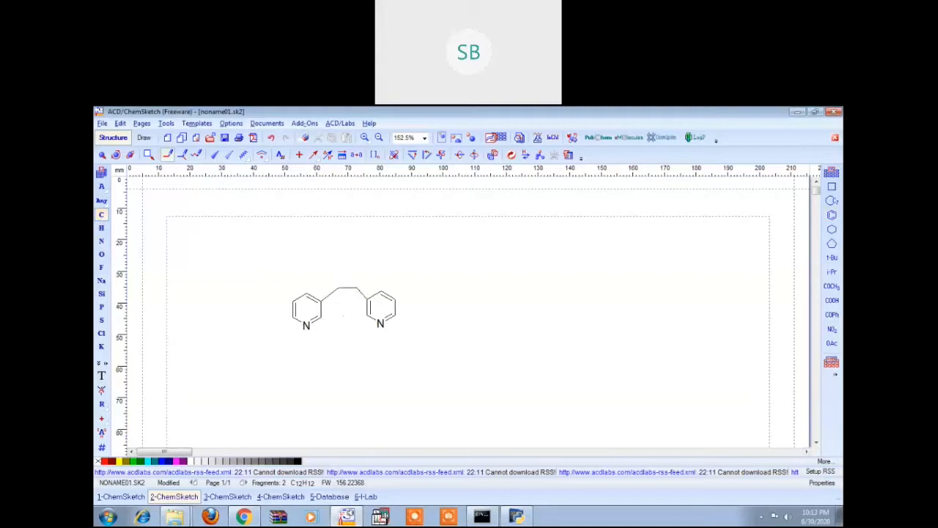
{"action": "left_click", "coordinate": [101, 242]}
{"action": "left_click", "coordinate": [359, 289]}
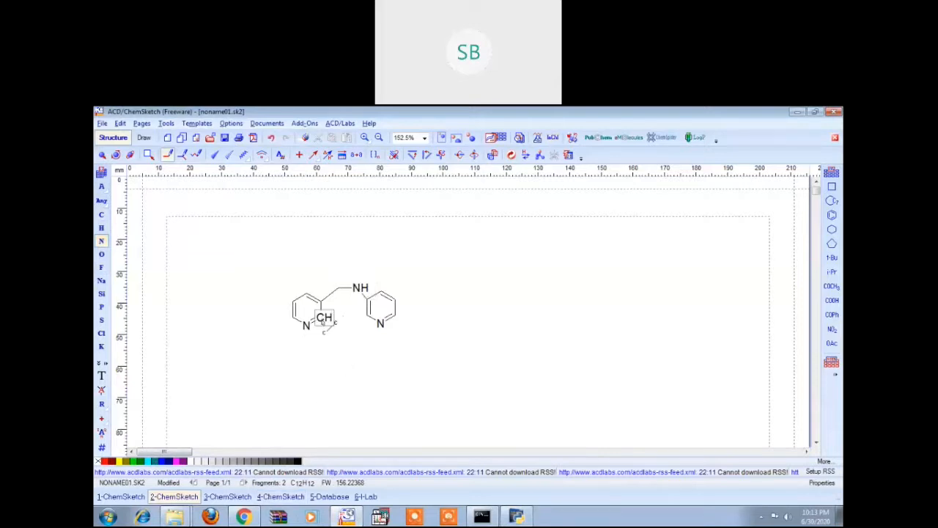
{"action": "mouse_move", "coordinate": [320, 316]}
{"action": "left_mouse_down"}
{"action": "mouse_move", "coordinate": [335, 339]}
{"action": "mouse_move", "coordinate": [368, 315]}
{"action": "left_mouse_up"}
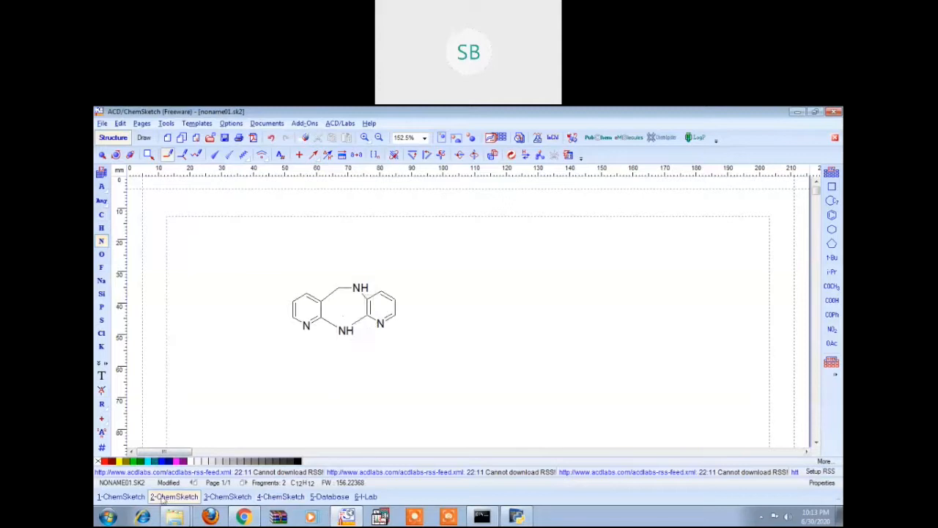
Step: Draw a cyclopropyl group on the lower bridging nitrogen and a double-bonded oxygen on the upper bridge carbon
{"action": "left_click", "coordinate": [101, 214]}
{"action": "mouse_move", "coordinate": [345, 331]}
{"action": "left_mouse_down"}
{"action": "mouse_move", "coordinate": [361, 371]}
{"action": "mouse_move", "coordinate": [357, 360]}
{"action": "mouse_move", "coordinate": [338, 385]}
{"action": "left_mouse_up"}
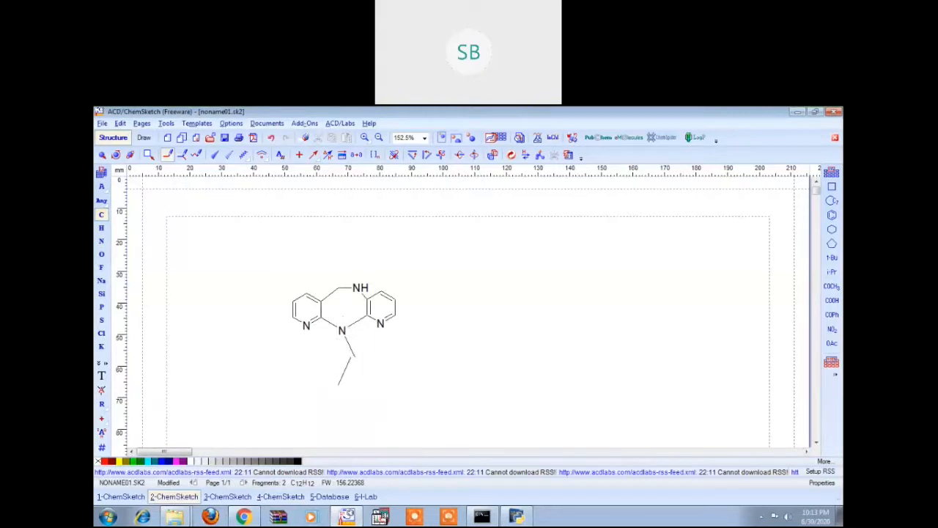
{"action": "mouse_move", "coordinate": [341, 381]}
{"action": "left_mouse_down"}
{"action": "mouse_move", "coordinate": [403, 372]}
{"action": "mouse_move", "coordinate": [354, 359]}
{"action": "left_mouse_up"}
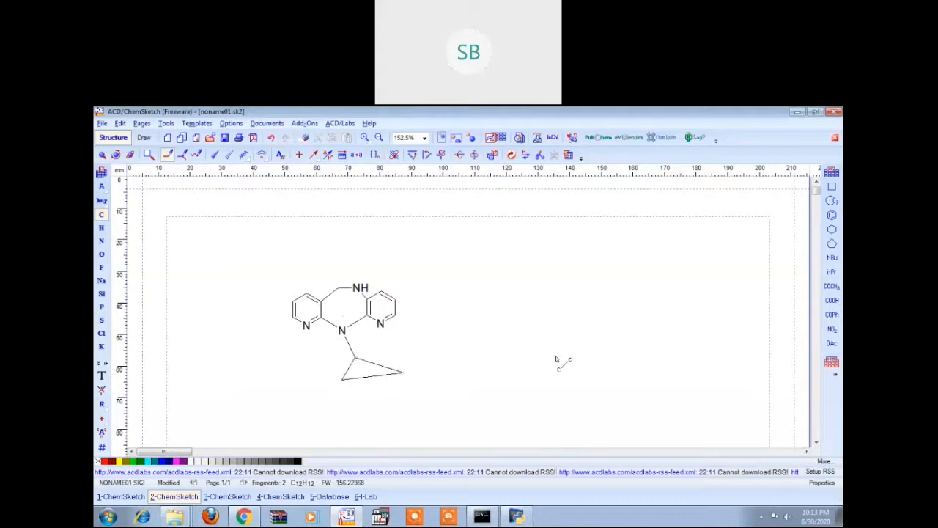
{"action": "left_click", "coordinate": [101, 255]}
{"action": "left_click_drag", "start_coordinate": [335, 288], "coordinate": [333, 262]}
{"action": "left_click", "coordinate": [334, 274]}
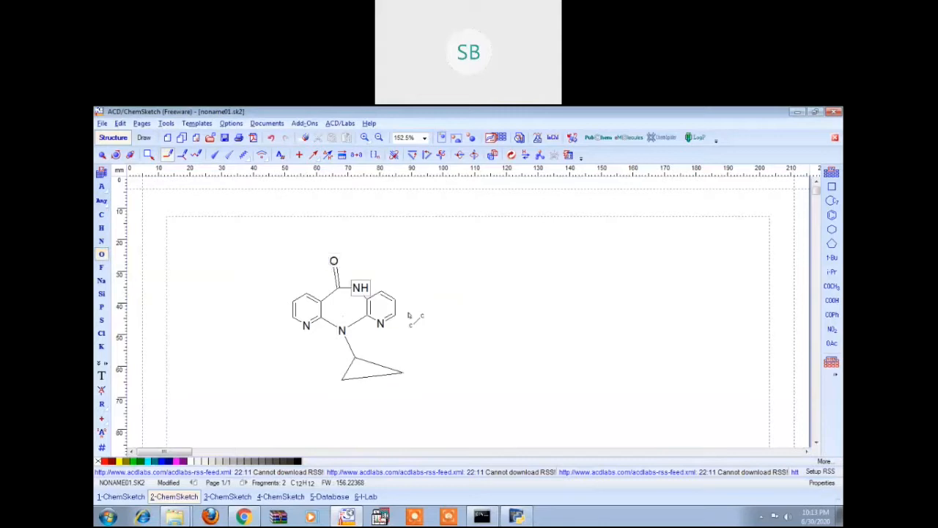
Step: Add a methyl group to the second pyridine ring, on the carbon next to the NH attachment, and clean the structure
{"action": "left_click_drag", "start_coordinate": [381, 298], "coordinate": [405, 275]}
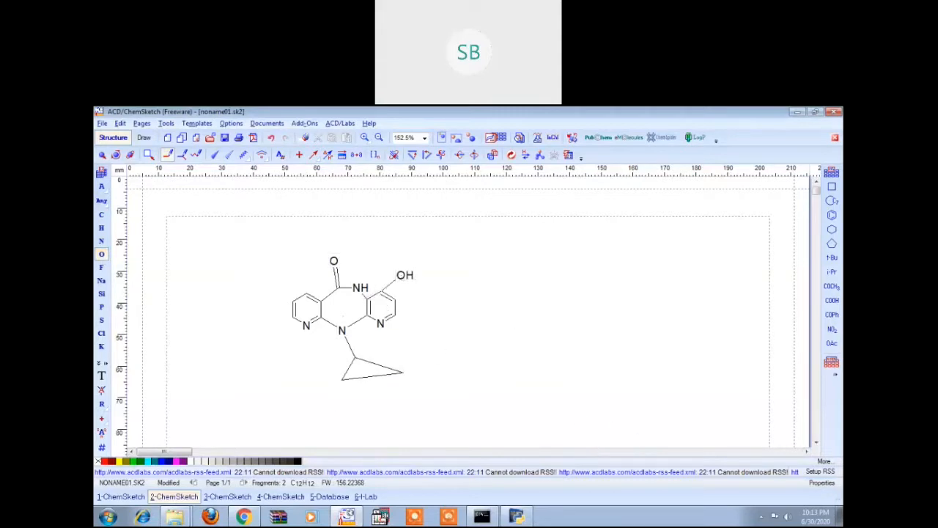
{"action": "left_click", "coordinate": [102, 214]}
{"action": "left_click", "coordinate": [405, 276]}
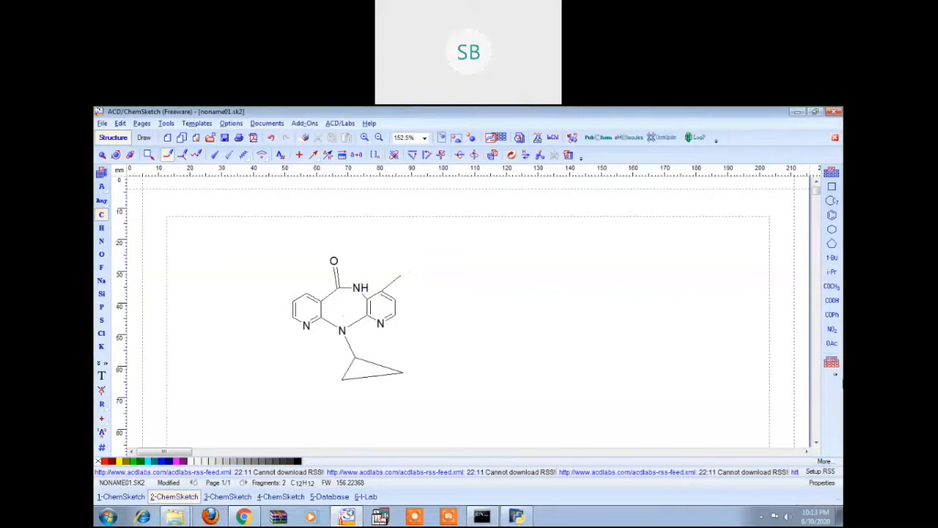
{"action": "left_click", "coordinate": [511, 156]}
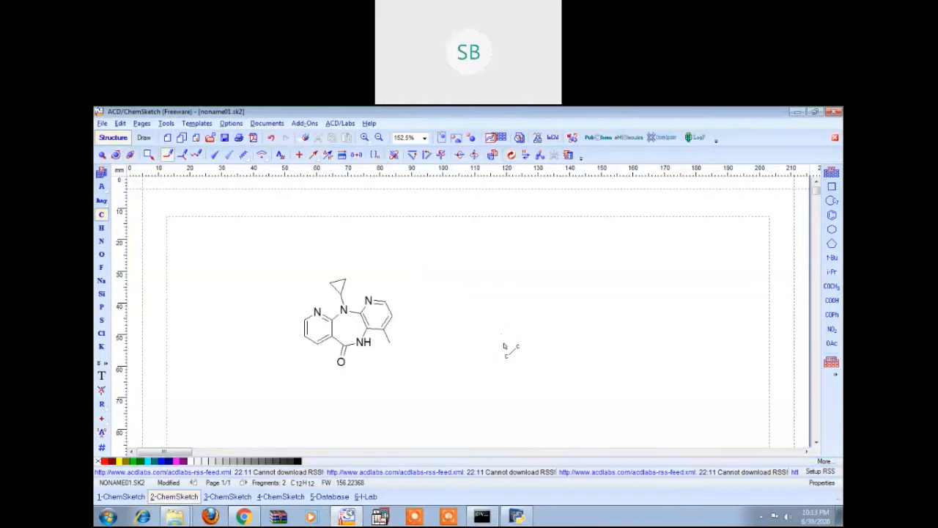
Step: Copy the whole molecule, open the Open Babel GUI, minimize ChemSketch and dismiss its pop-up dialogs
{"action": "key", "text": "ctrl+a"}
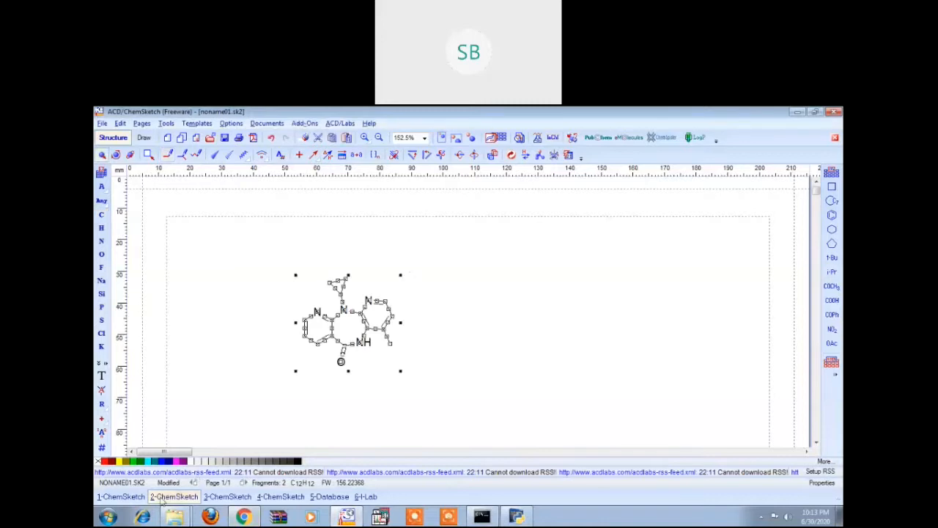
{"action": "left_click", "coordinate": [107, 517]}
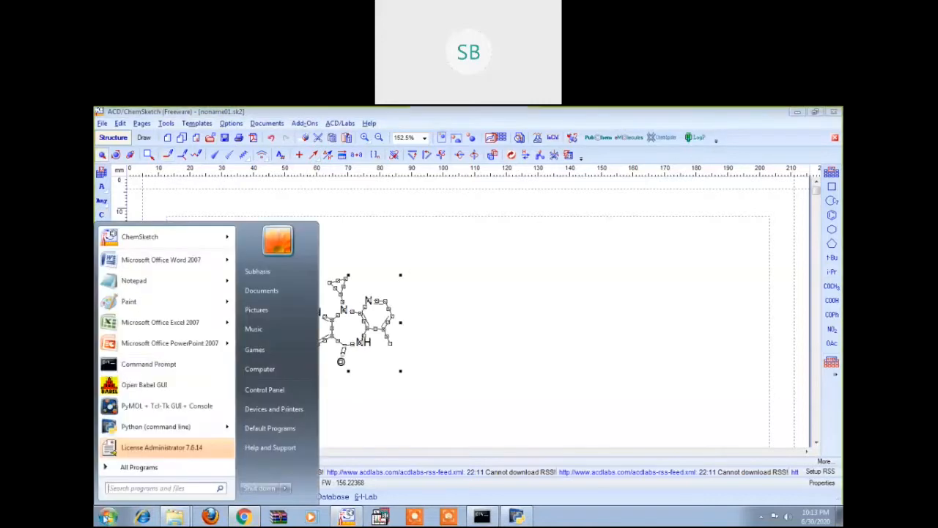
{"action": "left_click", "coordinate": [145, 387]}
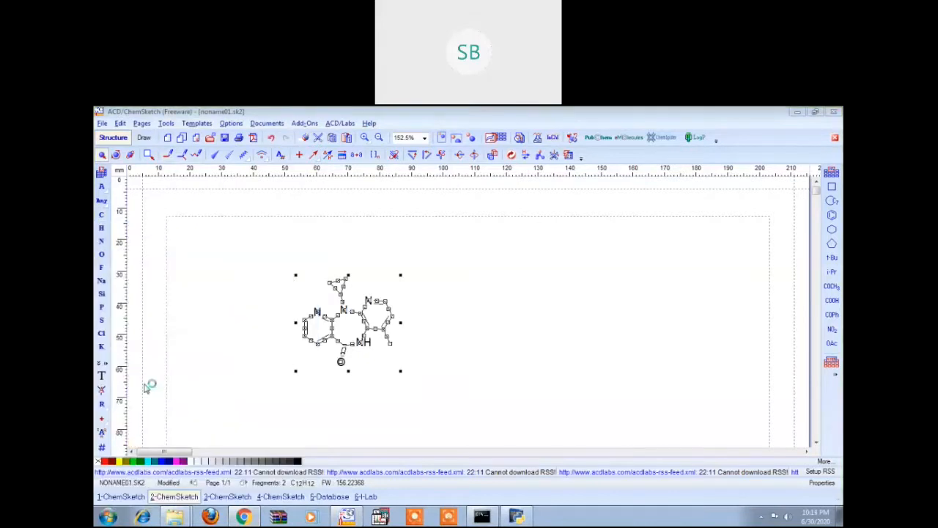
{"action": "left_click", "coordinate": [797, 113]}
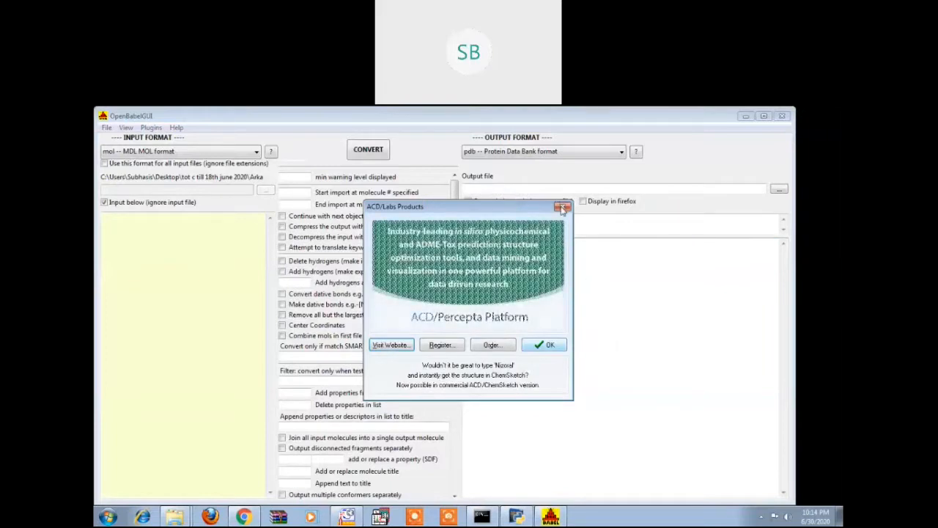
{"action": "left_click", "coordinate": [563, 208]}
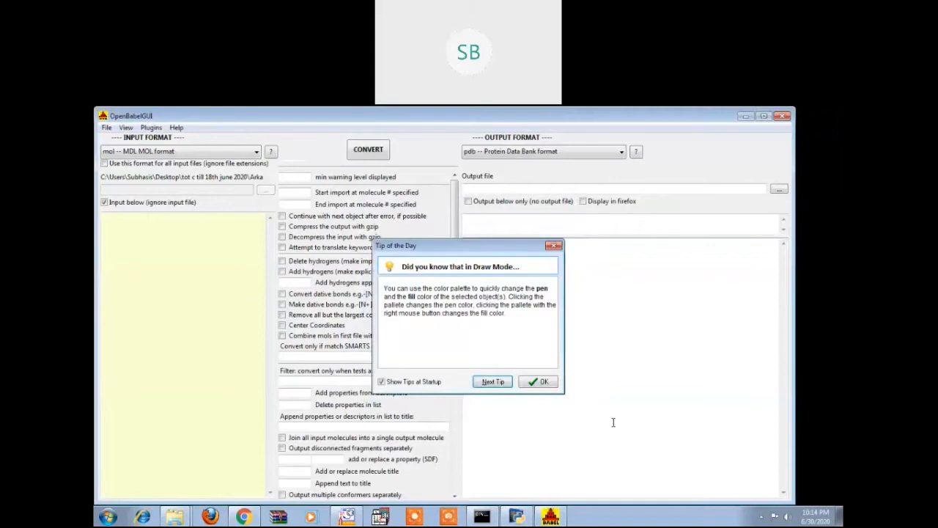
{"action": "left_click", "coordinate": [541, 382]}
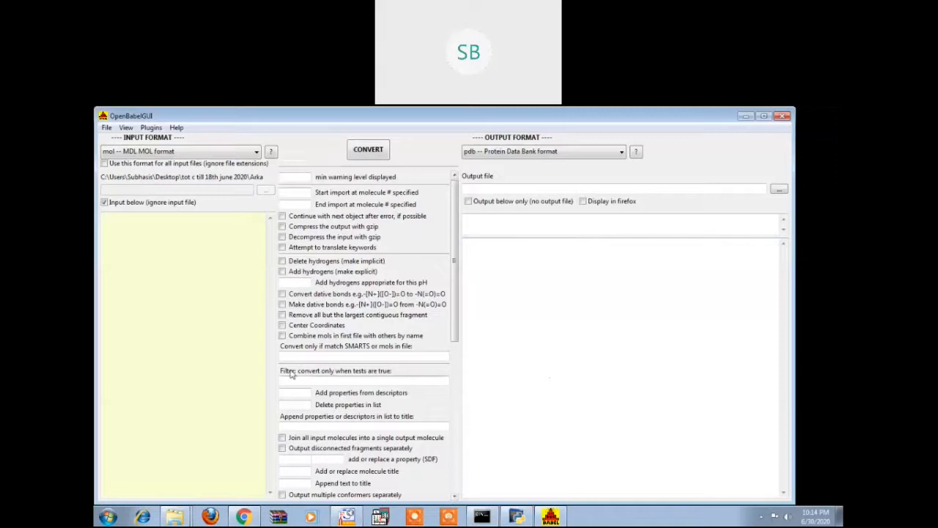
Step: Paste the copied structure as MDL MOL input and convert it to Protein Data Bank format
{"action": "left_click", "coordinate": [130, 223]}
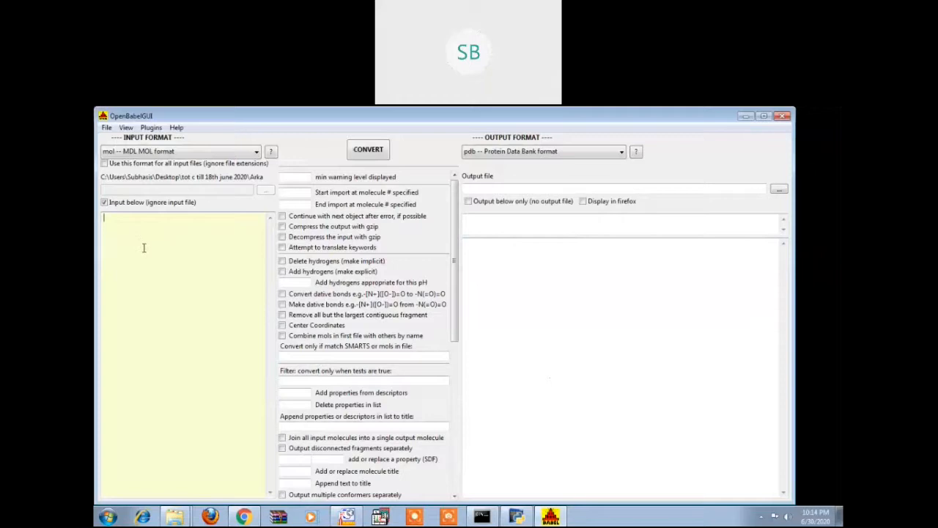
{"action": "key", "text": "ctrl+v"}
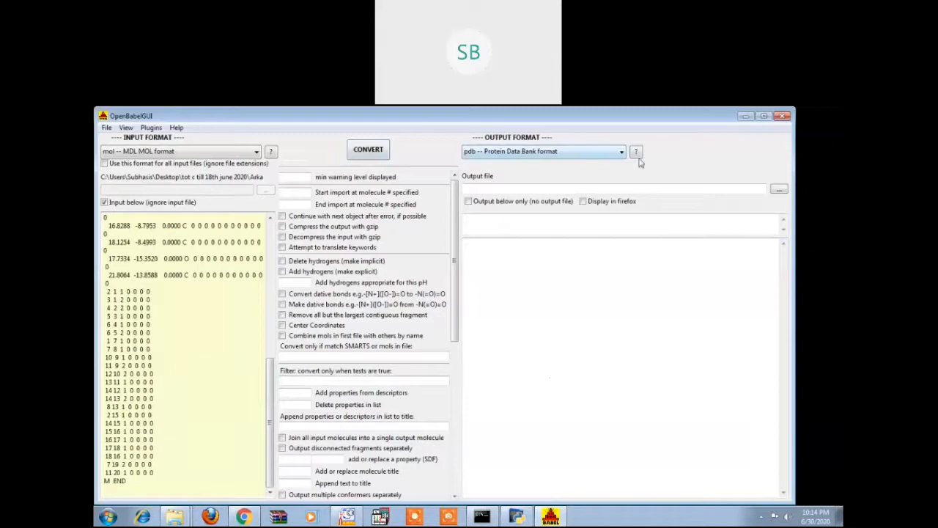
{"action": "left_click", "coordinate": [367, 150]}
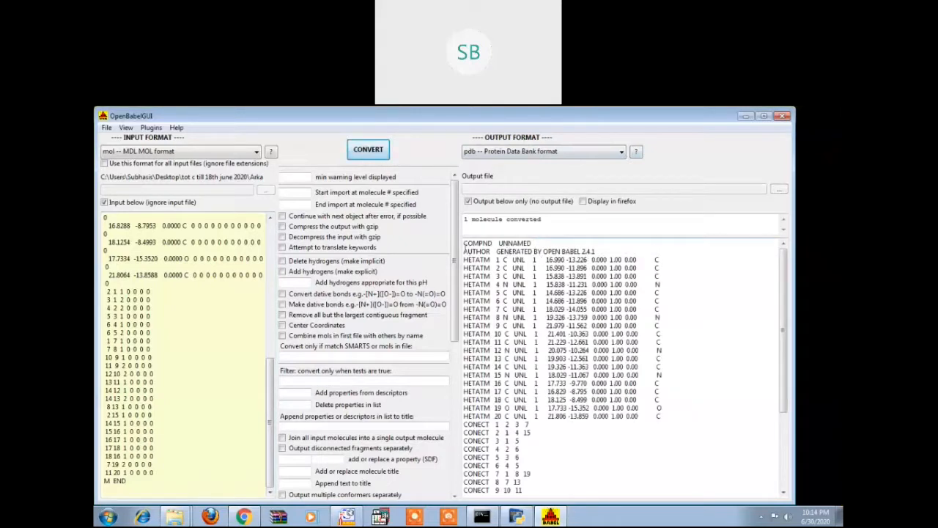
Step: Copy the complete converted PDB text, from the COMPND line through END, into a new Notepad document
{"action": "left_click_drag", "start_coordinate": [465, 243], "coordinate": [579, 506]}
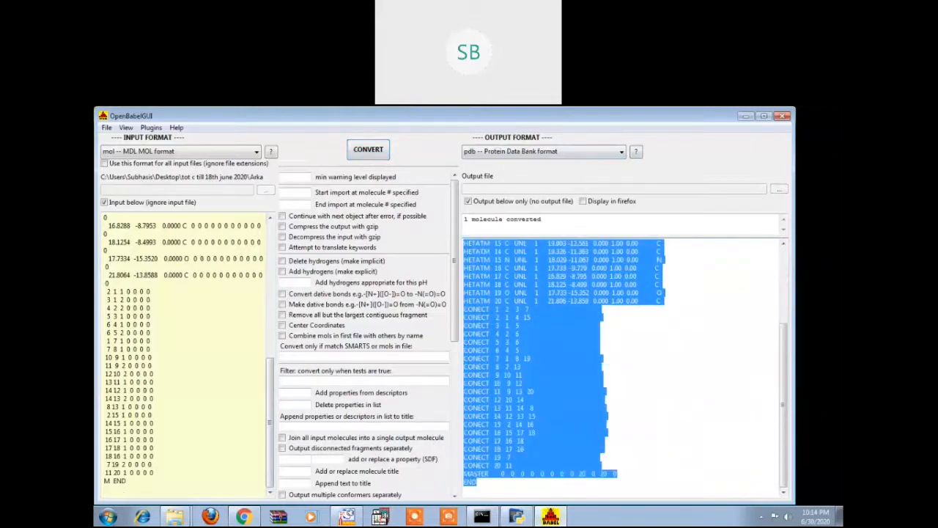
{"action": "left_click", "coordinate": [107, 516]}
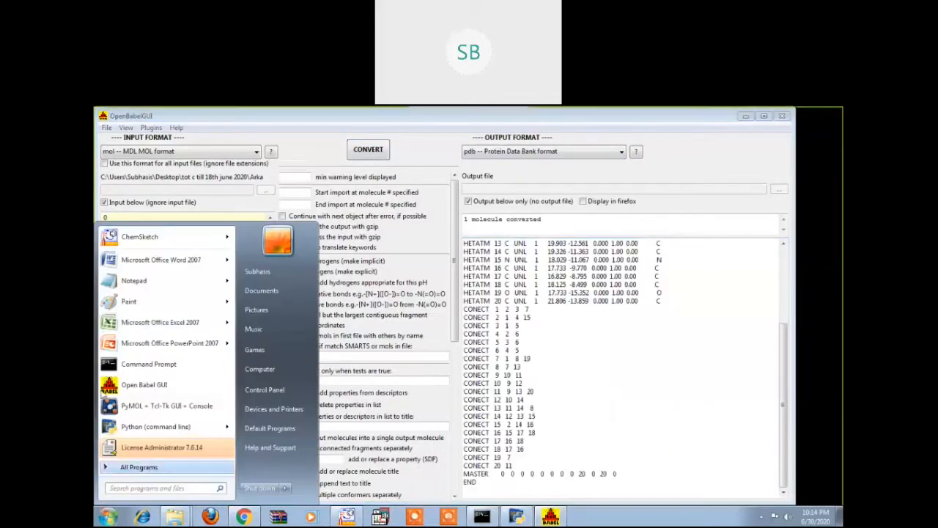
{"action": "left_click", "coordinate": [134, 281]}
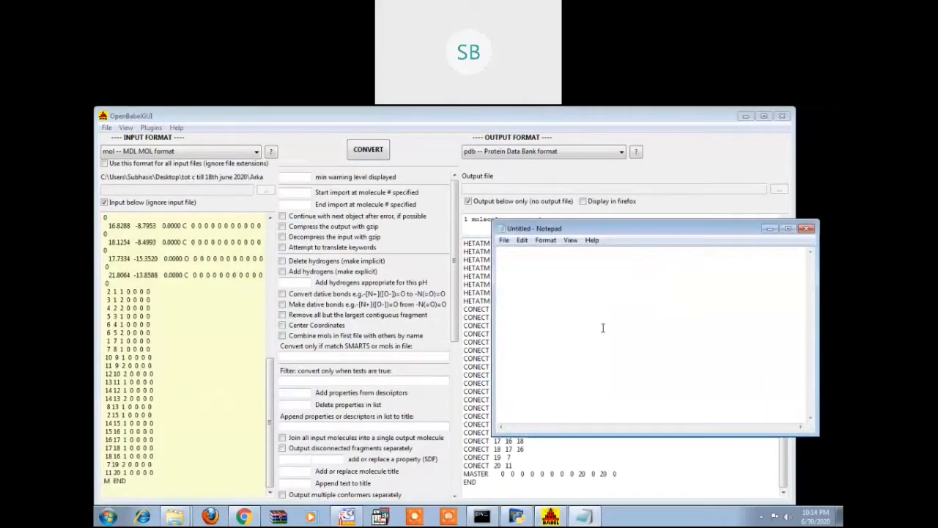
{"action": "key", "text": "ctrl+v"}
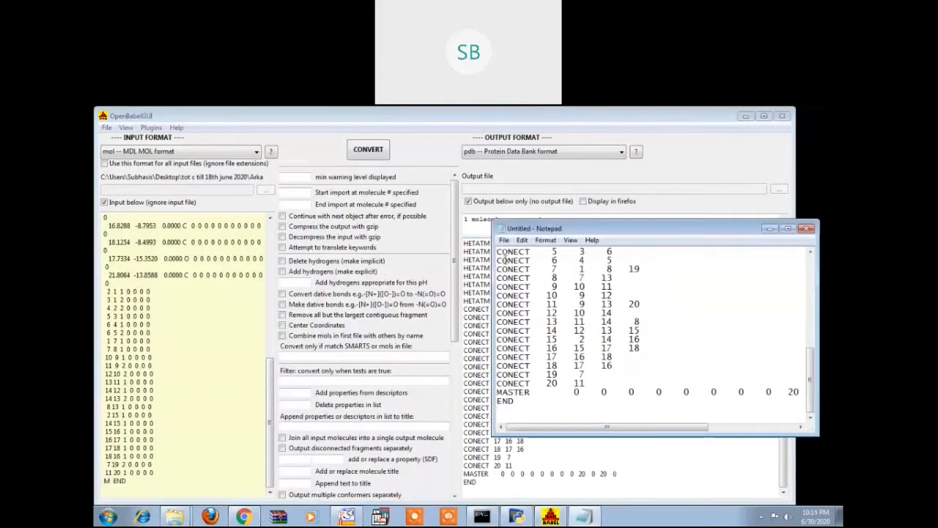
Step: Save the Notepad document as n.pdb in the demo folder, and close Notepad and Open Babel
{"action": "left_click", "coordinate": [503, 242]}
{"action": "left_click", "coordinate": [532, 288]}
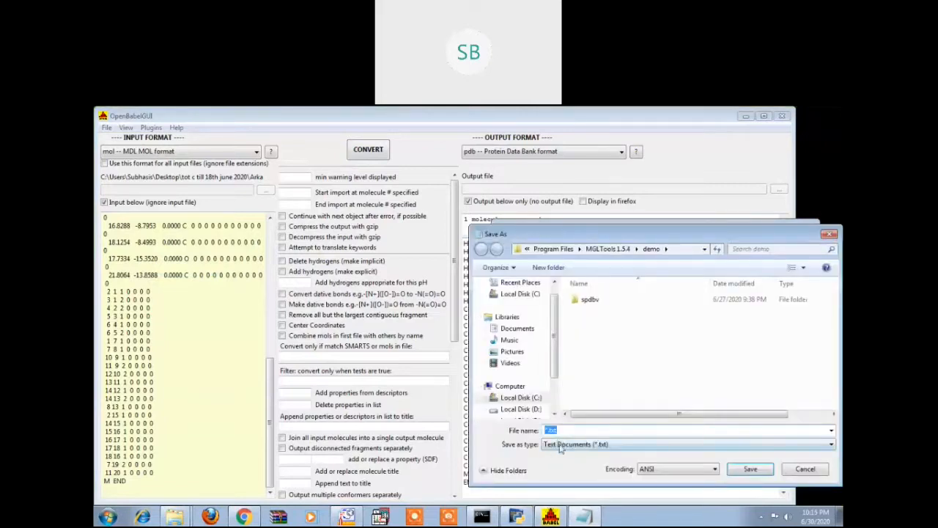
{"action": "type", "text": "n.pdb"}
{"action": "left_click", "coordinate": [755, 471]}
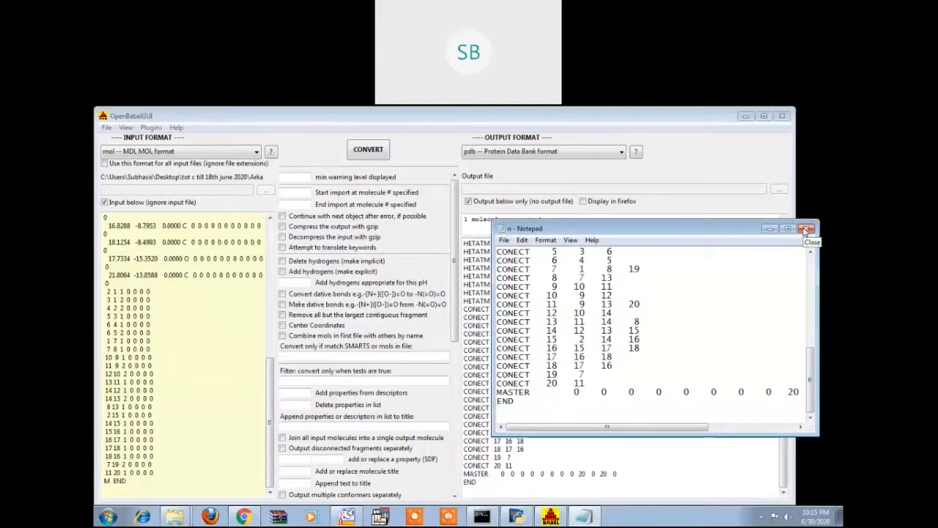
{"action": "left_click", "coordinate": [805, 230]}
{"action": "left_click", "coordinate": [784, 116]}
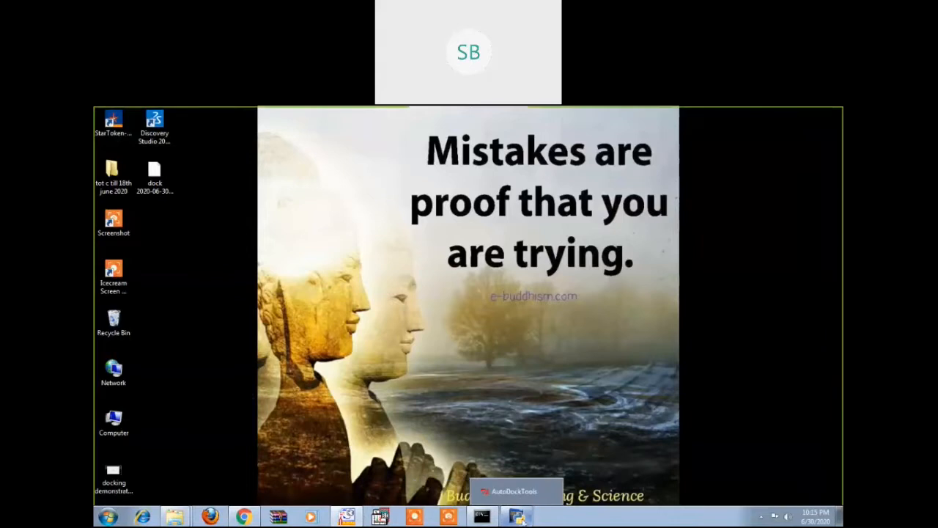
Step: Switch to the AutoDockTools window
{"action": "left_click", "coordinate": [517, 516]}
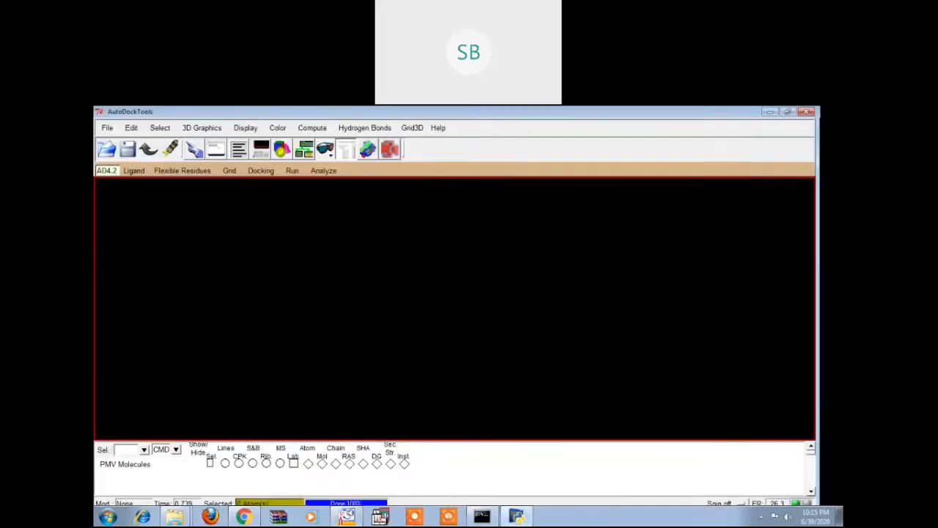
{"action": "mouse_move", "coordinate": [174, 517]}
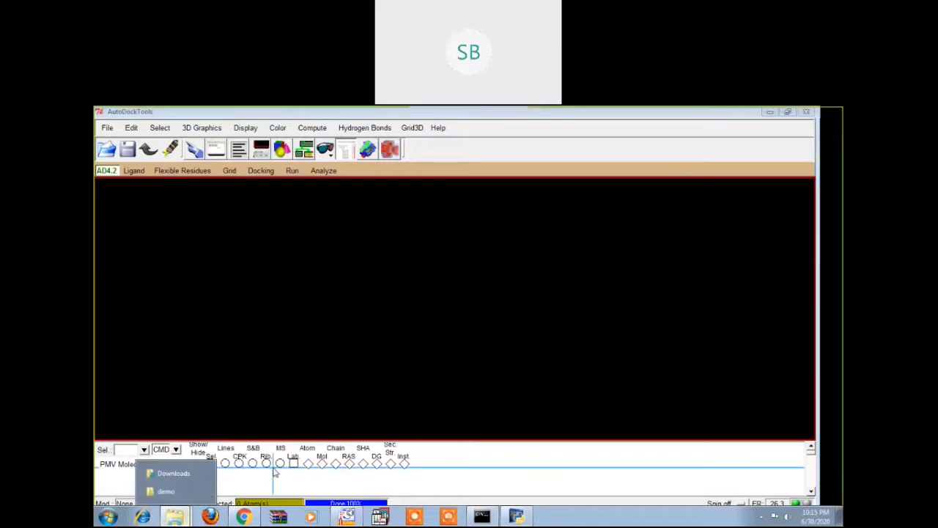
Step: Load the n PDB file from the demo folder as the ligand, listing all file types, and accept its setup summary
{"action": "left_click", "coordinate": [167, 491]}
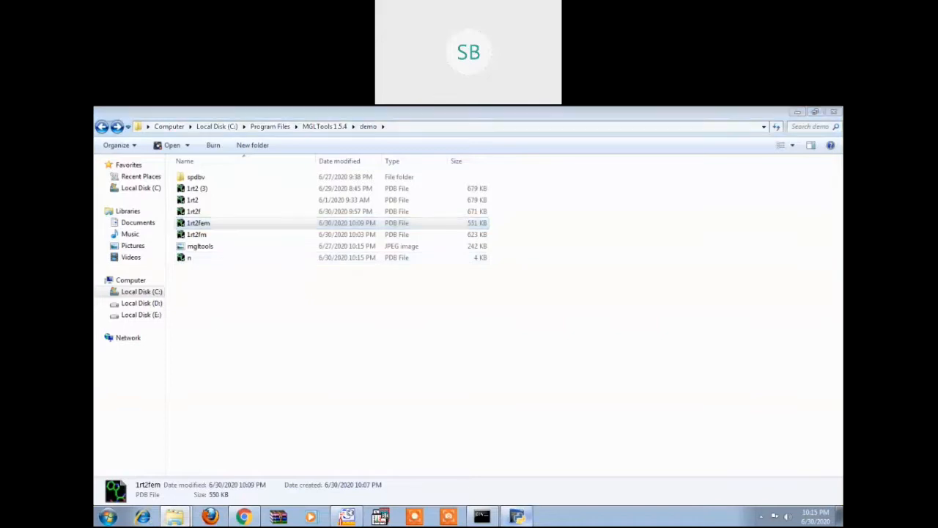
{"action": "left_click", "coordinate": [511, 501]}
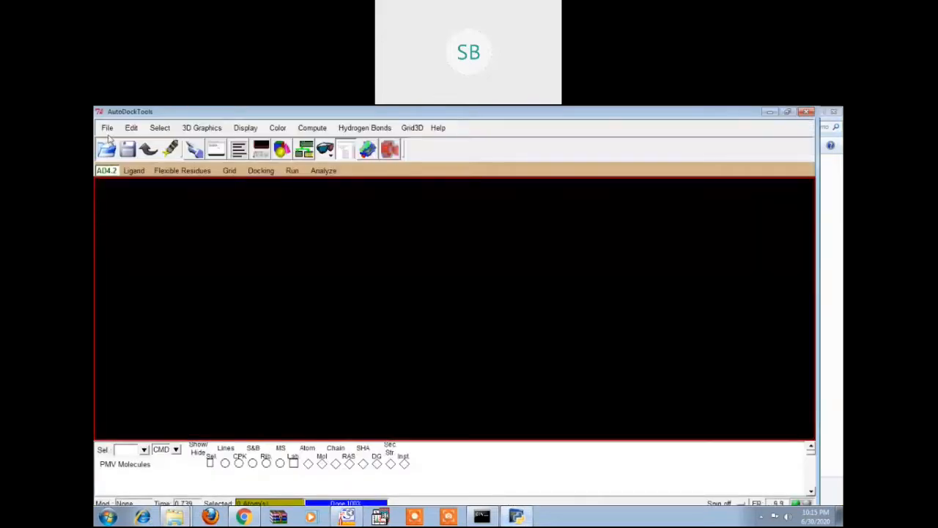
{"action": "left_click", "coordinate": [133, 170]}
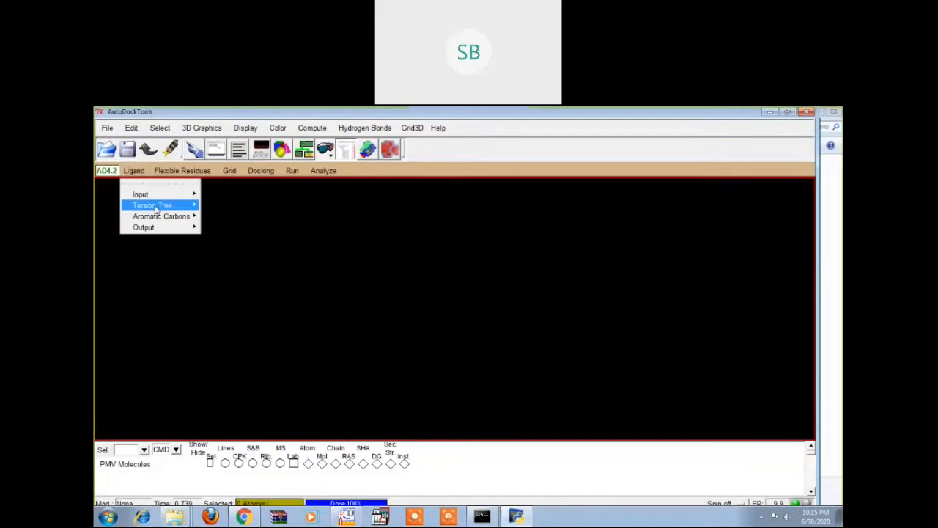
{"action": "mouse_move", "coordinate": [162, 195]}
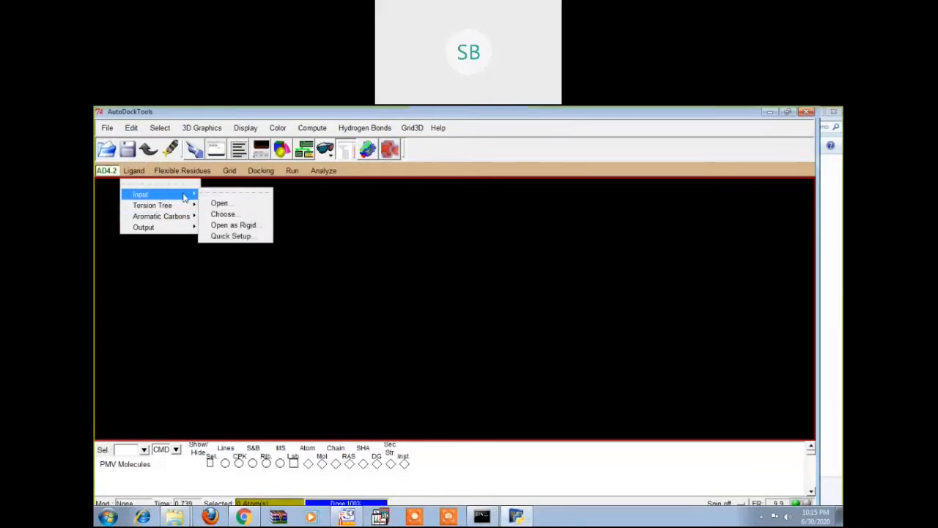
{"action": "left_click", "coordinate": [220, 203]}
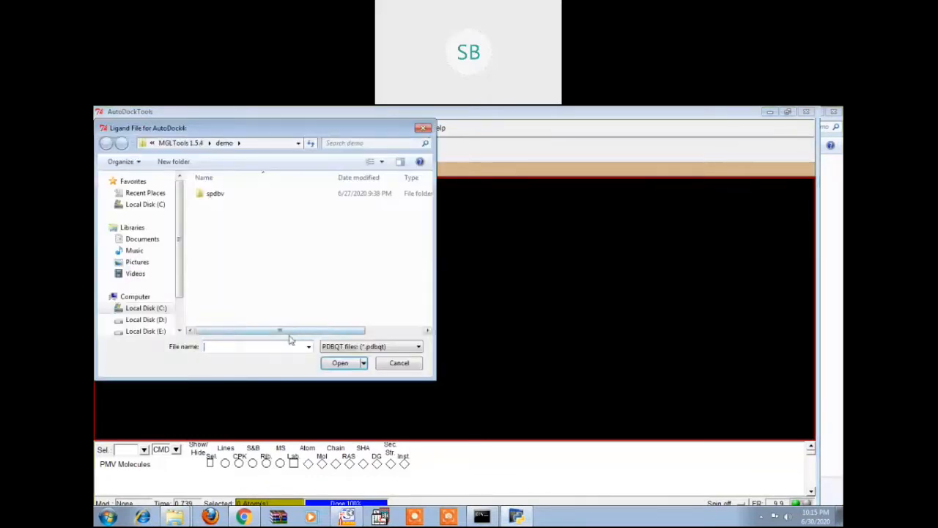
{"action": "left_click", "coordinate": [422, 350]}
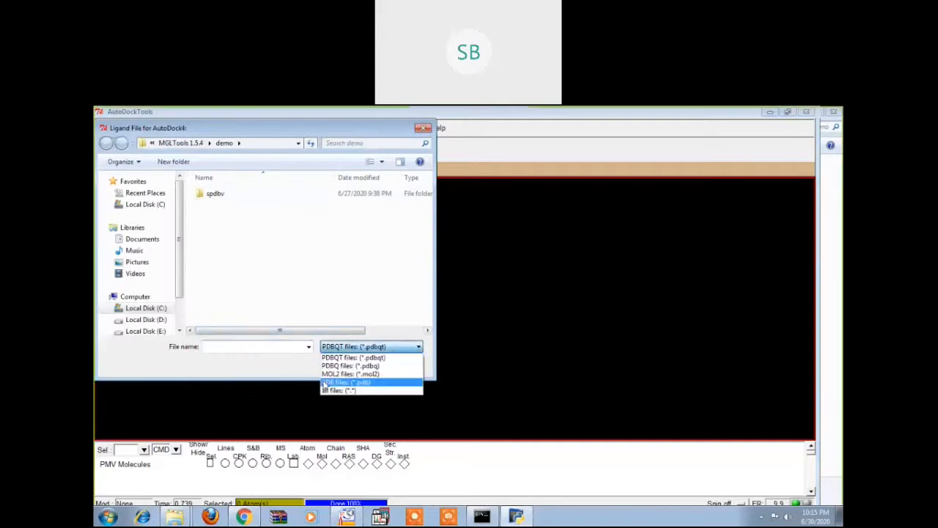
{"action": "left_click", "coordinate": [341, 392]}
{"action": "left_click", "coordinate": [229, 278]}
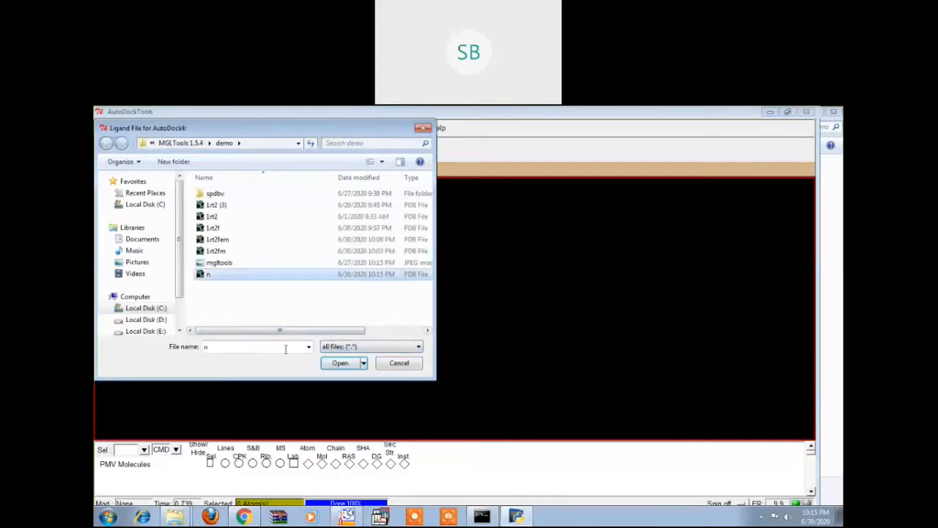
{"action": "left_click", "coordinate": [340, 363]}
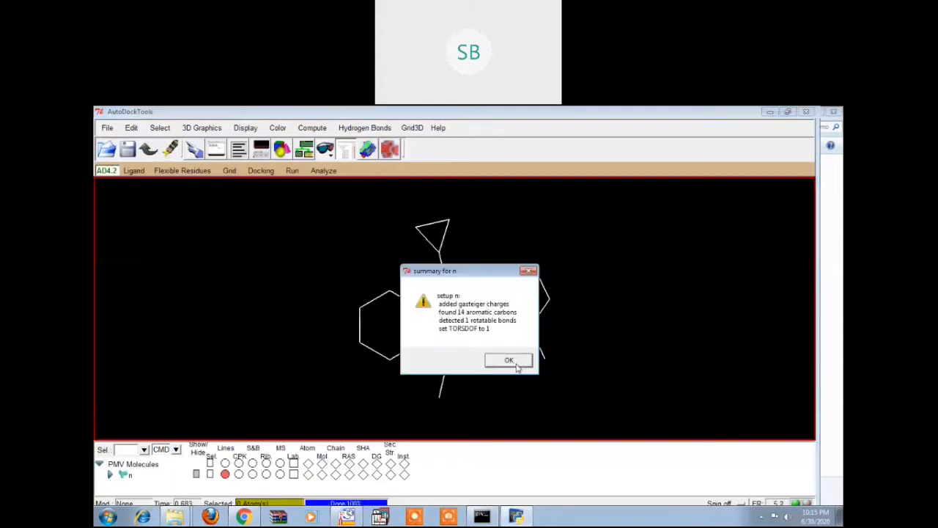
{"action": "left_click", "coordinate": [509, 361]}
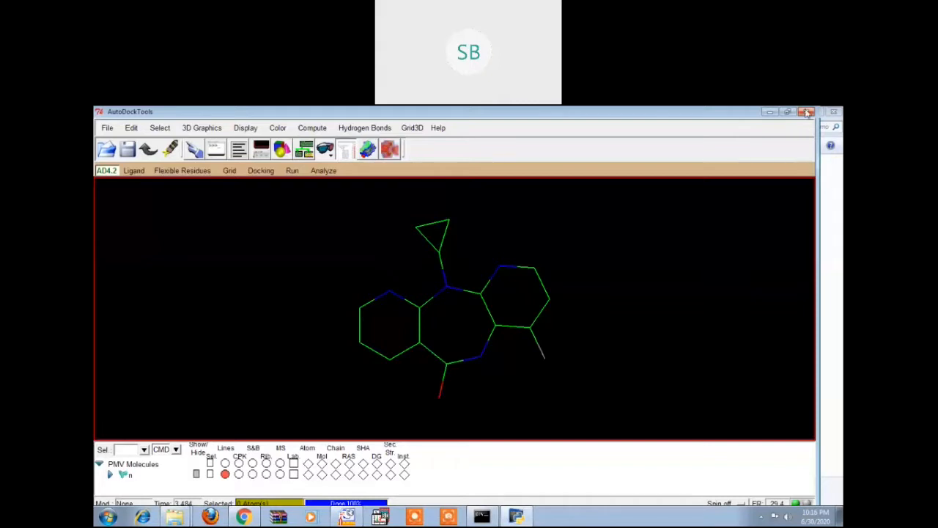
Step: Delete the loaded ligand molecule n and confirm the irreversible deletion
{"action": "left_click", "coordinate": [131, 128]}
{"action": "mouse_move", "coordinate": [172, 165]}
{"action": "left_click", "coordinate": [227, 172]}
{"action": "left_click", "coordinate": [142, 164]}
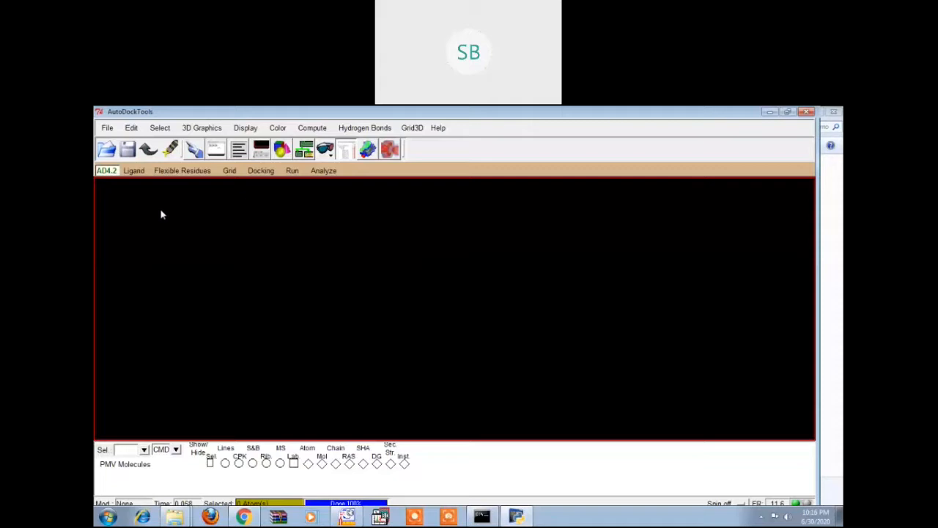
Step: Open the n PDB file as the AutoDock4 ligand with all file types listed, and accept the charge and torsion summary
{"action": "left_click", "coordinate": [134, 171]}
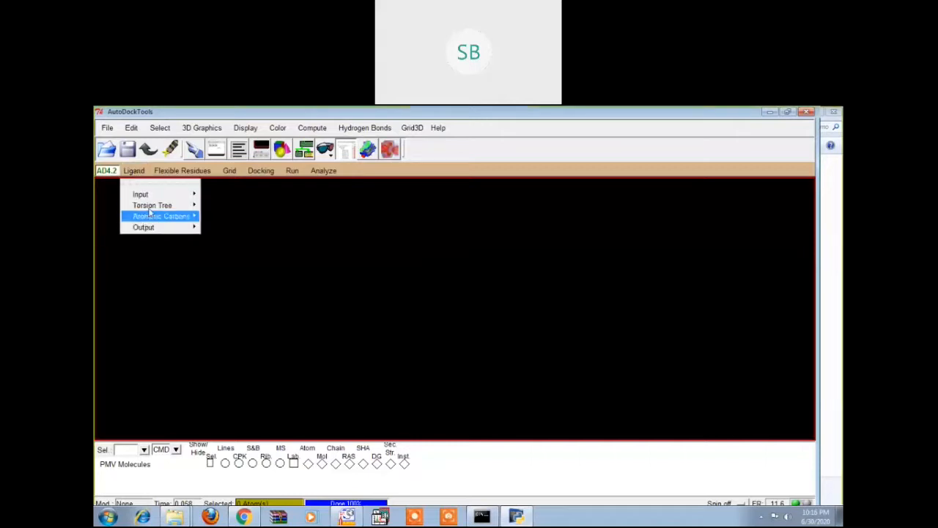
{"action": "mouse_move", "coordinate": [170, 229]}
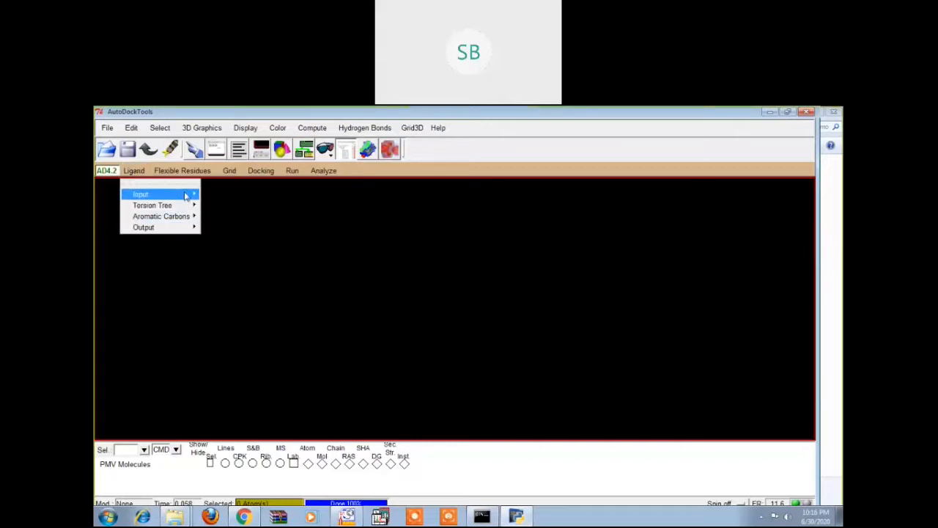
{"action": "mouse_move", "coordinate": [187, 196]}
{"action": "left_click", "coordinate": [218, 203]}
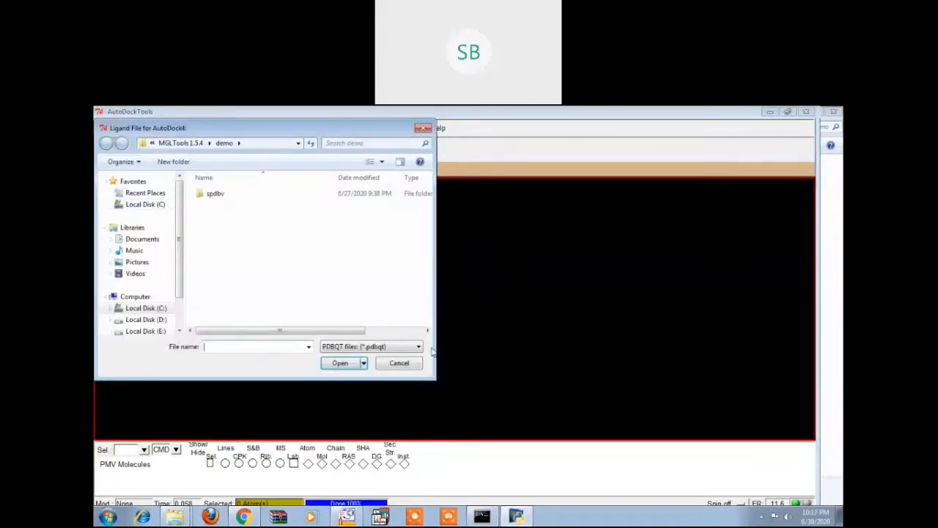
{"action": "left_click", "coordinate": [418, 346]}
{"action": "left_click", "coordinate": [352, 387]}
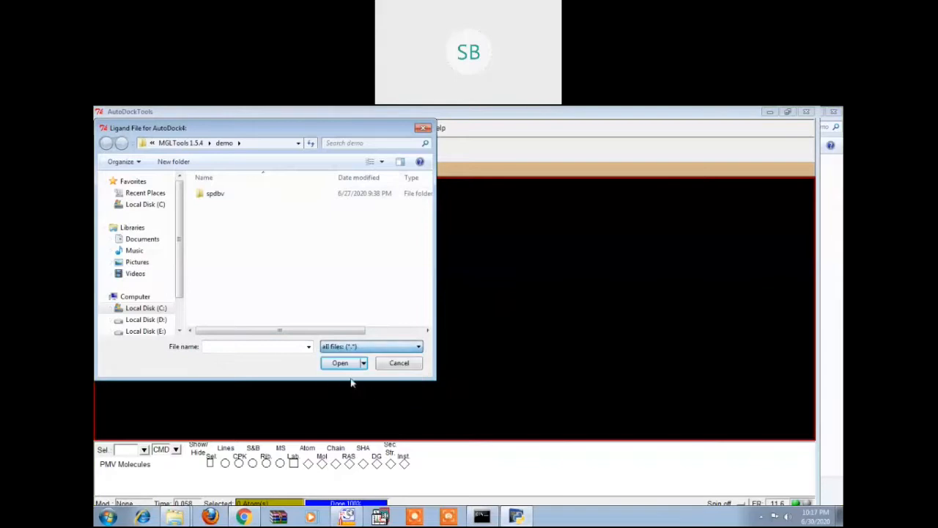
{"action": "left_click", "coordinate": [220, 273]}
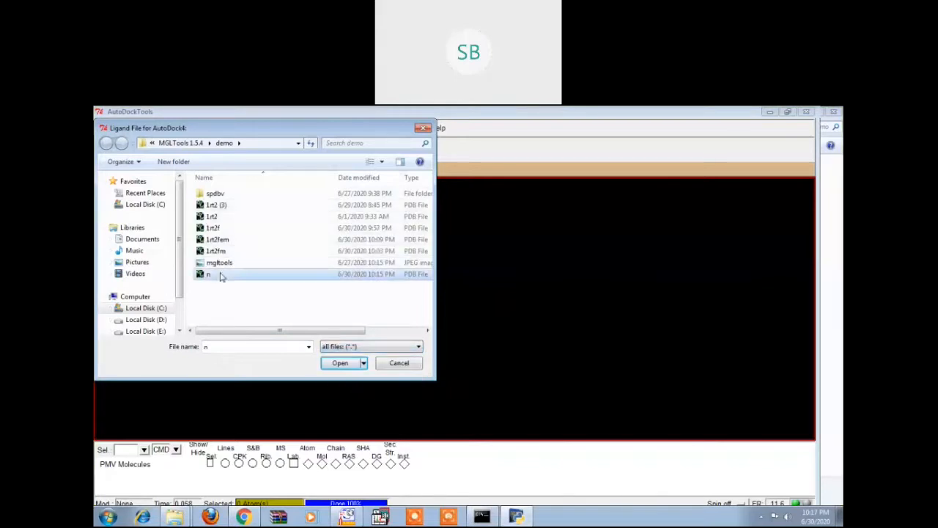
{"action": "left_click", "coordinate": [341, 364]}
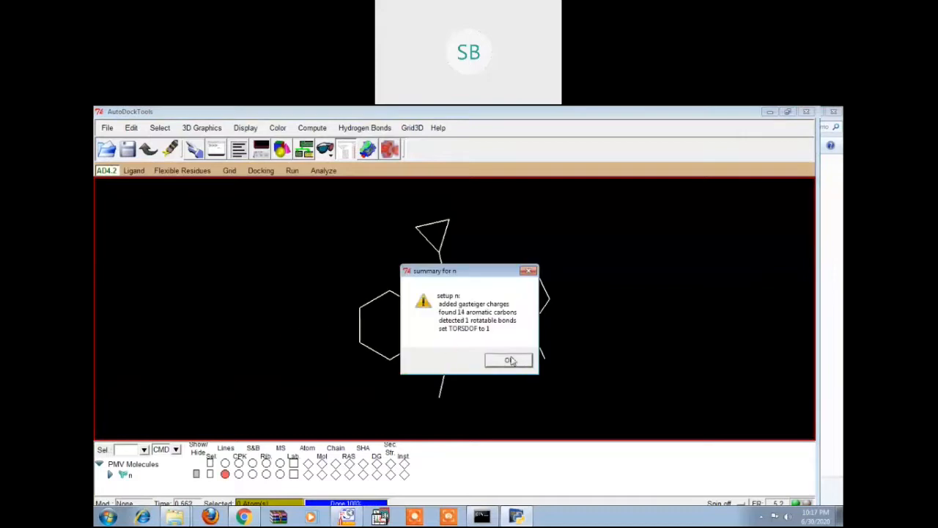
{"action": "left_click", "coordinate": [507, 359]}
Step: Detect the root of the ligand's torsion tree and hide its root marker
{"action": "left_click", "coordinate": [134, 170]}
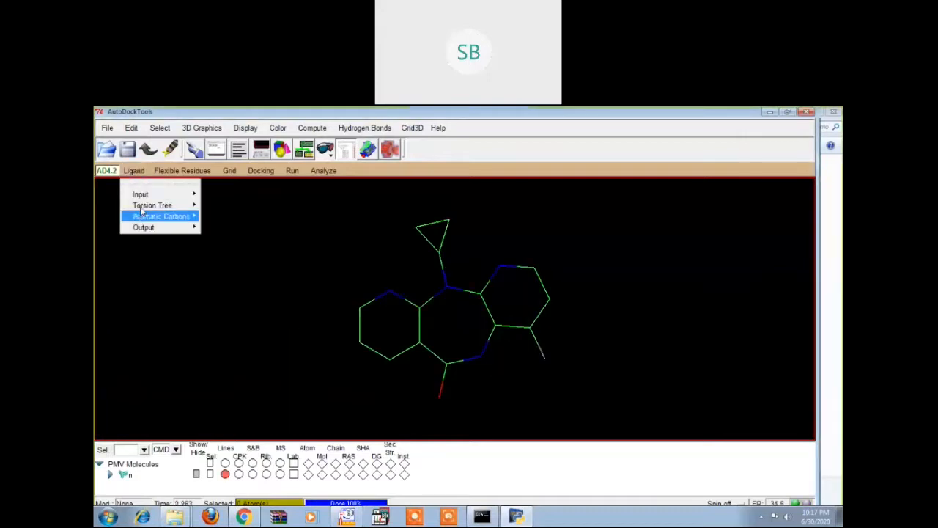
{"action": "mouse_move", "coordinate": [154, 205]}
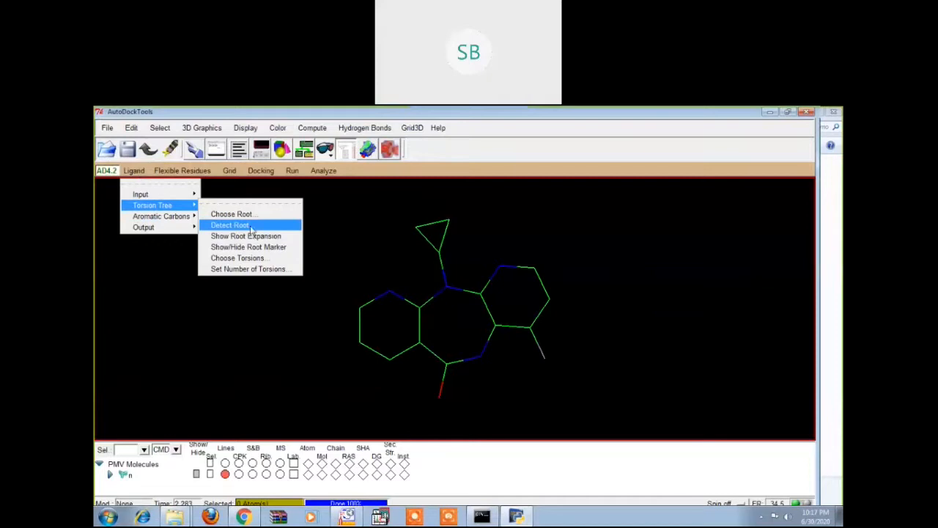
{"action": "left_click", "coordinate": [252, 227]}
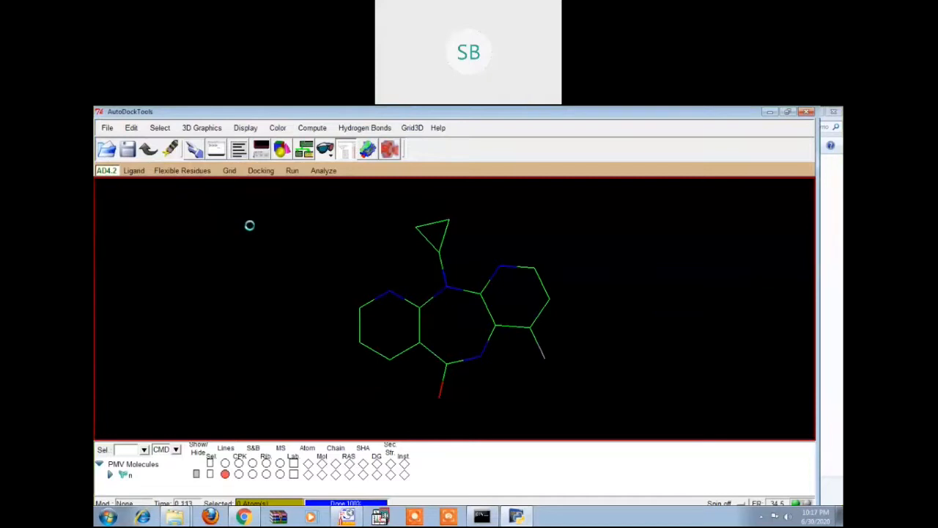
{"action": "left_click", "coordinate": [134, 170]}
{"action": "mouse_move", "coordinate": [147, 208]}
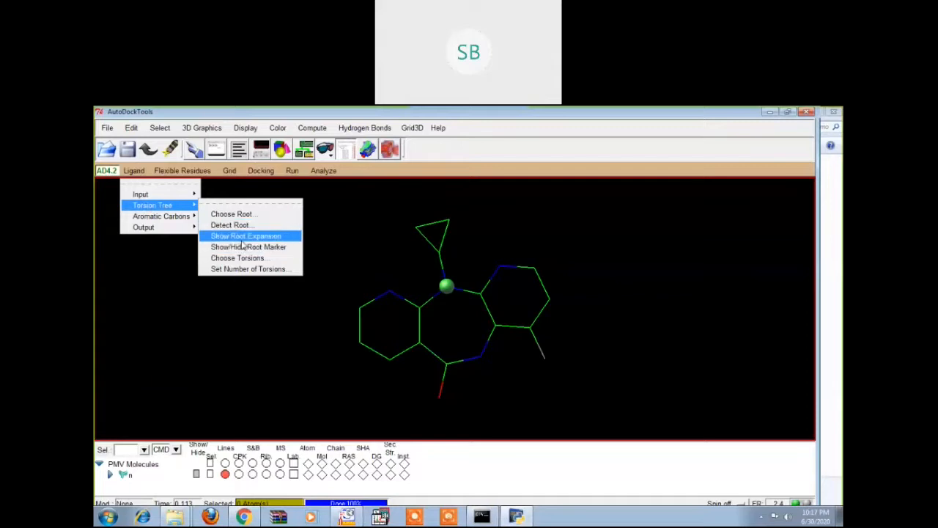
{"action": "left_click", "coordinate": [260, 248]}
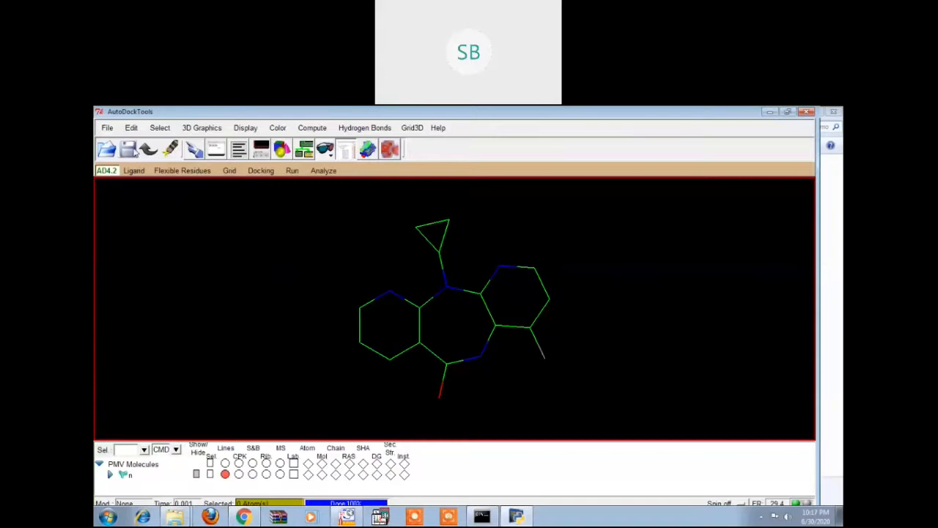
Step: Assign AD4 atom types to the ligand and compute its Gasteiger charges
{"action": "left_click", "coordinate": [131, 128]}
{"action": "mouse_move", "coordinate": [144, 185]}
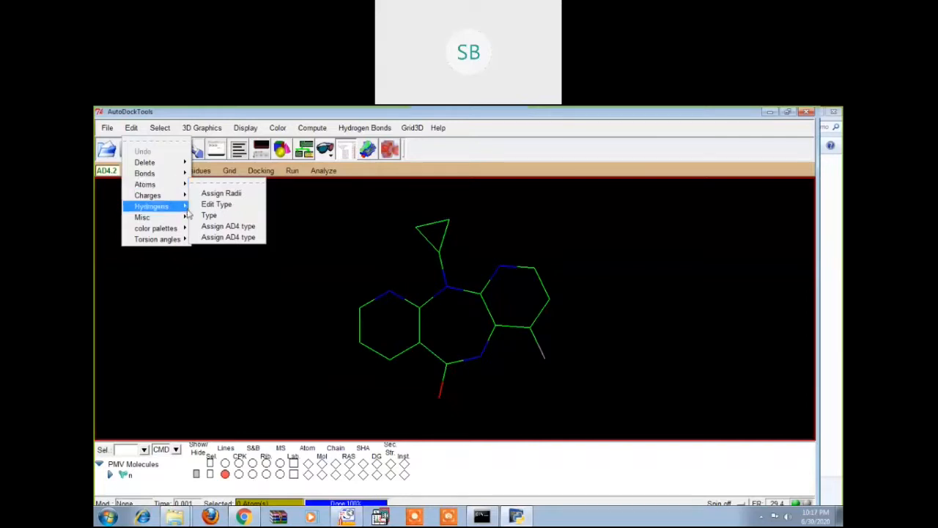
{"action": "mouse_move", "coordinate": [185, 208]}
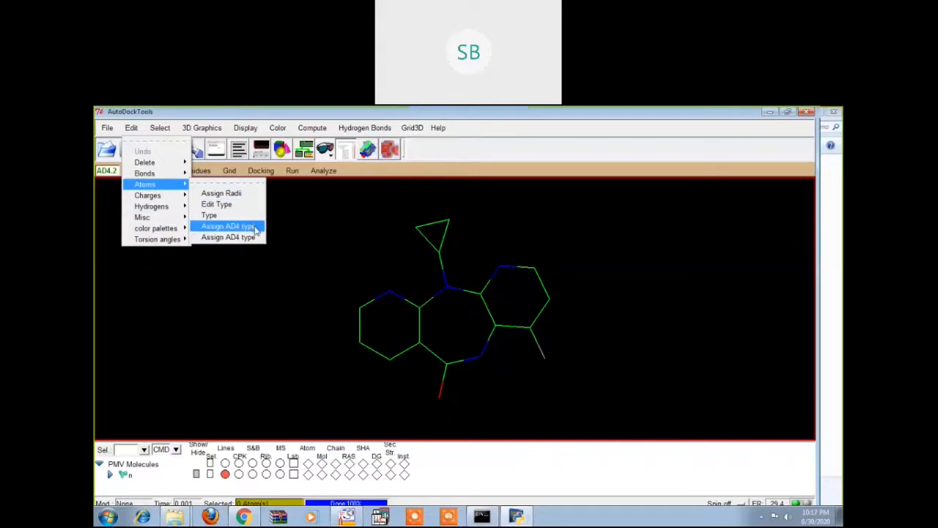
{"action": "left_click", "coordinate": [256, 229]}
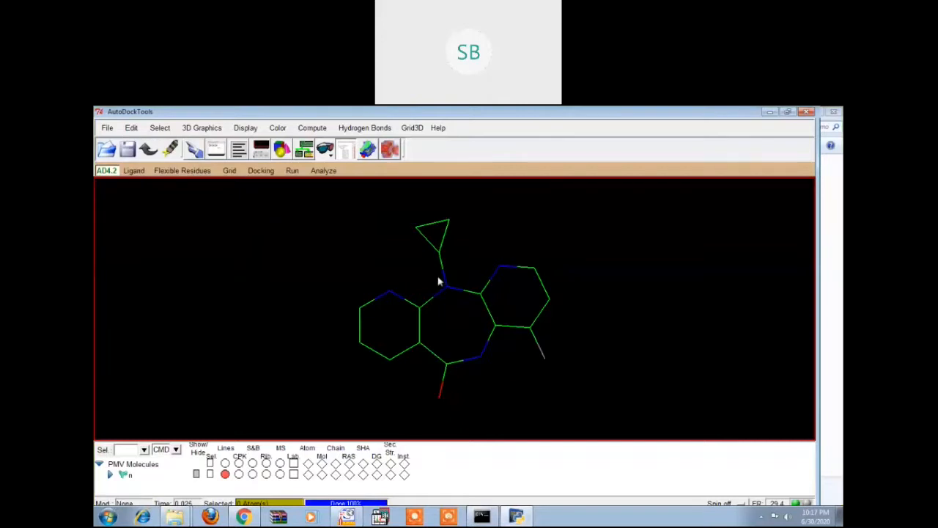
{"action": "left_click", "coordinate": [132, 128]}
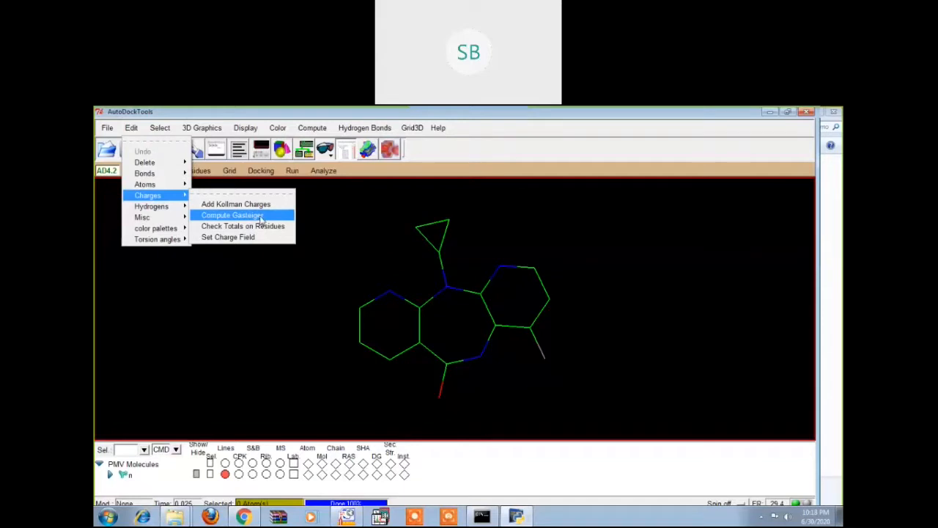
{"action": "left_click", "coordinate": [260, 217]}
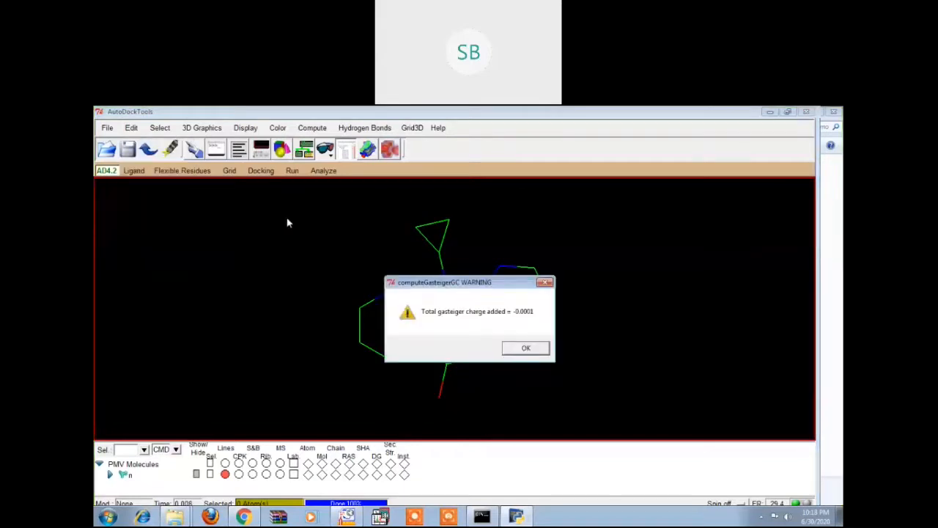
{"action": "left_click", "coordinate": [525, 349]}
Step: Save the prepared ligand as the PDBQT file n in the demo folder
{"action": "left_click", "coordinate": [136, 172]}
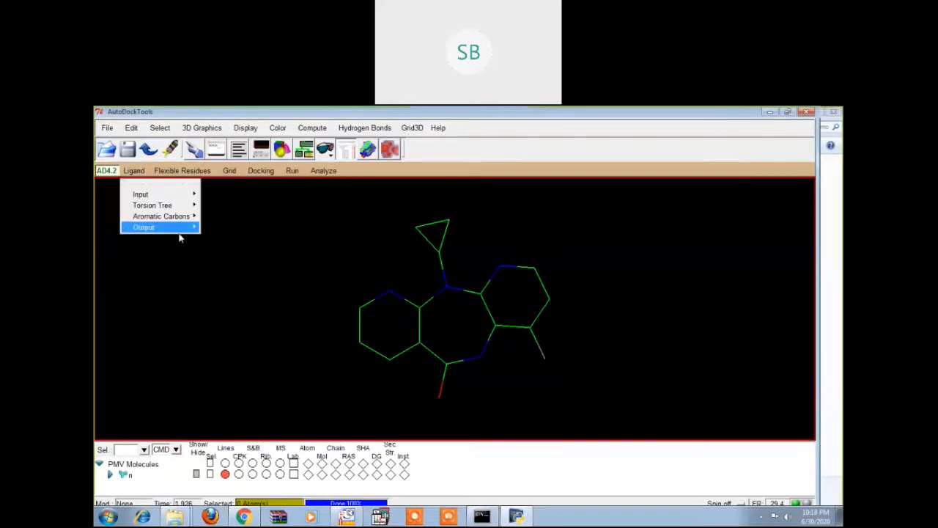
{"action": "mouse_move", "coordinate": [179, 230]}
{"action": "left_click", "coordinate": [228, 234]}
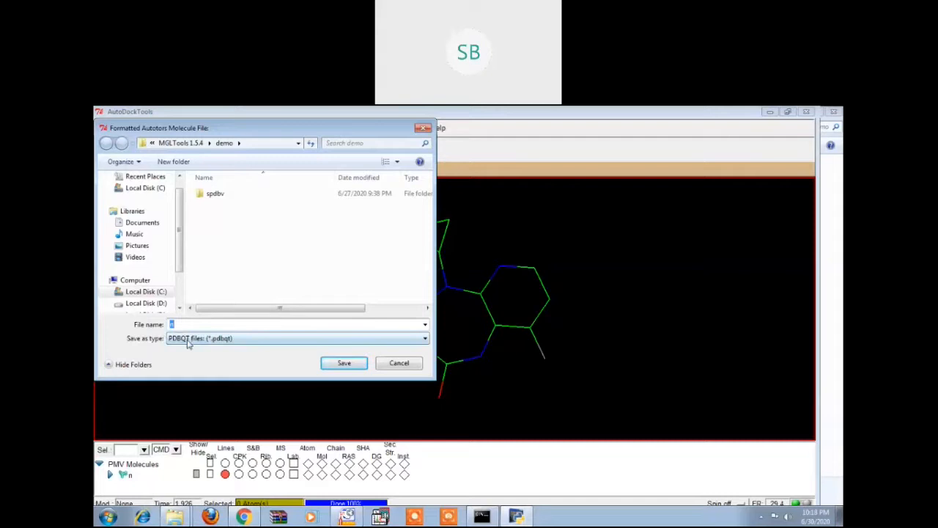
{"action": "left_click", "coordinate": [355, 365]}
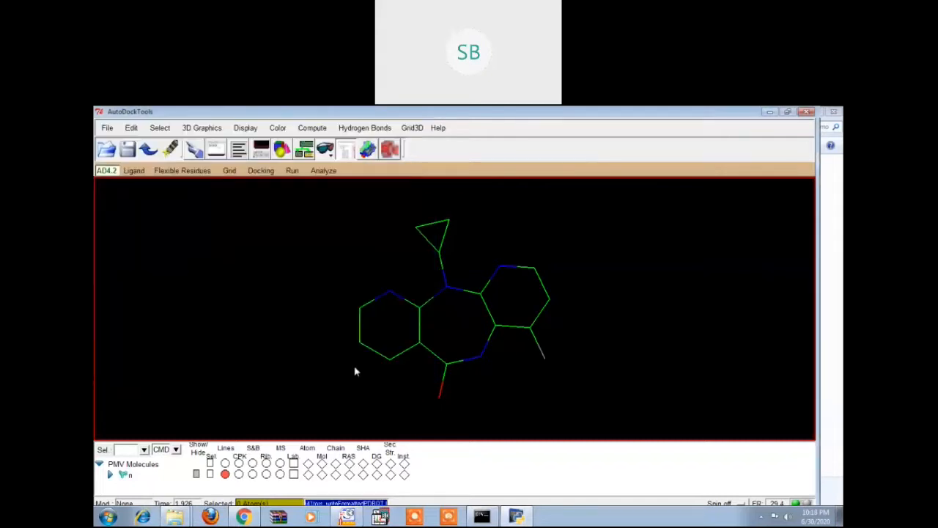
Step: Delete all molecules from the viewer and confirm resetting the undo list
{"action": "left_click", "coordinate": [131, 131]}
{"action": "mouse_move", "coordinate": [146, 164]}
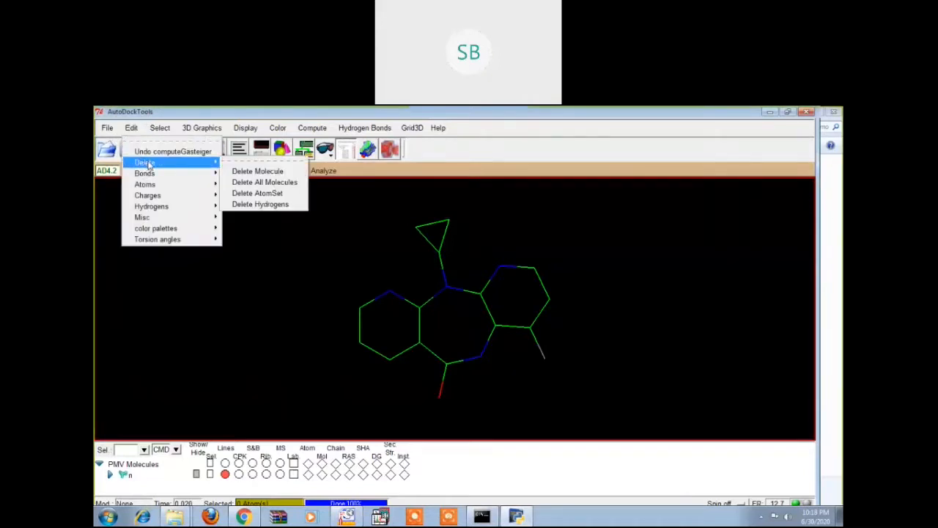
{"action": "left_click", "coordinate": [297, 184]}
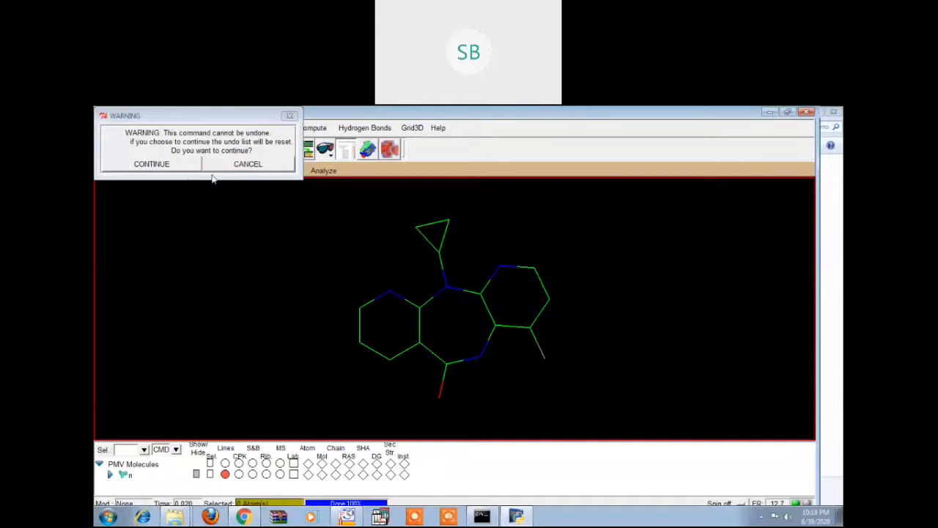
{"action": "left_click", "coordinate": [182, 166]}
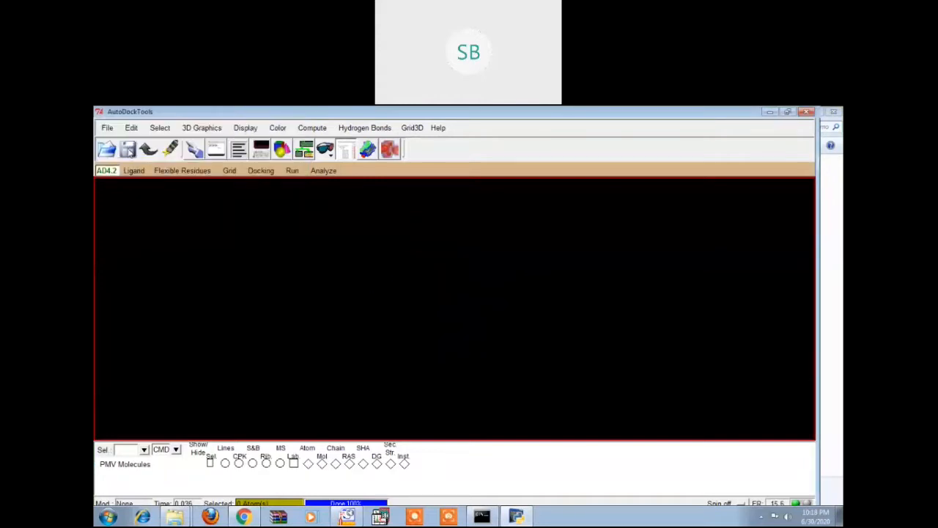
Step: Load the protein file 1rt2fem from the demo folder and color it by atom type
{"action": "left_click", "coordinate": [107, 128]}
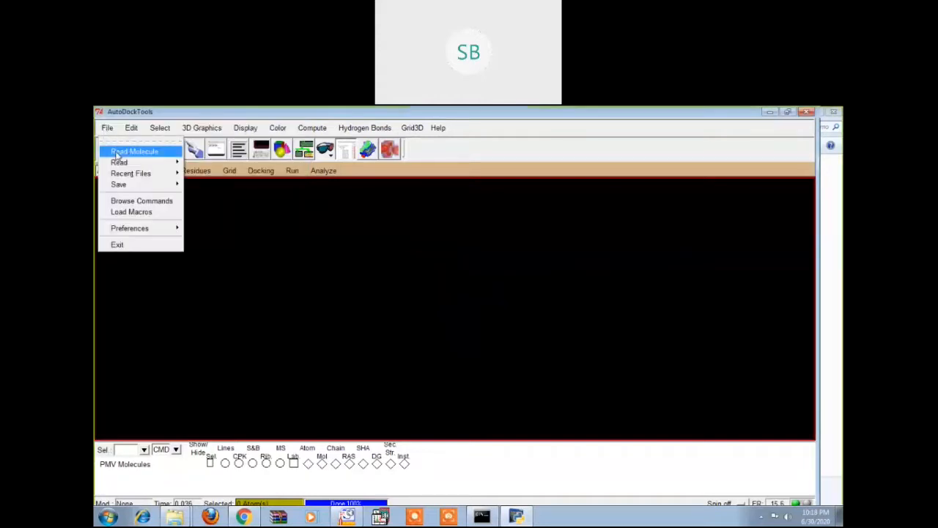
{"action": "left_click", "coordinate": [132, 151]}
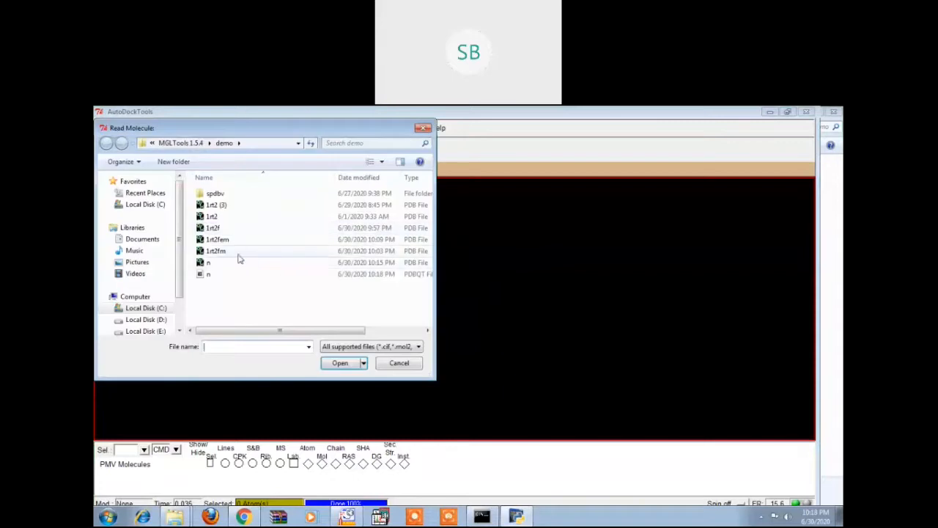
{"action": "left_click", "coordinate": [245, 243]}
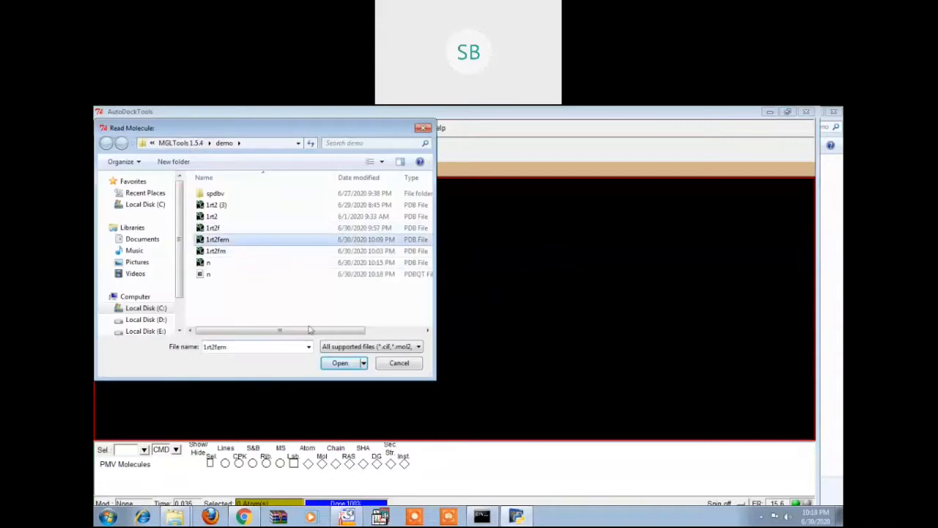
{"action": "left_click", "coordinate": [352, 364]}
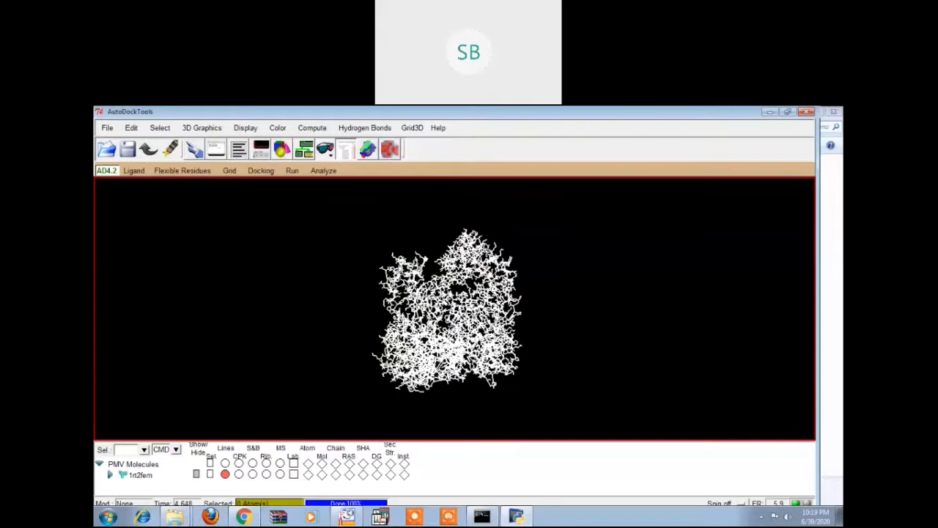
{"action": "left_click", "coordinate": [308, 475]}
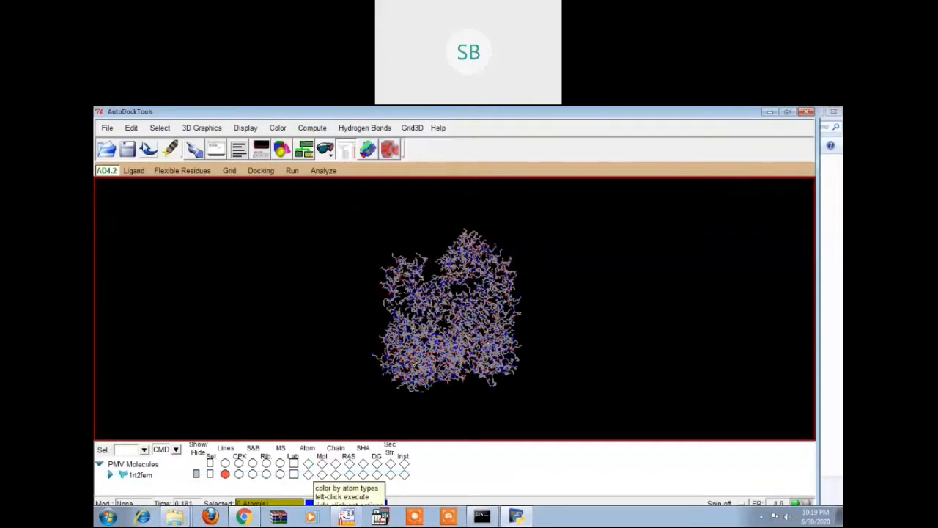
Step: Add hydrogens to the protein with Polar Only, the noBondOrder method and atom renumbering set to yes
{"action": "left_click", "coordinate": [133, 129]}
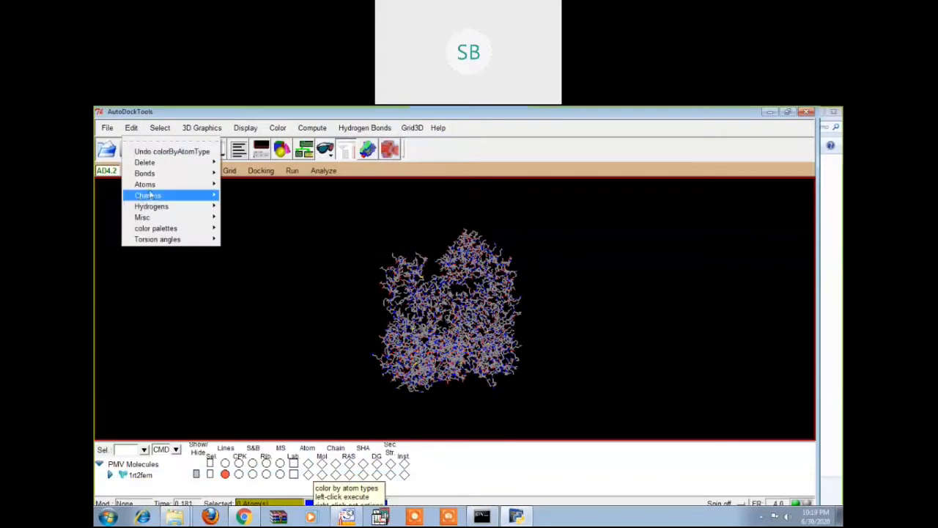
{"action": "mouse_move", "coordinate": [151, 186]}
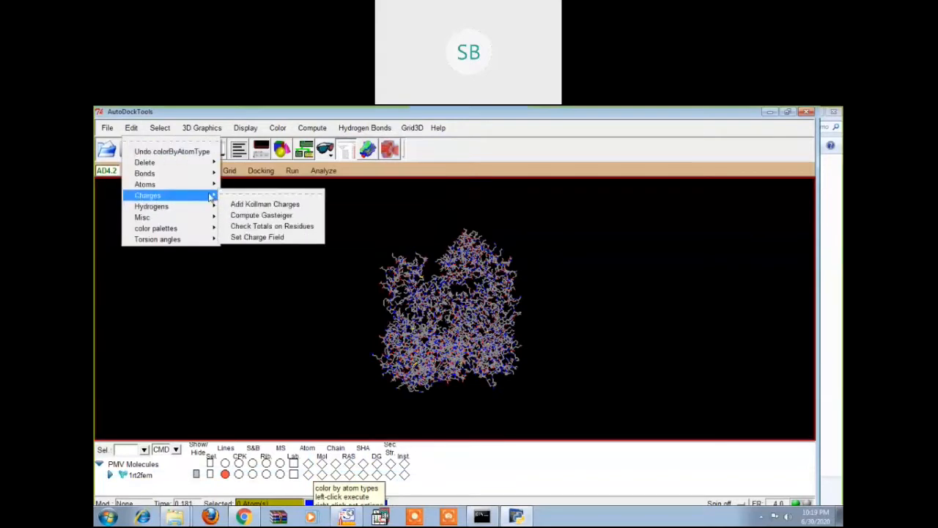
{"action": "mouse_move", "coordinate": [193, 211]}
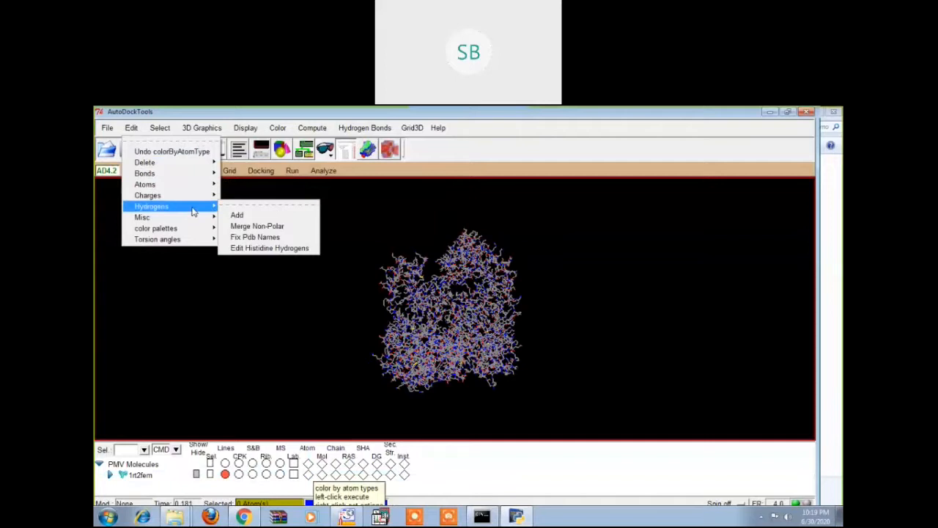
{"action": "left_click", "coordinate": [238, 215]}
{"action": "left_click", "coordinate": [420, 241]}
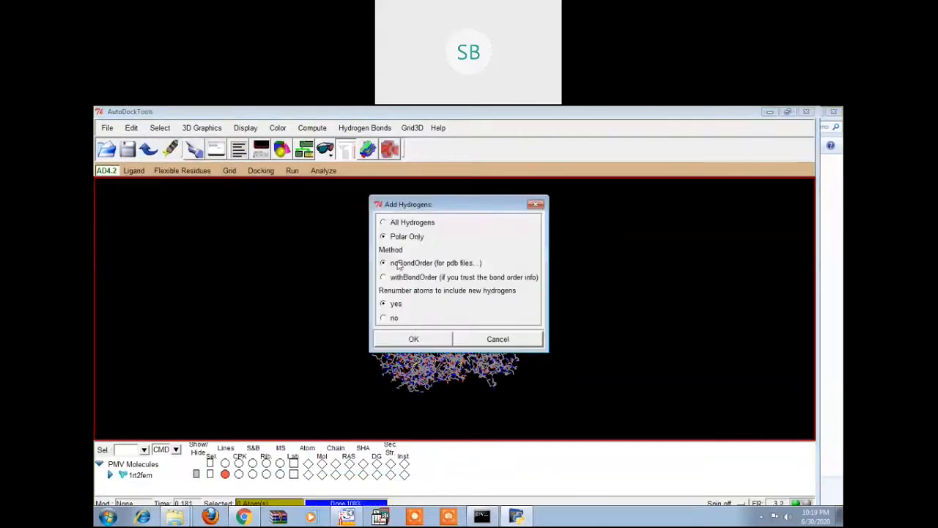
{"action": "left_click", "coordinate": [415, 340]}
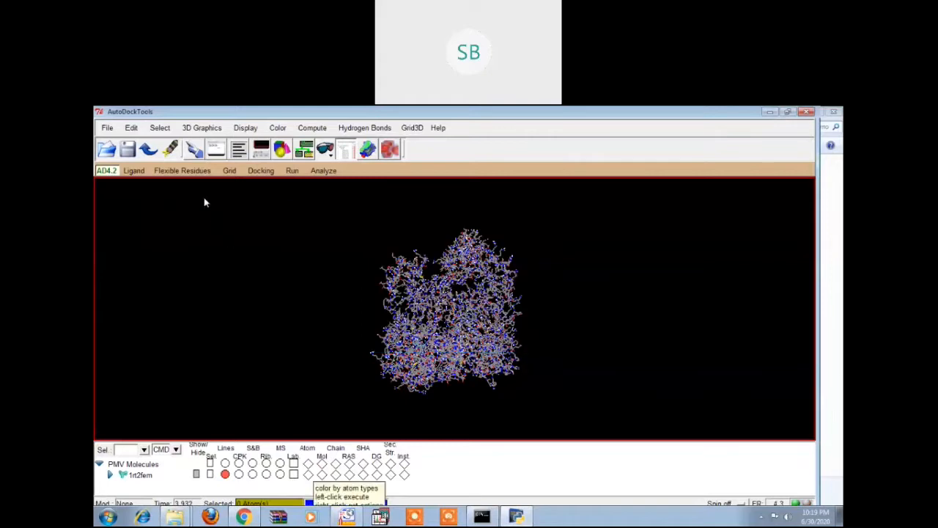
Step: Assign AD4 atom types to the protein 1rt2fem
{"action": "left_click", "coordinate": [131, 128]}
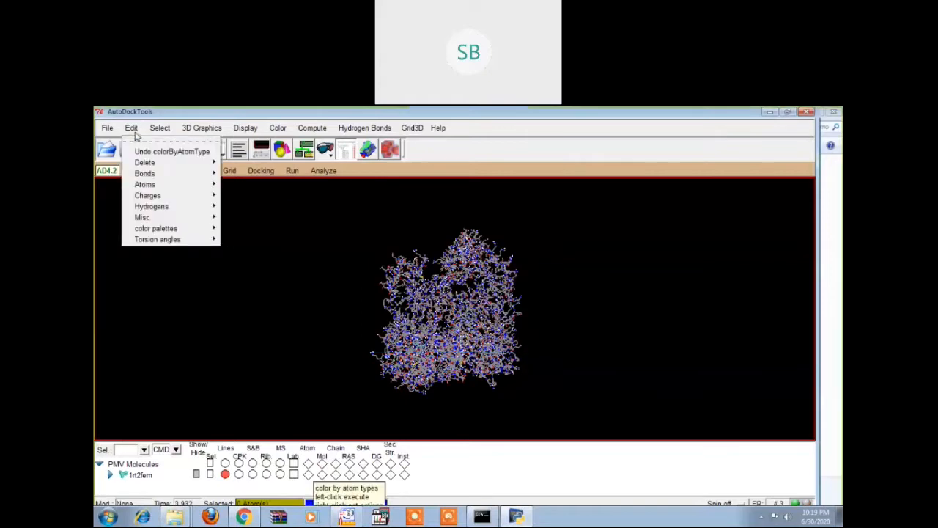
{"action": "mouse_move", "coordinate": [172, 186]}
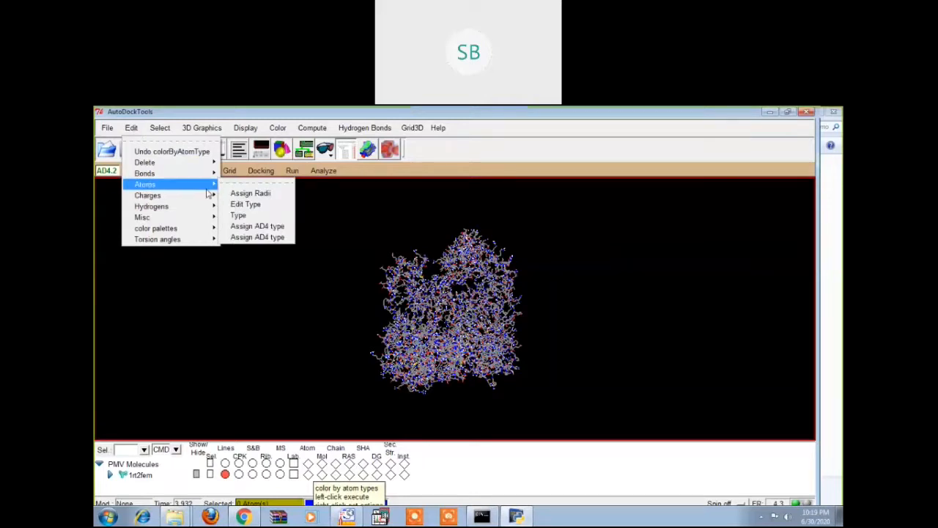
{"action": "mouse_move", "coordinate": [212, 192]}
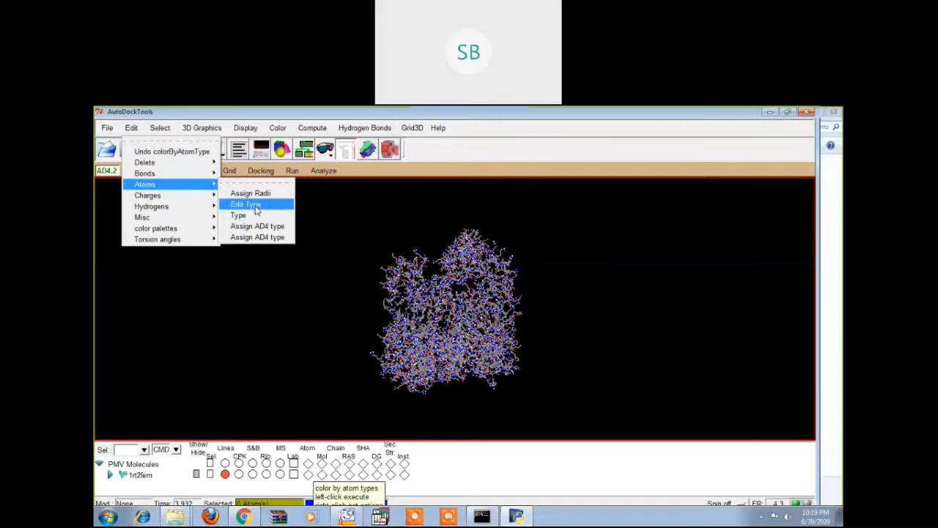
{"action": "left_click", "coordinate": [260, 228]}
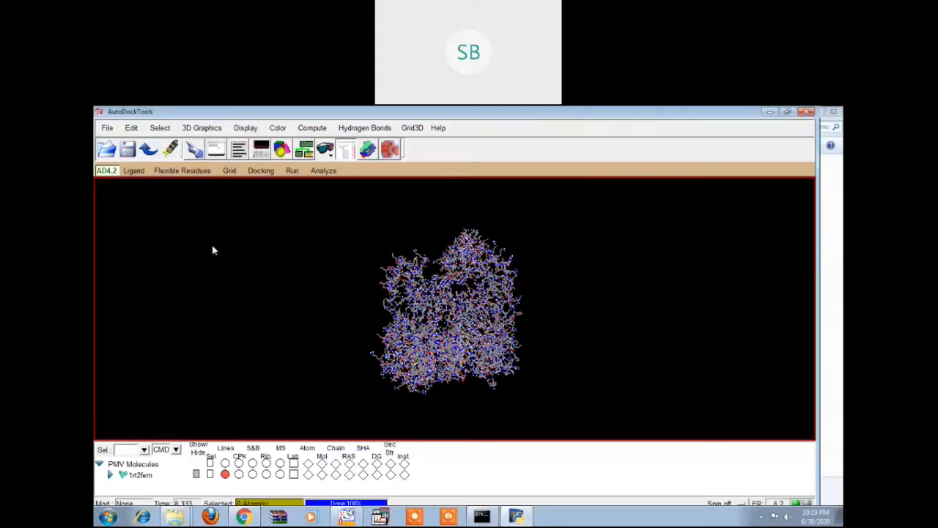
Step: Compute Gasteiger charges for the protein and acknowledge the total charge message
{"action": "left_click", "coordinate": [131, 127]}
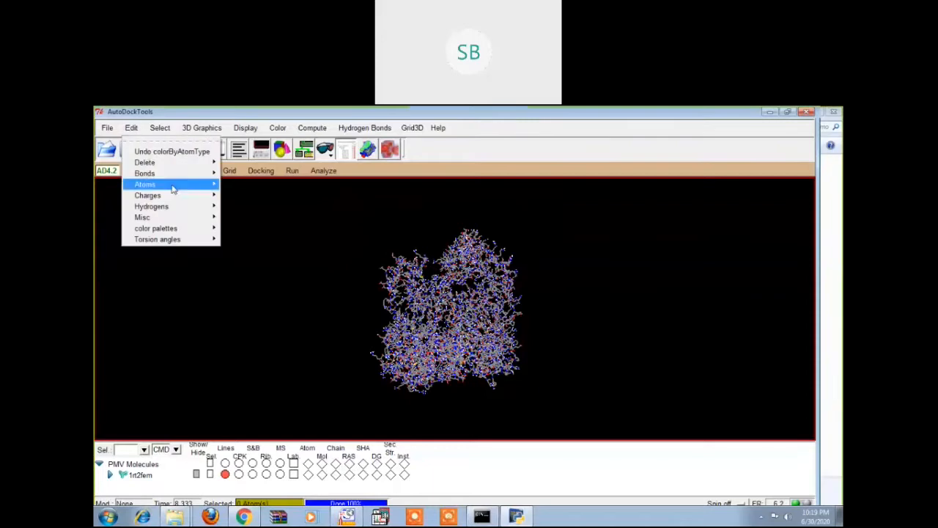
{"action": "mouse_move", "coordinate": [178, 195]}
{"action": "left_click", "coordinate": [273, 215]}
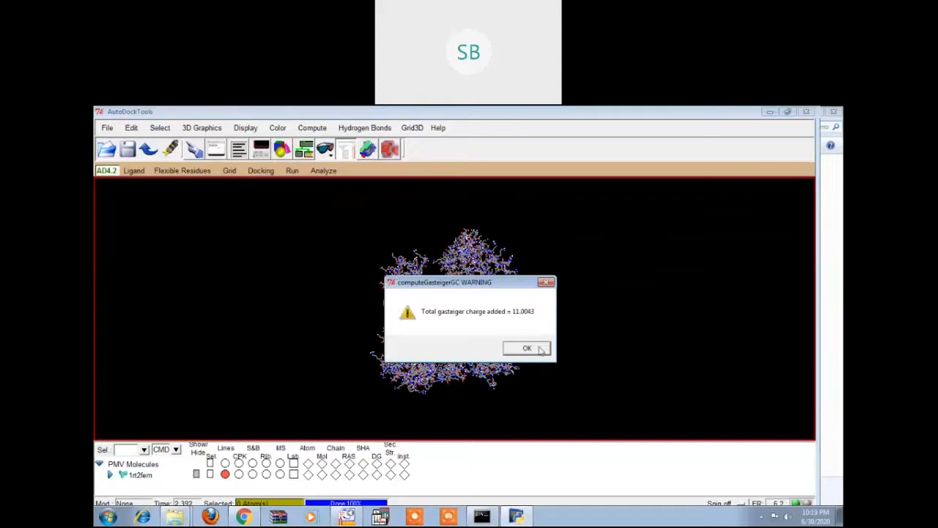
{"action": "left_click", "coordinate": [540, 350]}
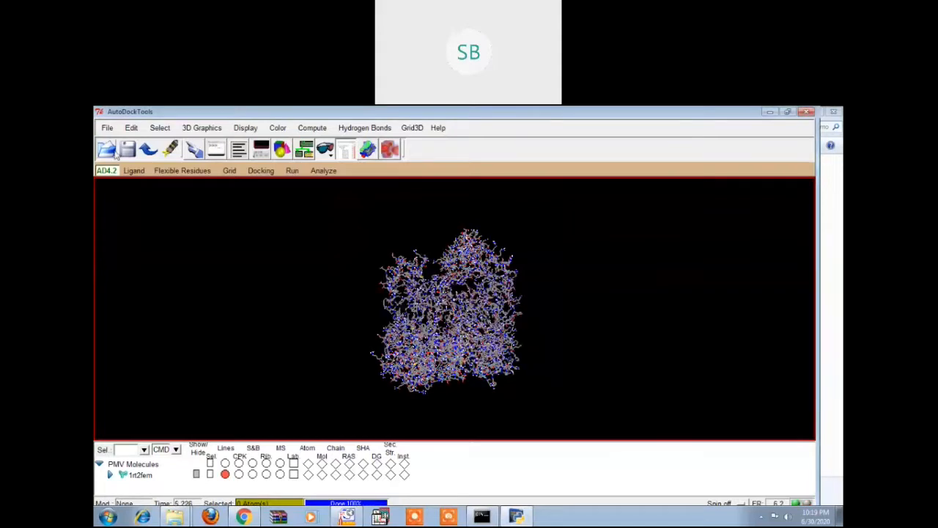
Step: Save the protein as a PDB file in the demo folder with ATOM and HETATM records, Sort Nodes and Save Transformed Coords enabled
{"action": "left_click", "coordinate": [108, 128]}
{"action": "mouse_move", "coordinate": [138, 186]}
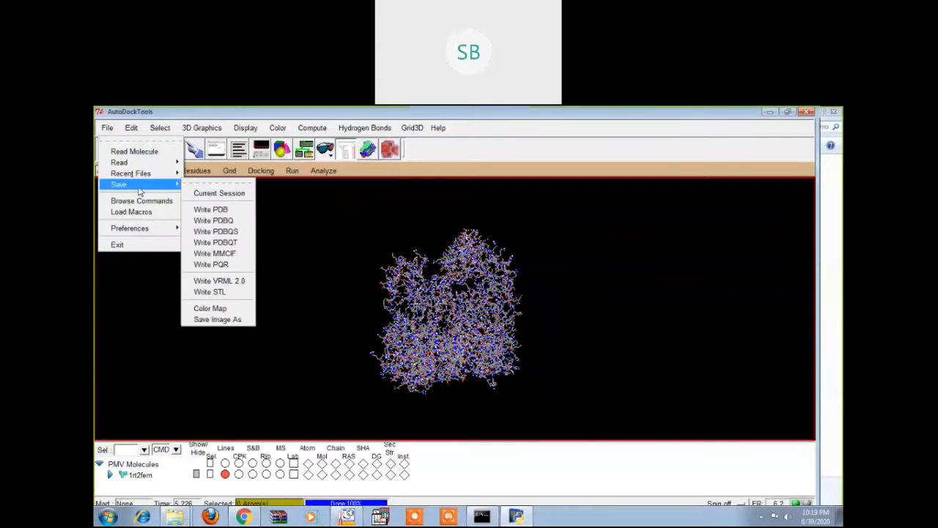
{"action": "left_click", "coordinate": [218, 211]}
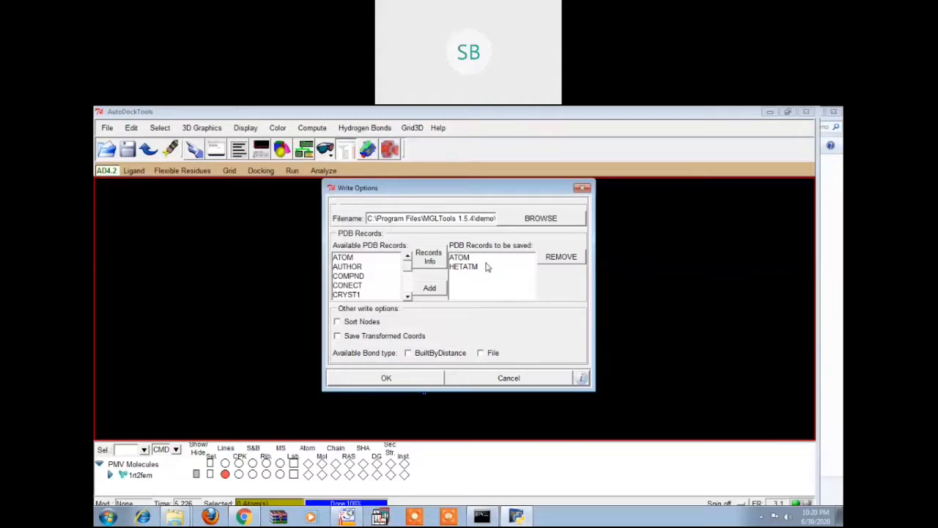
{"action": "left_click_drag", "start_coordinate": [488, 258], "coordinate": [489, 268]}
{"action": "left_click", "coordinate": [381, 323]}
{"action": "left_click", "coordinate": [384, 338]}
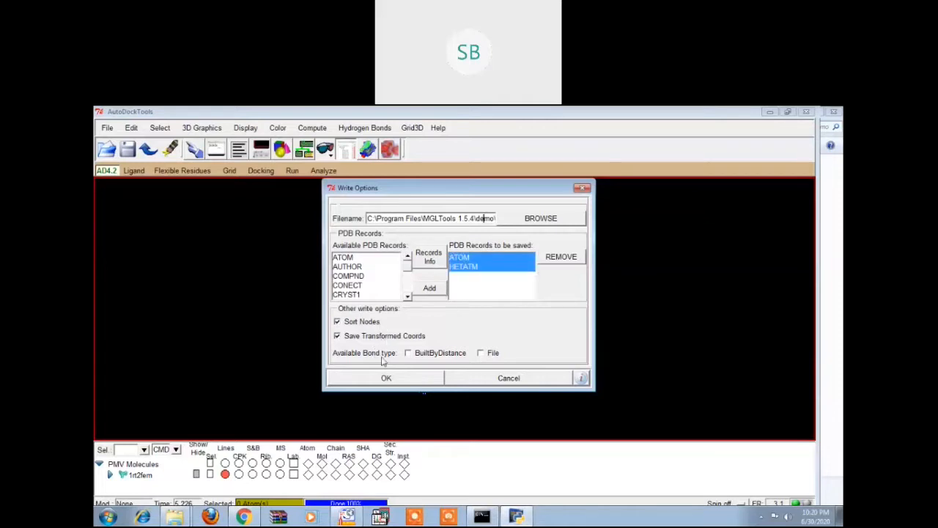
{"action": "left_click", "coordinate": [385, 376]}
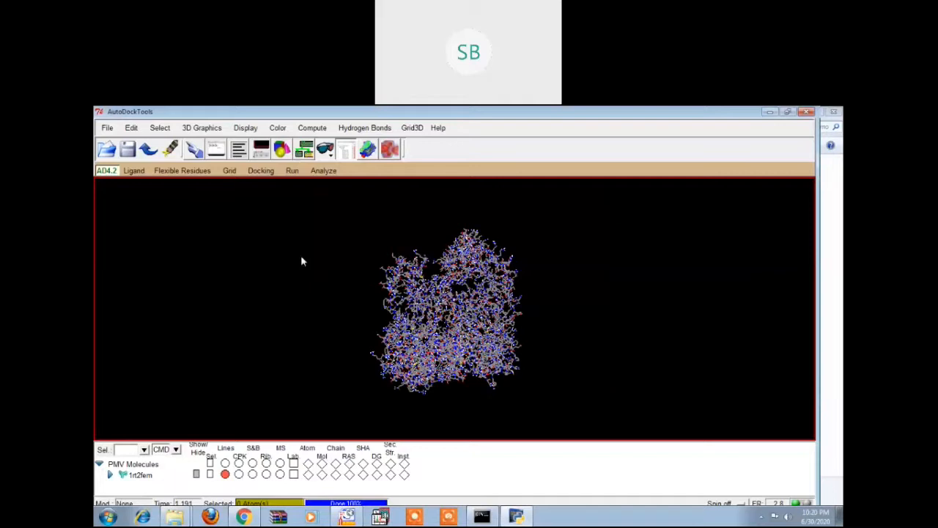
Step: Delete all molecules to clear the protein from the viewer, accepting the undo list reset
{"action": "left_click", "coordinate": [132, 128]}
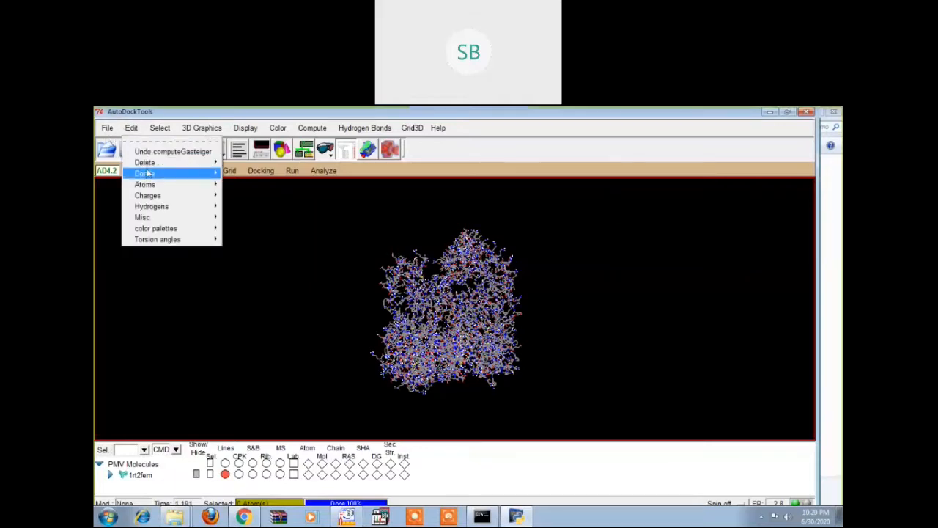
{"action": "mouse_move", "coordinate": [150, 162]}
{"action": "left_click", "coordinate": [249, 182]}
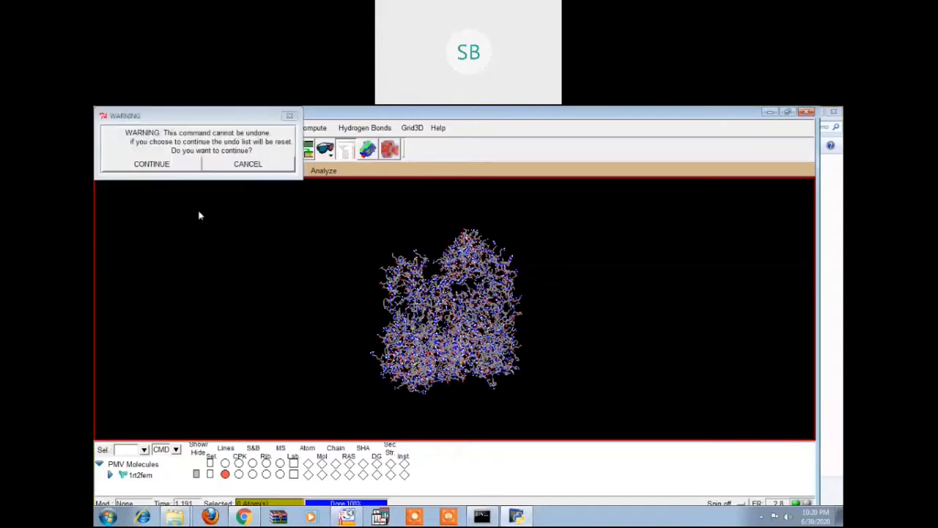
{"action": "key", "text": "Return"}
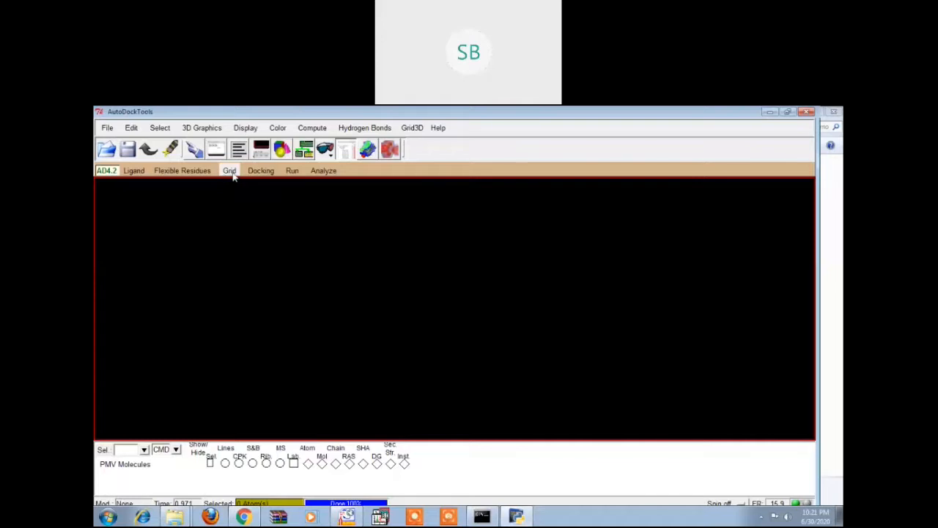
Step: Open 1rt2fem.pdb as the grid macromolecule, showing all file types, and save it as the PDBQT file 1rt2fem
{"action": "left_click", "coordinate": [229, 171]}
{"action": "mouse_move", "coordinate": [256, 206]}
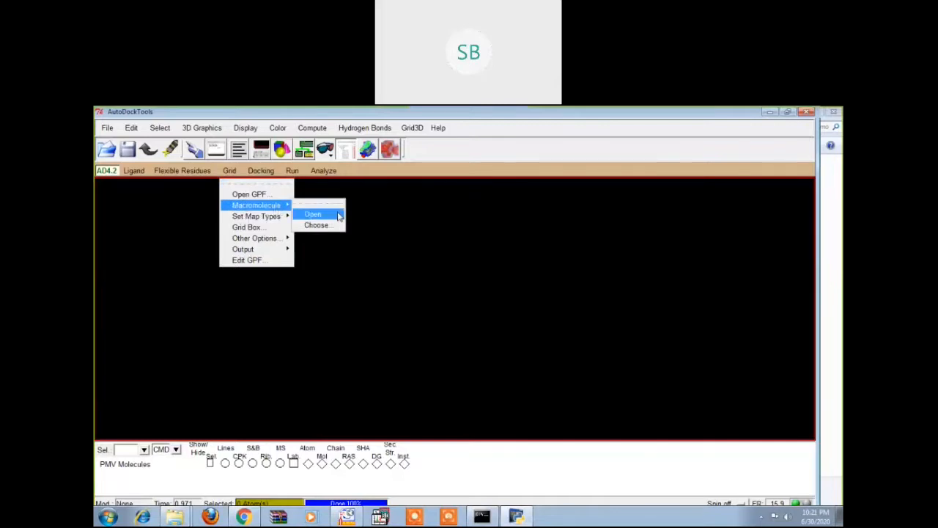
{"action": "left_click", "coordinate": [339, 214]}
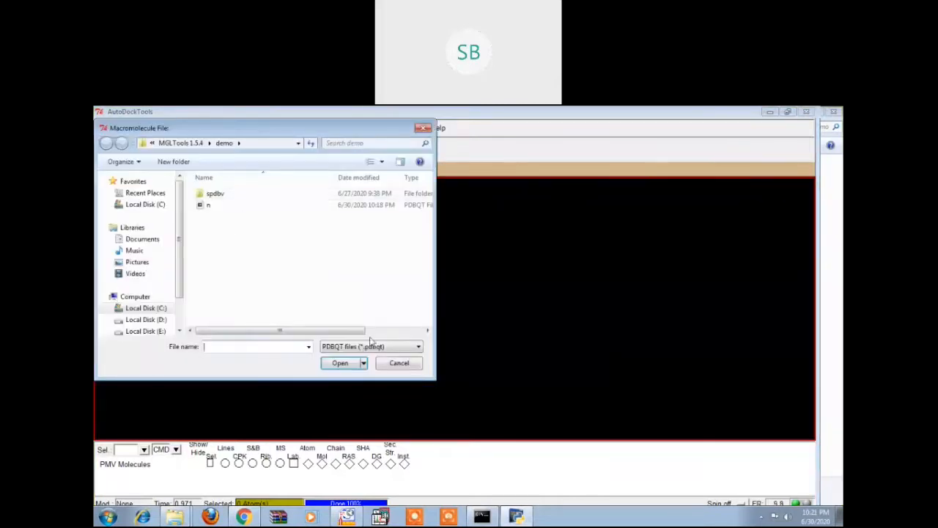
{"action": "left_click", "coordinate": [372, 346]}
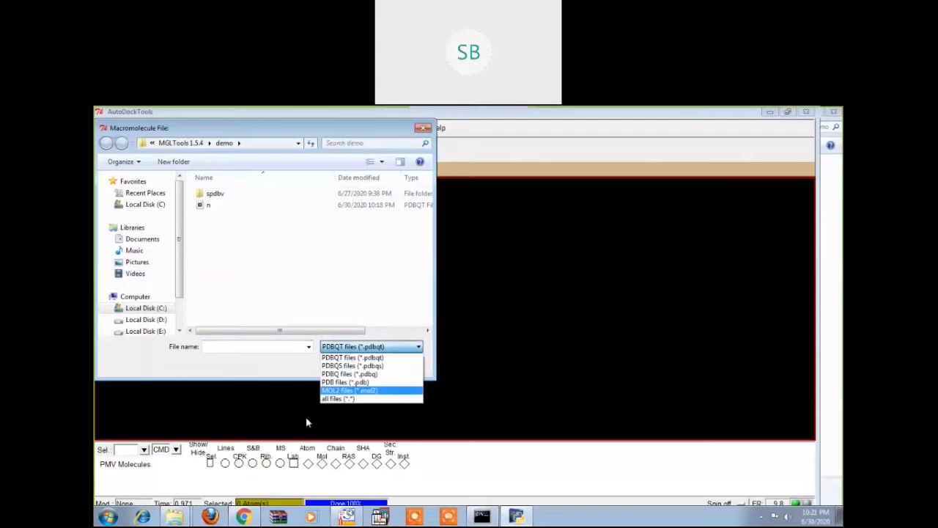
{"action": "left_click", "coordinate": [352, 400]}
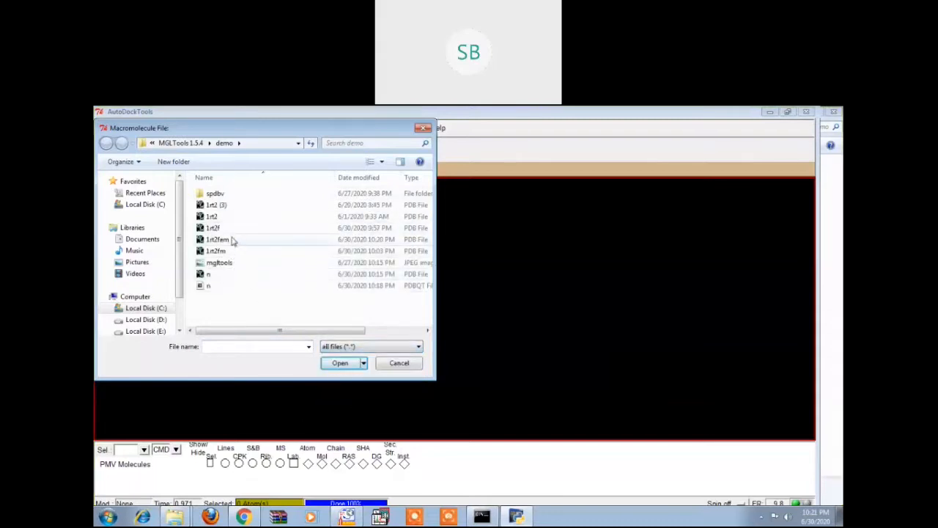
{"action": "left_click", "coordinate": [231, 243]}
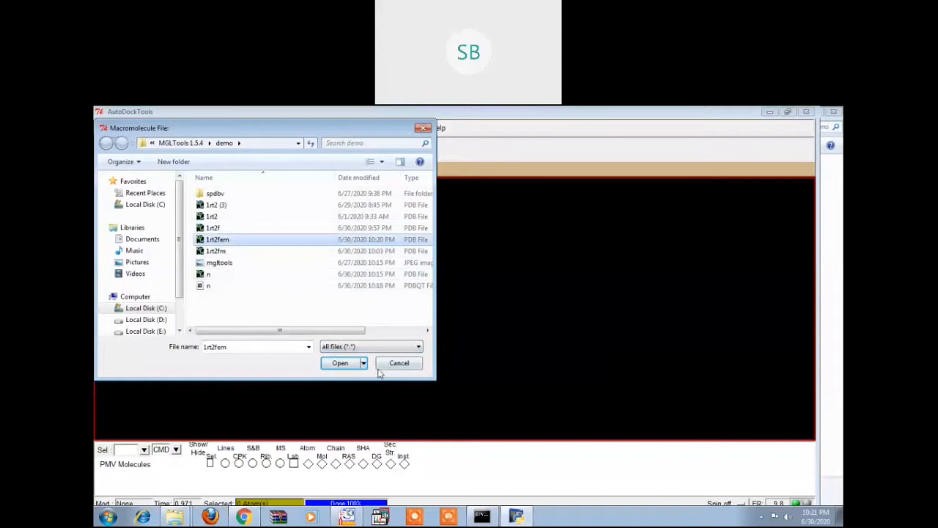
{"action": "left_click", "coordinate": [336, 363]}
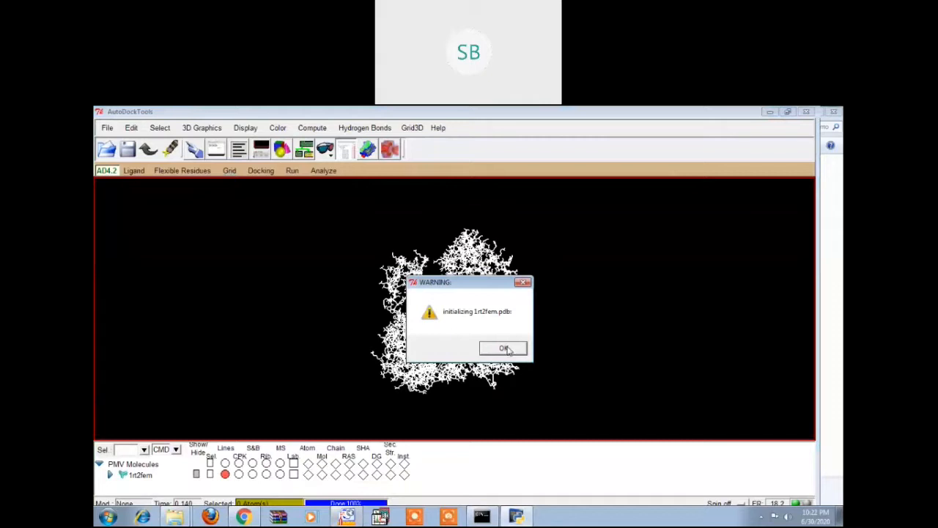
{"action": "left_click", "coordinate": [503, 348]}
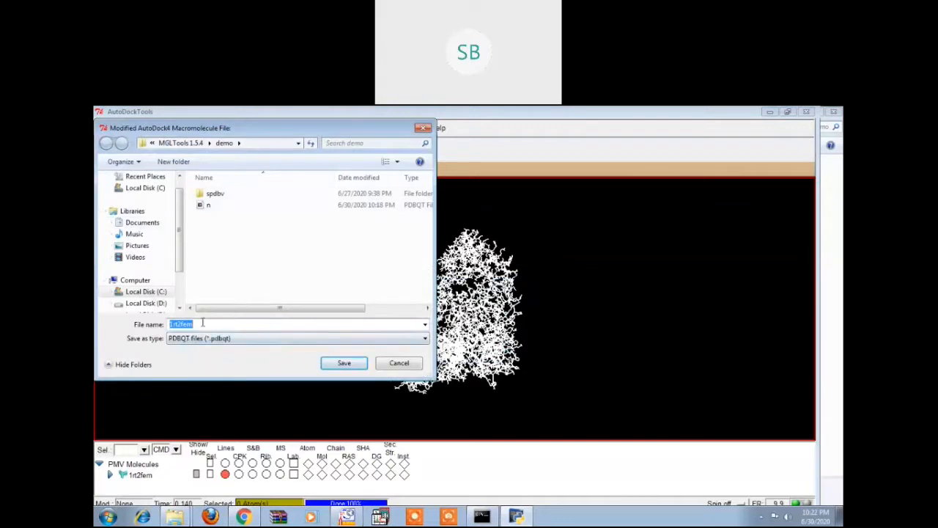
{"action": "left_click", "coordinate": [349, 363]}
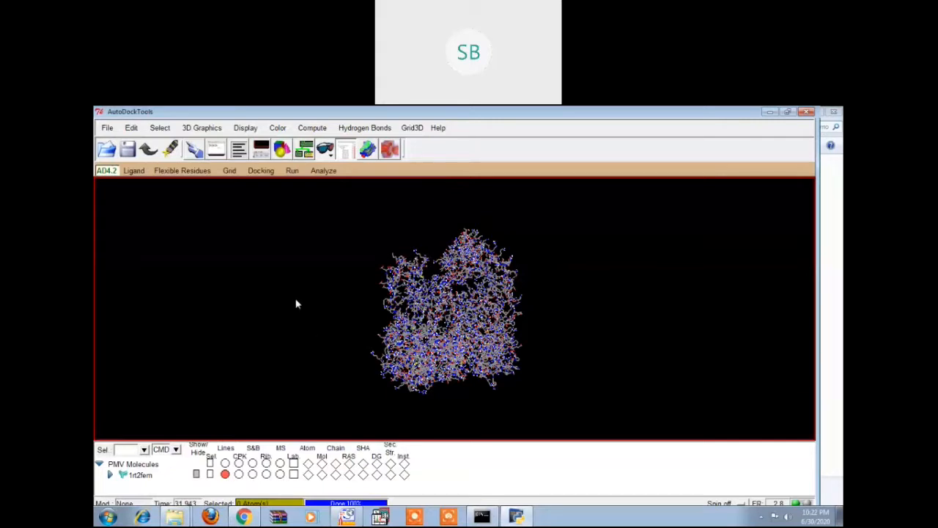
Step: Choose 1rt2fem as the grid macromolecule, accept its initialization, and save it over the existing 1rt2fem.pdbqt in the demo folder
{"action": "left_click", "coordinate": [230, 171]}
{"action": "mouse_move", "coordinate": [260, 205]}
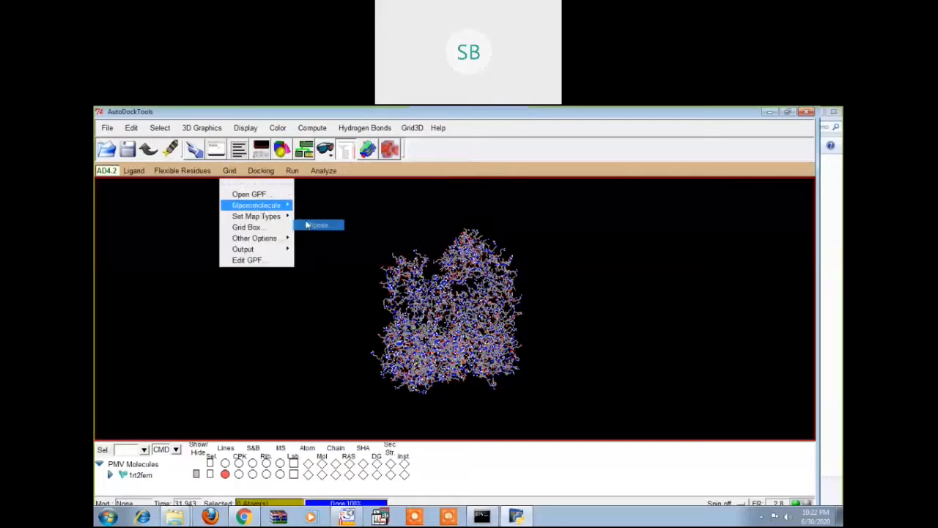
{"action": "left_click", "coordinate": [315, 226]}
{"action": "left_click", "coordinate": [125, 147]}
{"action": "left_click", "coordinate": [150, 260]}
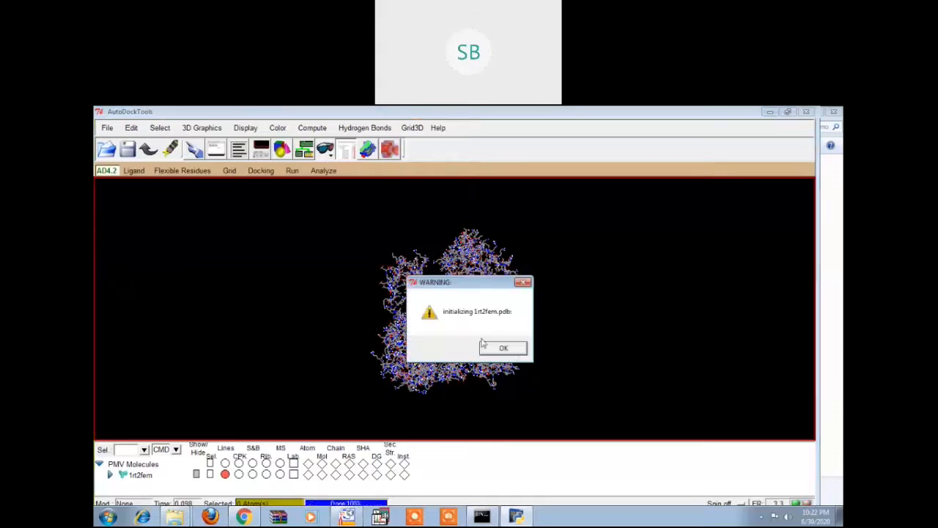
{"action": "left_click", "coordinate": [515, 354]}
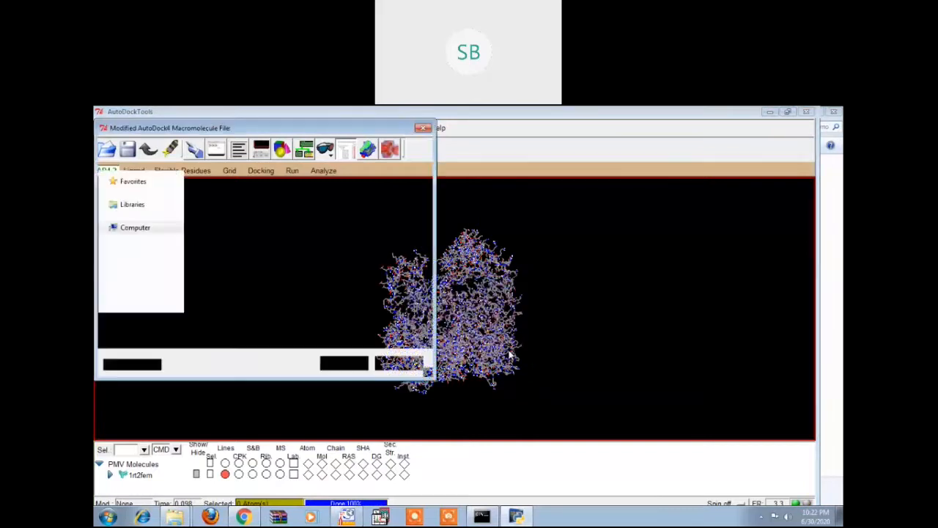
{"action": "left_click", "coordinate": [345, 363]}
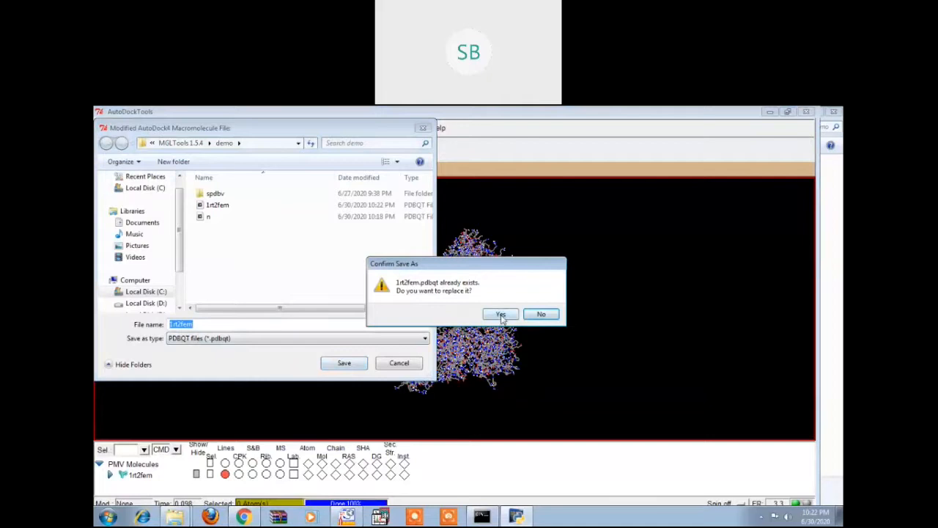
{"action": "left_click", "coordinate": [501, 314]}
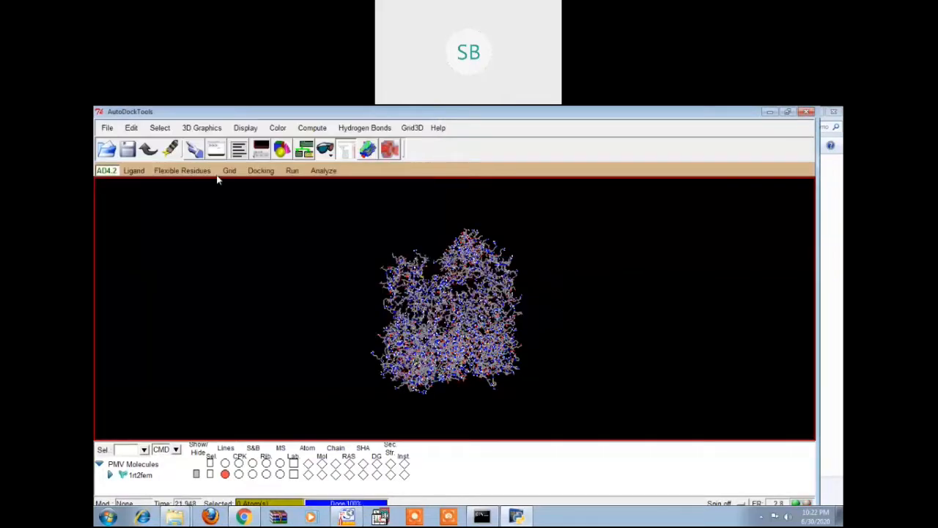
Step: Detach the molecule list into its own window and expand 1rt2fem and its chain A down to the residues
{"action": "left_click", "coordinate": [234, 171]}
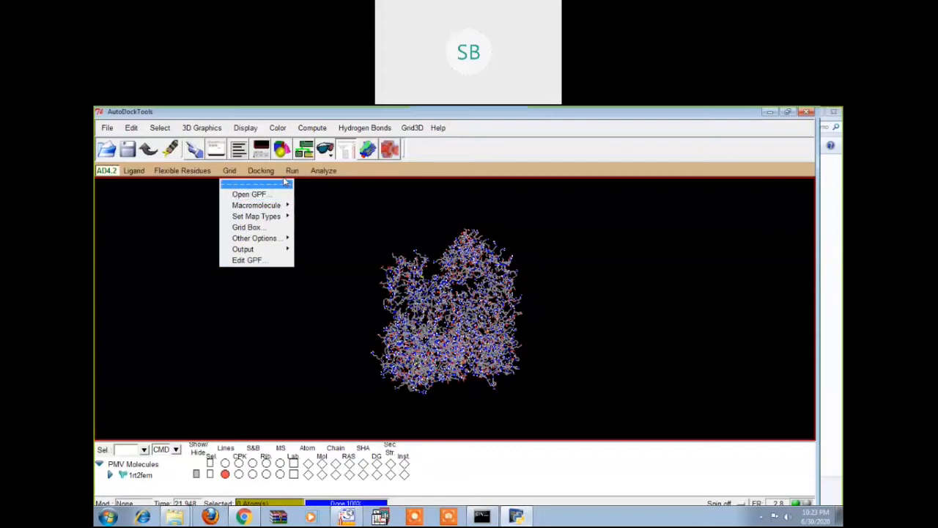
{"action": "left_click", "coordinate": [331, 243]}
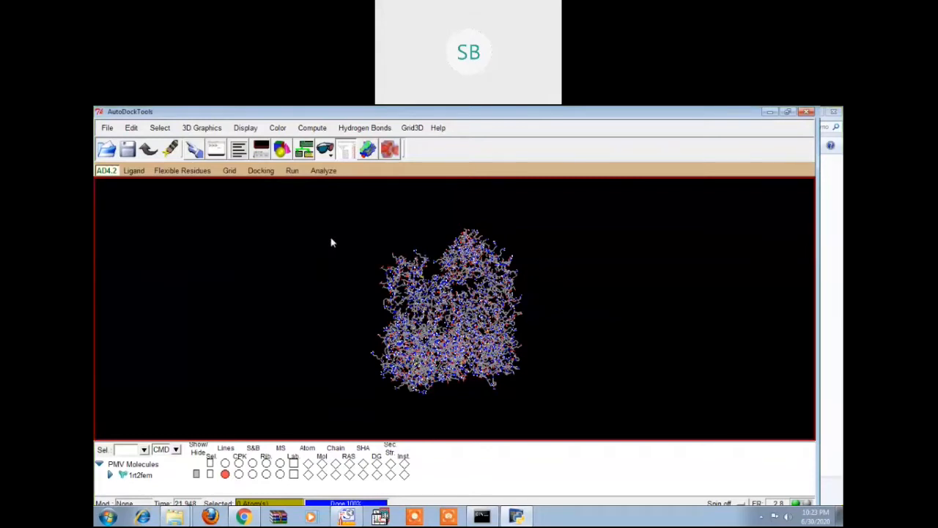
{"action": "left_click", "coordinate": [350, 150]}
{"action": "left_click_drag", "start_coordinate": [421, 209], "coordinate": [317, 203]}
{"action": "left_click", "coordinate": [345, 150]}
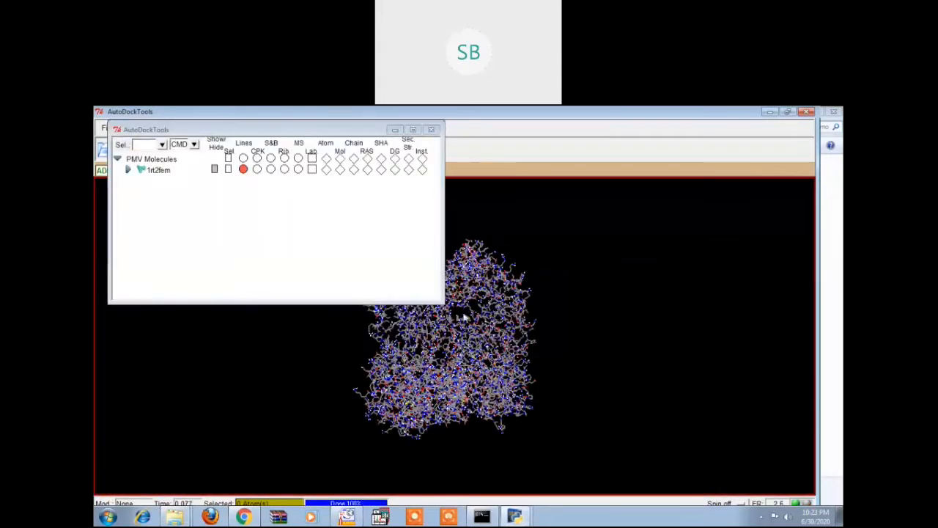
{"action": "left_click", "coordinate": [127, 169]}
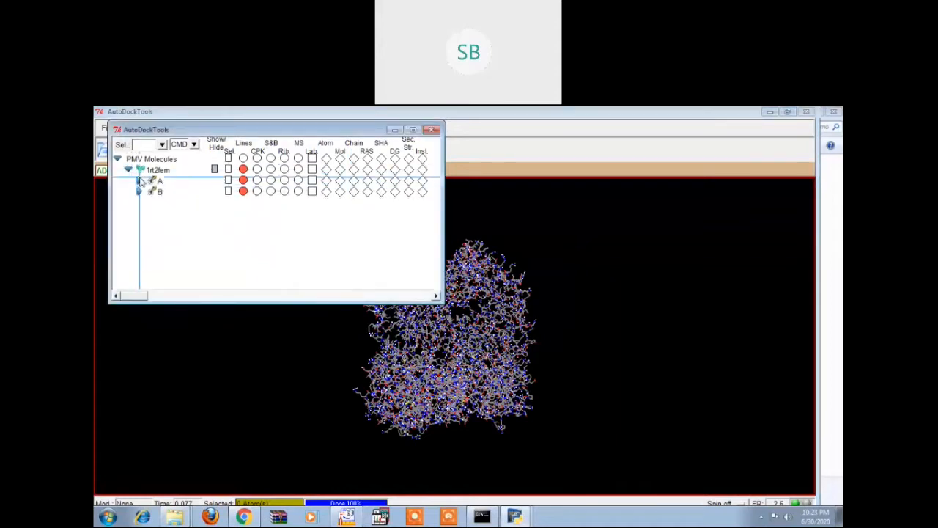
{"action": "left_click", "coordinate": [140, 180]}
{"action": "left_click_drag", "start_coordinate": [436, 154], "coordinate": [434, 201]}
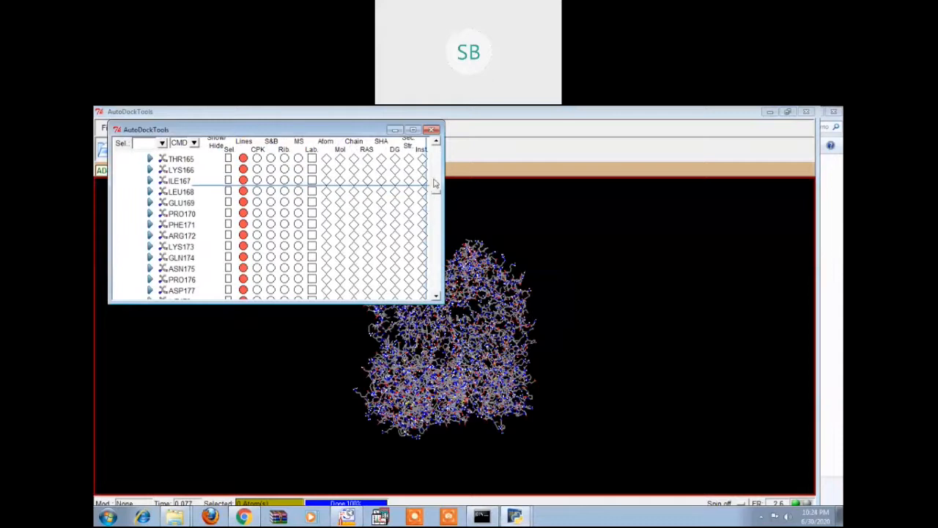
Step: Find residue LYS103 in chain A of 1rt2fem and select it
{"action": "left_click", "coordinate": [438, 180]}
{"action": "left_click", "coordinate": [438, 180]}
{"action": "left_click", "coordinate": [438, 177]}
{"action": "left_click", "coordinate": [439, 174]}
{"action": "left_click", "coordinate": [439, 174]}
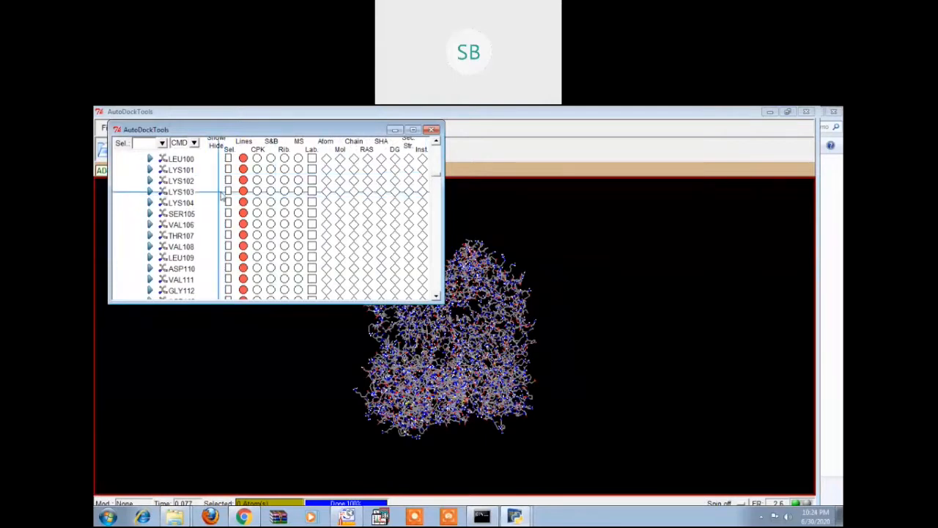
{"action": "left_click", "coordinate": [228, 191]}
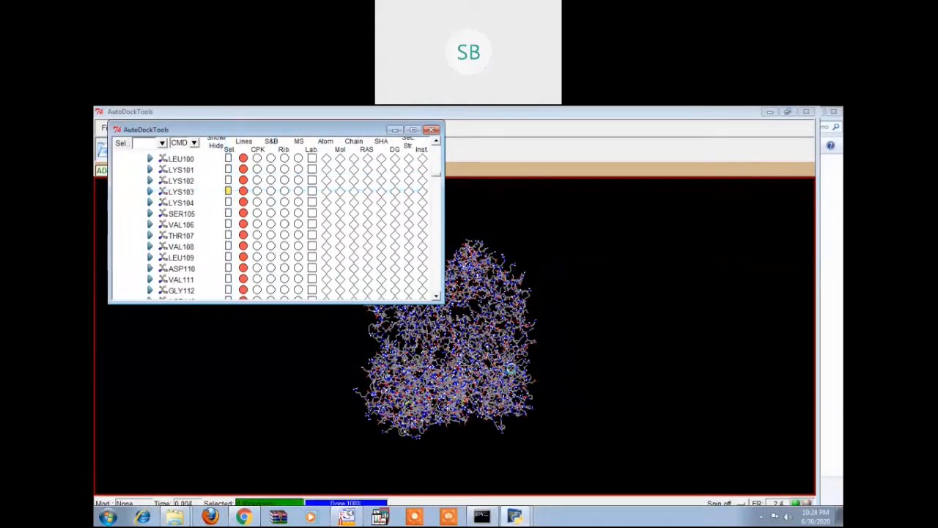
Step: Examine where the selected residue LYS103 sits in the protein structure
{"action": "right_click_drag", "start_coordinate": [481, 383], "coordinate": [462, 436]}
{"action": "scroll", "coordinate": [462, 438], "scroll_direction": "up", "scroll_amount": 4}
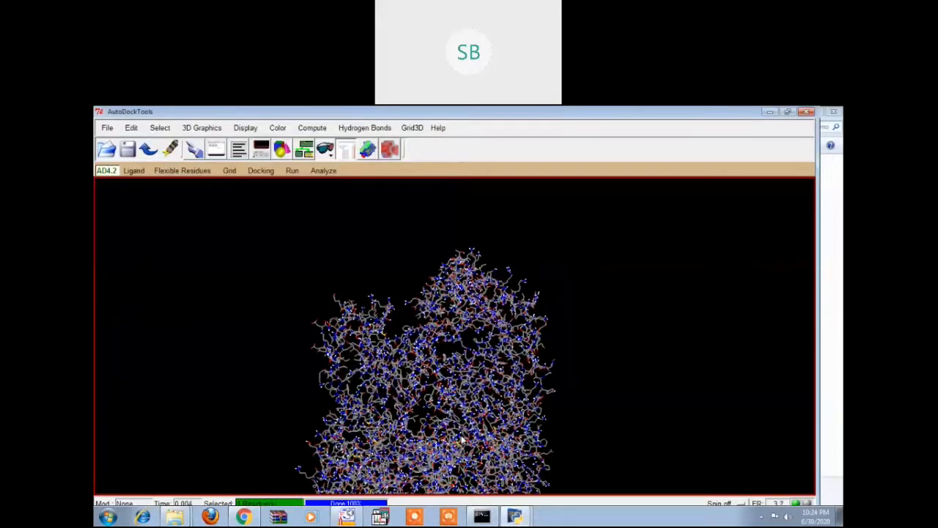
{"action": "middle_click_drag", "start_coordinate": [463, 438], "coordinate": [456, 395]}
{"action": "left_click_drag", "start_coordinate": [456, 396], "coordinate": [574, 322]}
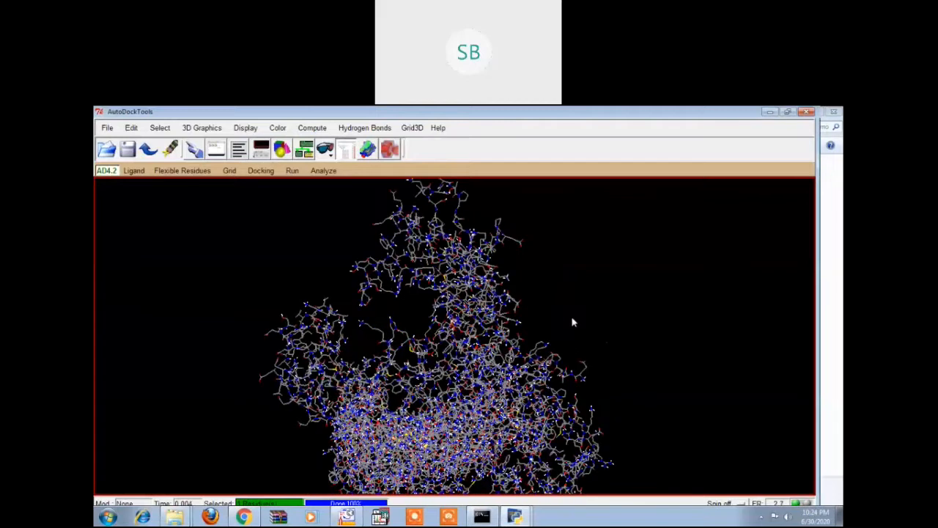
{"action": "scroll", "coordinate": [573, 322], "scroll_direction": "up", "scroll_amount": 2}
{"action": "scroll", "coordinate": [573, 322], "scroll_direction": "up", "scroll_amount": 2}
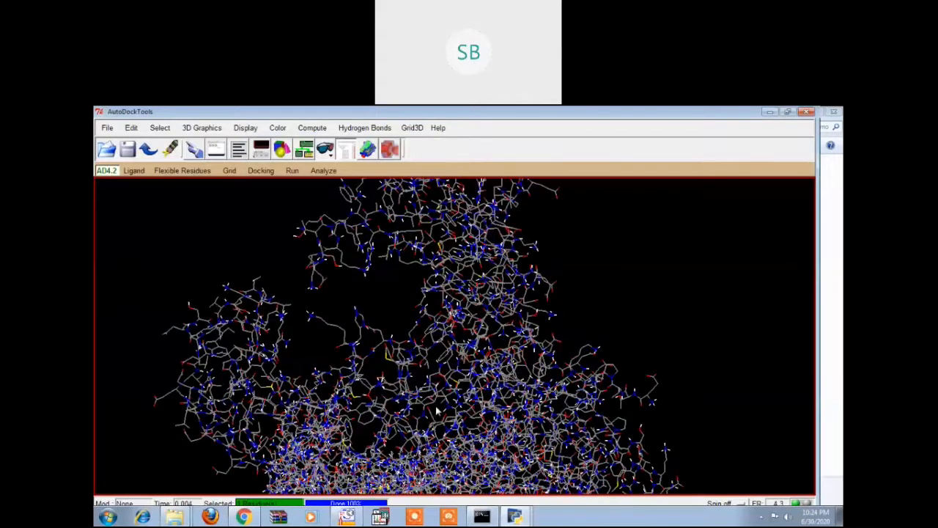
{"action": "left_click_drag", "start_coordinate": [519, 289], "coordinate": [590, 302]}
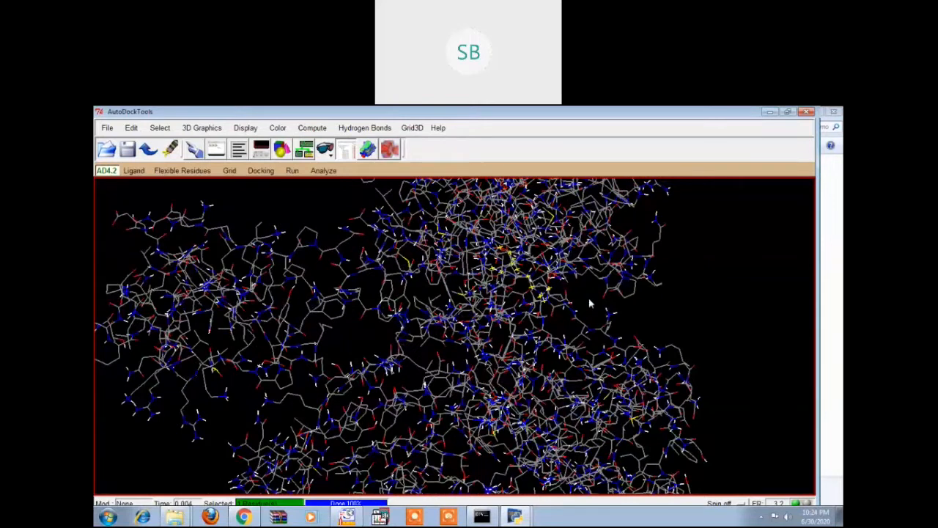
Step: Select residue LYS103 of chain A again and minimize the detached molecule list
{"action": "key", "text": "alt+Tab"}
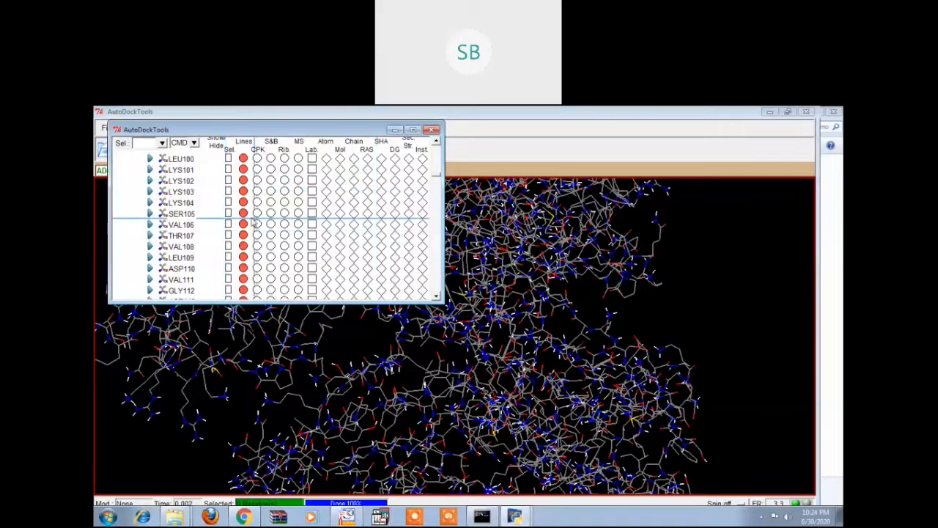
{"action": "left_click", "coordinate": [228, 191]}
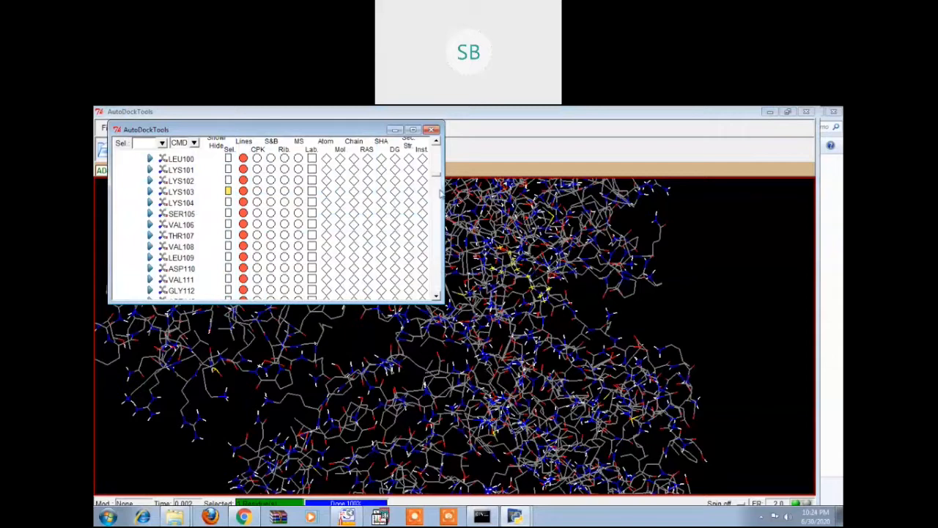
{"action": "left_click", "coordinate": [393, 131]}
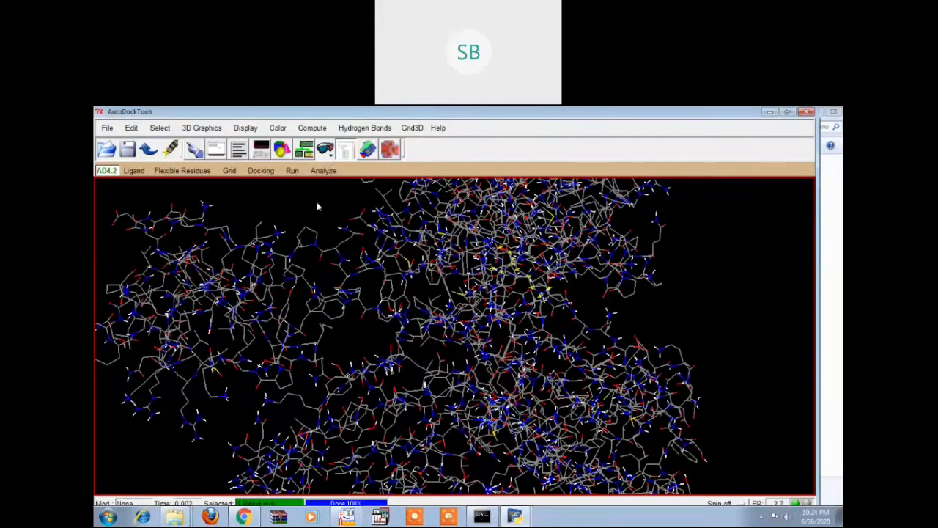
Step: Open the grid box settings and center the box by picking an atom at the highlighted LYS103 residue
{"action": "left_click", "coordinate": [233, 173]}
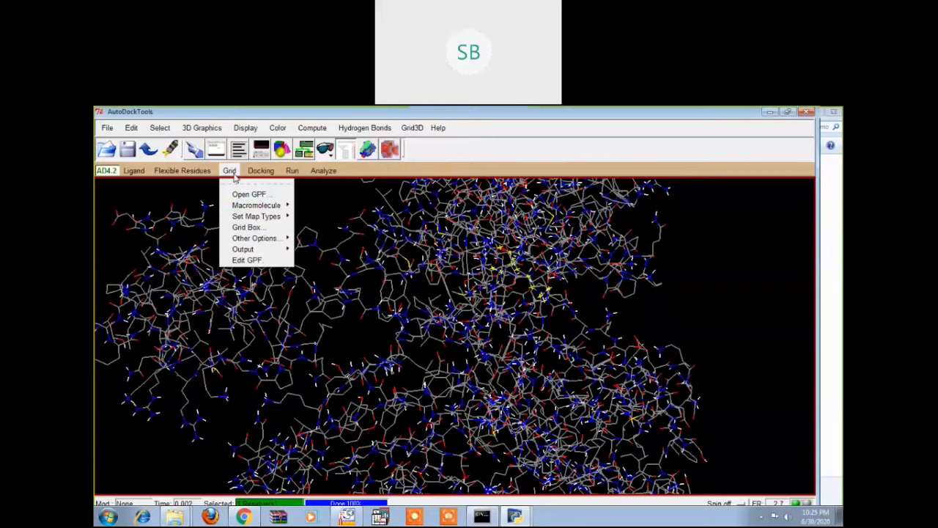
{"action": "left_click", "coordinate": [250, 230]}
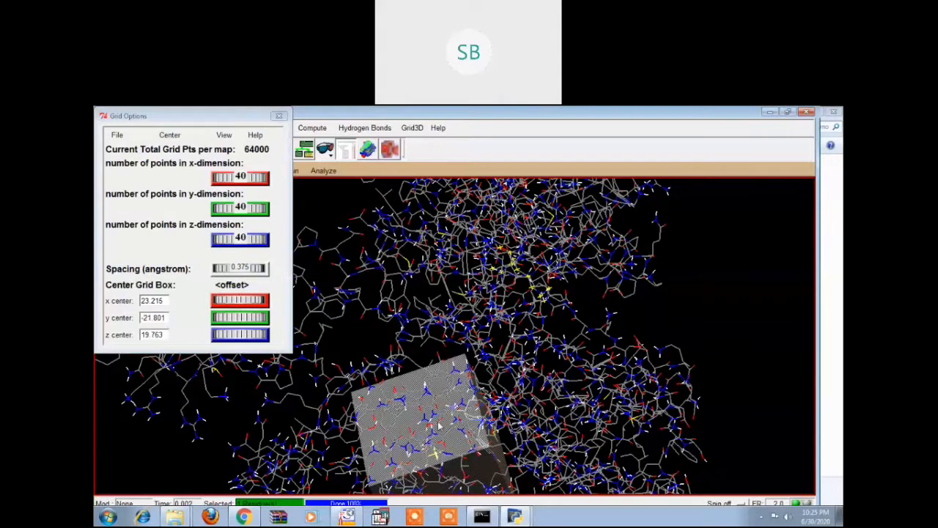
{"action": "left_click", "coordinate": [168, 137]}
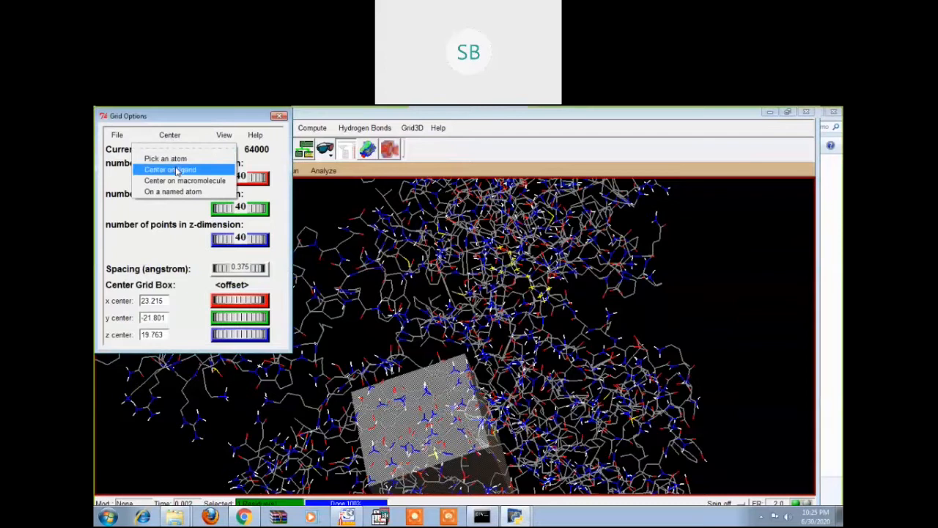
{"action": "left_click", "coordinate": [175, 159]}
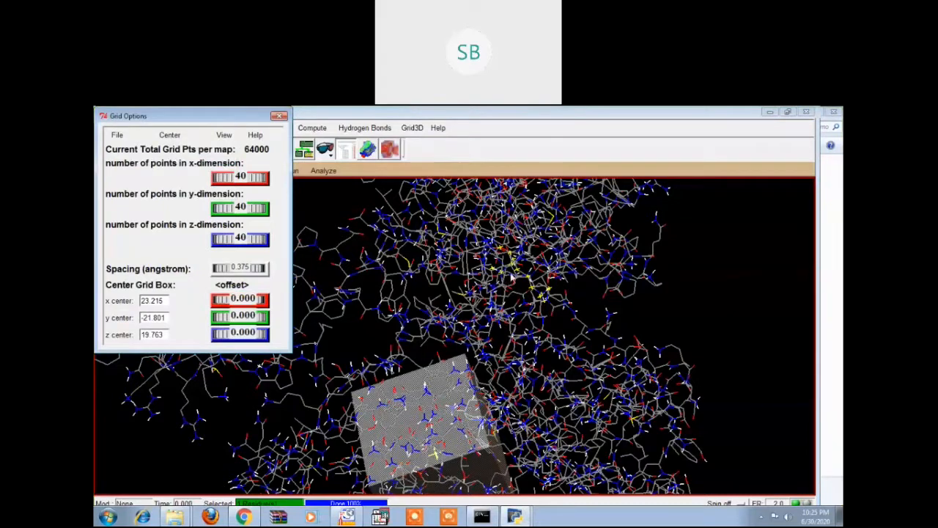
{"action": "left_click", "coordinate": [520, 273]}
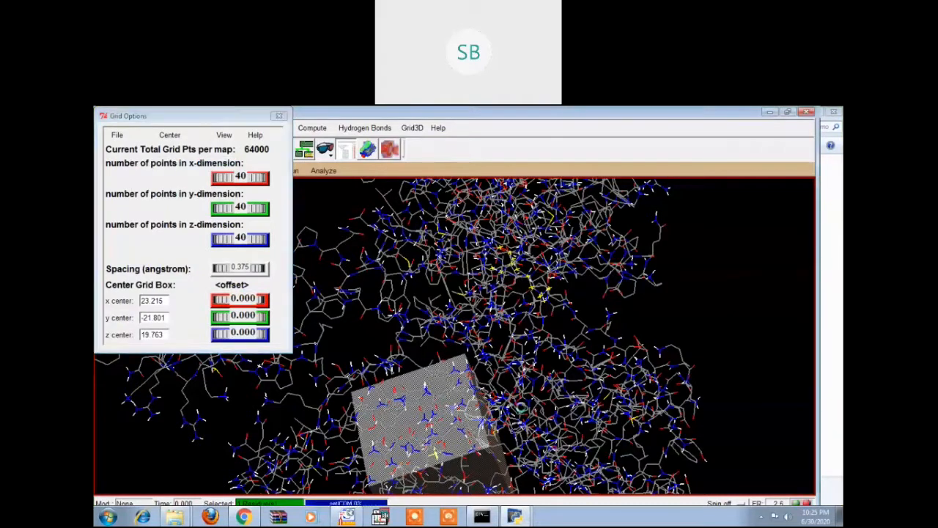
{"action": "left_click", "coordinate": [521, 408]}
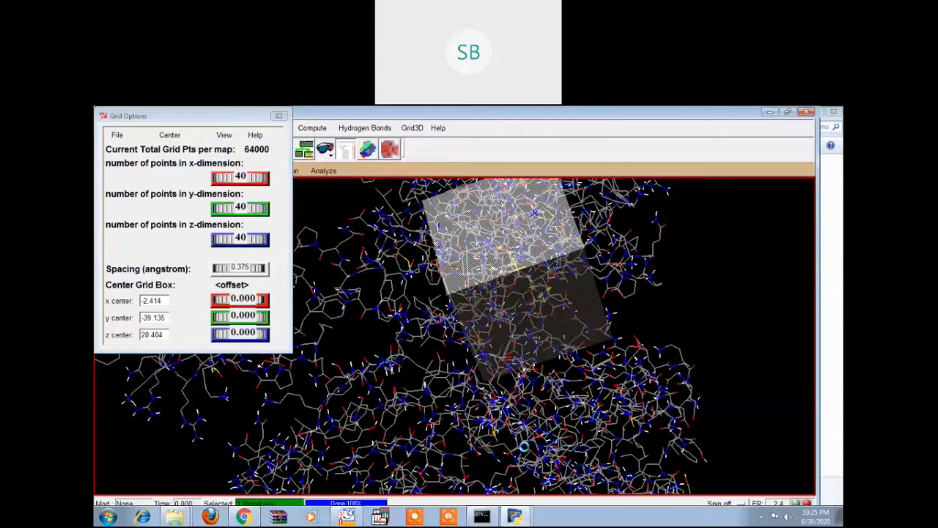
Step: Recenter the grid box by picking an atom near LYS103, giving center coordinates -9.72, -40.294, 20.792
{"action": "left_click_drag", "start_coordinate": [524, 445], "coordinate": [618, 218]}
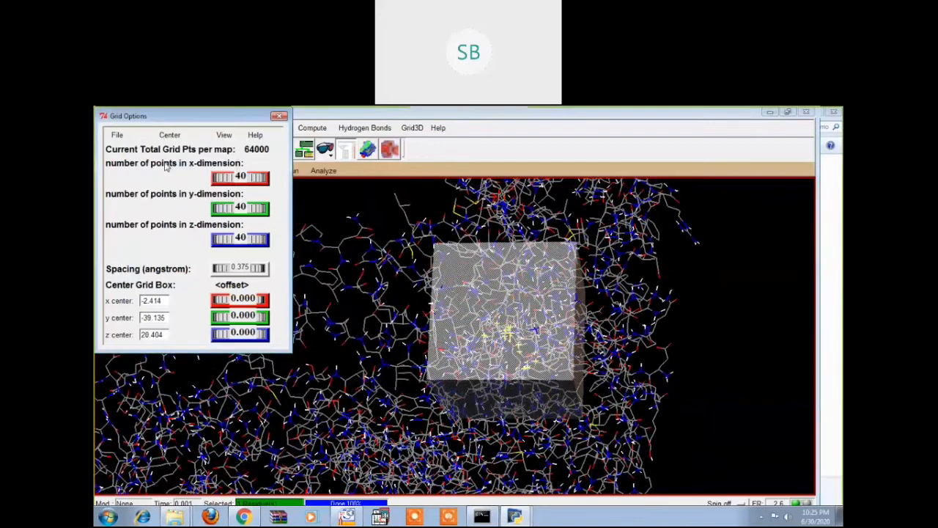
{"action": "left_click", "coordinate": [506, 399]}
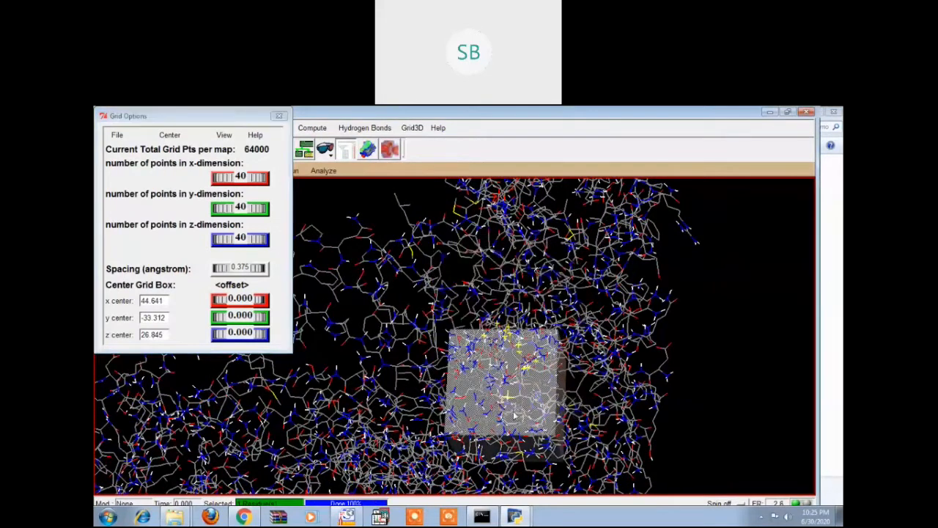
{"action": "left_click", "coordinate": [170, 135]}
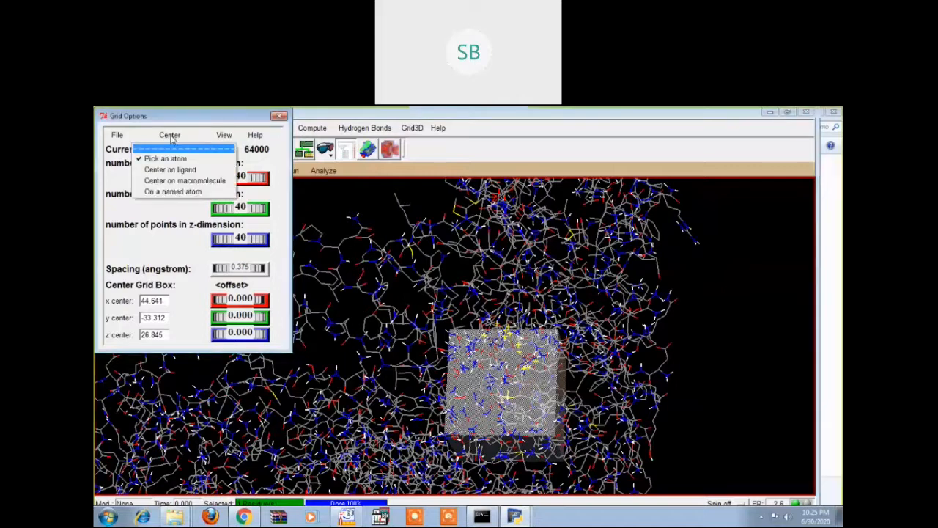
{"action": "left_click", "coordinate": [165, 158]}
{"action": "left_click", "coordinate": [516, 311]}
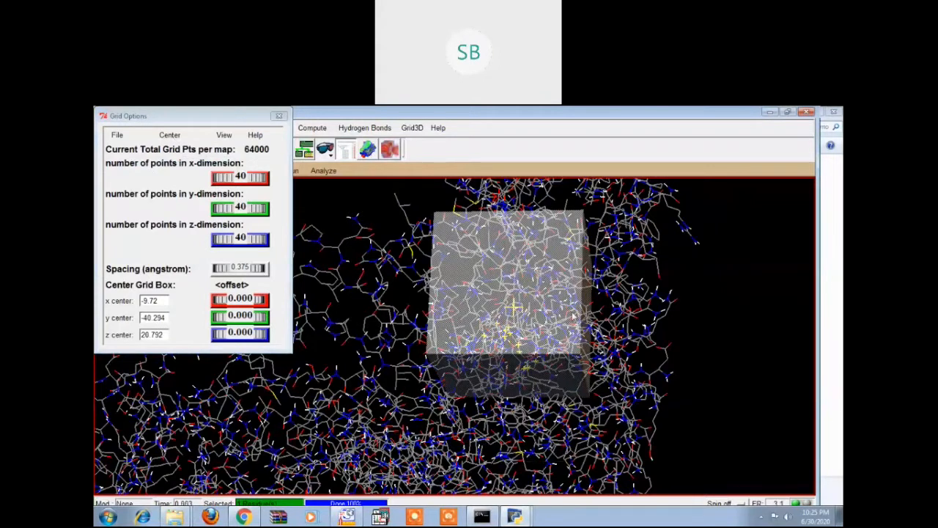
{"action": "middle_click_drag", "start_coordinate": [575, 322], "coordinate": [577, 339]}
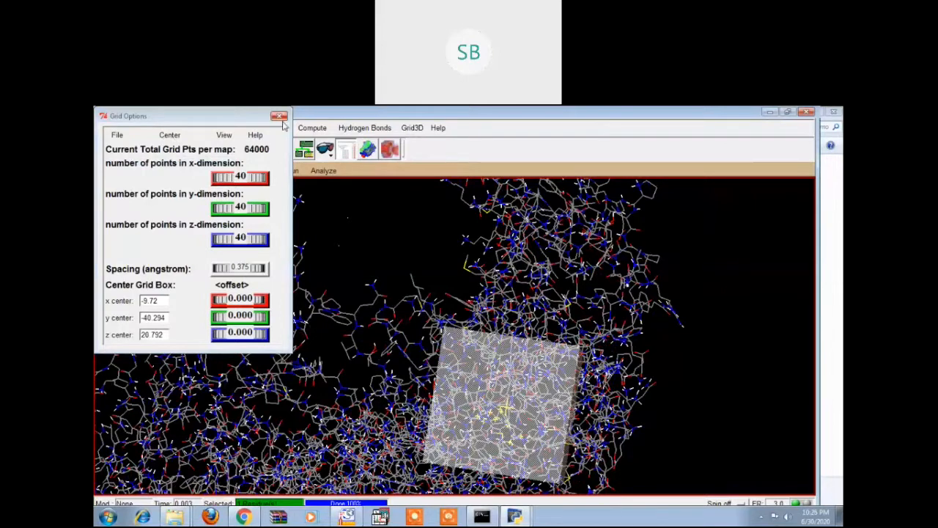
Step: Deselect residue LYS103 in chain A and return the molecule list to the main window
{"action": "left_click", "coordinate": [345, 150]}
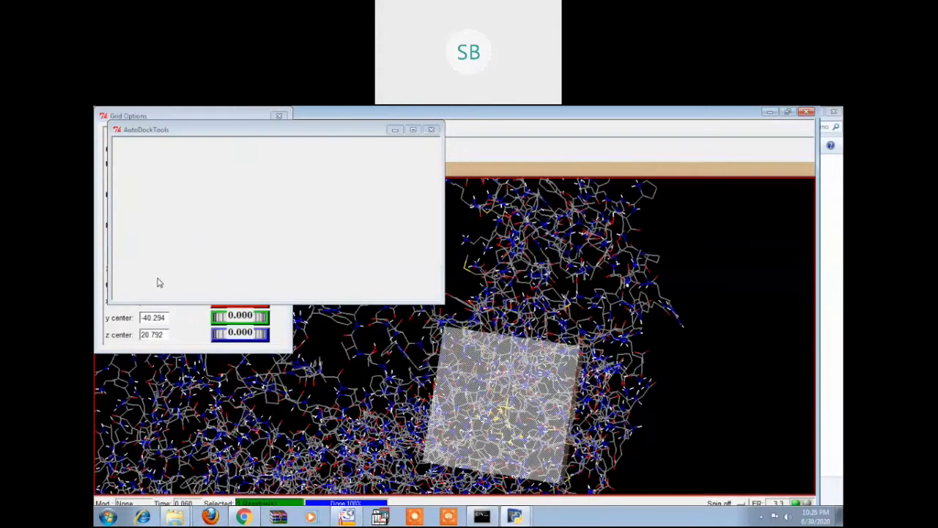
{"action": "left_click_drag", "start_coordinate": [435, 148], "coordinate": [438, 166]}
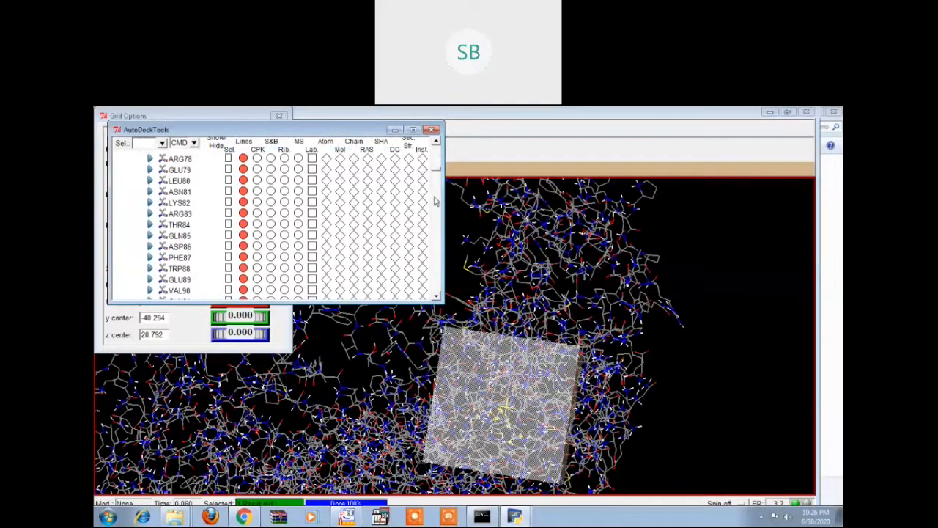
{"action": "left_click", "coordinate": [438, 282]}
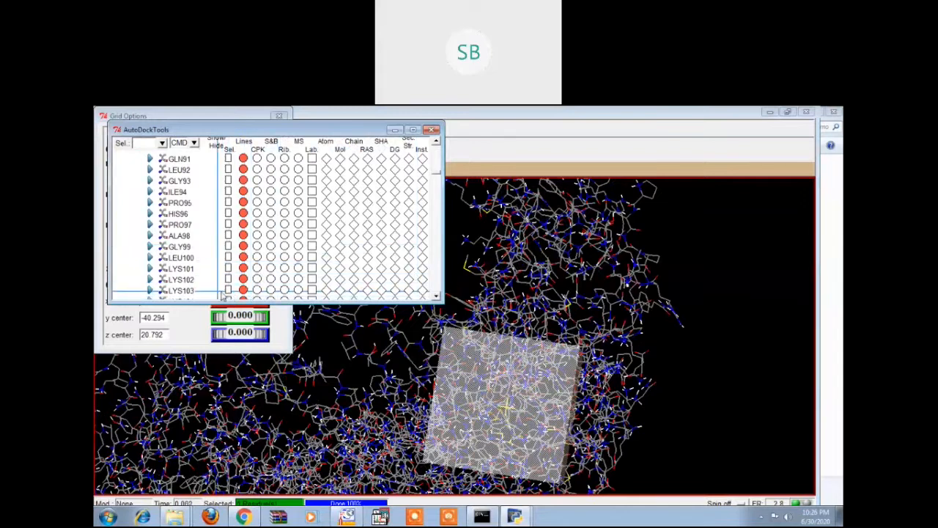
{"action": "left_click", "coordinate": [431, 129]}
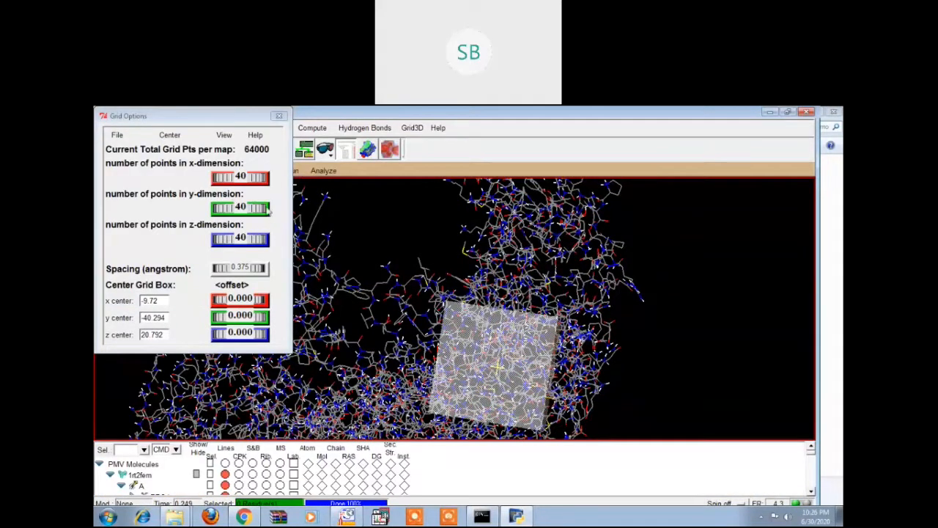
Step: Set the grid box to 24 points in the x, y and z dimensions with a spacing of 1.000 angstrom
{"action": "left_click", "coordinate": [256, 179]}
{"action": "left_click_drag", "start_coordinate": [256, 178], "coordinate": [255, 178]}
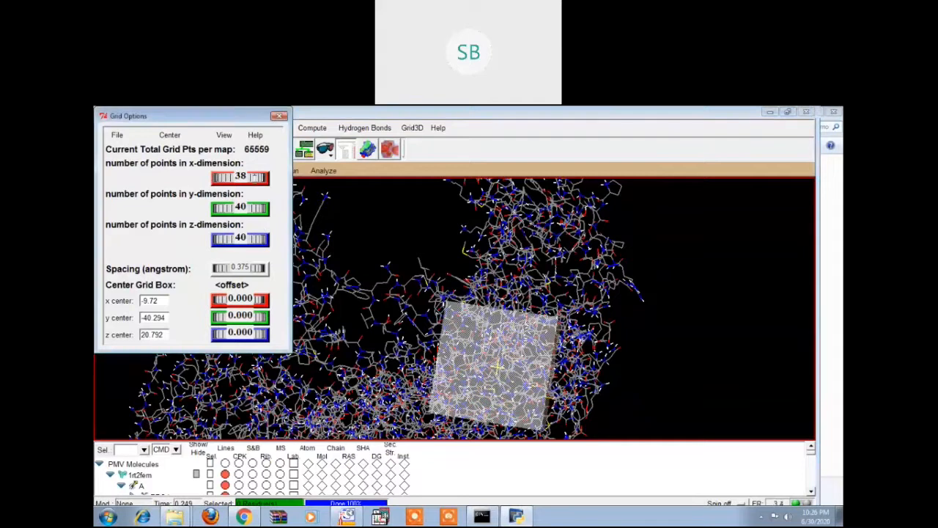
{"action": "left_click_drag", "start_coordinate": [255, 208], "coordinate": [247, 239]}
{"action": "left_click_drag", "start_coordinate": [250, 178], "coordinate": [244, 207]}
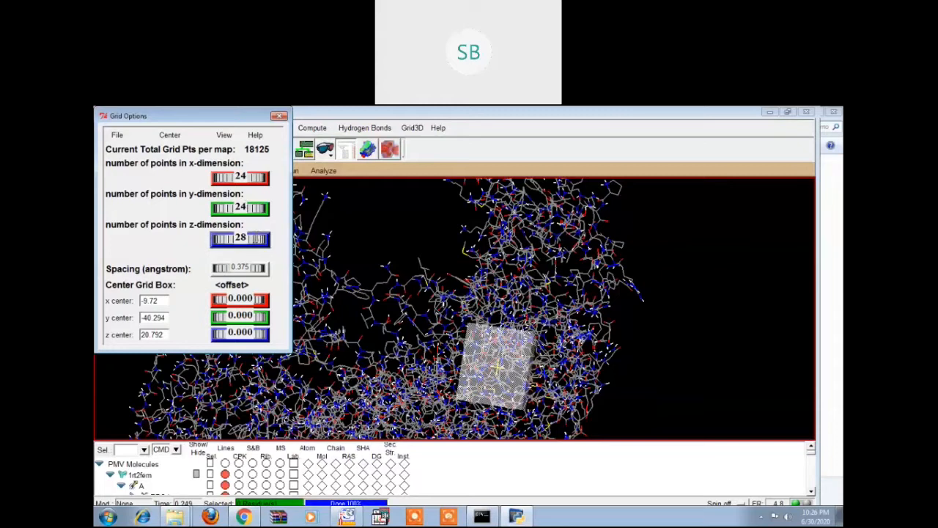
{"action": "left_click_drag", "start_coordinate": [247, 238], "coordinate": [244, 239]}
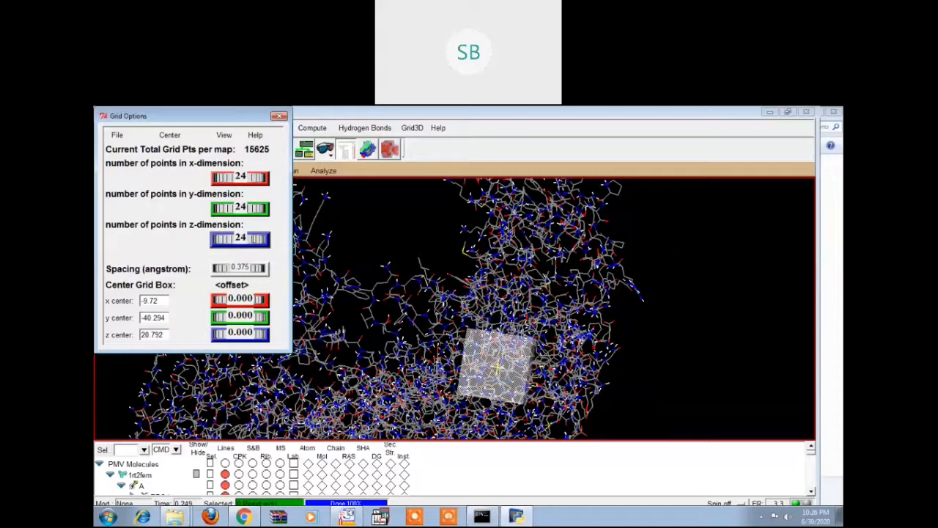
{"action": "left_click_drag", "start_coordinate": [226, 270], "coordinate": [301, 272]}
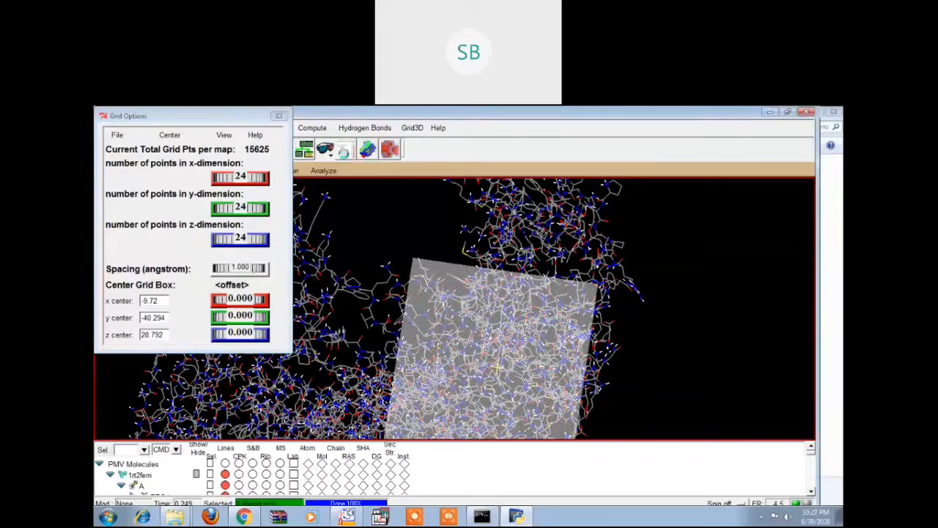
Step: Detach the molecule list to examine the entries around residue LYS103, and return it to the main window
{"action": "left_click", "coordinate": [345, 154]}
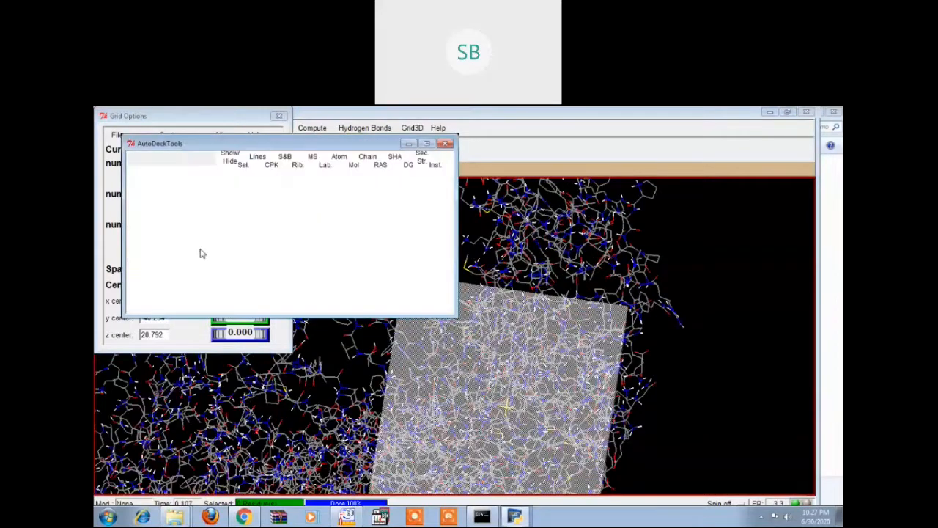
{"action": "left_click", "coordinate": [449, 188]}
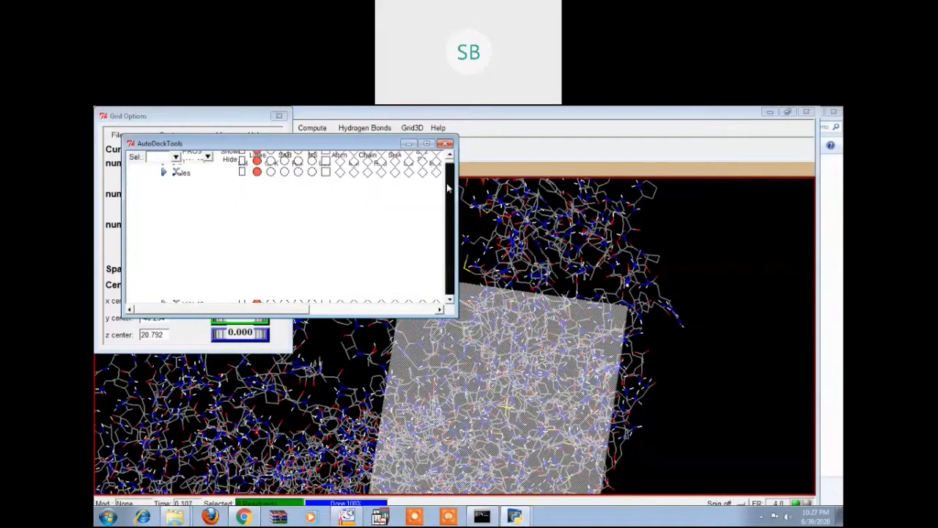
{"action": "left_click", "coordinate": [451, 195]}
{"action": "left_click", "coordinate": [450, 191]}
{"action": "left_click", "coordinate": [450, 191]}
{"action": "left_click", "coordinate": [450, 192]}
{"action": "left_click", "coordinate": [450, 198]}
{"action": "left_click", "coordinate": [451, 201]}
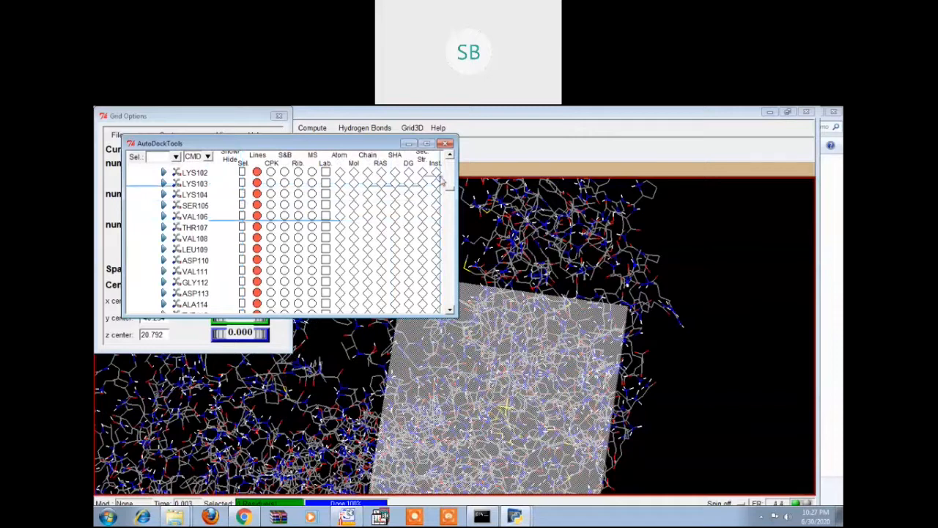
{"action": "left_click", "coordinate": [447, 145]}
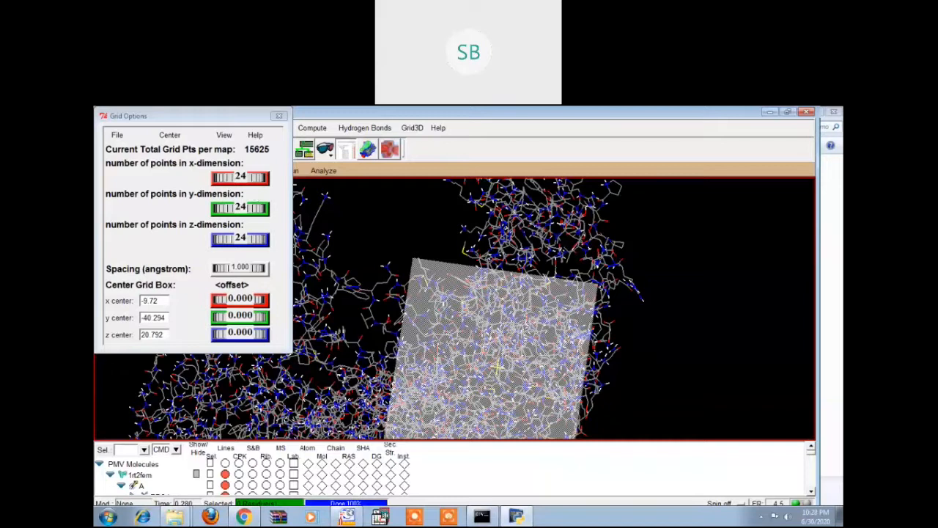
Step: Close the grid options and delete all molecules from the viewer, confirming that the undo list is reset
{"action": "left_click", "coordinate": [118, 136]}
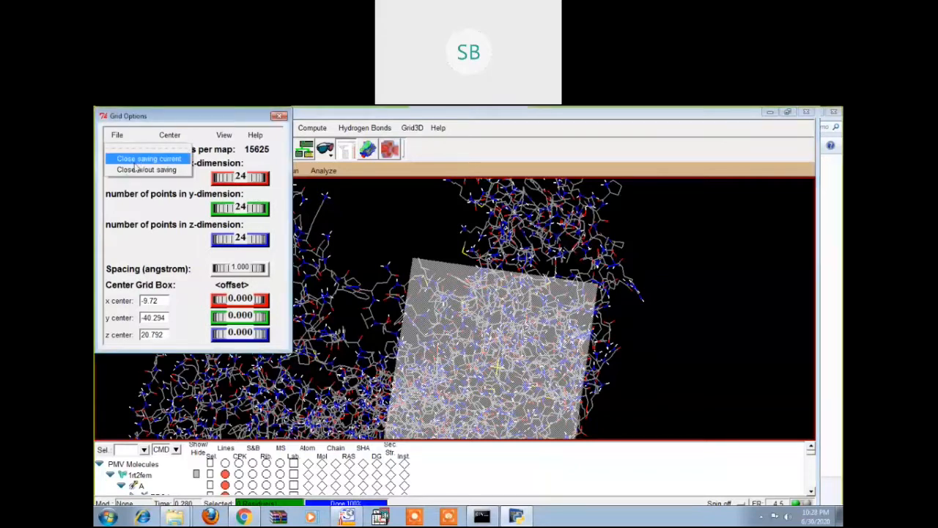
{"action": "left_click", "coordinate": [319, 180]}
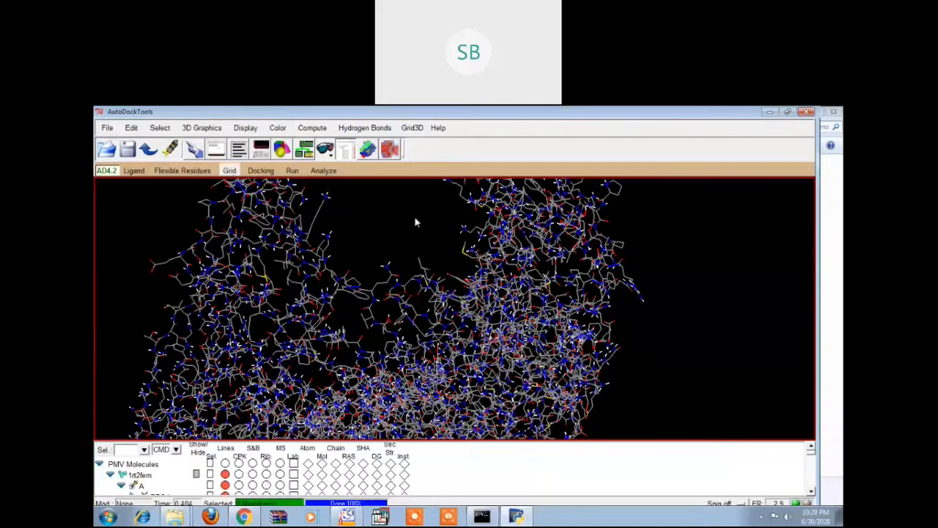
{"action": "left_click", "coordinate": [133, 129]}
{"action": "mouse_move", "coordinate": [147, 162]}
{"action": "left_click", "coordinate": [227, 182]}
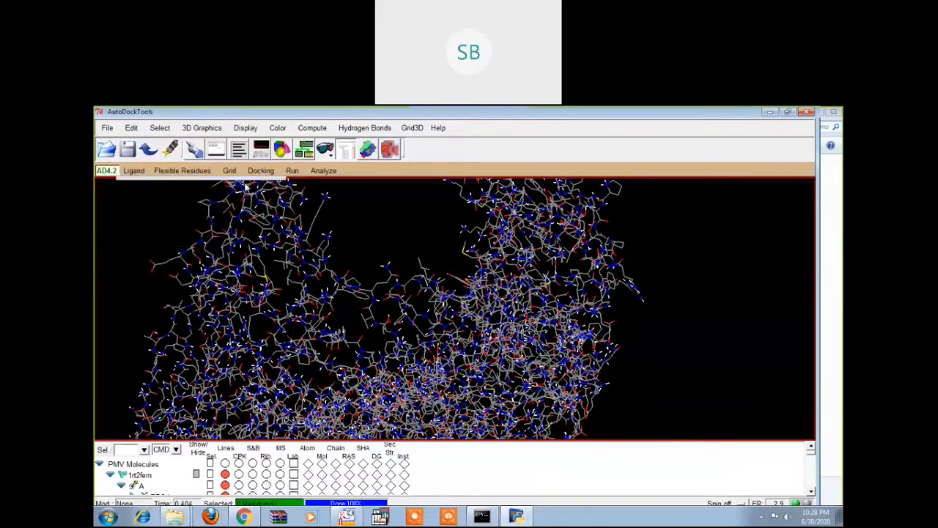
{"action": "left_click", "coordinate": [173, 168]}
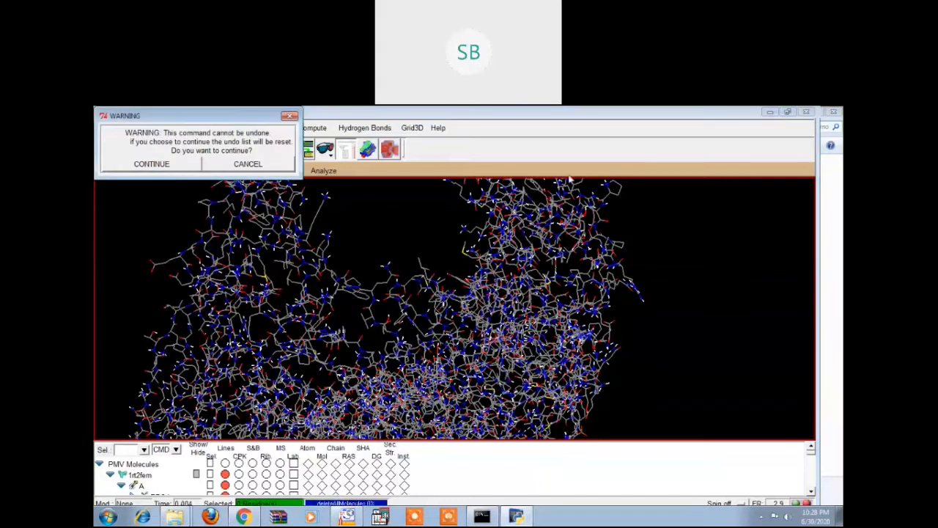
Step: Quit AutoDockTools, confirming the exit and force-closing the unresponsive python.exe
{"action": "left_click", "coordinate": [806, 113]}
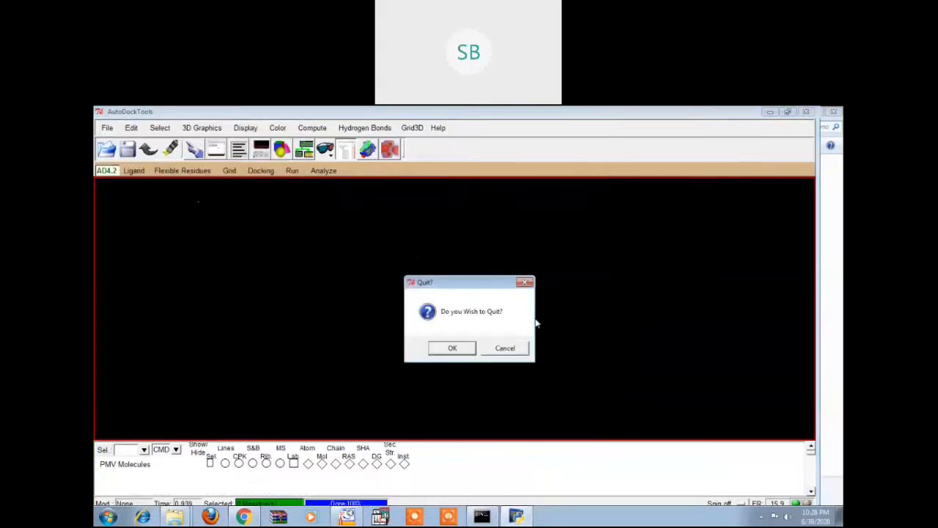
{"action": "left_click", "coordinate": [450, 349]}
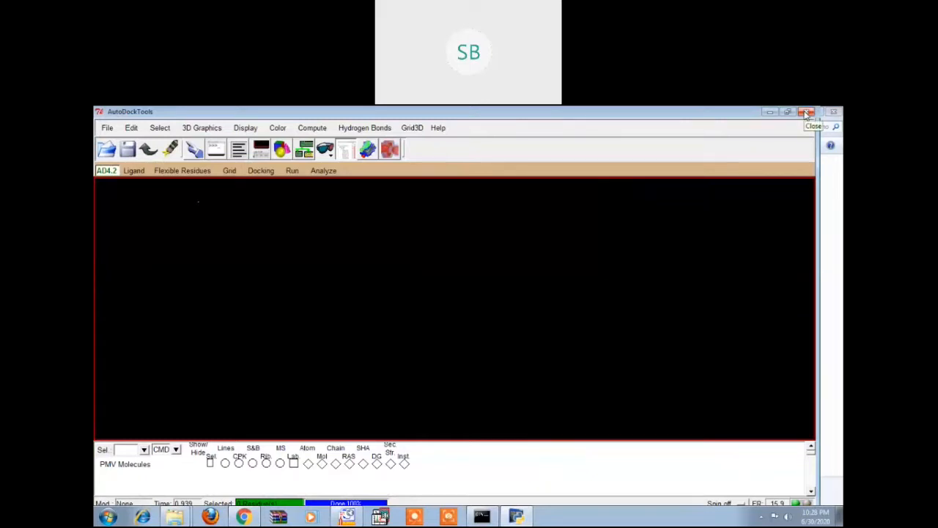
{"action": "left_click", "coordinate": [807, 113]}
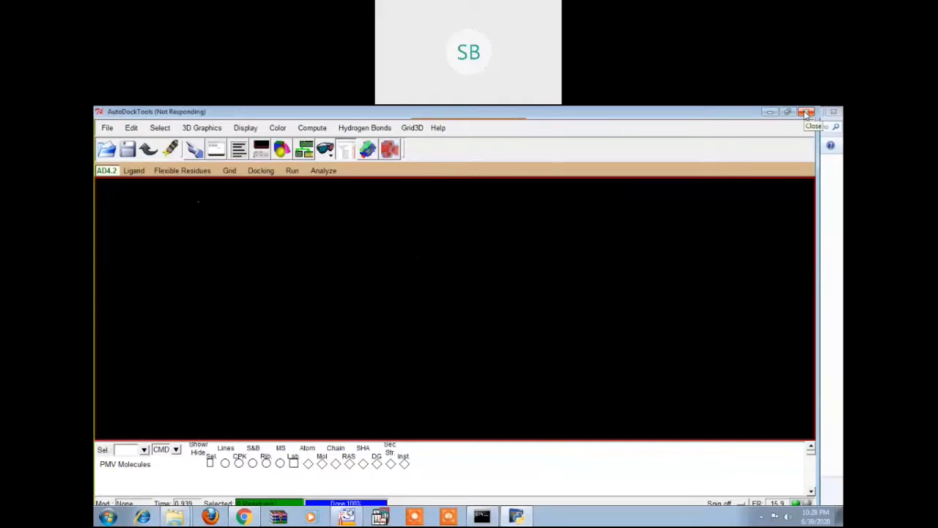
{"action": "left_click", "coordinate": [806, 114]}
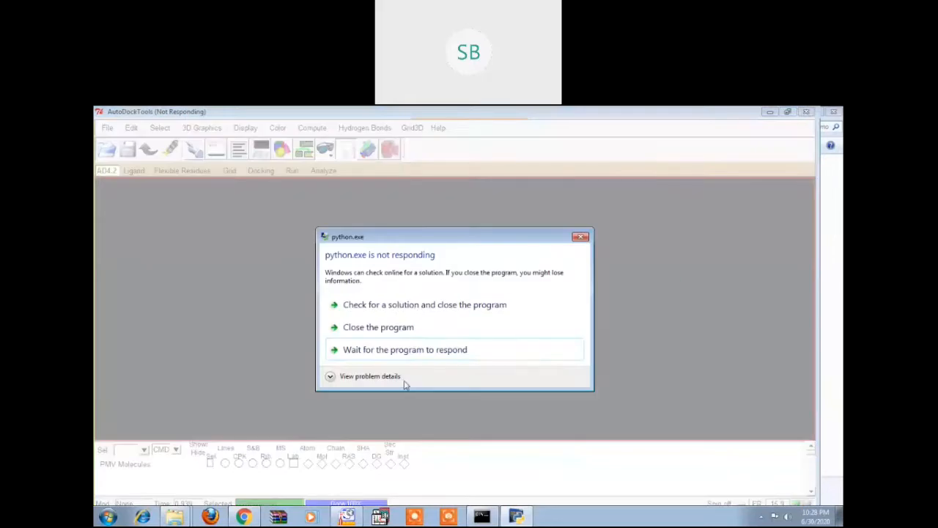
{"action": "left_click", "coordinate": [399, 327]}
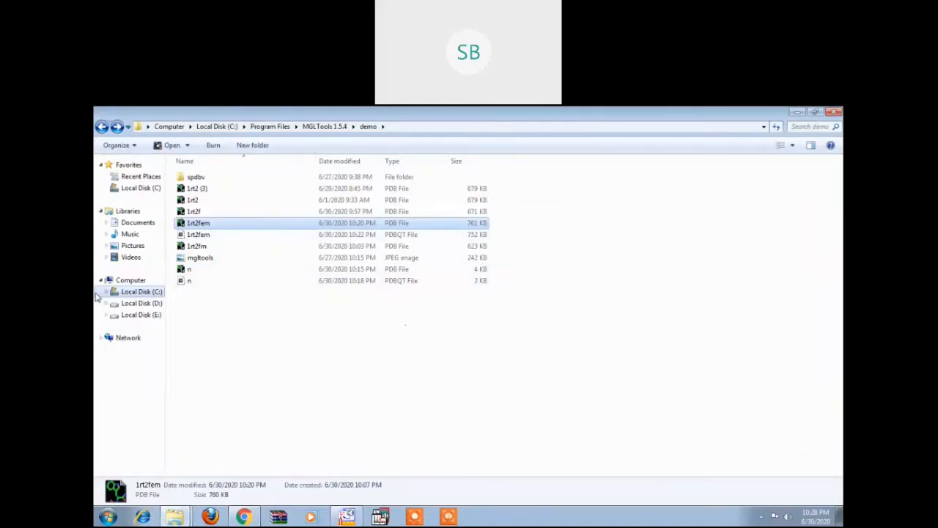
{"action": "left_click", "coordinate": [145, 189]}
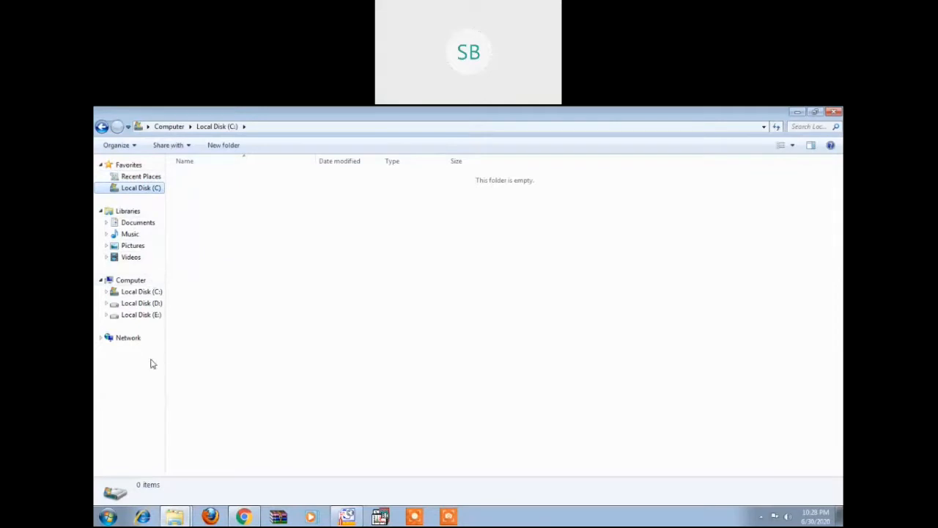
{"action": "left_click", "coordinate": [142, 292]}
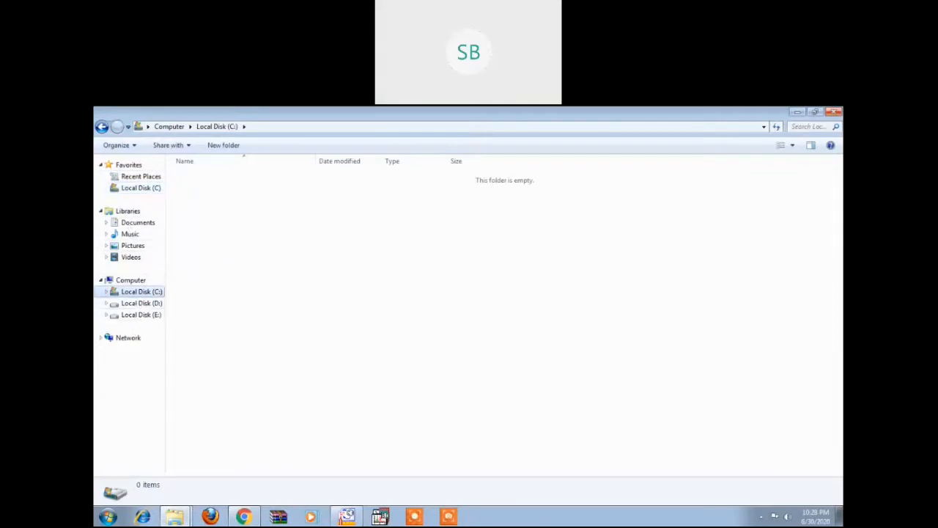
{"action": "left_click", "coordinate": [834, 112]}
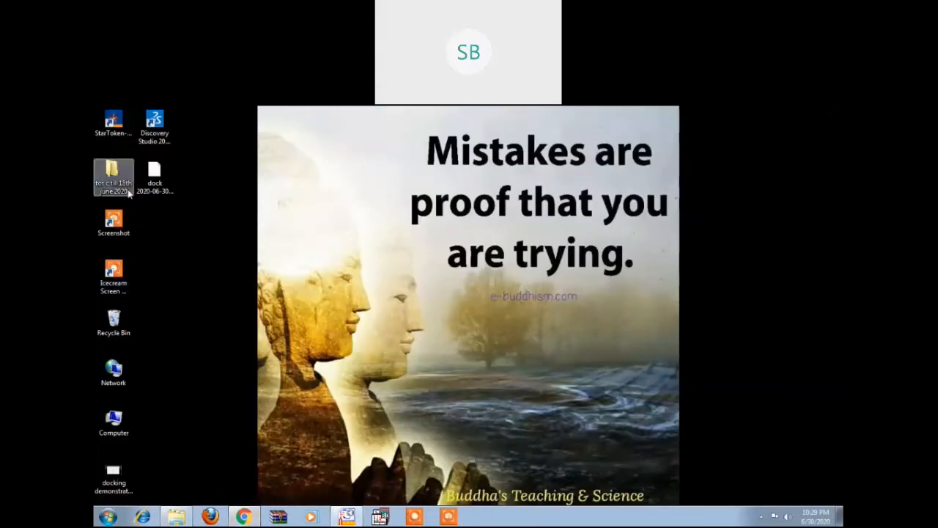
Step: Browse to the Vina folder in C:\Program Files\The Scripps Research Institute and look at the Vina program files
{"action": "double_click", "coordinate": [113, 420]}
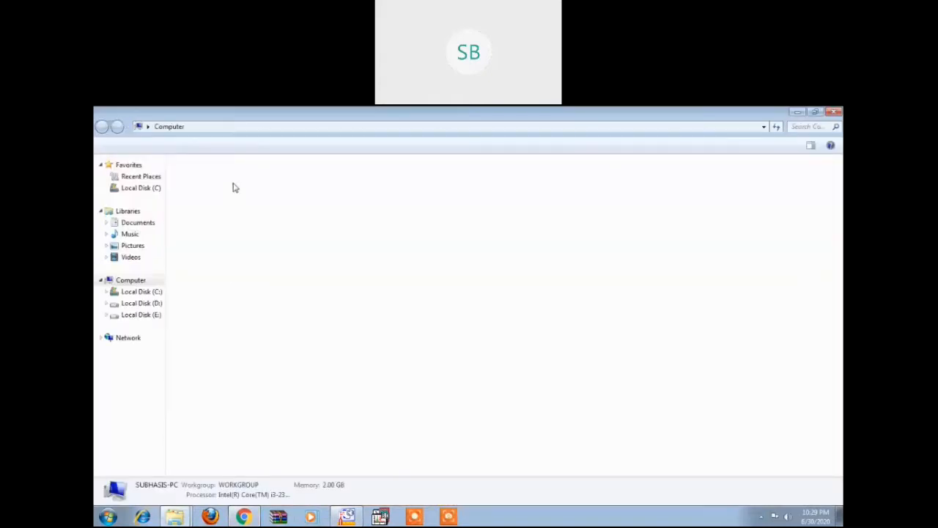
{"action": "left_click", "coordinate": [220, 186]}
{"action": "double_click", "coordinate": [220, 186]}
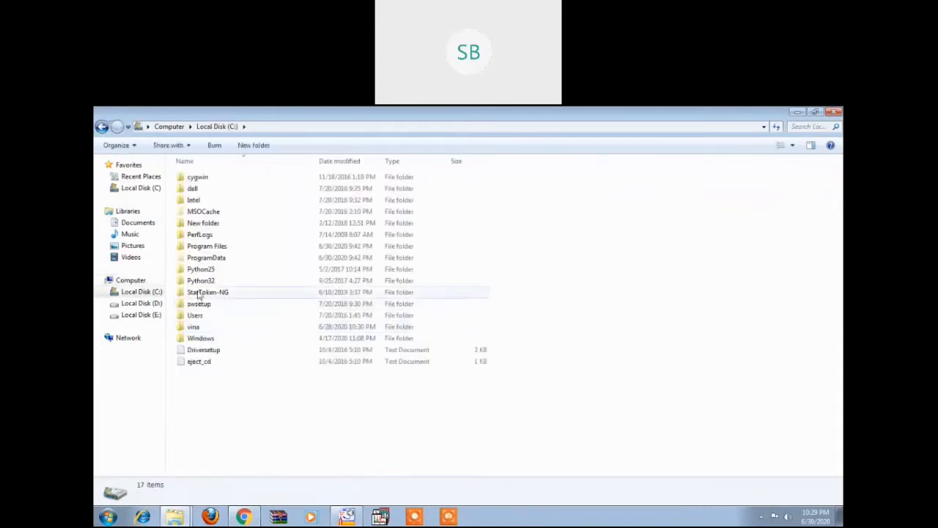
{"action": "double_click", "coordinate": [201, 247]}
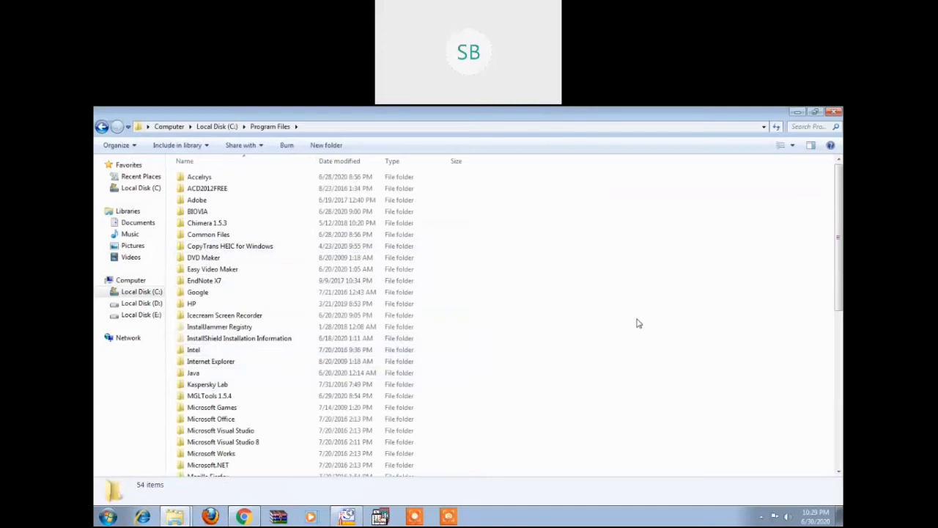
{"action": "scroll", "coordinate": [637, 323], "scroll_direction": "down", "scroll_amount": 6}
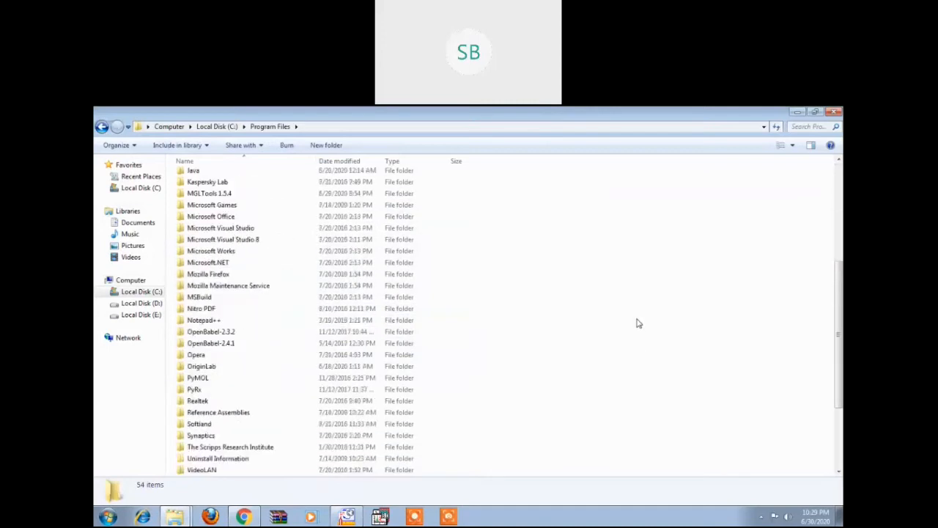
{"action": "left_click", "coordinate": [274, 450]}
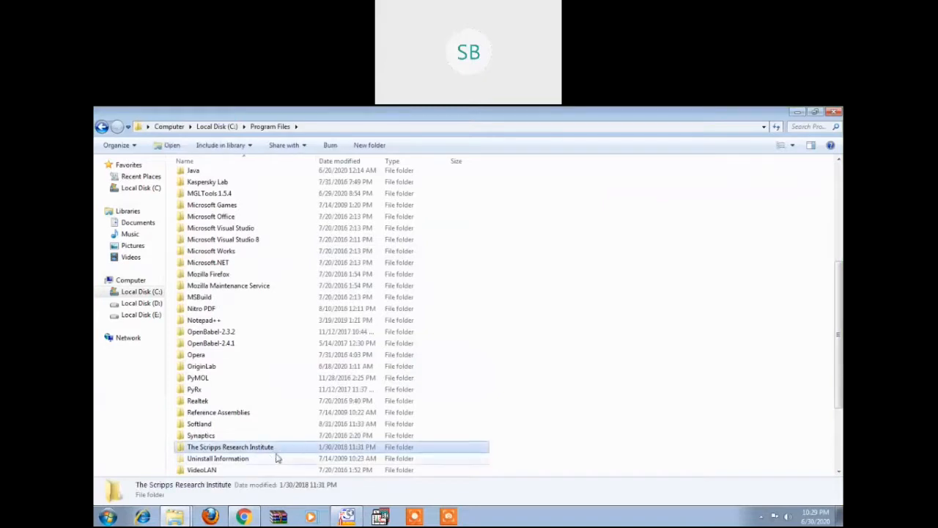
{"action": "double_click", "coordinate": [279, 454]}
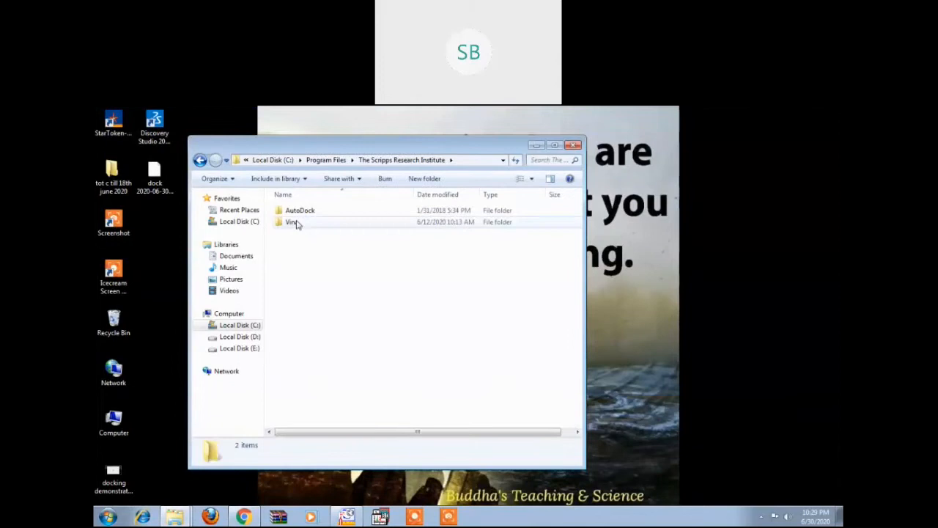
{"action": "double_click", "coordinate": [293, 222]}
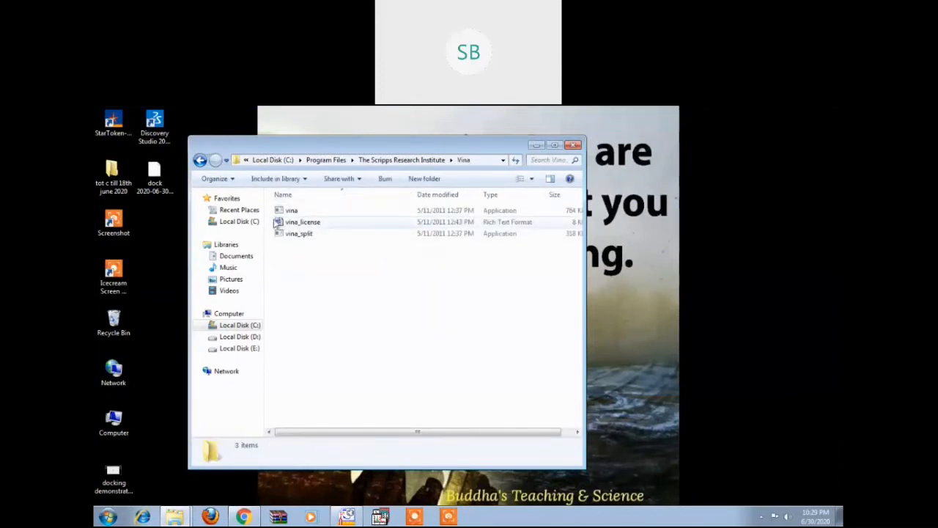
Step: Open the C:\vina folder and delete the PDBQT files out and out_ligand_1 through out_ligand_9
{"action": "left_click", "coordinate": [200, 160]}
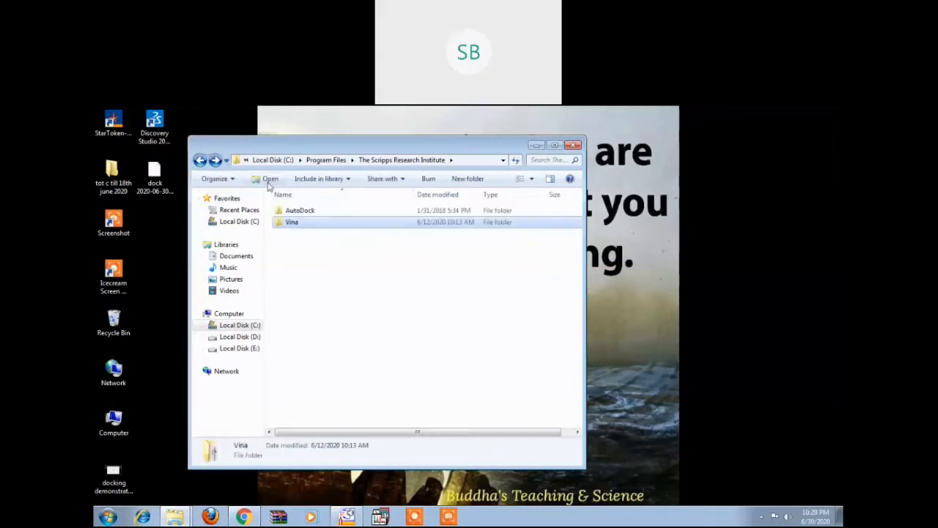
{"action": "left_click", "coordinate": [200, 161]}
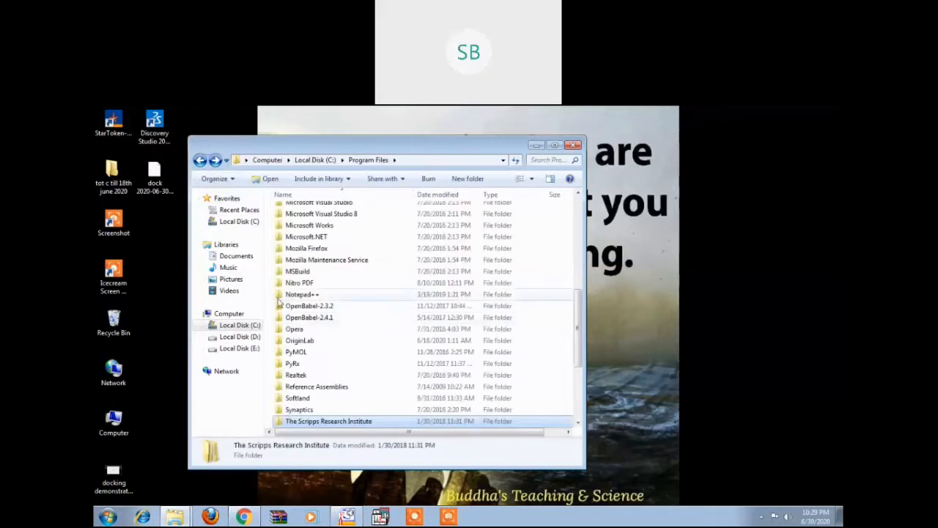
{"action": "left_click", "coordinate": [199, 161]}
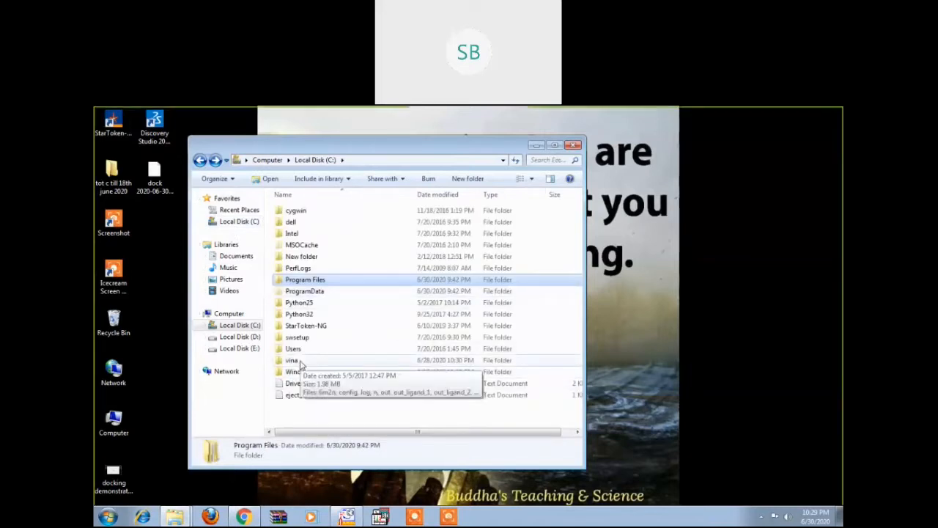
{"action": "double_click", "coordinate": [301, 362]}
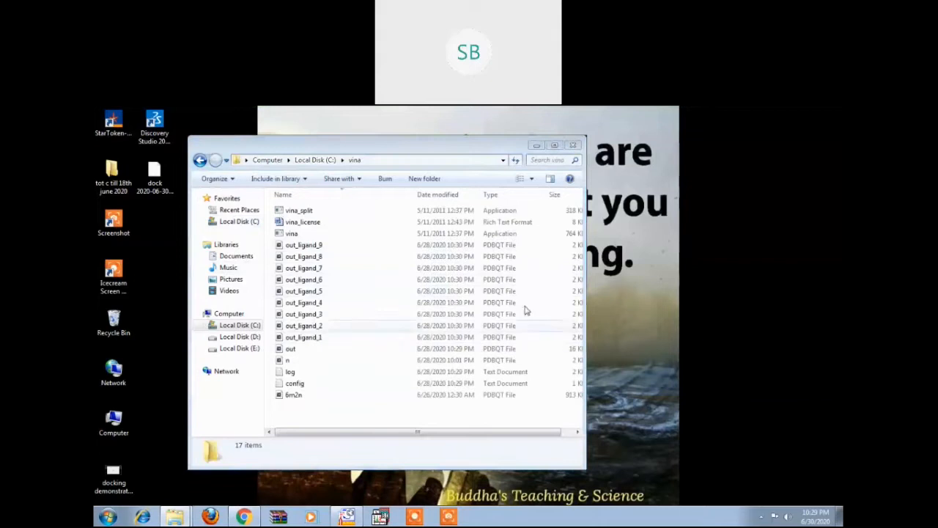
{"action": "left_click_drag", "start_coordinate": [267, 242], "coordinate": [360, 351]}
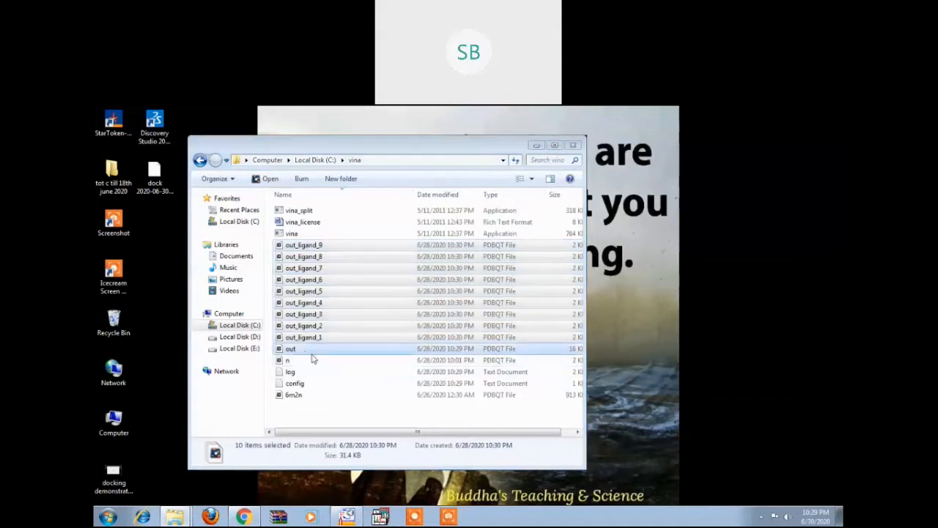
{"action": "key", "text": "Return"}
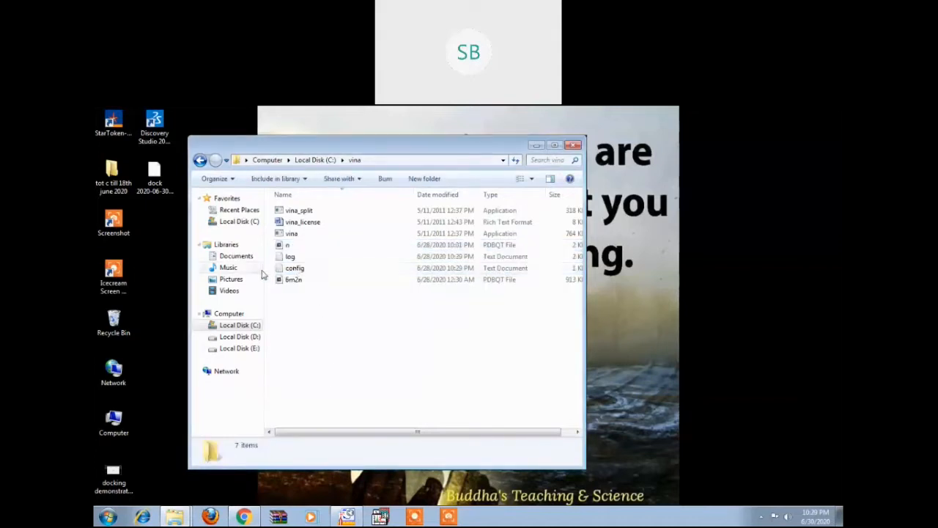
Step: Delete the old n and 6m2n PDBQT files and the log text file from the C:\vina folder
{"action": "left_click", "coordinate": [284, 247]}
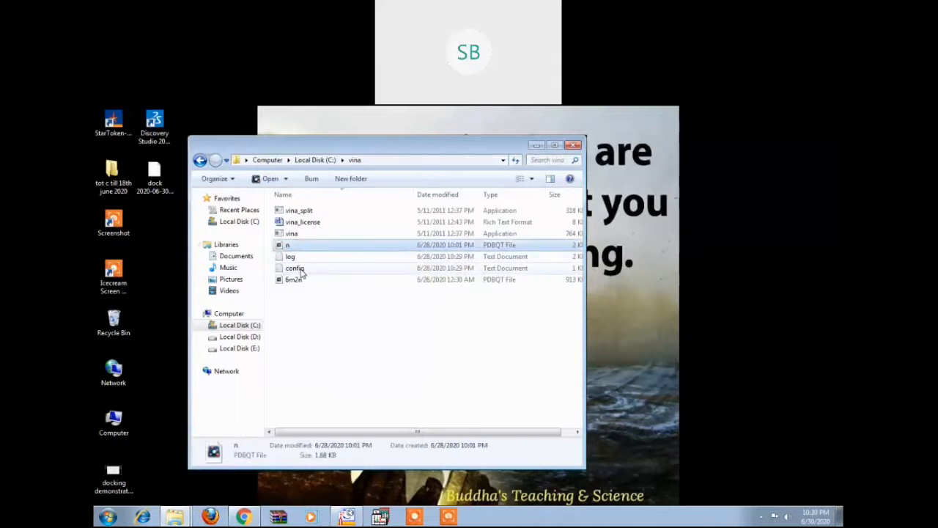
{"action": "left_click", "coordinate": [305, 258], "text": "ctrl"}
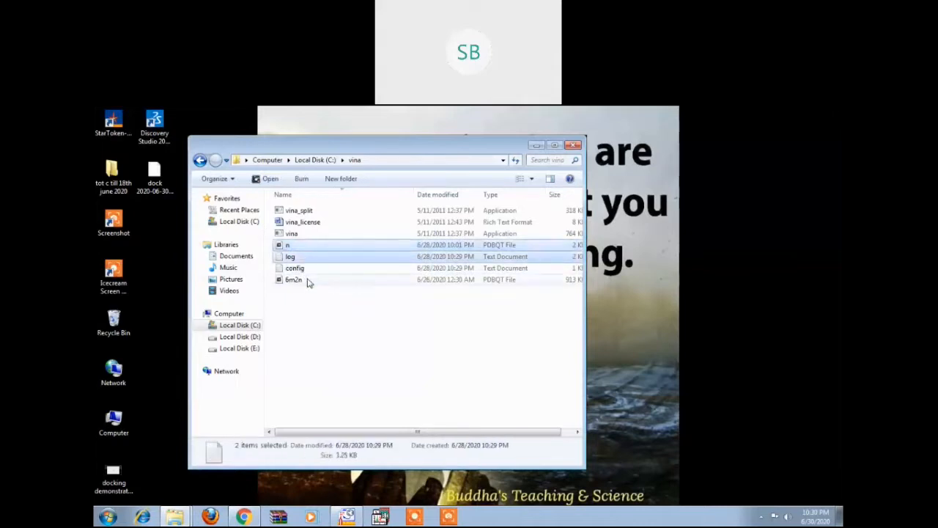
{"action": "left_click", "coordinate": [307, 281], "text": "ctrl"}
{"action": "key", "text": "Delete"}
{"action": "key", "text": "Return"}
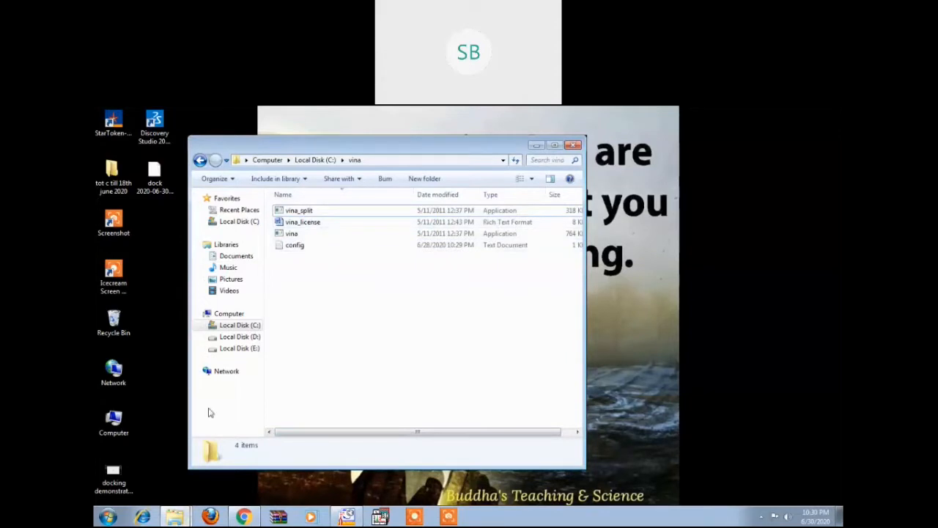
Step: Copy the 1rt2fem and n PDBQT files from the demo folder in C:\Program Files\MGLTools 1.5.4
{"action": "left_click", "coordinate": [239, 223]}
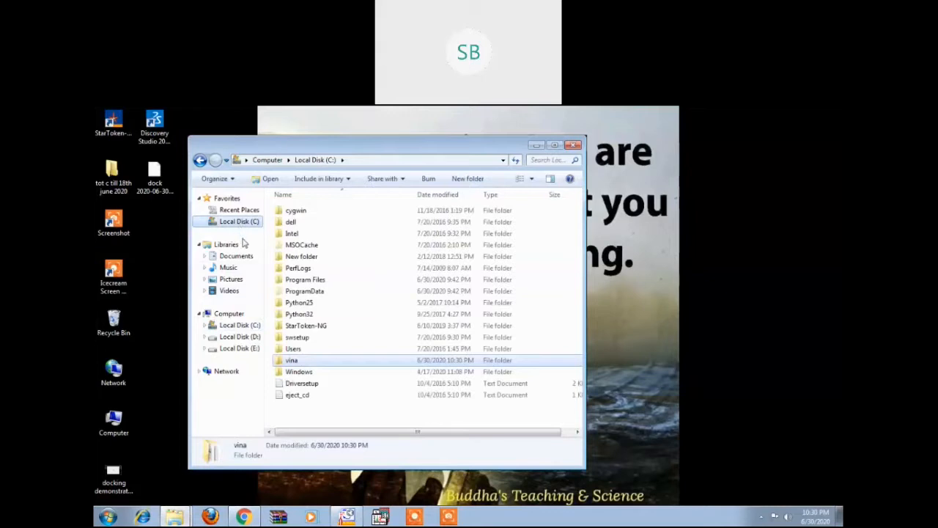
{"action": "left_click", "coordinate": [323, 281]}
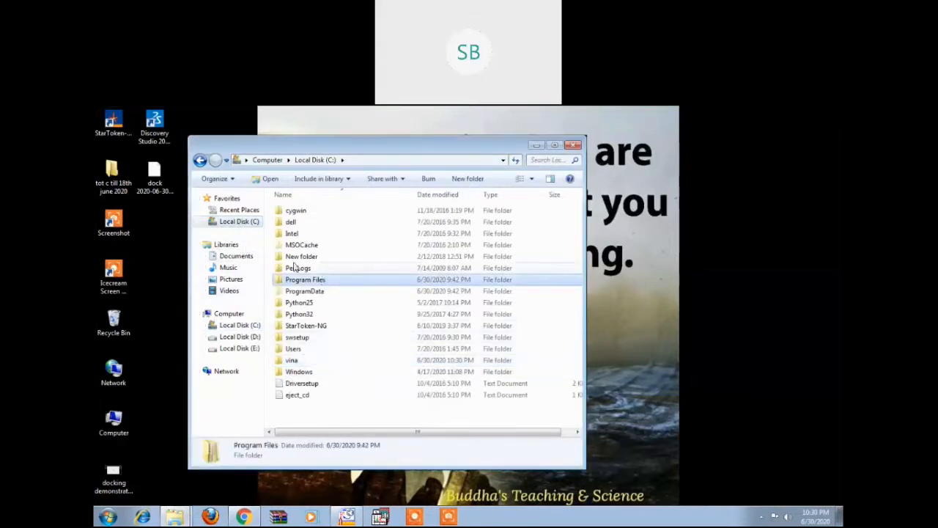
{"action": "double_click", "coordinate": [325, 279]}
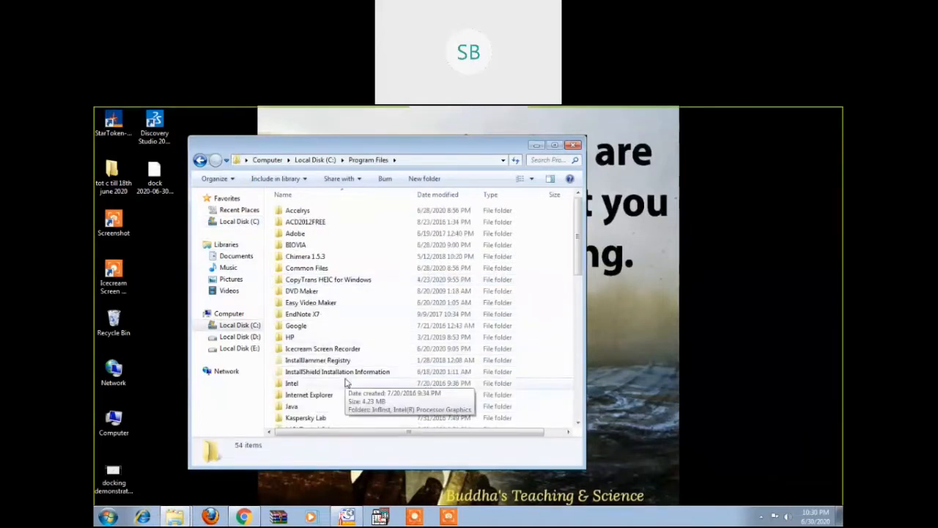
{"action": "scroll", "coordinate": [346, 383], "scroll_direction": "down", "scroll_amount": 2}
{"action": "double_click", "coordinate": [308, 362]}
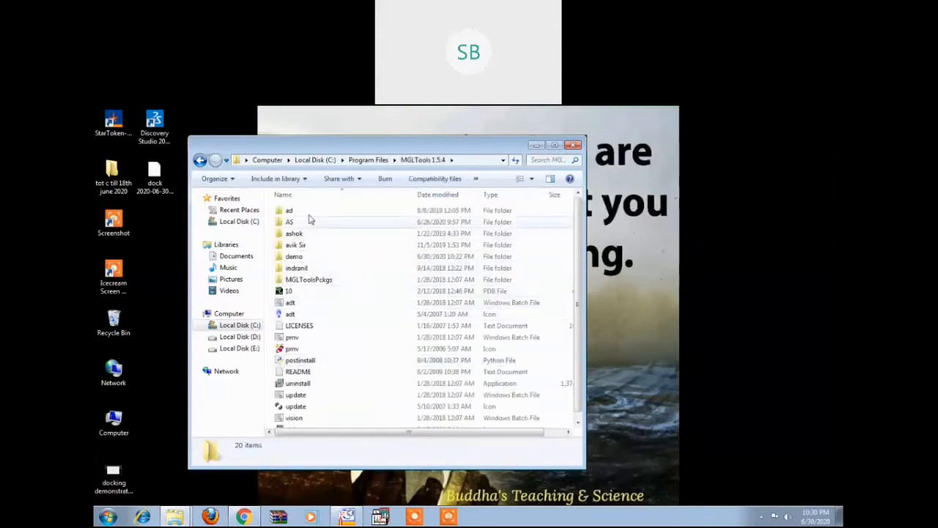
{"action": "double_click", "coordinate": [311, 255]}
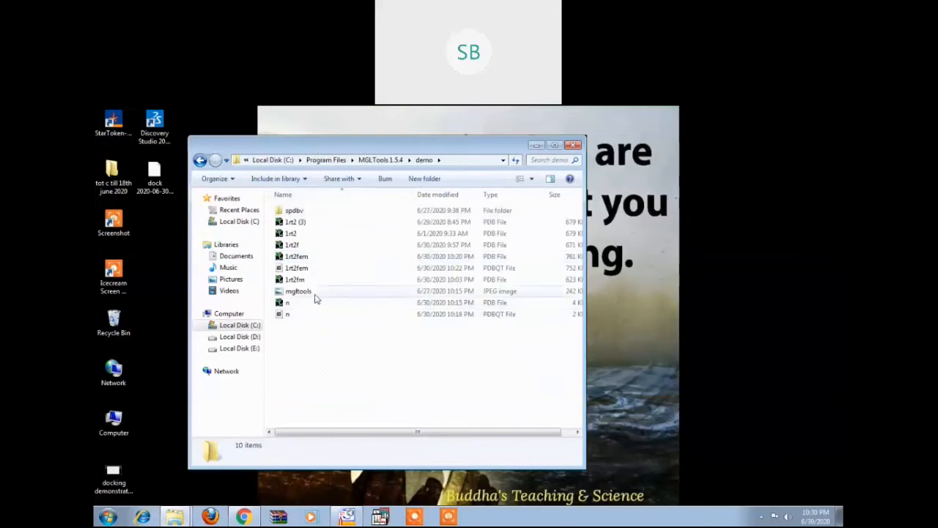
{"action": "left_click", "coordinate": [310, 269]}
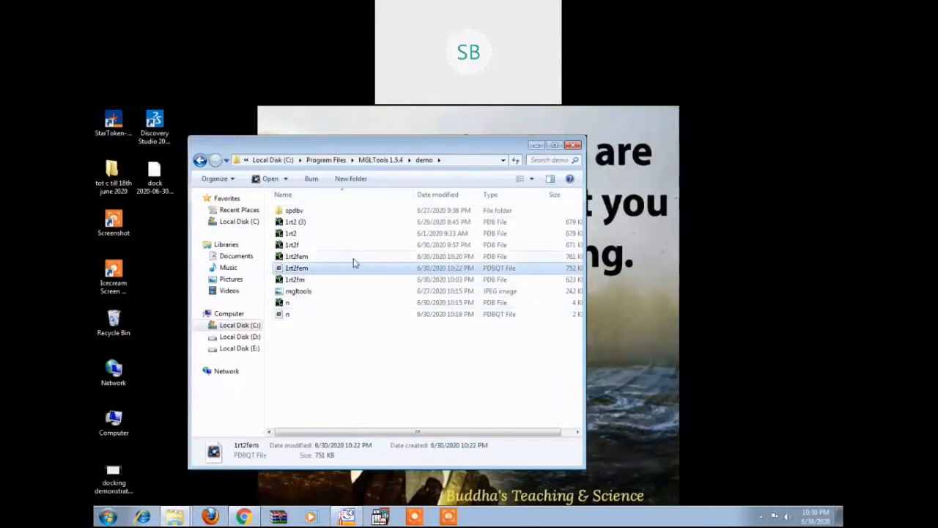
{"action": "left_click", "coordinate": [340, 319], "text": "ctrl"}
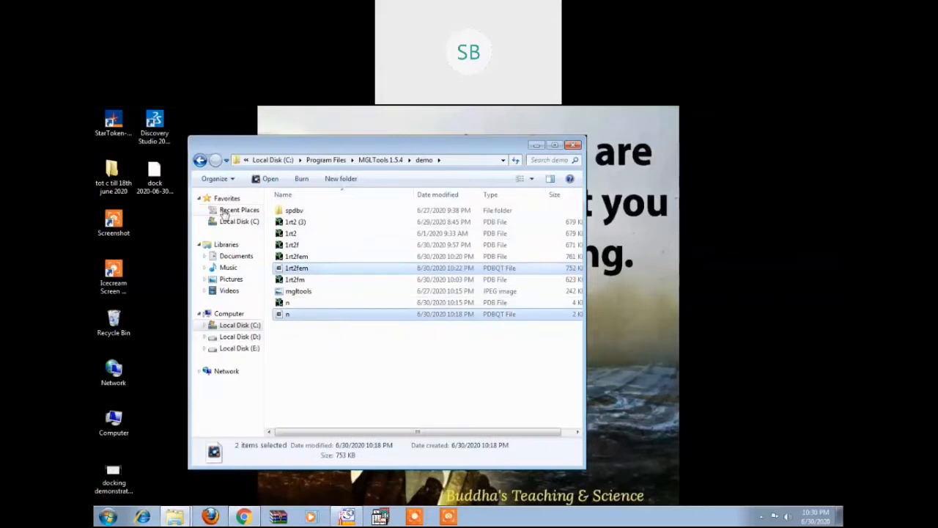
Step: Paste the copied PDBQT files into the C:\vina folder
{"action": "left_click", "coordinate": [236, 327]}
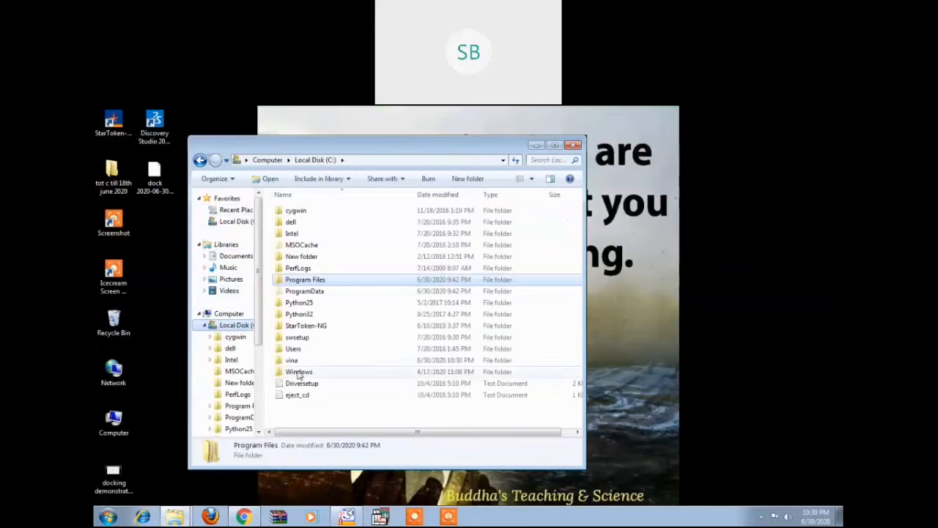
{"action": "double_click", "coordinate": [291, 360]}
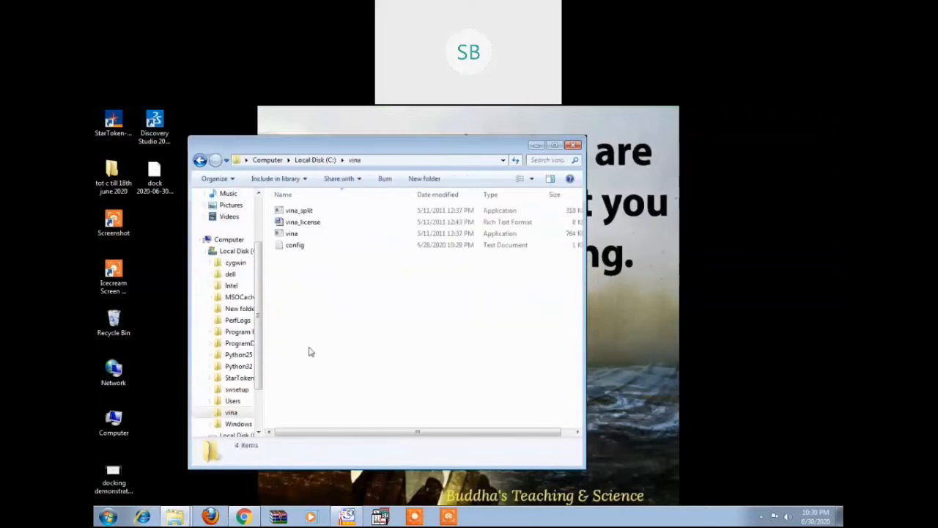
{"action": "right_click", "coordinate": [342, 379]}
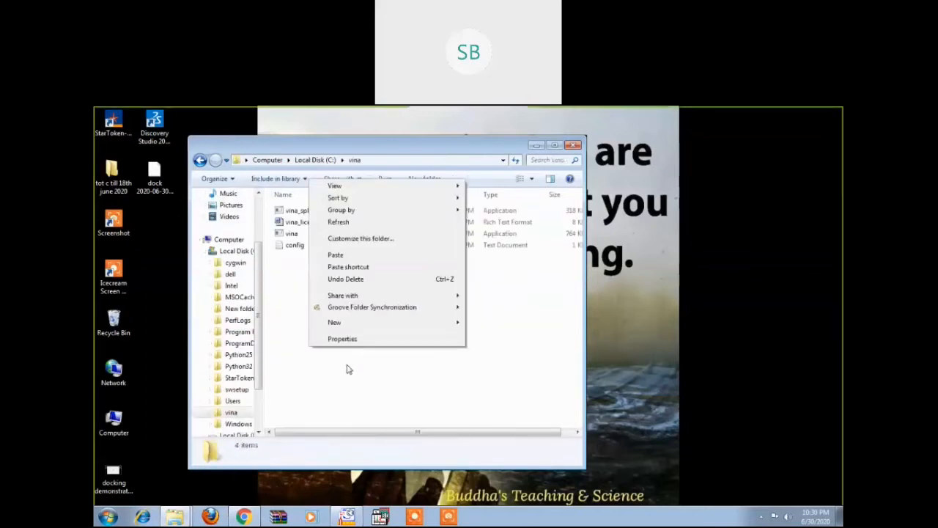
{"action": "left_click", "coordinate": [353, 255]}
{"action": "left_click", "coordinate": [304, 300]}
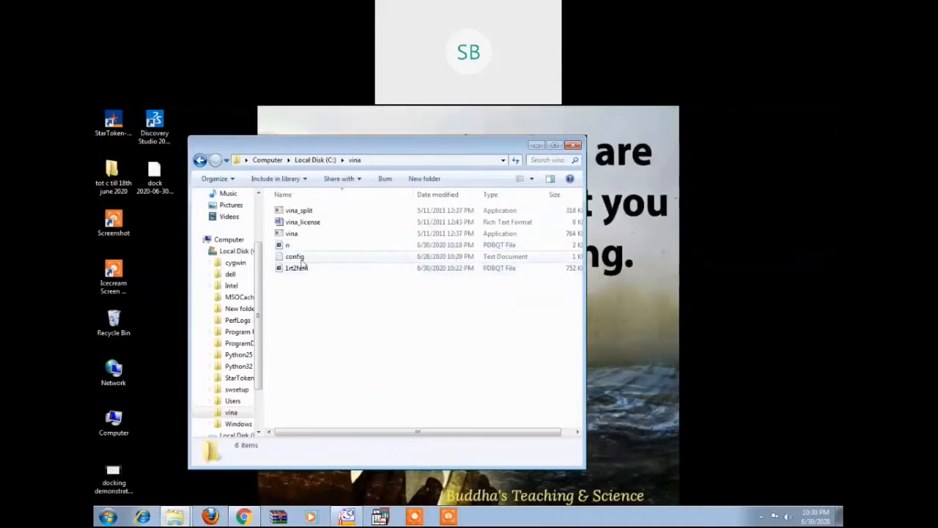
Step: Open the config text file and set the receptor to 1rt2fem.pdbqt
{"action": "double_click", "coordinate": [301, 258]}
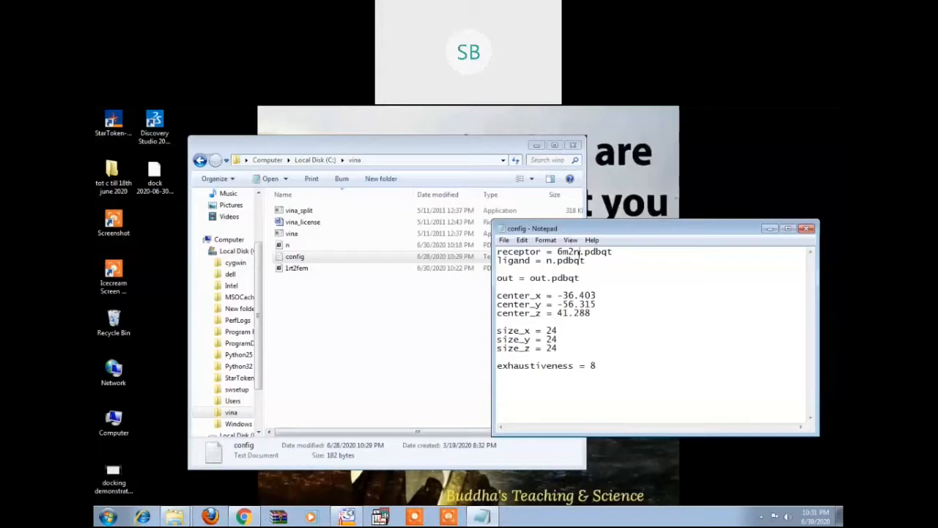
{"action": "key", "text": "BackSpace"}
{"action": "key", "text": "BackSpace"}
{"action": "key", "text": "BackSpace"}
{"action": "key", "text": "BackSpace"}
{"action": "type", "text": "1rt2fem"}
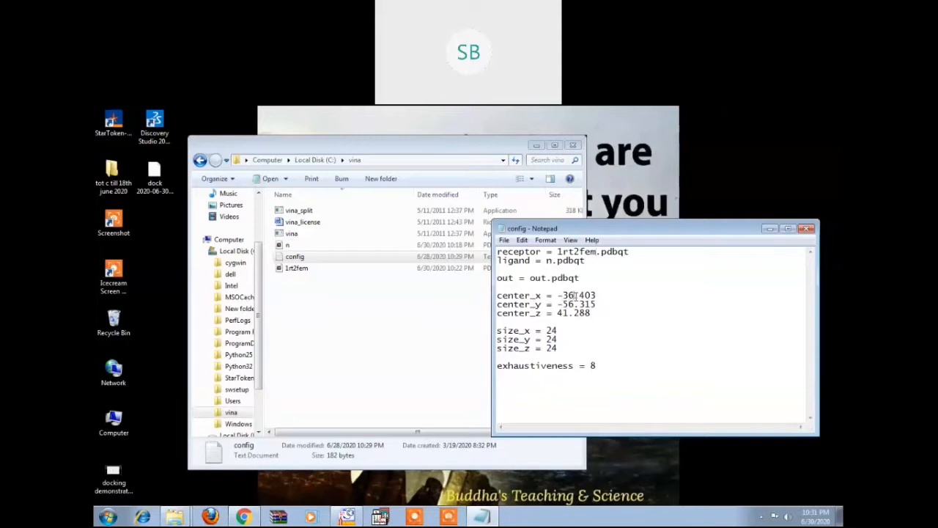
Step: Set center_x to -9.72 in the config file
{"action": "key", "text": "BackSpace"}
{"action": "key", "text": "BackSpace"}
{"action": "type", "text": "9"}
{"action": "key", "text": "Right"}
{"action": "key", "text": "Right"}
{"action": "key", "text": "Right"}
{"action": "key", "text": "BackSpace"}
{"action": "key", "text": "BackSpace"}
{"action": "key", "text": "BackSpace"}
{"action": "type", "text": "72"}
Step: Set center_y to -40.294 in the config file
{"action": "key", "text": "Down"}
{"action": "key", "text": "Right"}
{"action": "key", "text": "Right"}
{"action": "key", "text": "BackSpace"}
{"action": "key", "text": "BackSpace"}
{"action": "key", "text": "BackSpace"}
{"action": "key", "text": "BackSpace"}
{"action": "key", "text": "BackSpace"}
{"action": "type", "text": "40.294"}
Step: Set center_z to 20.792 in the config file, then save and close it
{"action": "key", "text": "Down"}
{"action": "key", "text": "BackSpace"}
{"action": "key", "text": "BackSpace"}
{"action": "key", "text": "BackSpace"}
{"action": "key", "text": "BackSpace"}
{"action": "key", "text": "BackSpace"}
{"action": "key", "text": "BackSpace"}
{"action": "type", "text": "20.792"}
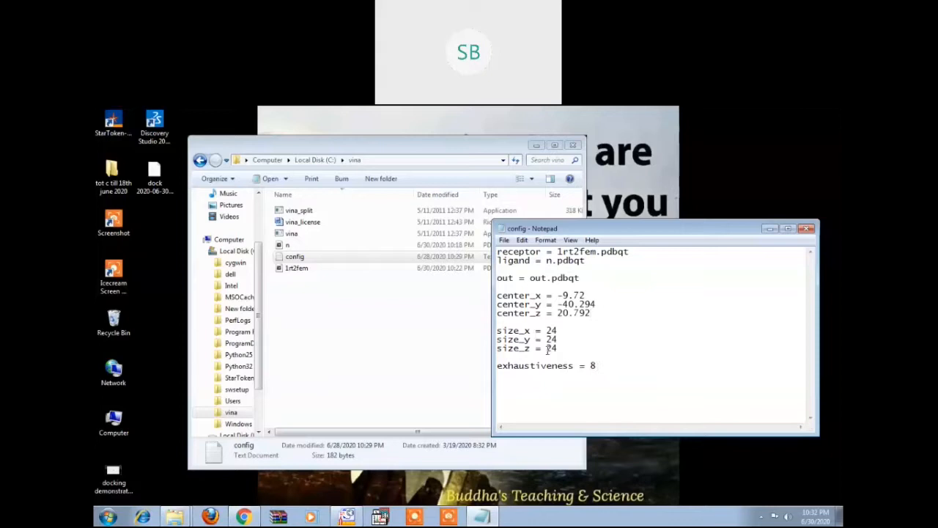
{"action": "left_click", "coordinate": [806, 228]}
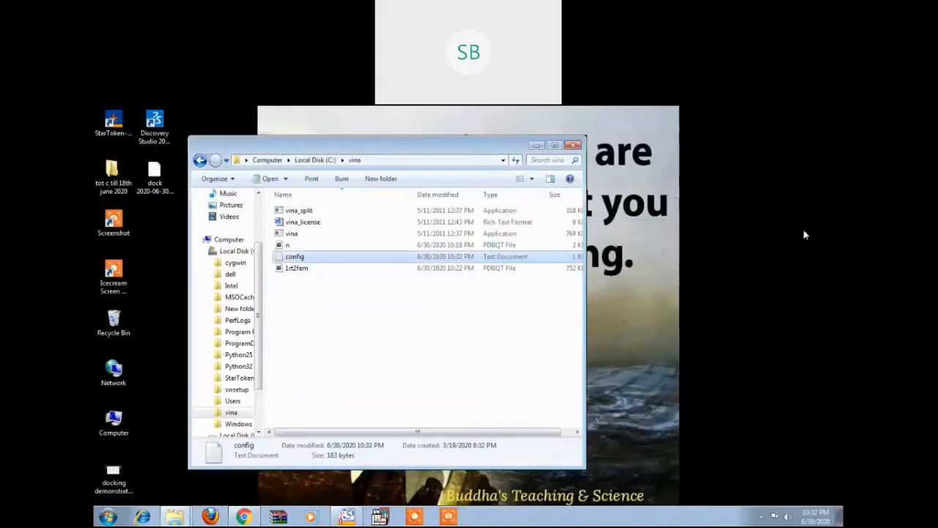
Step: Open a Command Prompt and change the working directory to C:\vina
{"action": "left_click", "coordinate": [99, 516]}
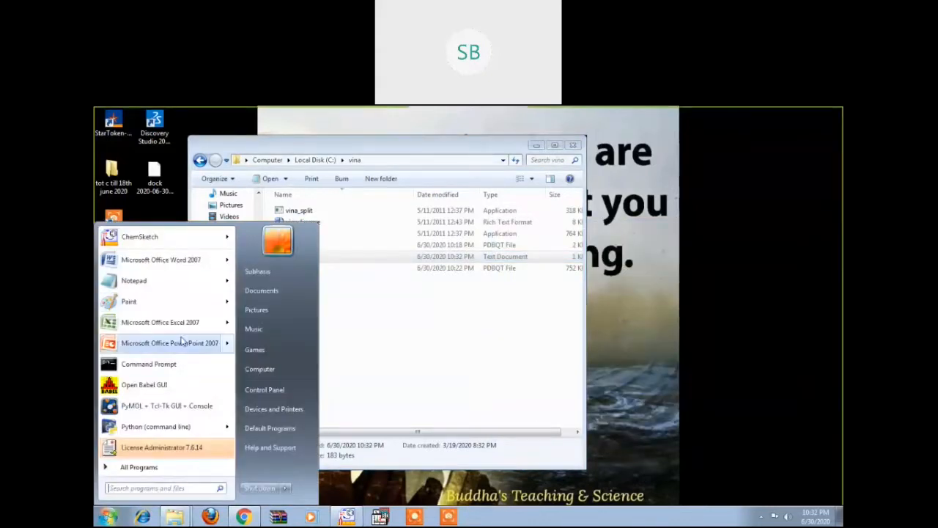
{"action": "left_click", "coordinate": [140, 366]}
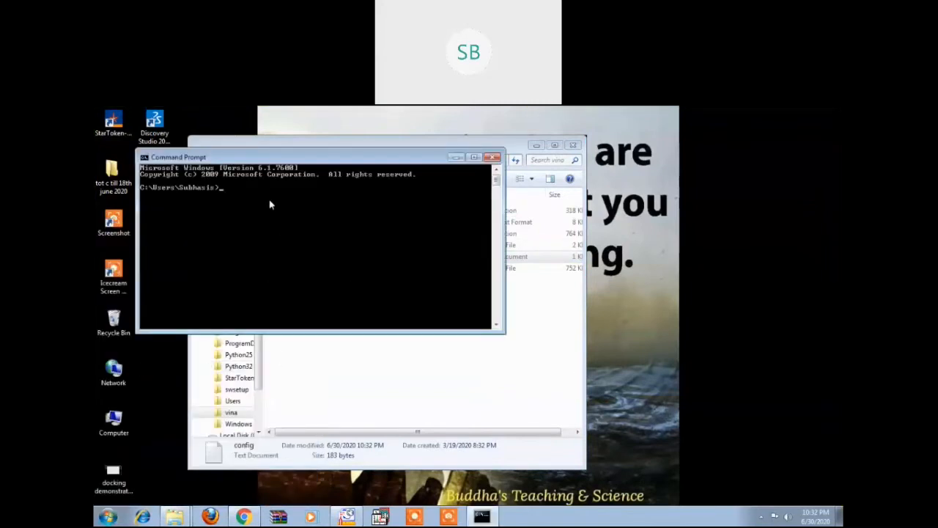
{"action": "type", "text": "cd.."}
{"action": "key", "text": "Return"}
{"action": "type", "text": "cd\\"}
{"action": "key", "text": "Return"}
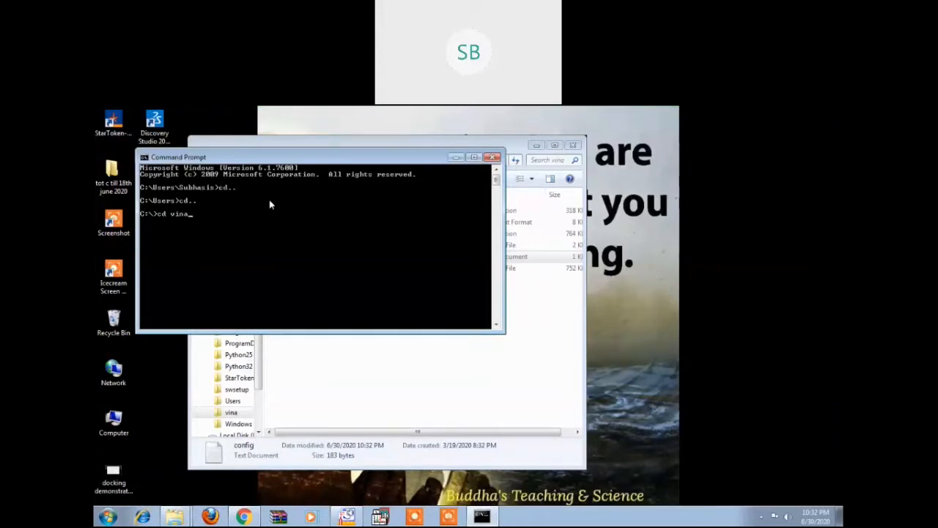
{"action": "key", "text": "Return"}
Step: Run the docking with the command vina --config config.txt --log log.txt and enlarge the Command Prompt window
{"action": "type", "text": "config.txt -log"}
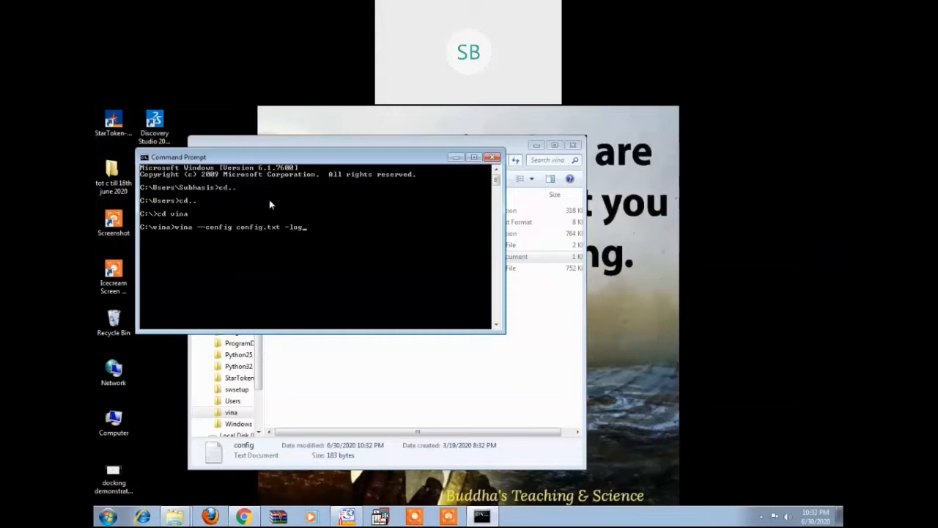
{"action": "key", "text": "BackSpace"}
{"action": "key", "text": "BackSpace"}
{"action": "key", "text": "BackSpace"}
{"action": "key", "text": "BackSpace"}
{"action": "type", "text": "--log log.txt"}
{"action": "key", "text": "Return"}
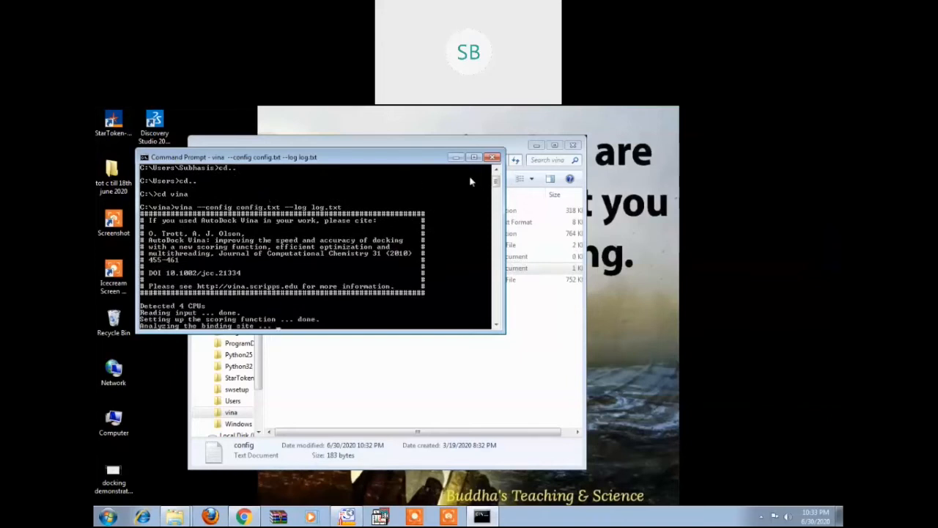
{"action": "left_click", "coordinate": [474, 158]}
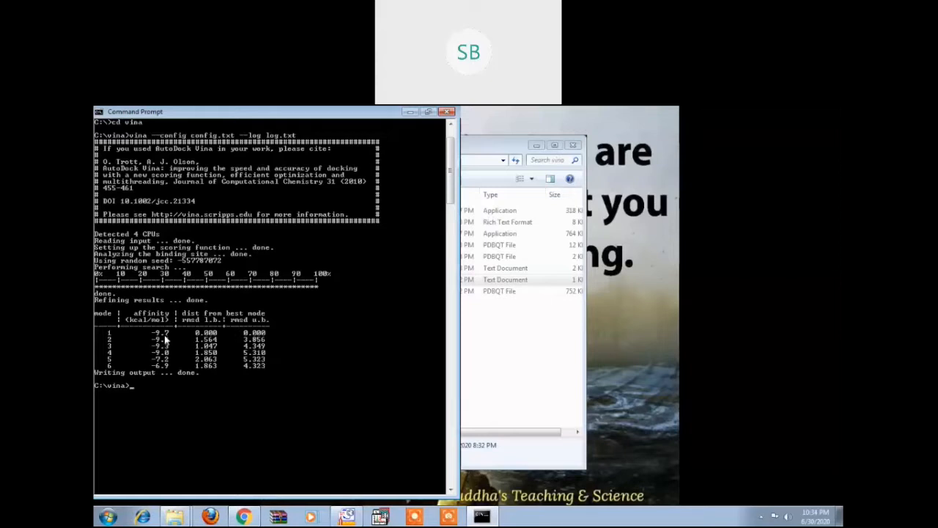
Step: Move the Command Prompt aside and examine the binding affinity table in the log file from the vina folder
{"action": "left_click_drag", "start_coordinate": [367, 116], "coordinate": [770, 169]}
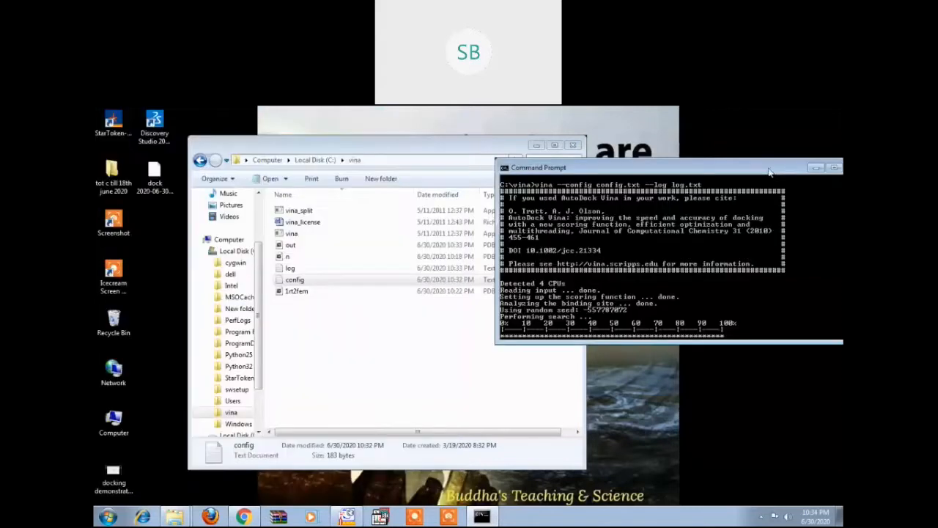
{"action": "left_click", "coordinate": [300, 307]}
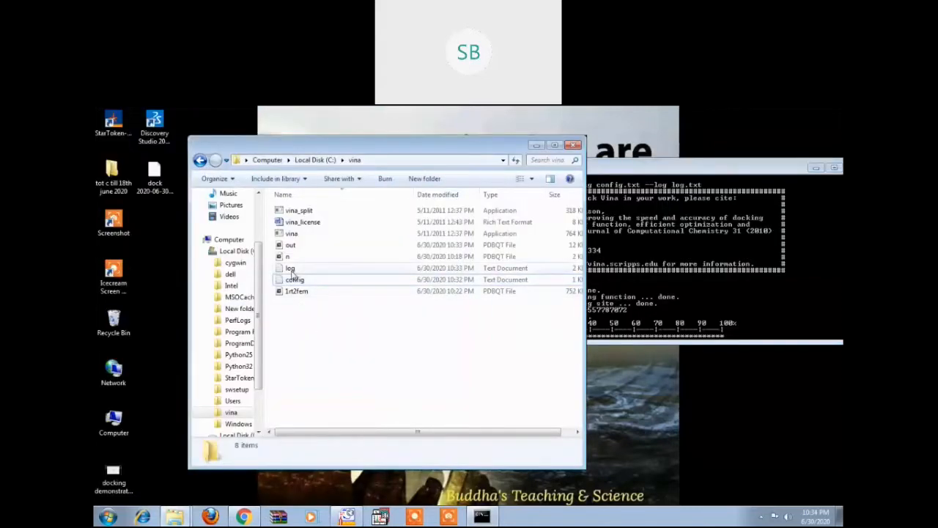
{"action": "left_click", "coordinate": [307, 271]}
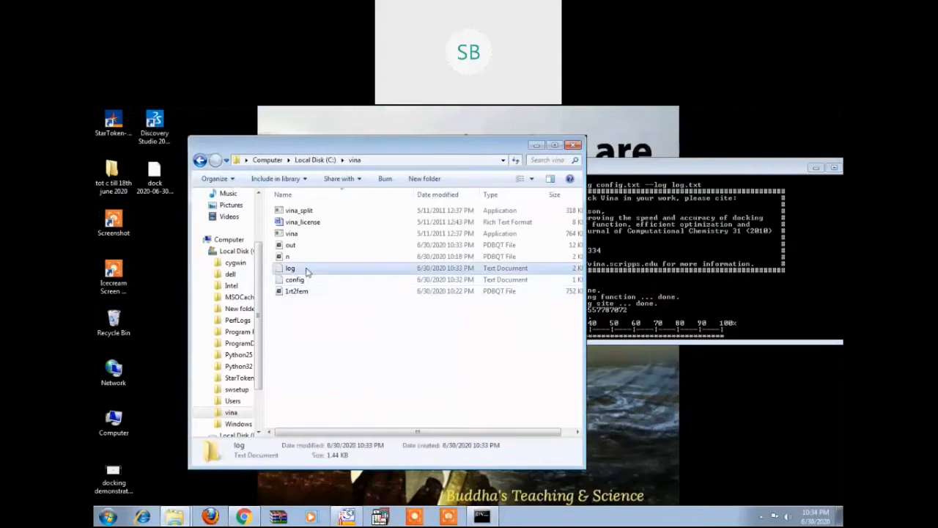
{"action": "double_click", "coordinate": [307, 271]}
{"action": "scroll", "coordinate": [785, 370], "scroll_direction": "down", "scroll_amount": 3}
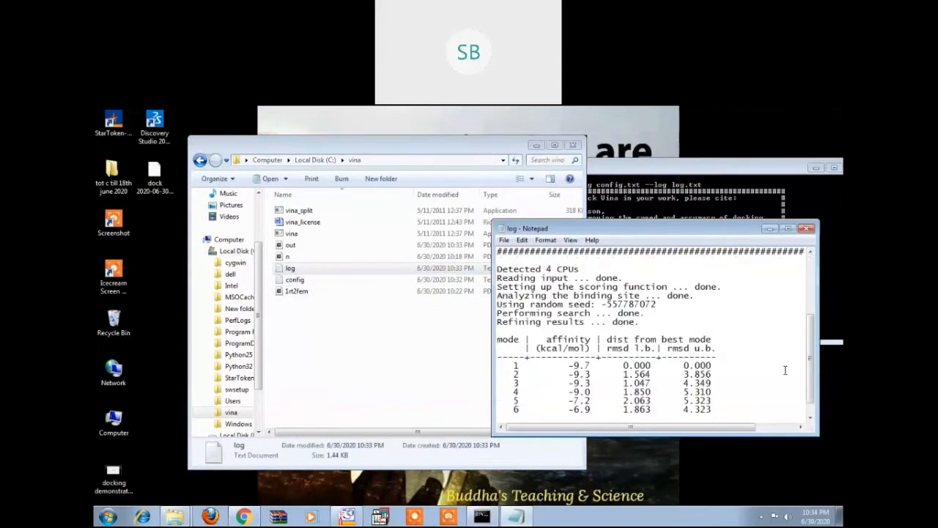
{"action": "left_click", "coordinate": [808, 230]}
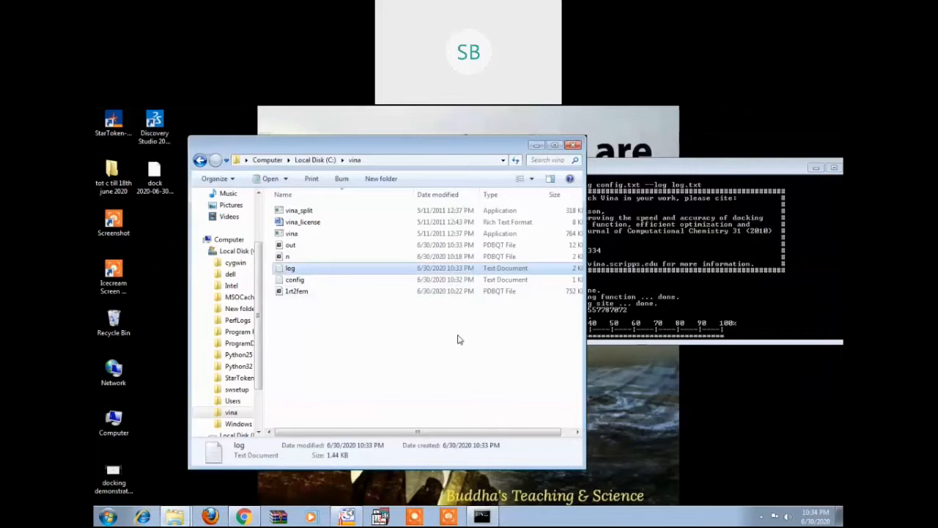
Step: Split the docked poses with the command vina_split --input out.pdbqt, then minimise the Command Prompt and close the vina folder
{"action": "left_click_drag", "start_coordinate": [406, 146], "coordinate": [356, 147]}
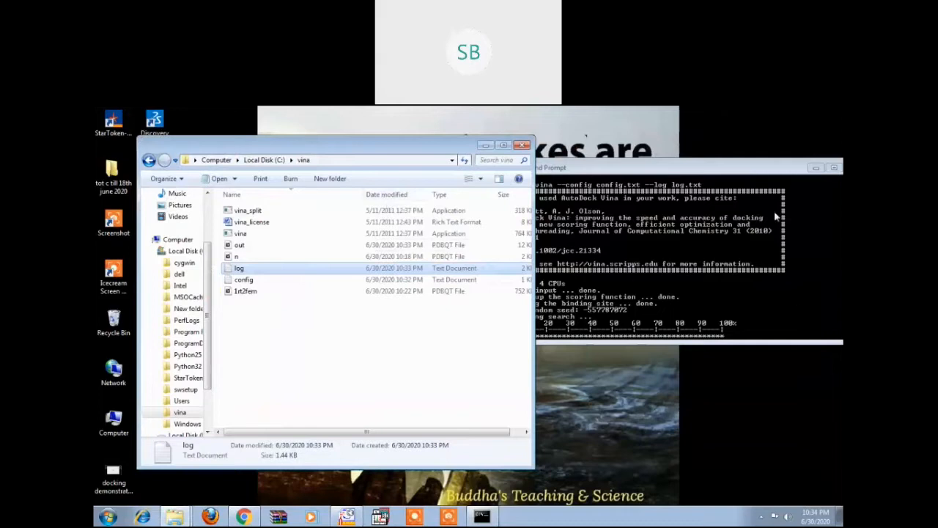
{"action": "left_click", "coordinate": [761, 170]}
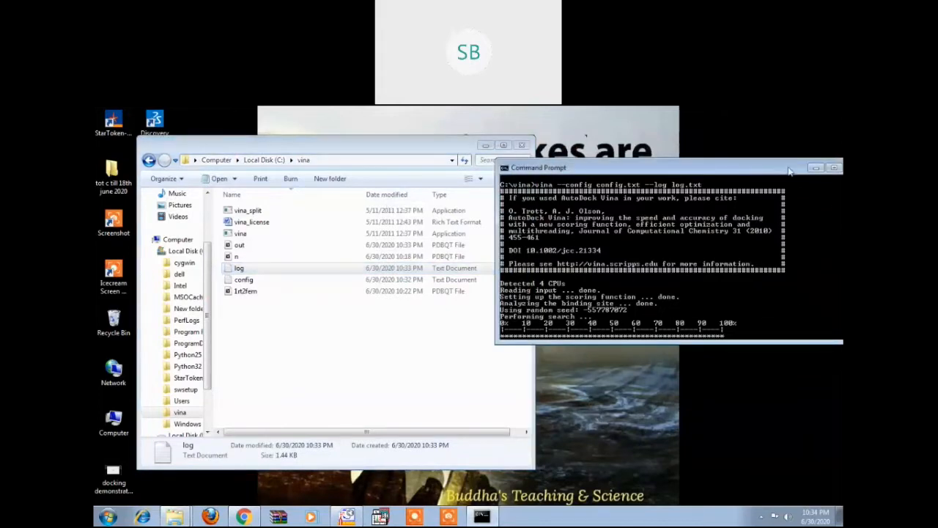
{"action": "left_click_drag", "start_coordinate": [790, 171], "coordinate": [578, 142]}
{"action": "left_click_drag", "start_coordinate": [645, 168], "coordinate": [645, 188]}
{"action": "type", "text": "vina_spli"}
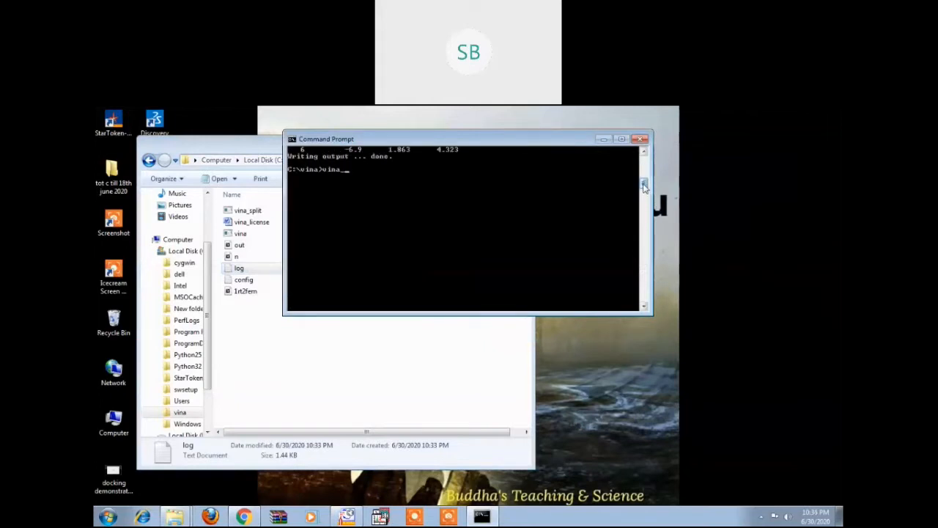
{"action": "type", "text": "t --input out.pdbqt"}
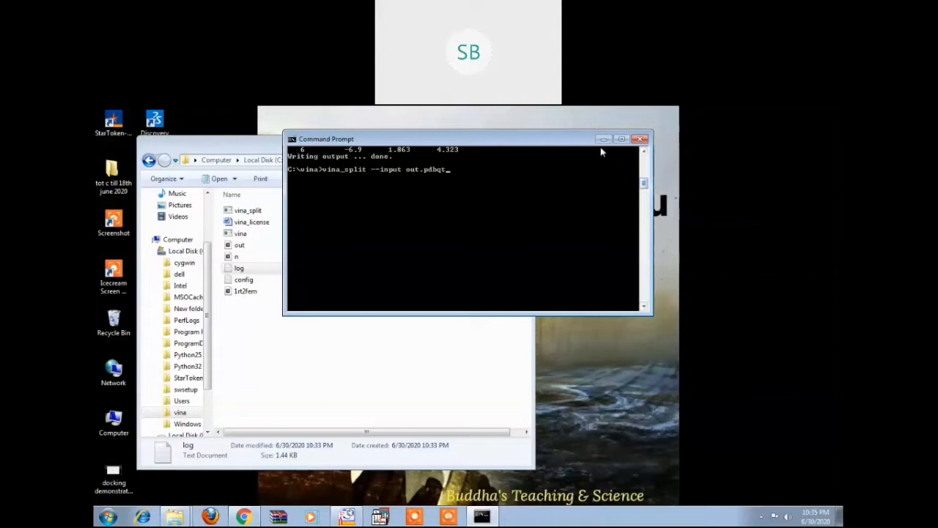
{"action": "key", "text": "Return"}
{"action": "left_click", "coordinate": [603, 138]}
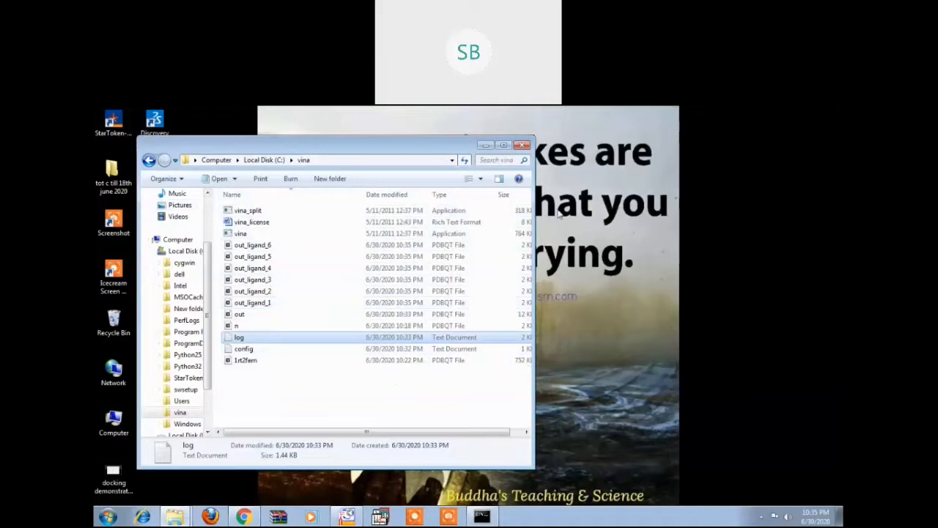
{"action": "left_click", "coordinate": [524, 146]}
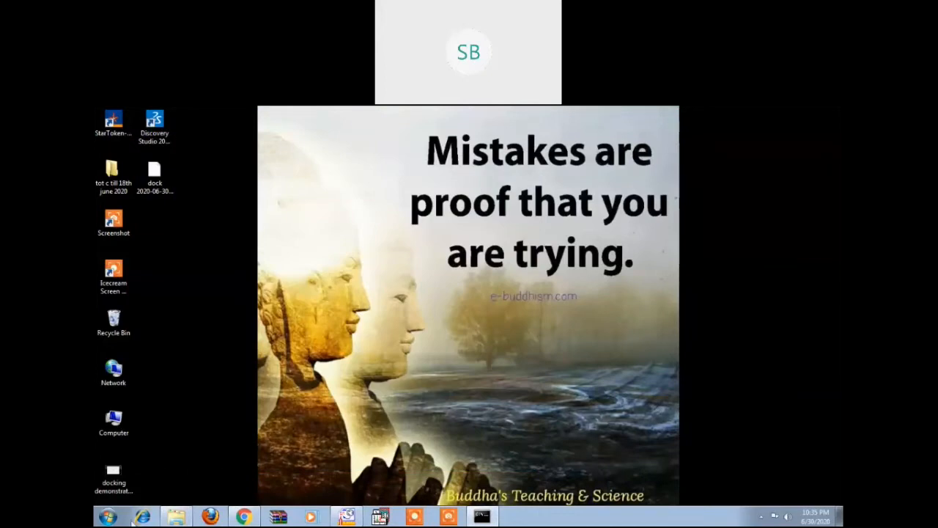
Step: Start PyMOL and browse to the vina folder on Local Disk (C:) in its file opening dialog
{"action": "left_click", "coordinate": [108, 516]}
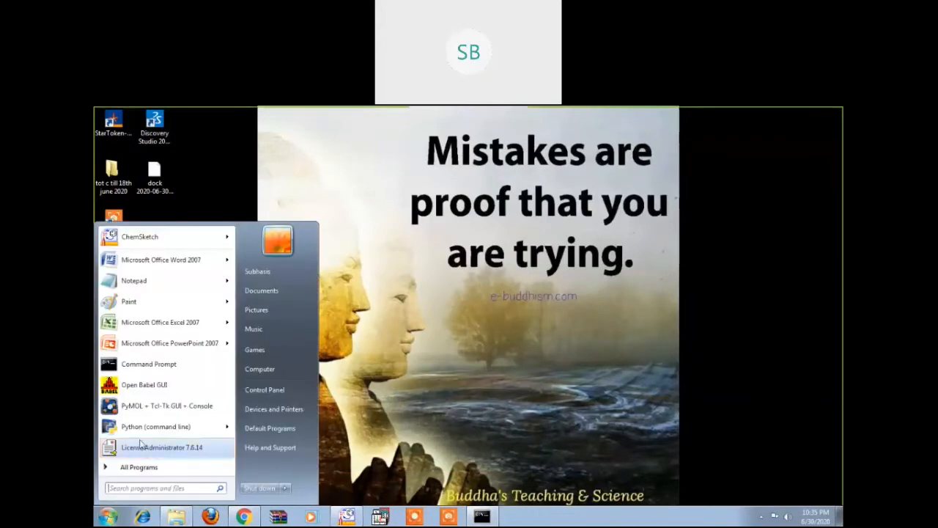
{"action": "left_click", "coordinate": [187, 413]}
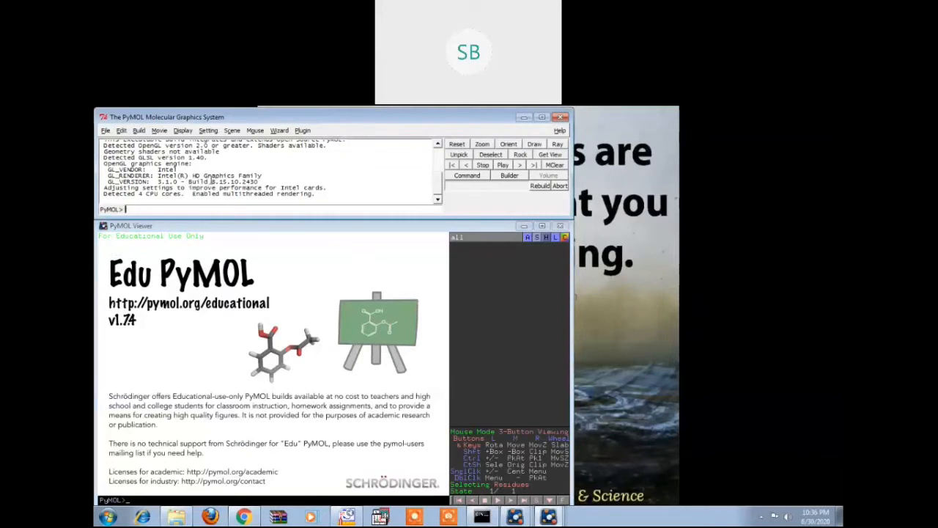
{"action": "left_click", "coordinate": [105, 130]}
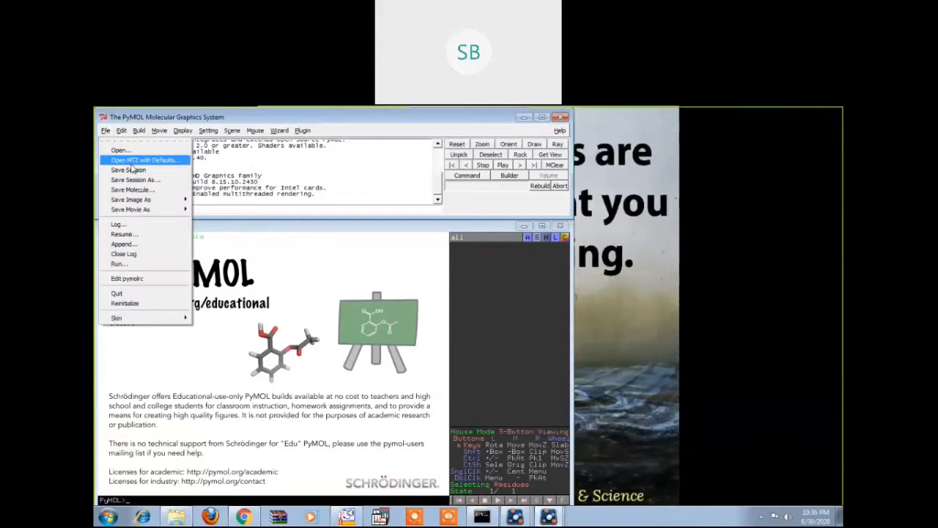
{"action": "left_click", "coordinate": [130, 154]}
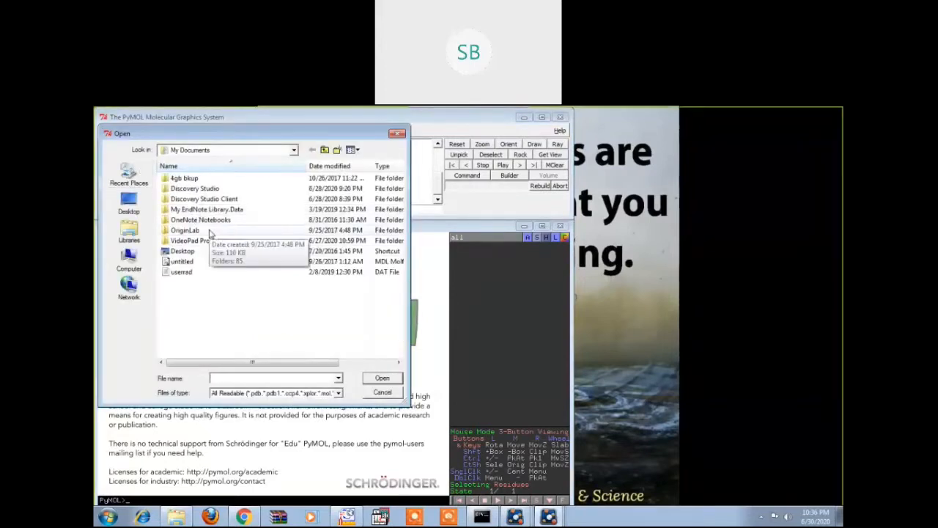
{"action": "left_click", "coordinate": [129, 260]}
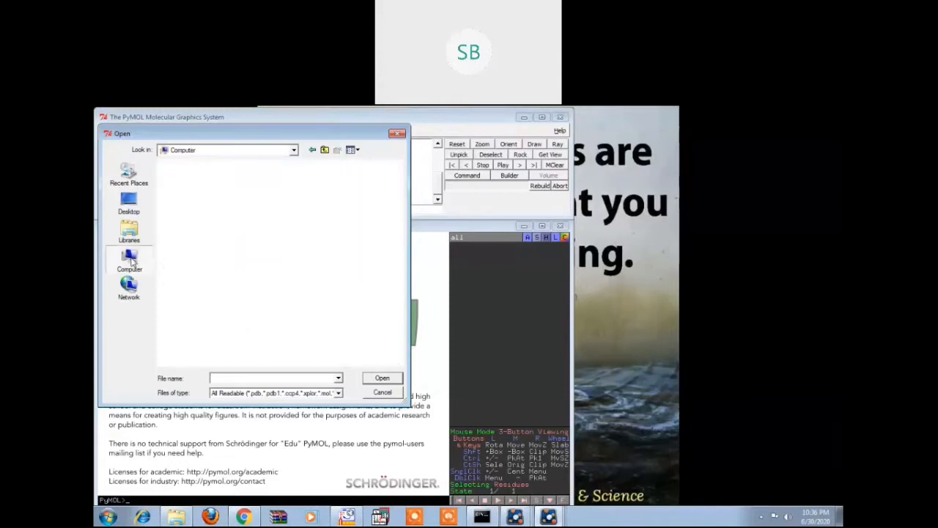
{"action": "double_click", "coordinate": [210, 187]}
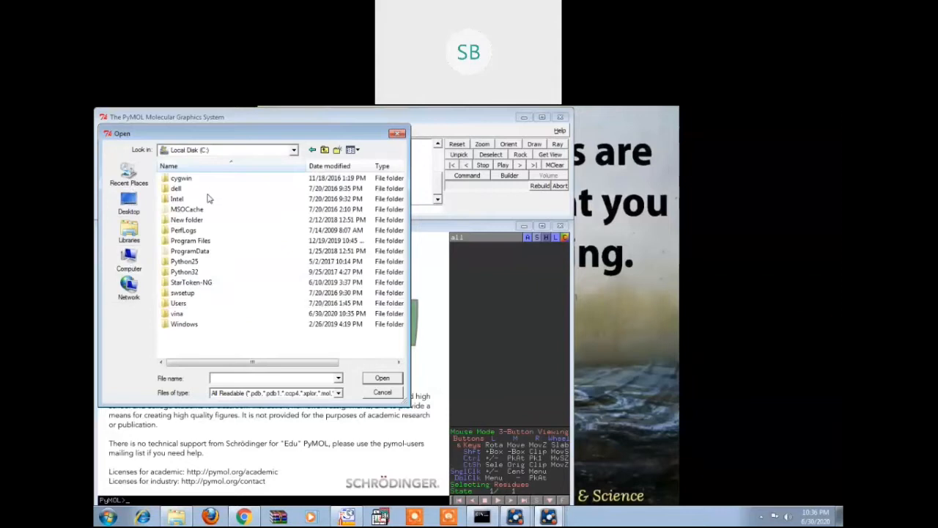
{"action": "double_click", "coordinate": [178, 314]}
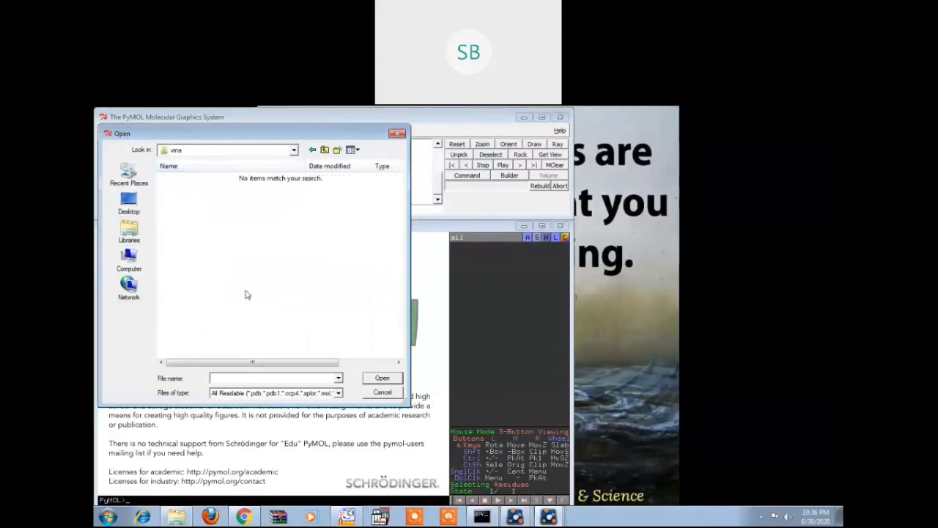
Step: Set the file type filter to All Files and reload the vina folder listing
{"action": "left_click", "coordinate": [339, 393]}
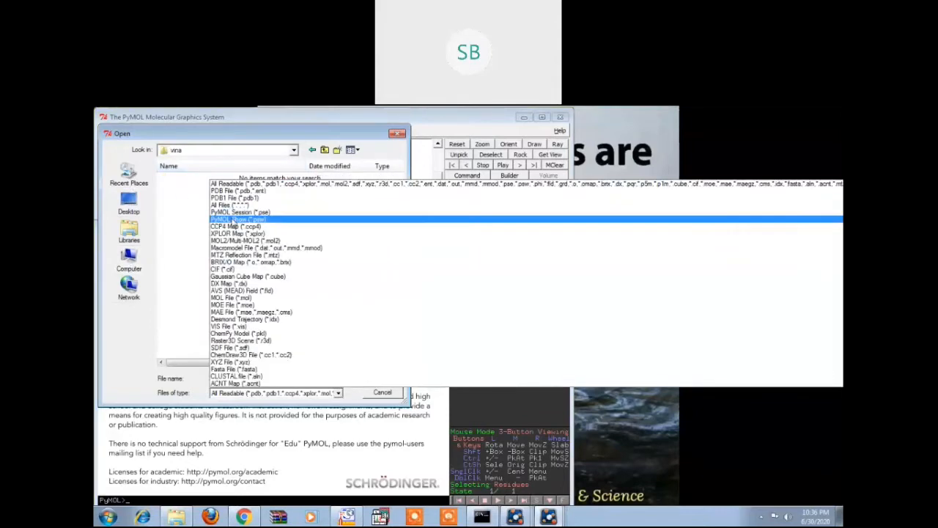
{"action": "left_click", "coordinate": [235, 205]}
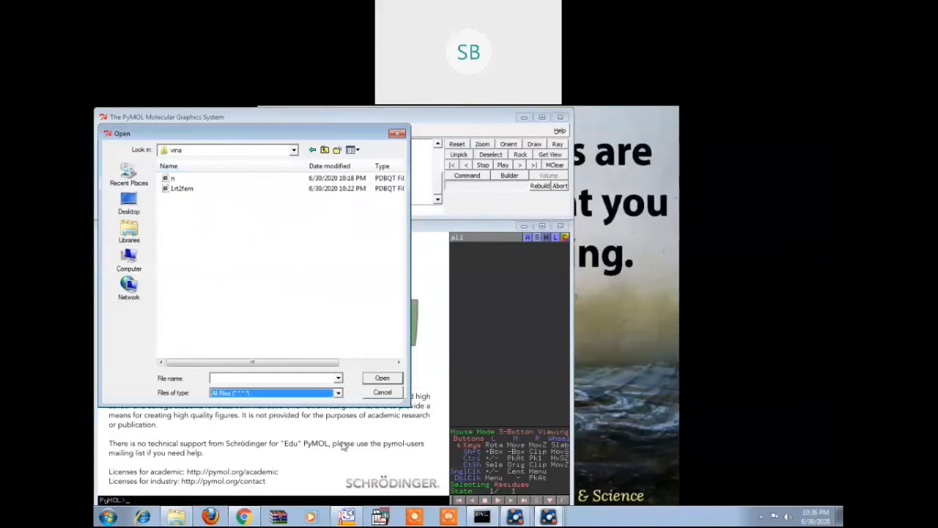
{"action": "left_click", "coordinate": [338, 393]}
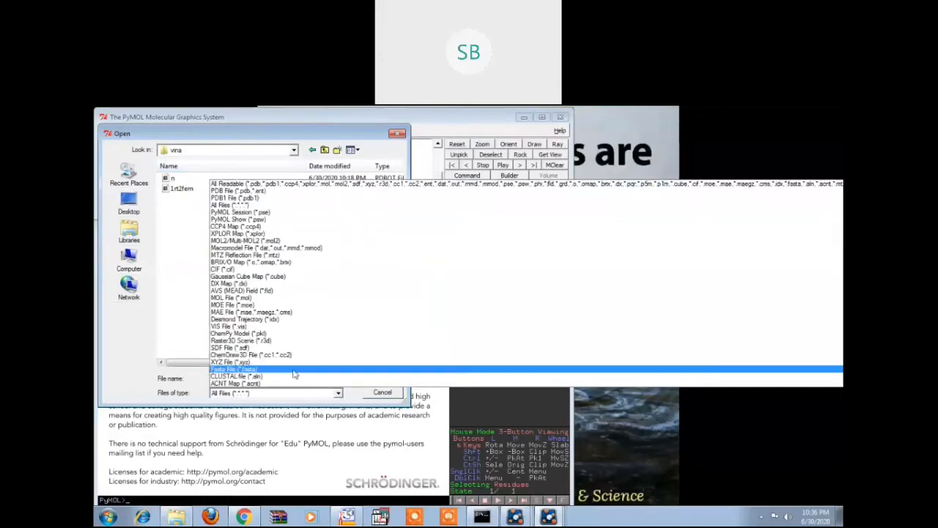
{"action": "left_click", "coordinate": [239, 211]}
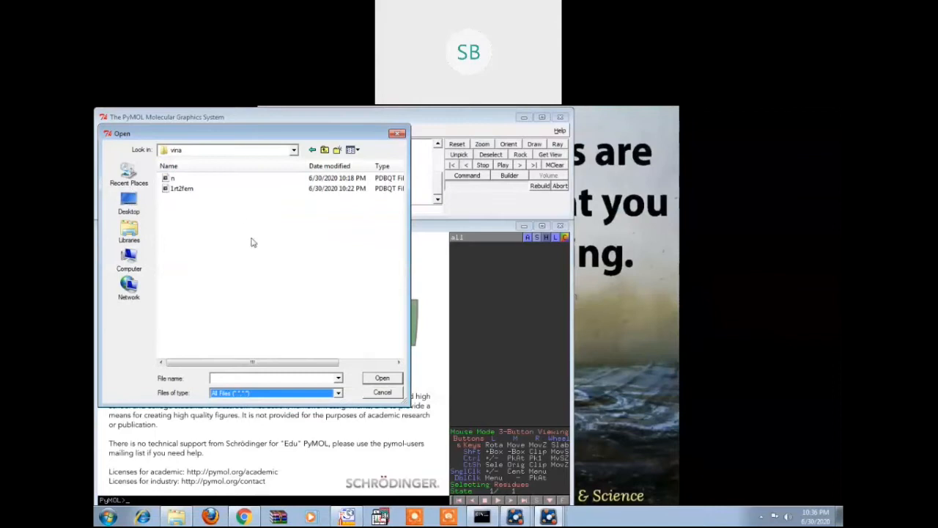
{"action": "left_click", "coordinate": [325, 149]}
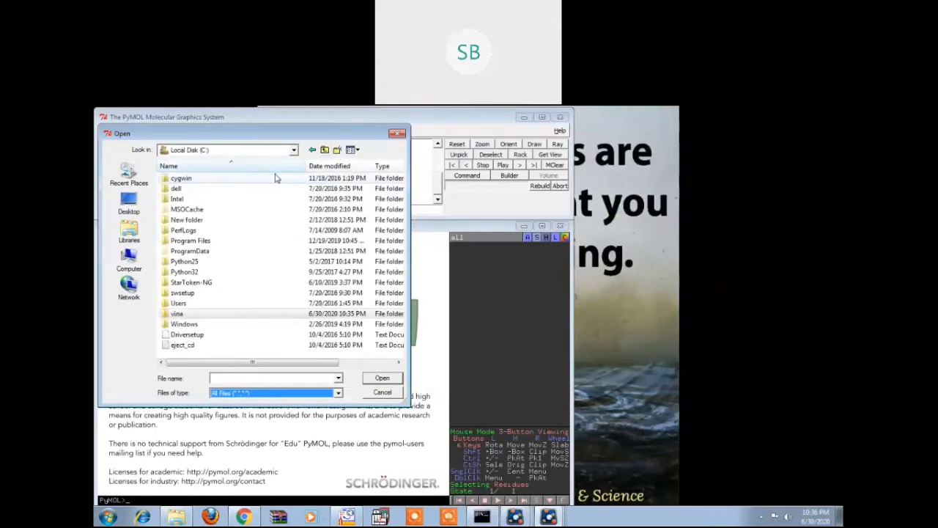
{"action": "double_click", "coordinate": [196, 314]}
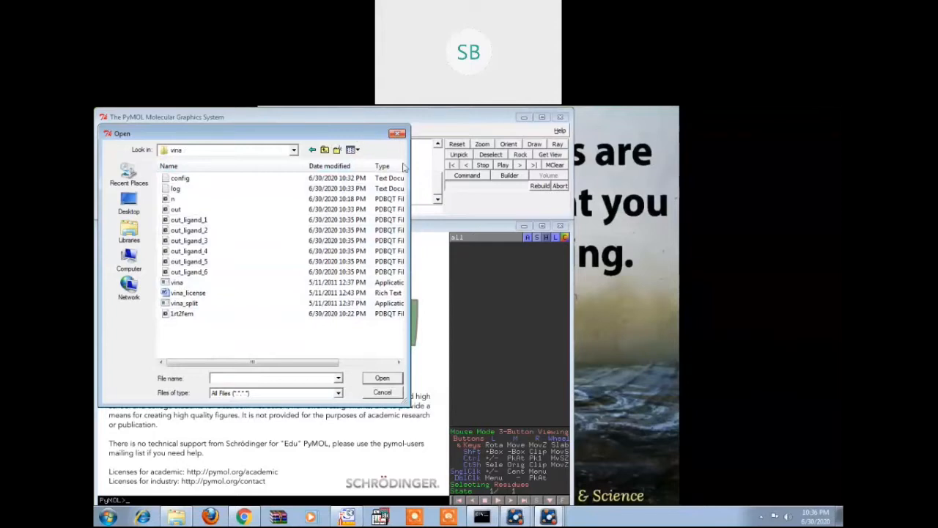
Step: Move the file dialog aside and open the demo folder of MGLTools 1.5.4 under Program Files in Windows Explorer
{"action": "left_click_drag", "start_coordinate": [756, 214], "coordinate": [757, 195]}
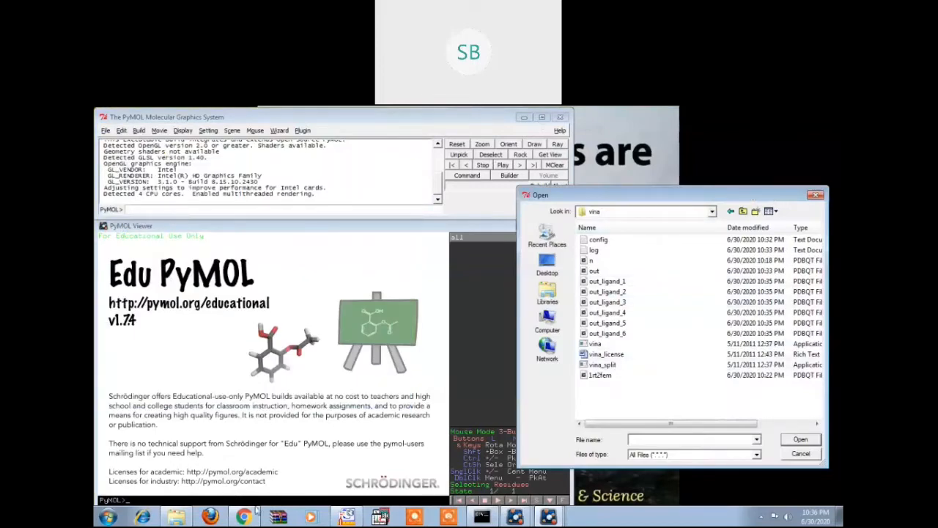
{"action": "left_click", "coordinate": [178, 518]}
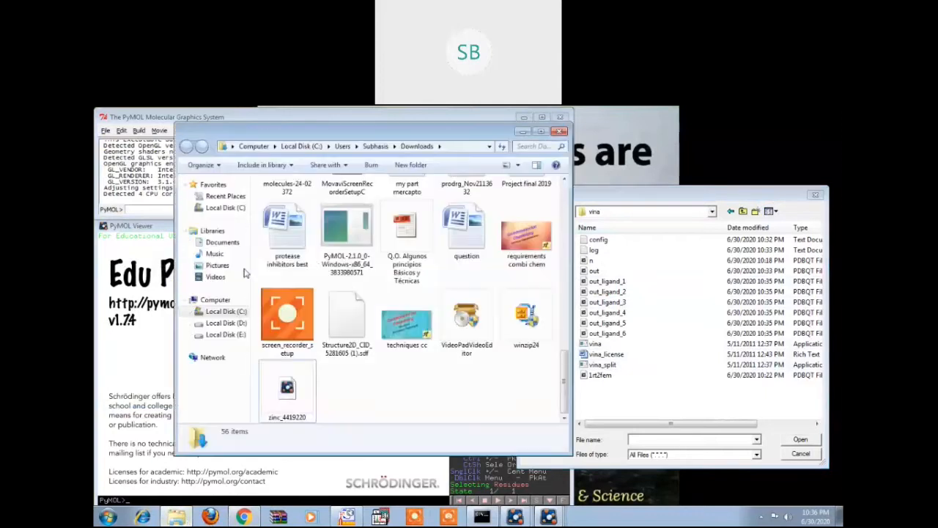
{"action": "left_click", "coordinate": [226, 208]}
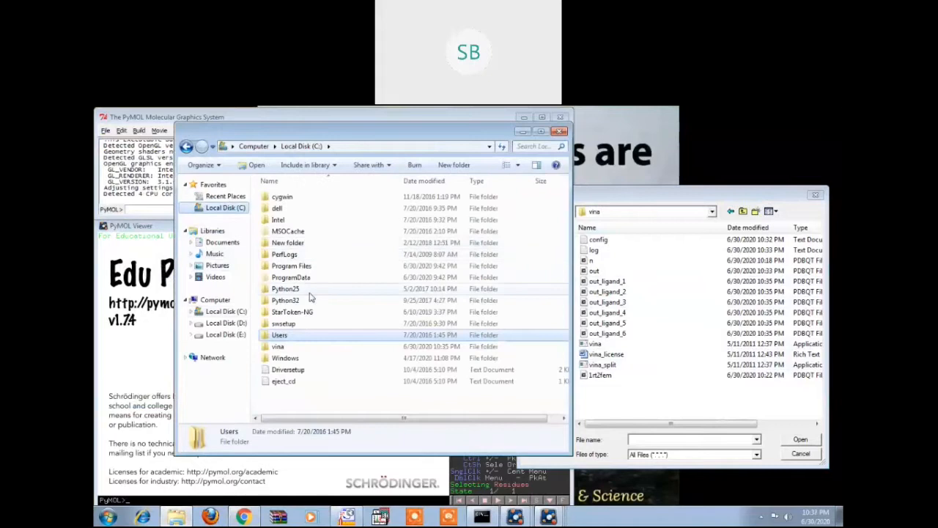
{"action": "double_click", "coordinate": [297, 267]}
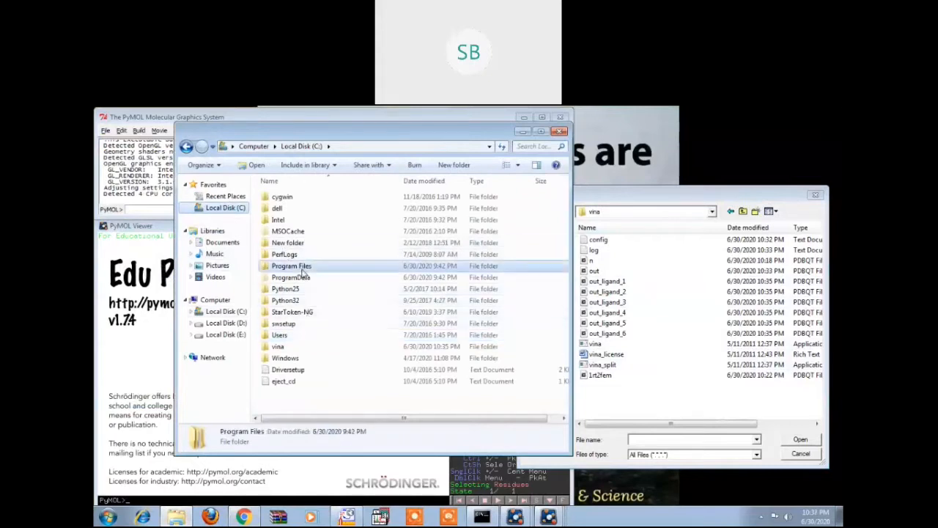
{"action": "scroll", "coordinate": [311, 344], "scroll_direction": "down", "scroll_amount": 2}
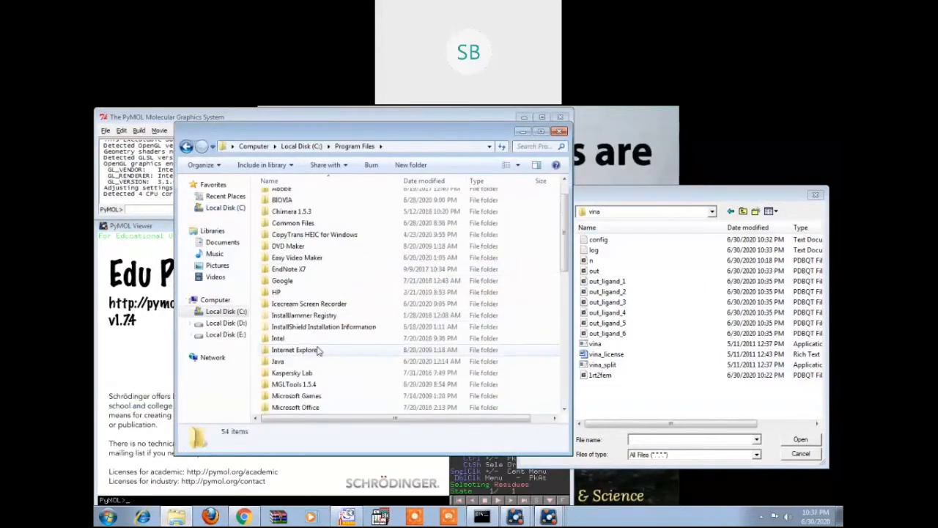
{"action": "double_click", "coordinate": [297, 351]}
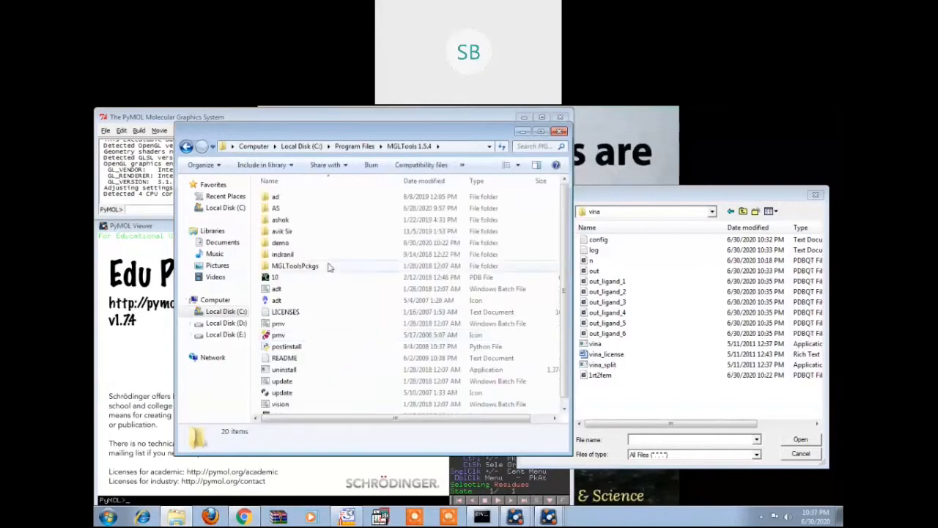
{"action": "double_click", "coordinate": [287, 242]}
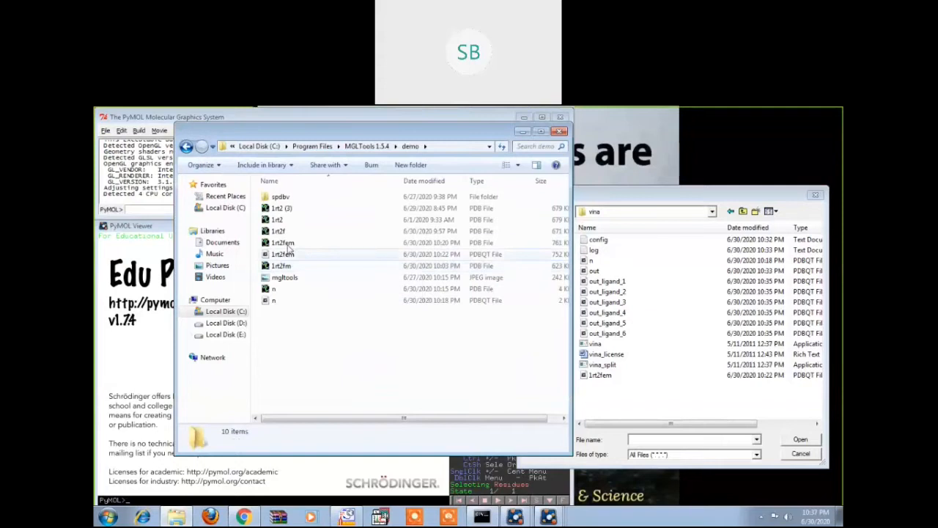
Step: Copy the PDB files 1rt2 and 1rt2fem from the demo folder into the vina folder
{"action": "left_click", "coordinate": [283, 242]}
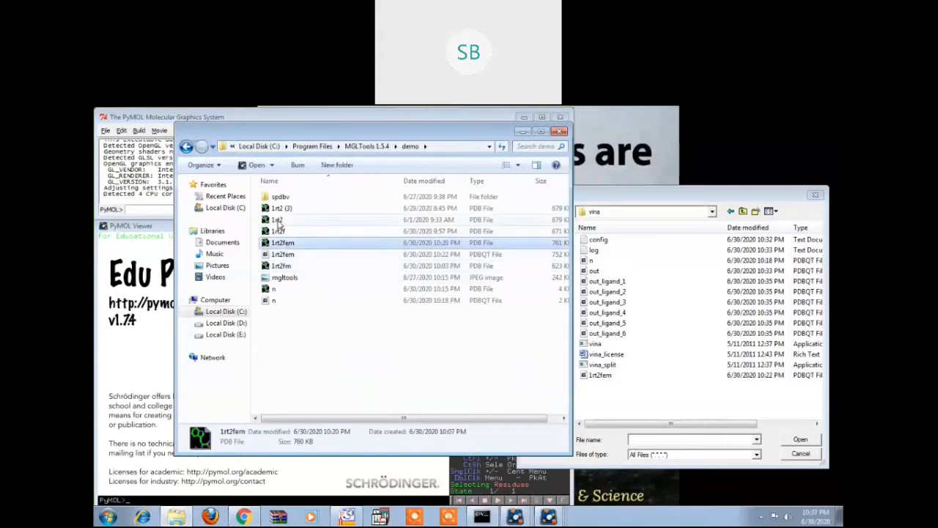
{"action": "left_click", "coordinate": [279, 220], "text": "ctrl"}
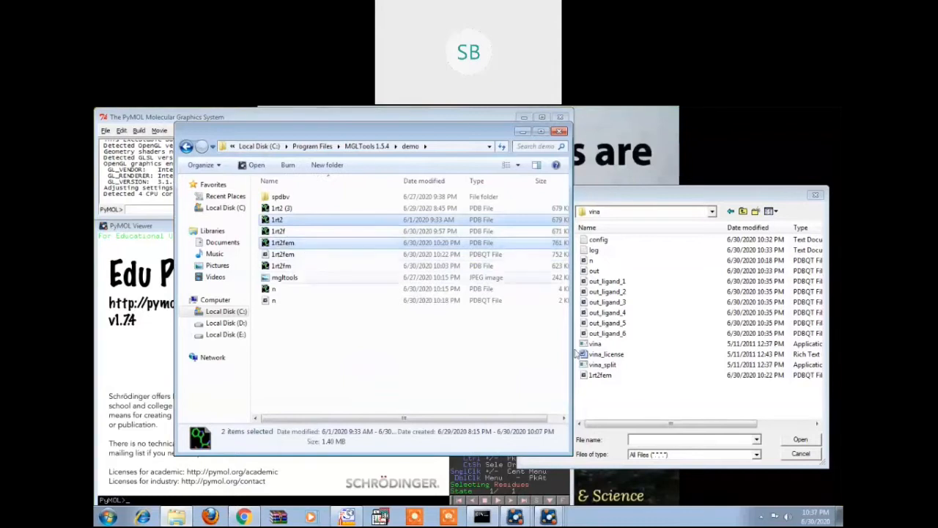
{"action": "left_click", "coordinate": [645, 395]}
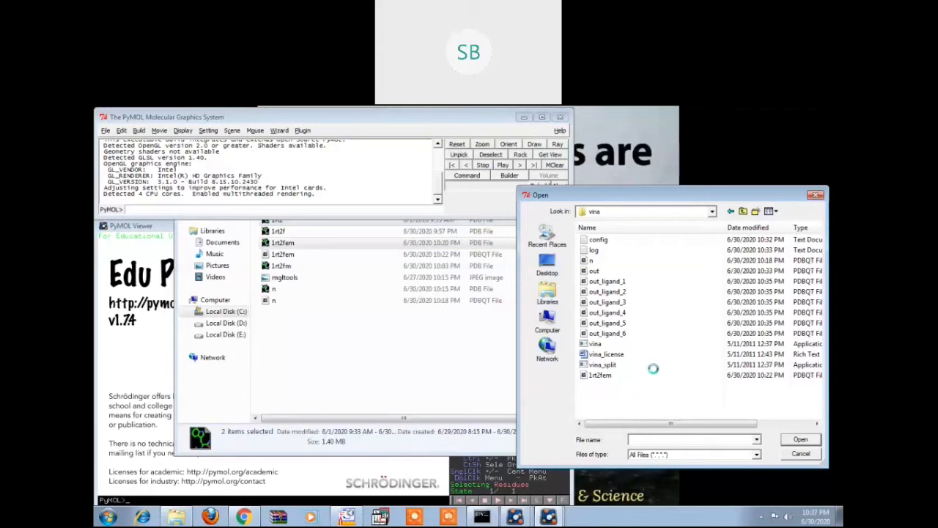
{"action": "right_click", "coordinate": [643, 247]}
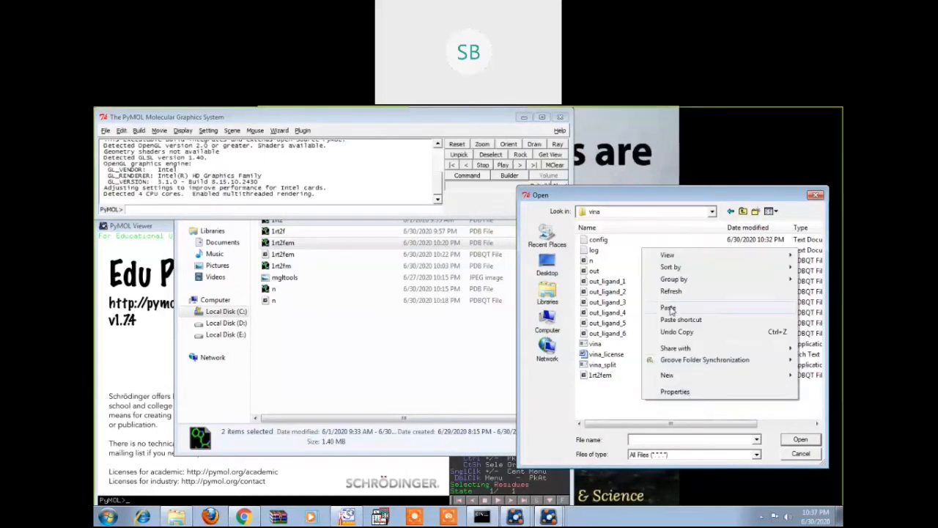
{"action": "left_click", "coordinate": [669, 309]}
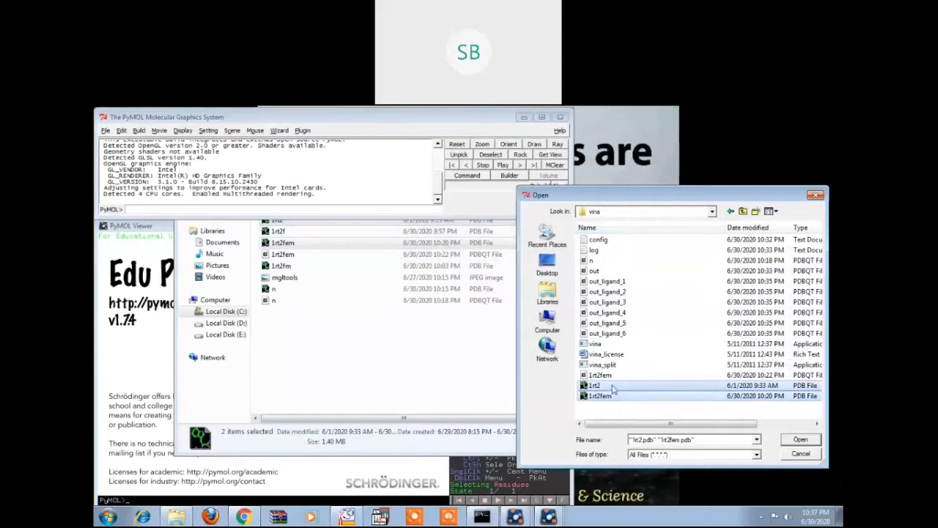
Step: Load 1rt2.pdb into PyMOL and minimise the demo folder window
{"action": "left_click", "coordinate": [613, 387]}
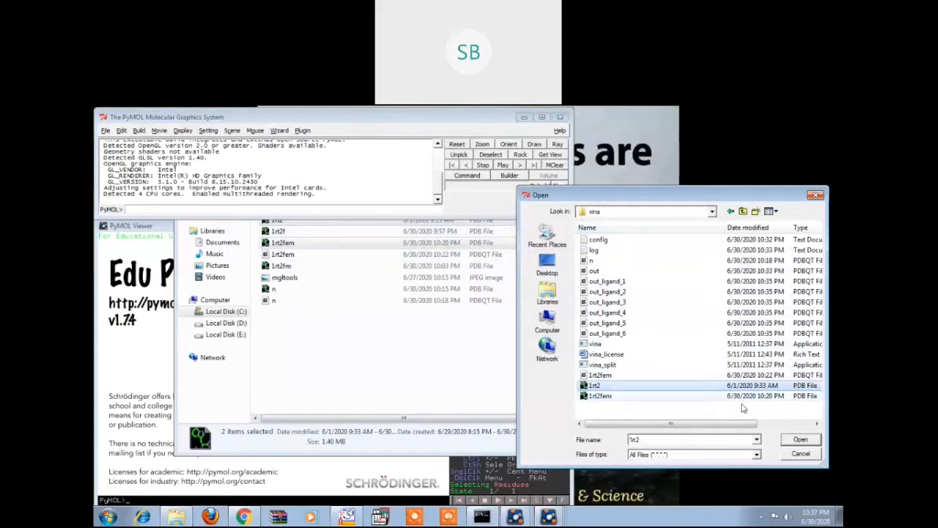
{"action": "left_click", "coordinate": [802, 440]}
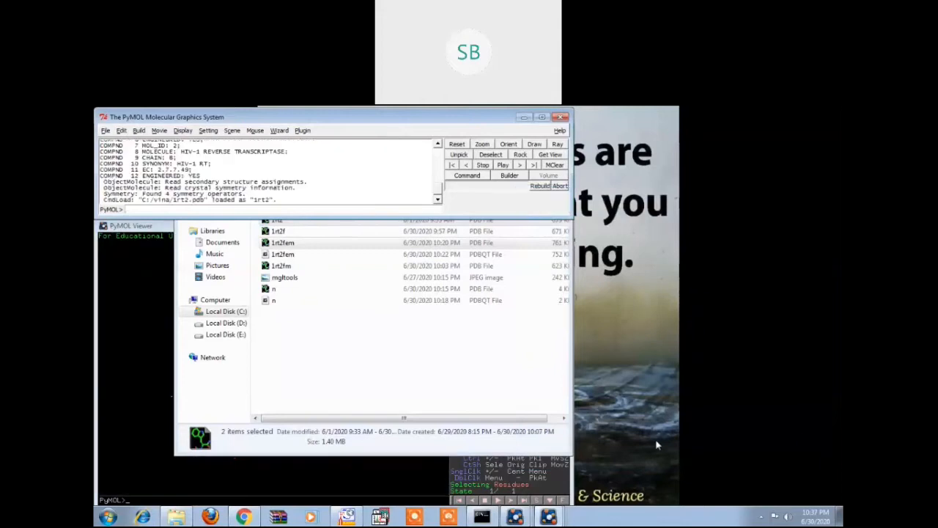
{"action": "left_click", "coordinate": [462, 340]}
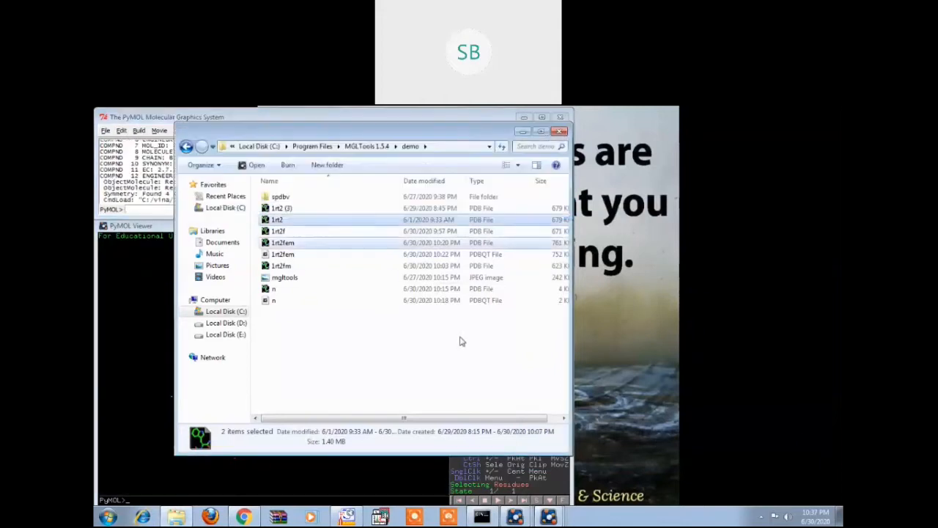
{"action": "left_click", "coordinate": [522, 132]}
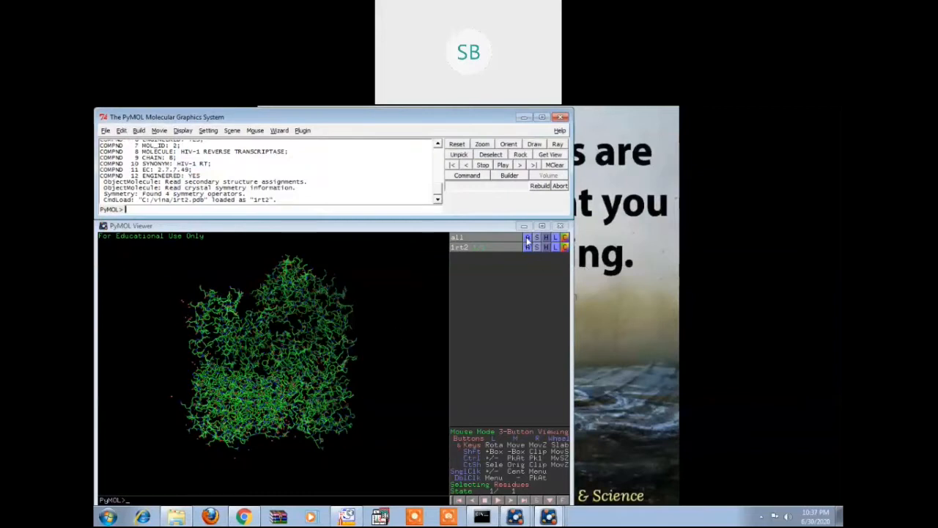
Step: Apply the ligands preset to all objects and hide their ribbon representation
{"action": "left_click", "coordinate": [527, 239]}
{"action": "mouse_move", "coordinate": [525, 294]}
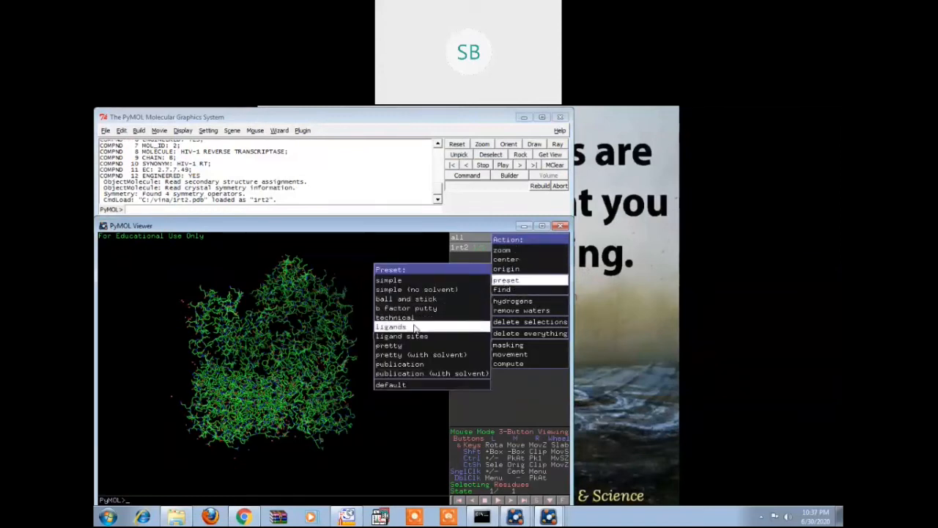
{"action": "left_click", "coordinate": [414, 333]}
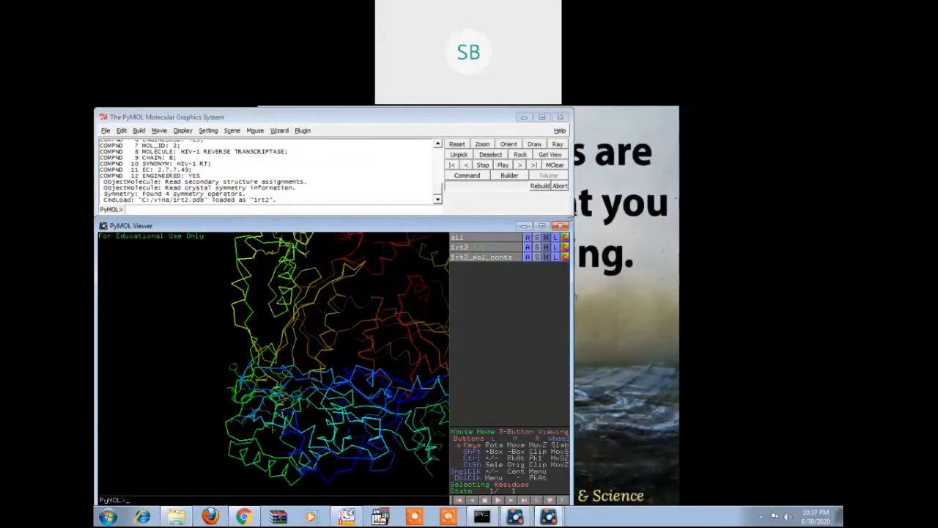
{"action": "left_click", "coordinate": [546, 242]}
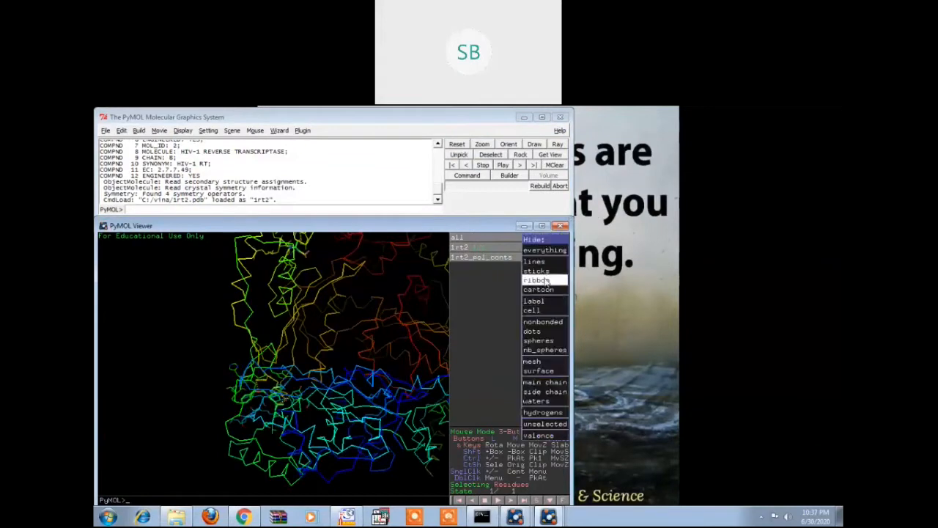
{"action": "left_click", "coordinate": [546, 279]}
Step: Maximise the PyMOL Viewer and examine the bound ligand and its surrounding residues up close in the middle of the view
{"action": "left_click", "coordinate": [543, 226]}
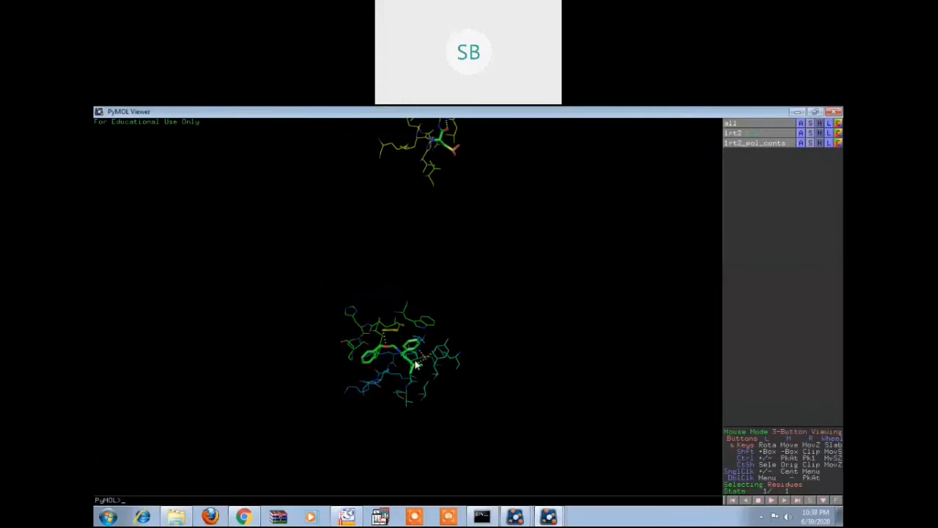
{"action": "right_click_drag", "start_coordinate": [466, 411], "coordinate": [446, 471]}
{"action": "middle_click_drag", "start_coordinate": [450, 447], "coordinate": [508, 360]}
{"action": "right_click_drag", "start_coordinate": [510, 365], "coordinate": [522, 440]}
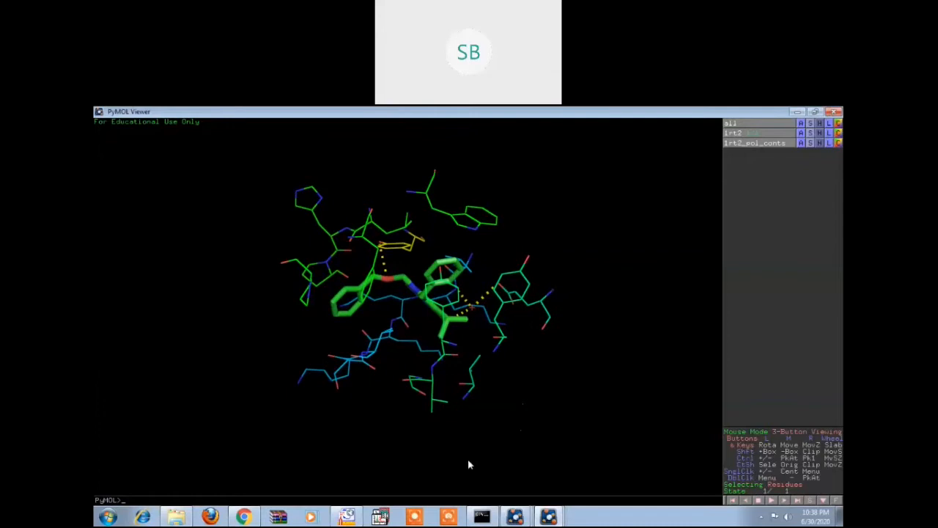
Step: Bring up the second, empty PyMOL Viewer and close it
{"action": "left_click", "coordinate": [548, 517]}
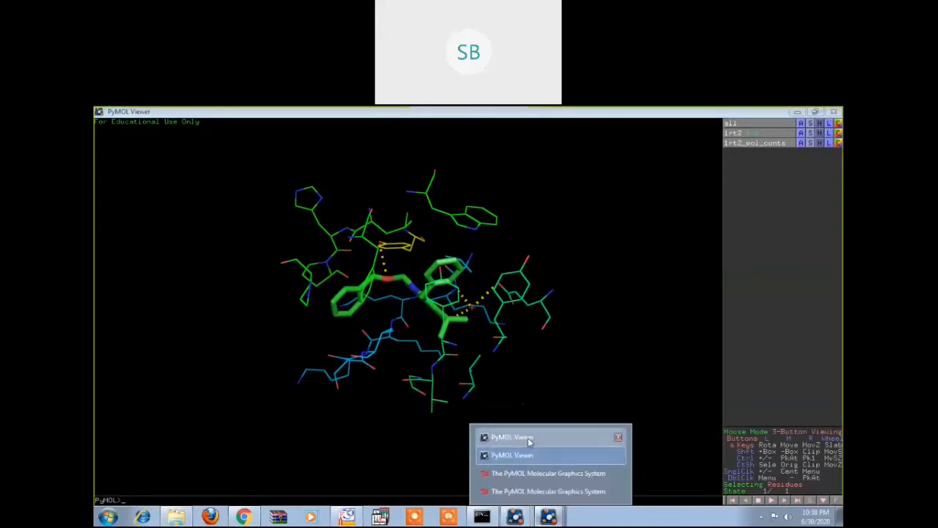
{"action": "left_click", "coordinate": [529, 438]}
{"action": "left_click", "coordinate": [548, 516]}
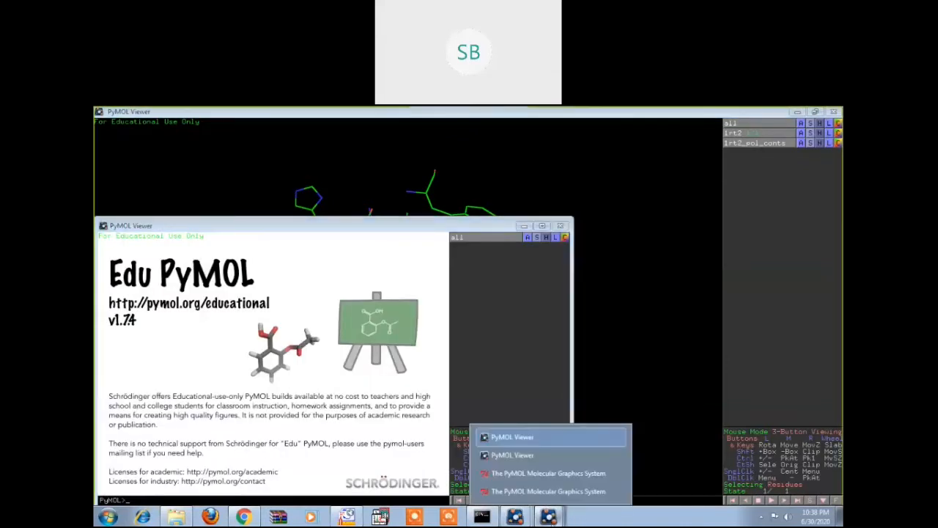
{"action": "left_click", "coordinate": [618, 437]}
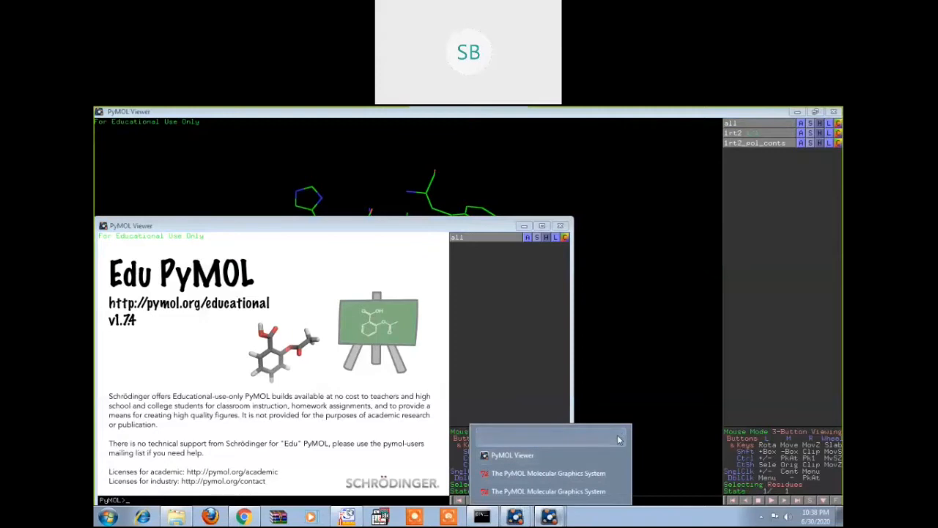
Step: Load the docked poses out_ligand_1 to out_ligand_6 from the vina folder into the 1rt2 session, listing all file types
{"action": "left_click", "coordinate": [583, 499]}
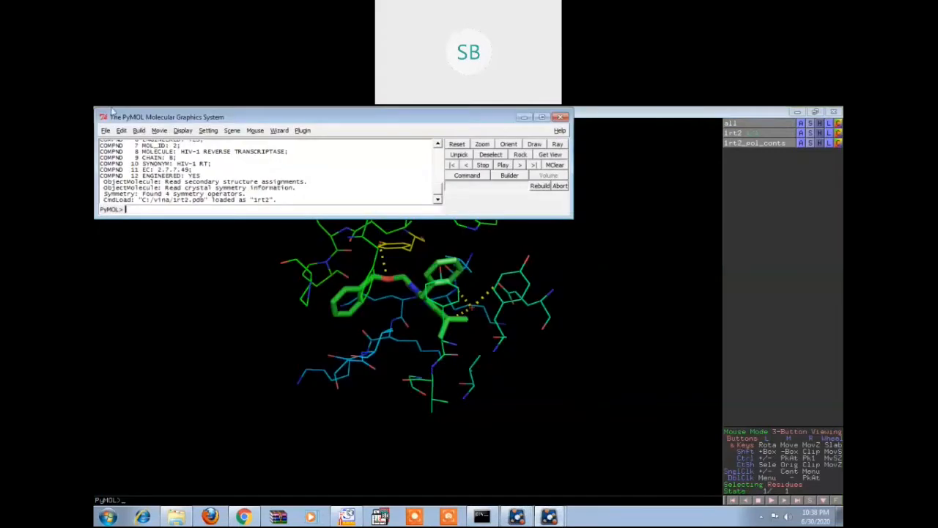
{"action": "left_click", "coordinate": [107, 131]}
{"action": "left_click", "coordinate": [130, 149]}
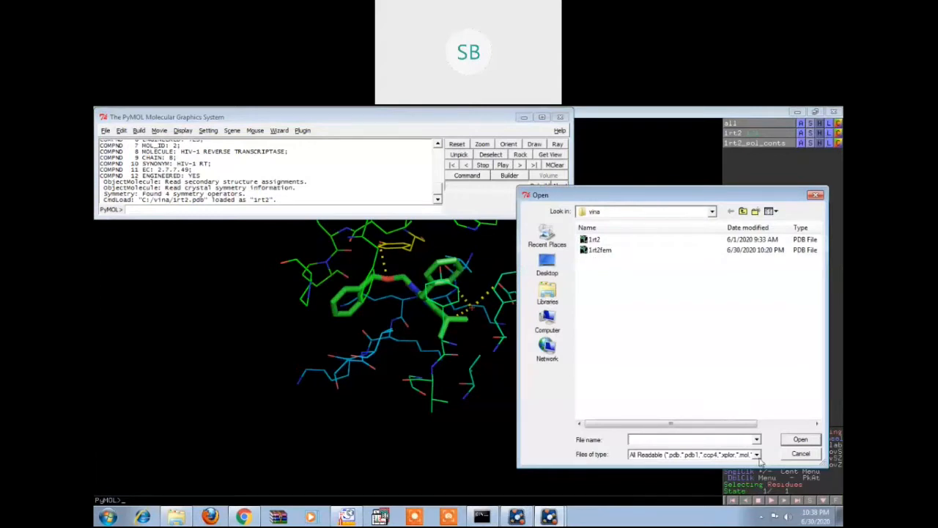
{"action": "left_click", "coordinate": [757, 455]}
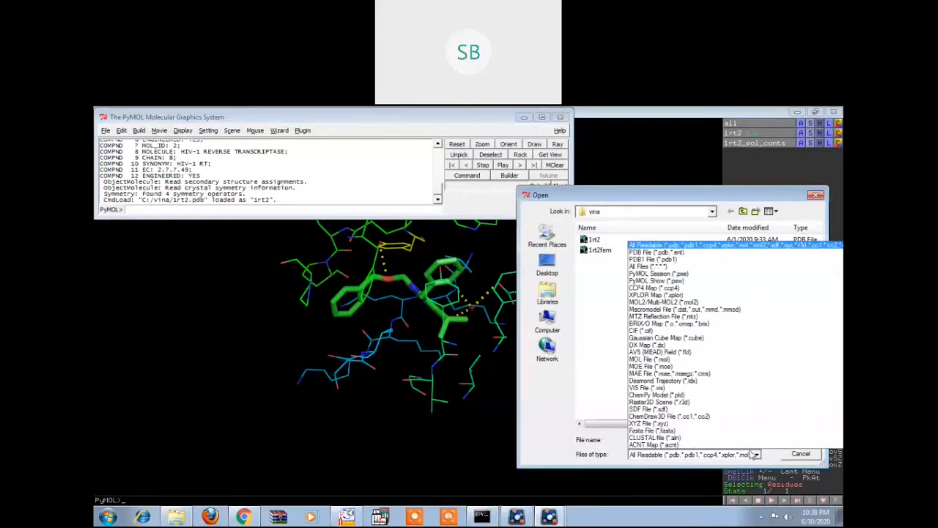
{"action": "left_click", "coordinate": [639, 267]}
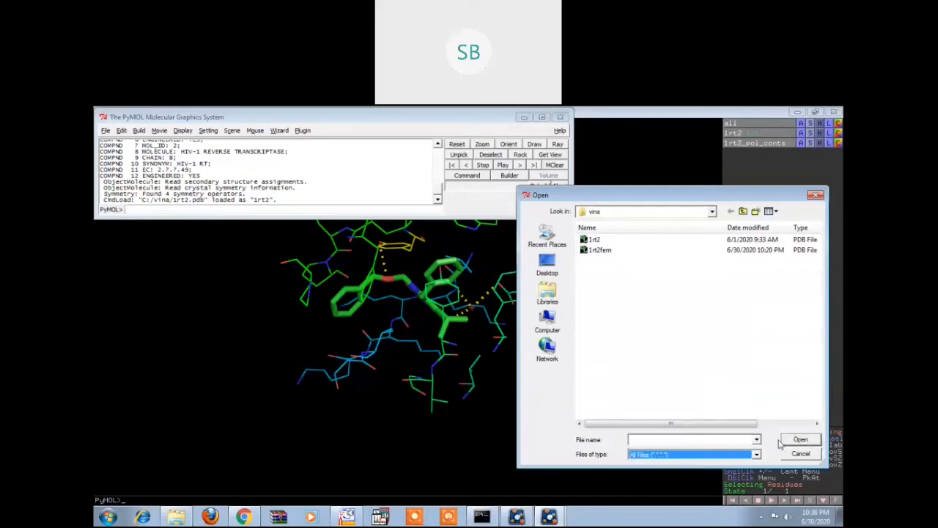
{"action": "left_click", "coordinate": [744, 211]}
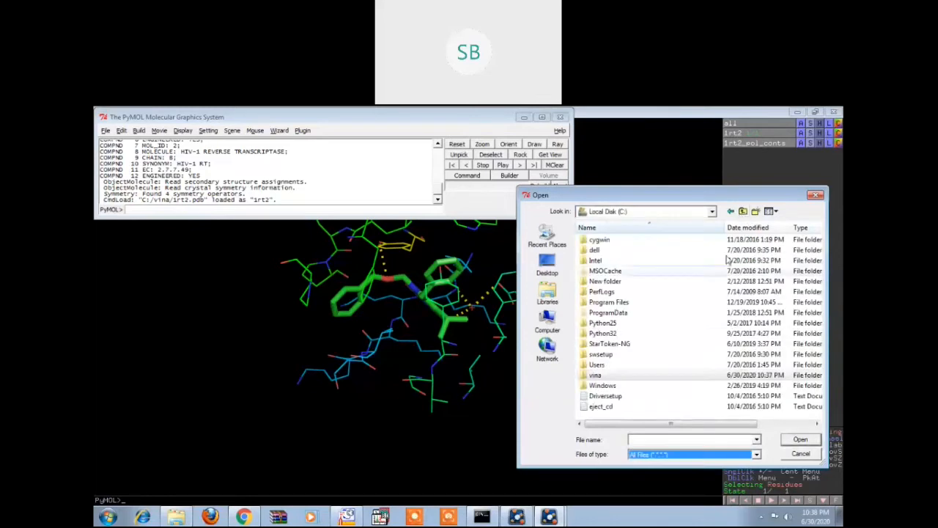
{"action": "double_click", "coordinate": [635, 379]}
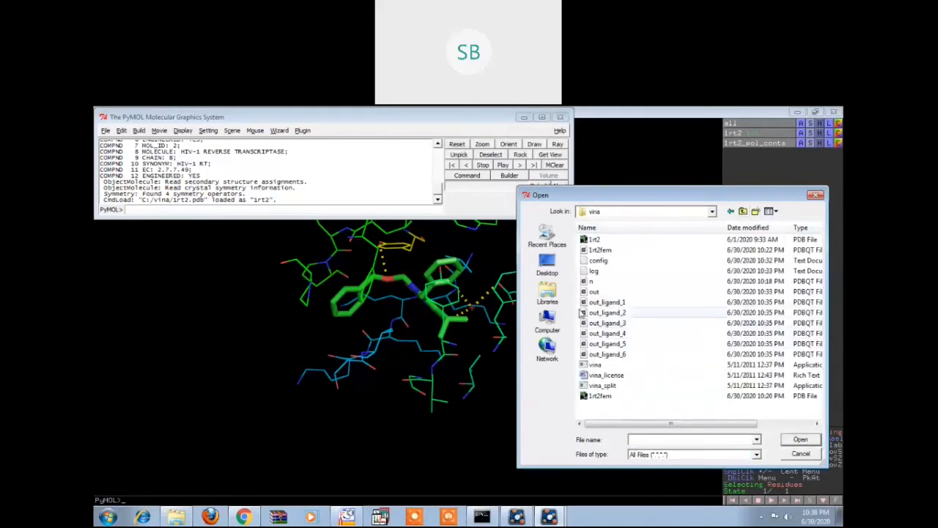
{"action": "left_click_drag", "start_coordinate": [581, 305], "coordinate": [627, 358]}
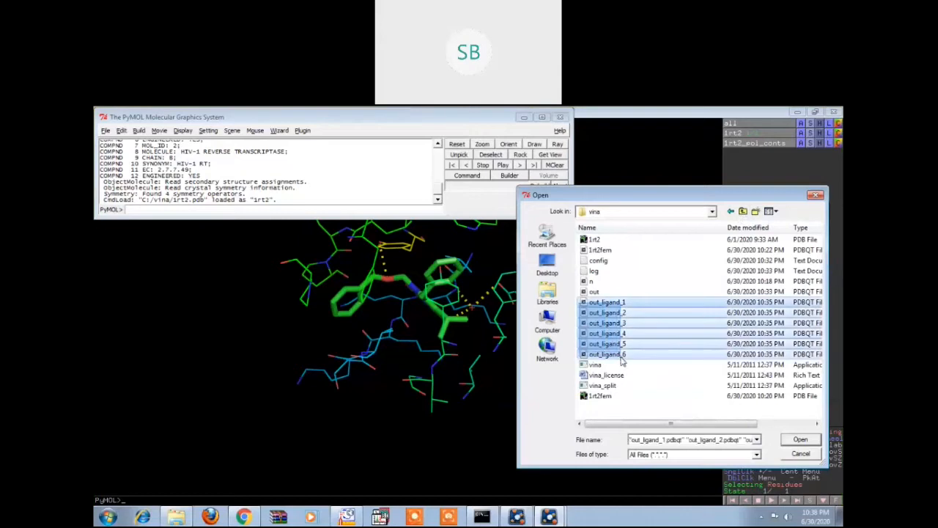
{"action": "left_click", "coordinate": [801, 439]}
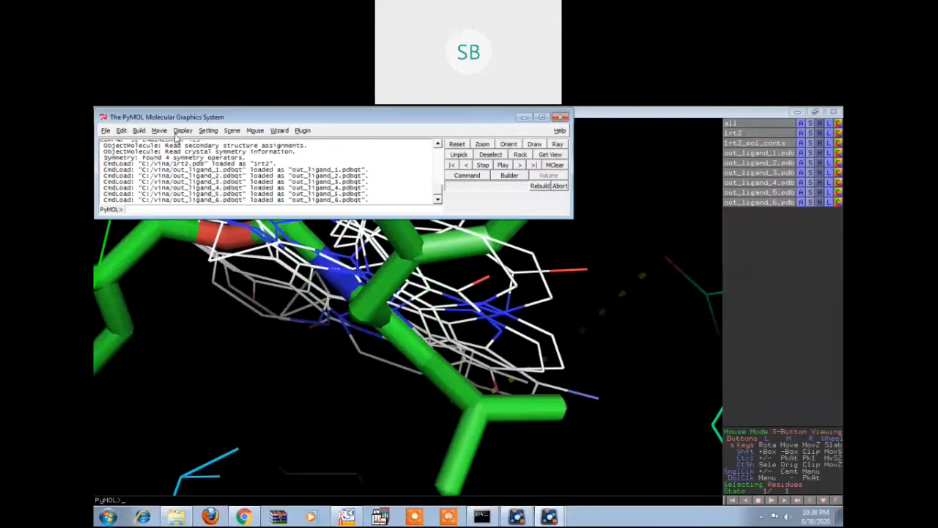
Step: Start the Label wizard for the loaded structures and minimise the PyMOL Molecular Graphics System window
{"action": "left_click_drag", "start_coordinate": [234, 449], "coordinate": [233, 476]}
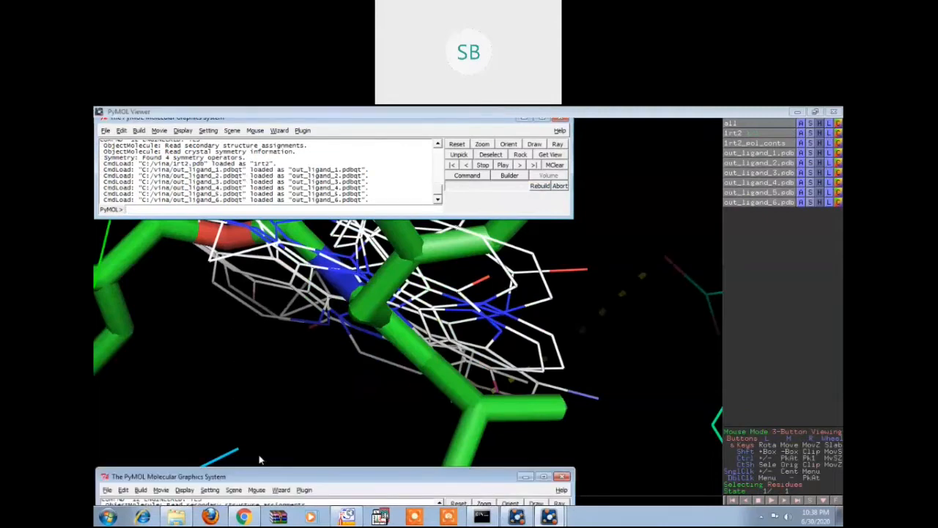
{"action": "right_click_drag", "start_coordinate": [545, 278], "coordinate": [549, 184]}
{"action": "right_click_drag", "start_coordinate": [565, 292], "coordinate": [584, 256]}
{"action": "middle_click_drag", "start_coordinate": [584, 258], "coordinate": [602, 184]}
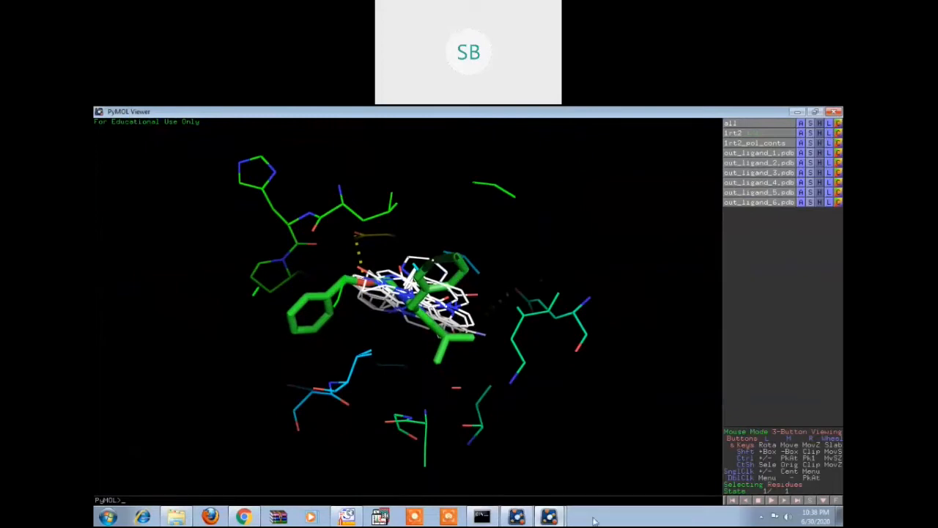
{"action": "mouse_move", "coordinate": [562, 517]}
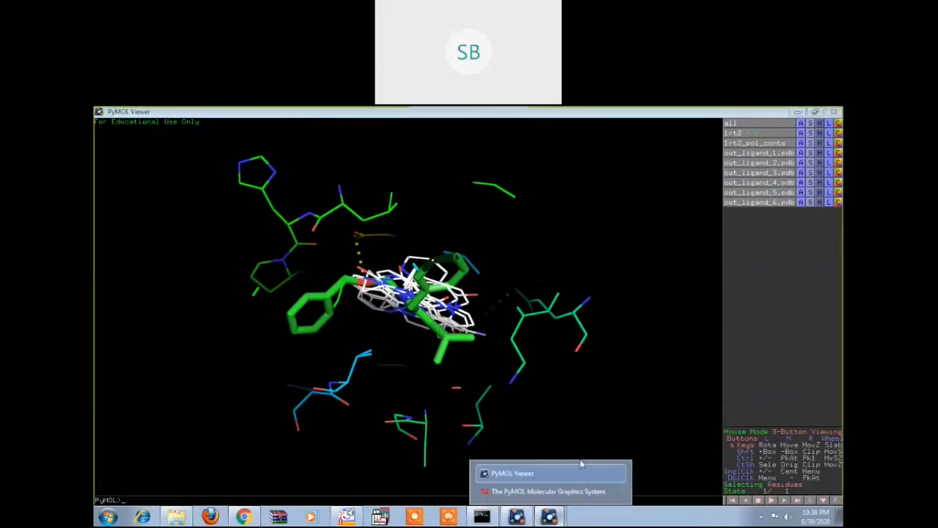
{"action": "left_click", "coordinate": [548, 491]}
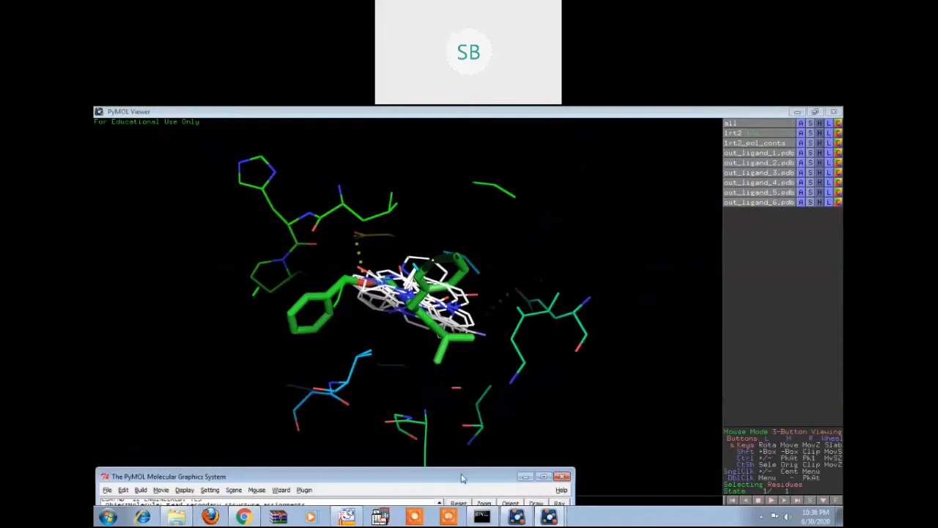
{"action": "left_click_drag", "start_coordinate": [468, 297], "coordinate": [469, 220]}
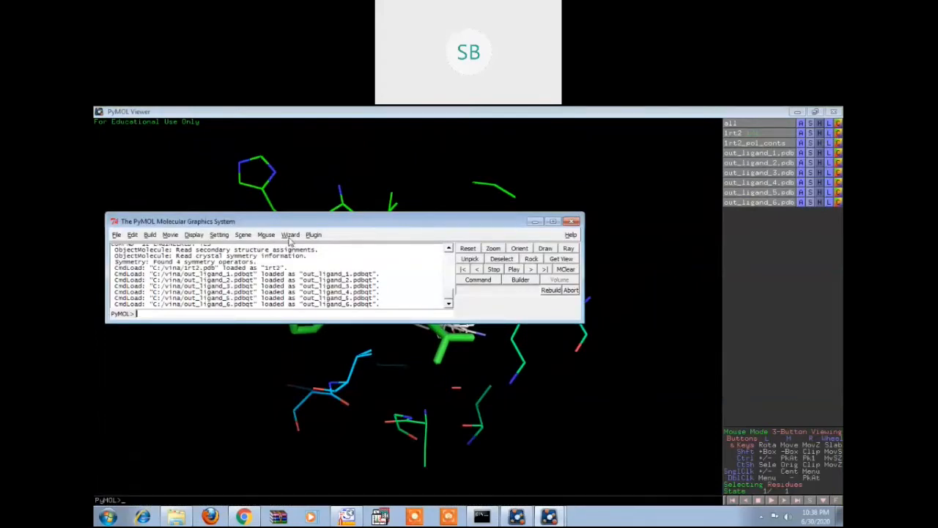
{"action": "left_click", "coordinate": [290, 237]}
{"action": "left_click", "coordinate": [308, 333]}
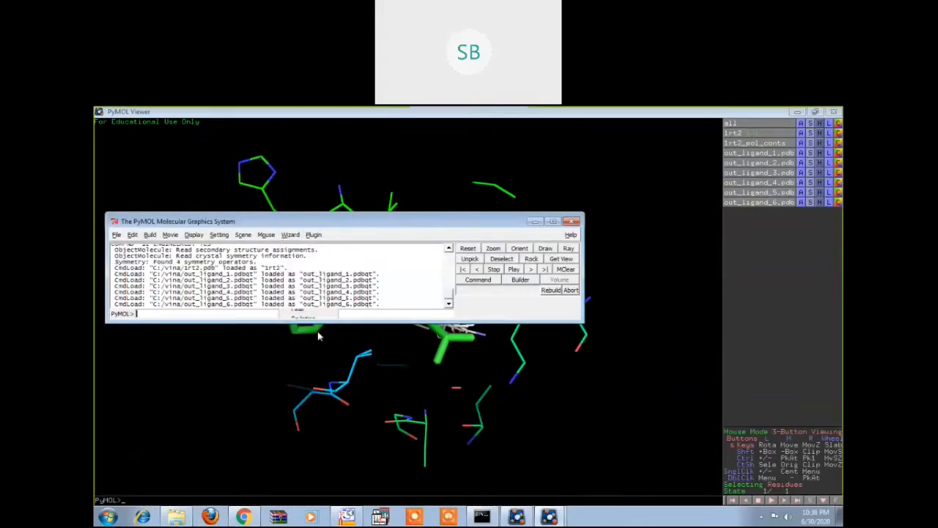
{"action": "left_click", "coordinate": [536, 221]}
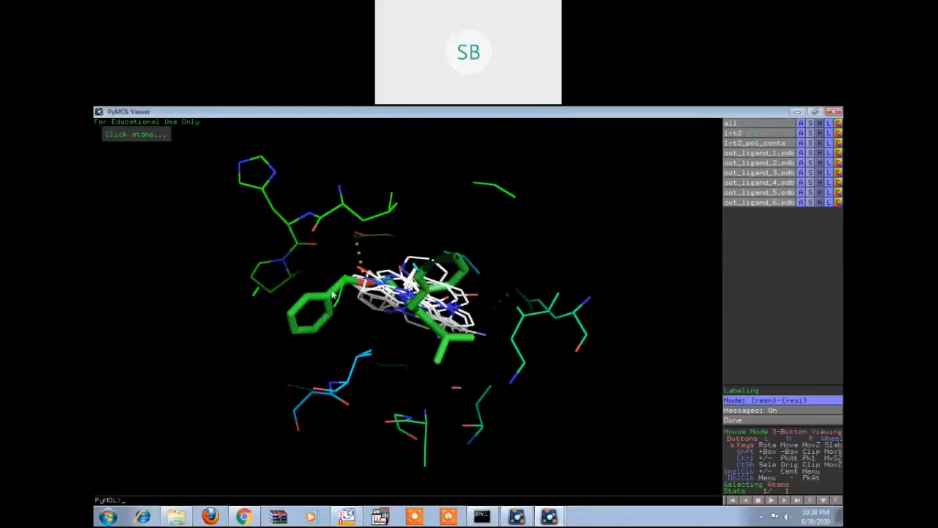
Step: Label the bound green ligand of 1rt2 and one atom each of out_ligand_2 and out_ligand_3 with residue name and number
{"action": "left_click", "coordinate": [331, 294]}
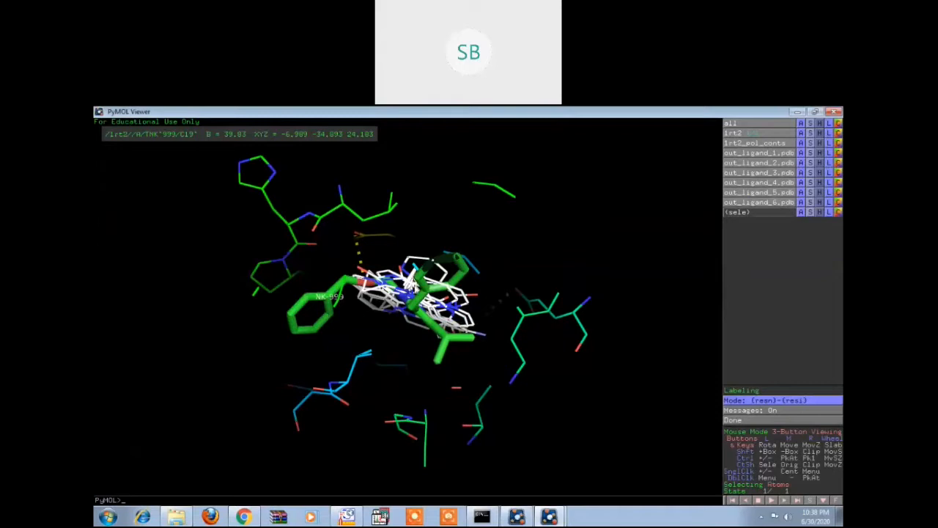
{"action": "left_click", "coordinate": [459, 314]}
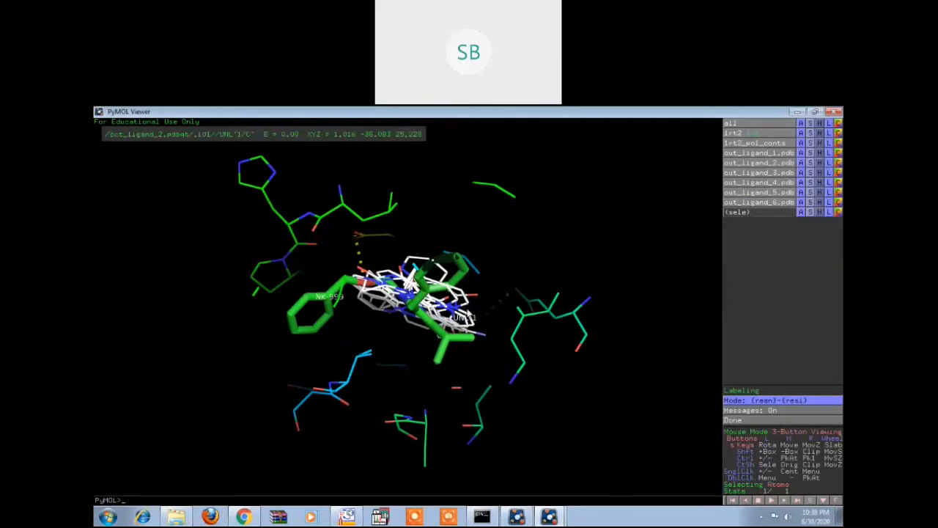
{"action": "left_click", "coordinate": [444, 312]}
Step: Turn off the display of out_ligand_2 to out_ligand_6, keeping only out_ligand_1 shown over the bound ligand
{"action": "right_click_drag", "start_coordinate": [492, 280], "coordinate": [487, 467]}
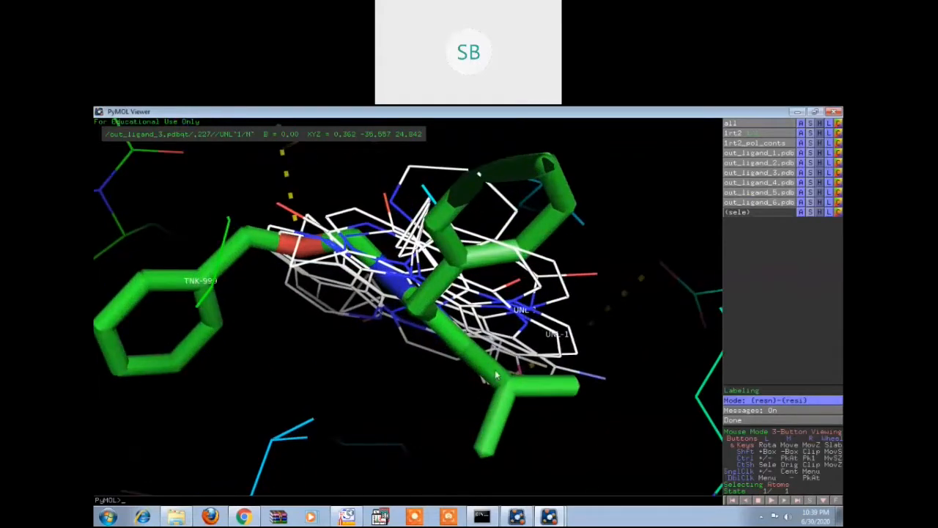
{"action": "left_click_drag", "start_coordinate": [459, 383], "coordinate": [576, 404]}
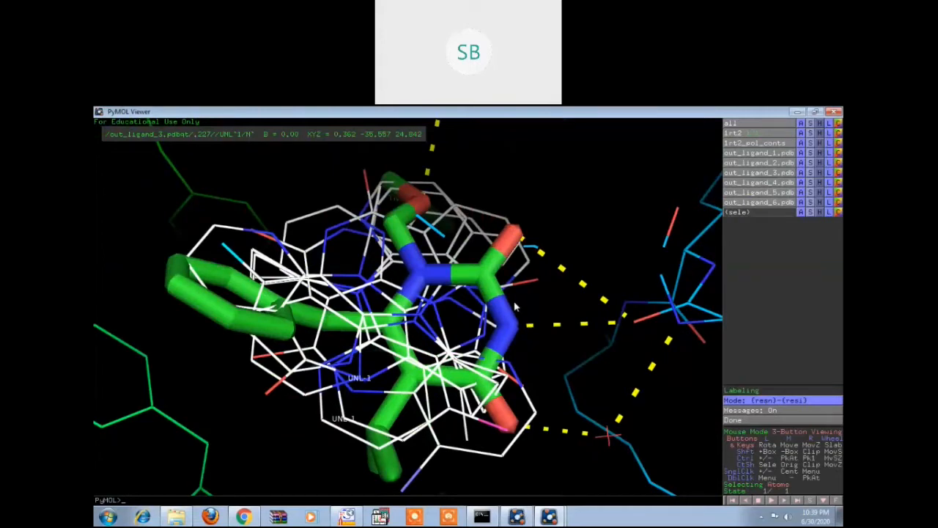
{"action": "left_click_drag", "start_coordinate": [469, 291], "coordinate": [463, 322]}
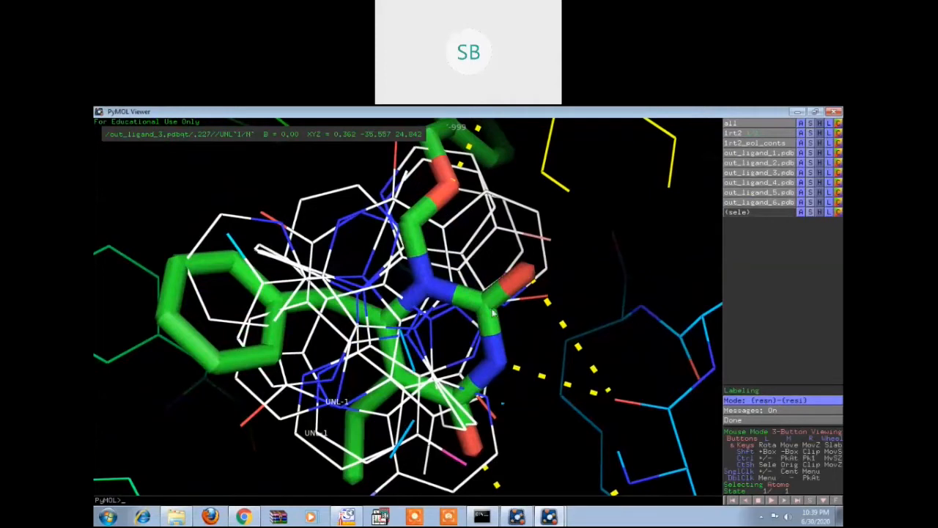
{"action": "left_click_drag", "start_coordinate": [487, 345], "coordinate": [568, 314]}
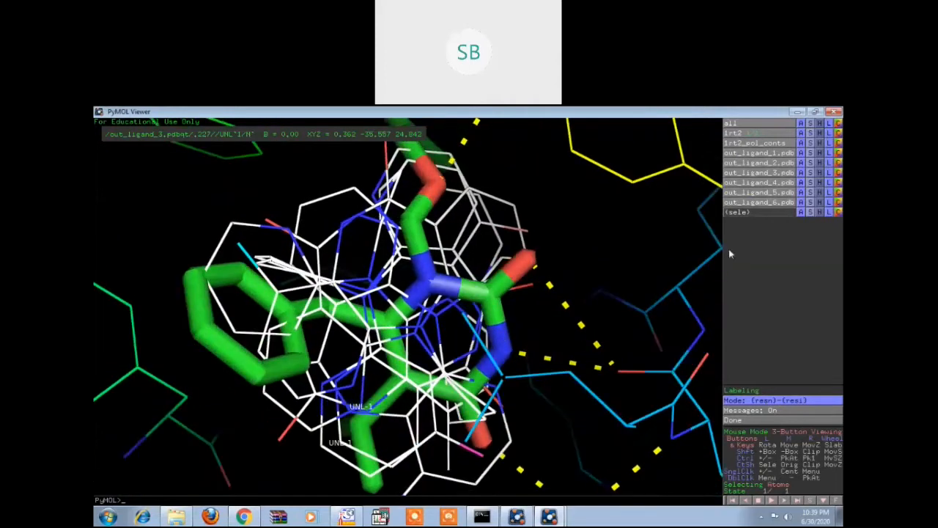
{"action": "left_click", "coordinate": [785, 202]}
{"action": "left_click", "coordinate": [785, 192]}
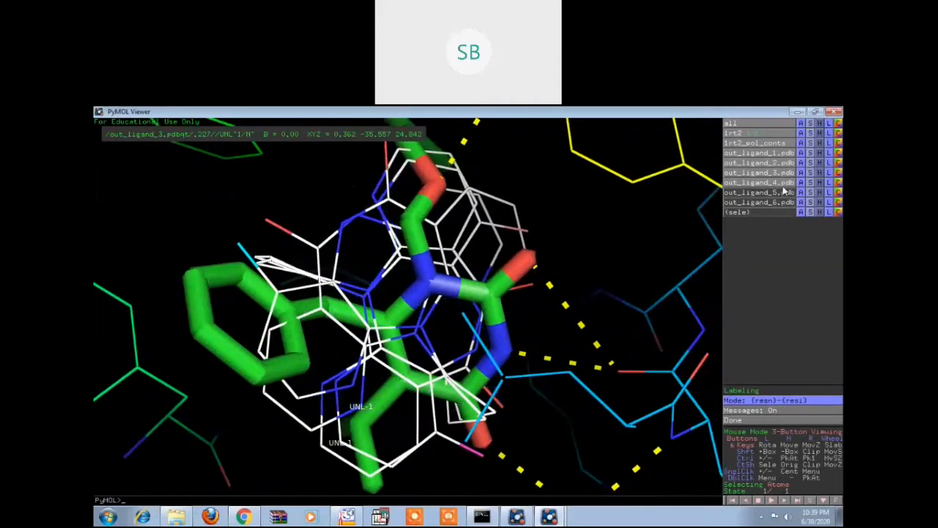
{"action": "left_click", "coordinate": [785, 183]}
{"action": "left_click", "coordinate": [787, 173]}
{"action": "left_click", "coordinate": [784, 163]}
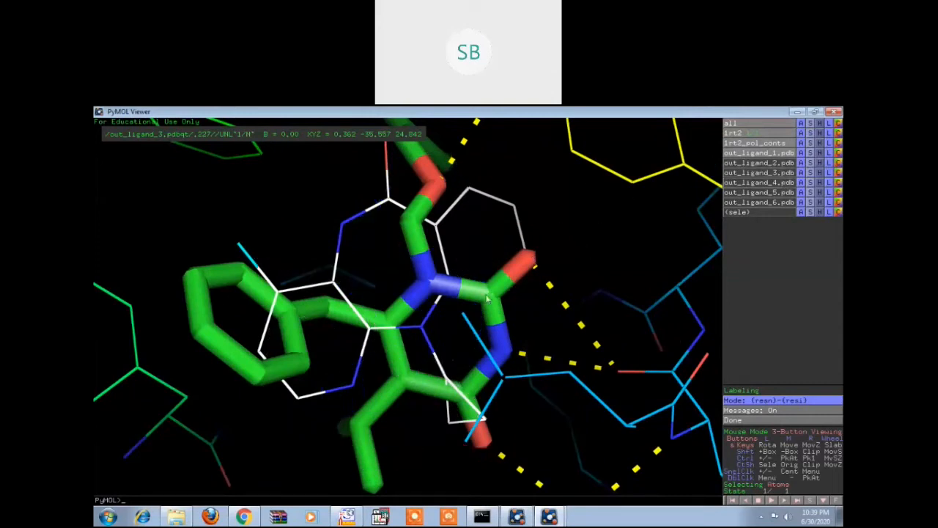
Step: Label the bound ligand at its ring nitrogen N8 and display the sequence above the structures
{"action": "left_click_drag", "start_coordinate": [480, 337], "coordinate": [456, 342]}
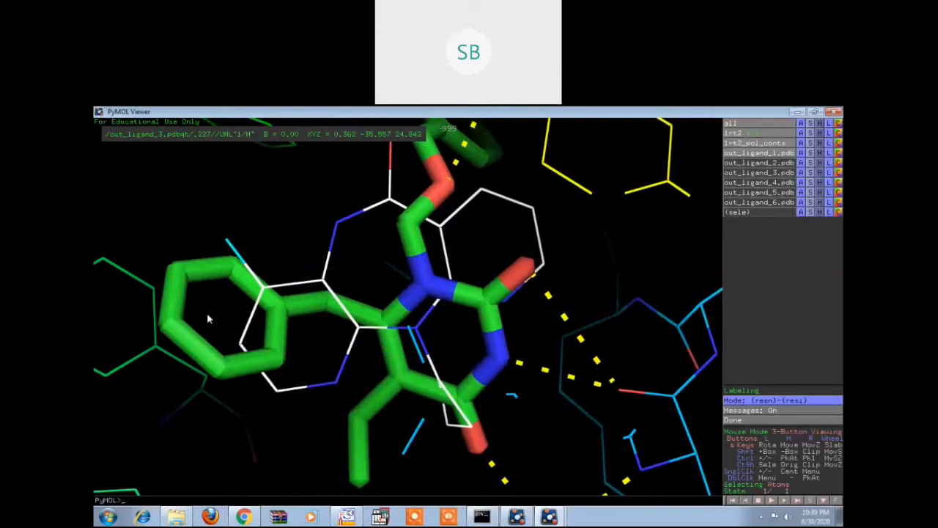
{"action": "left_click", "coordinate": [424, 268]}
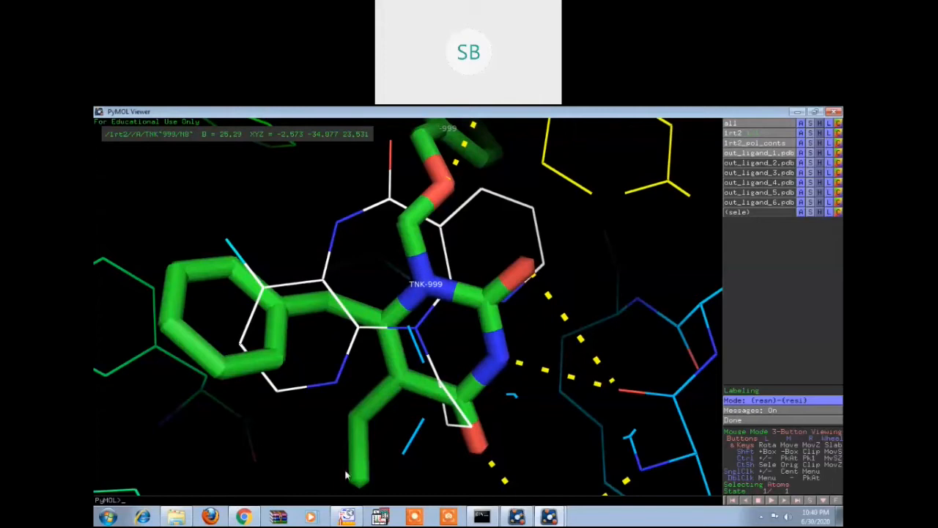
{"action": "mouse_move", "coordinate": [556, 522]}
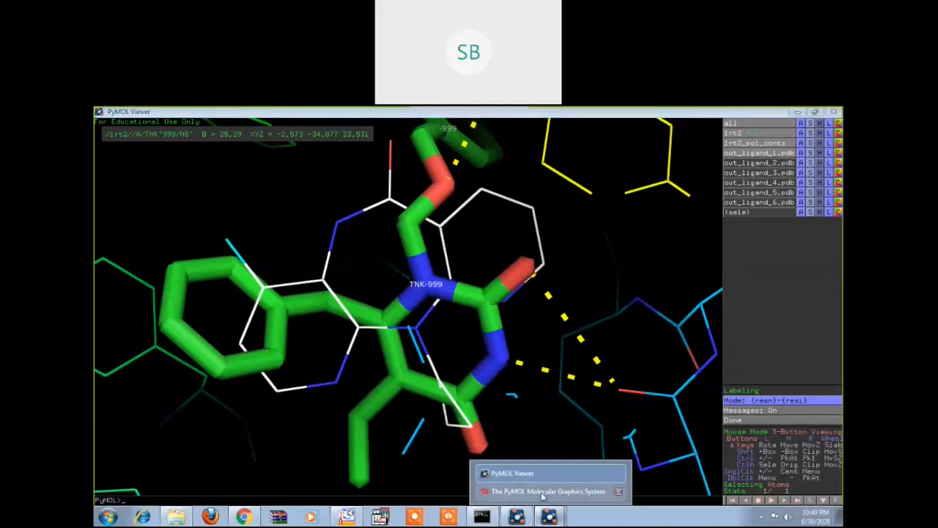
{"action": "left_click", "coordinate": [544, 493]}
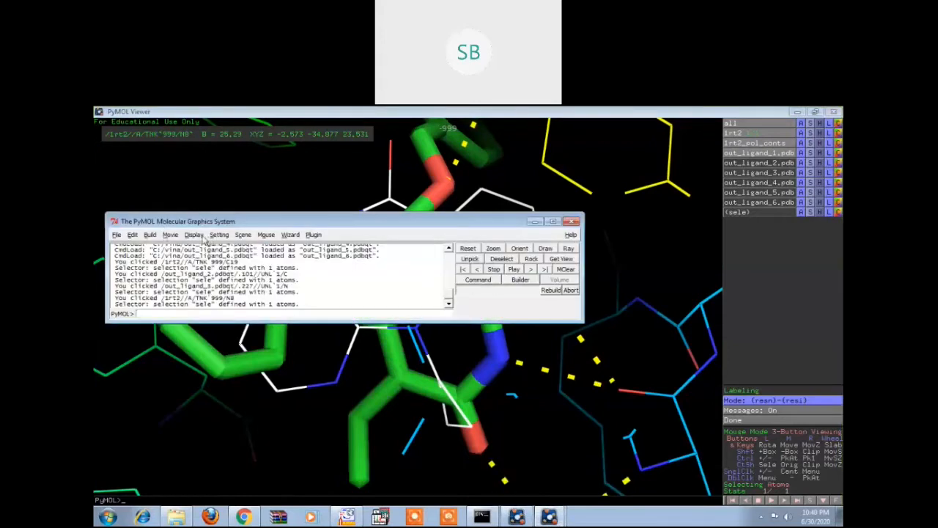
{"action": "left_click", "coordinate": [193, 235]}
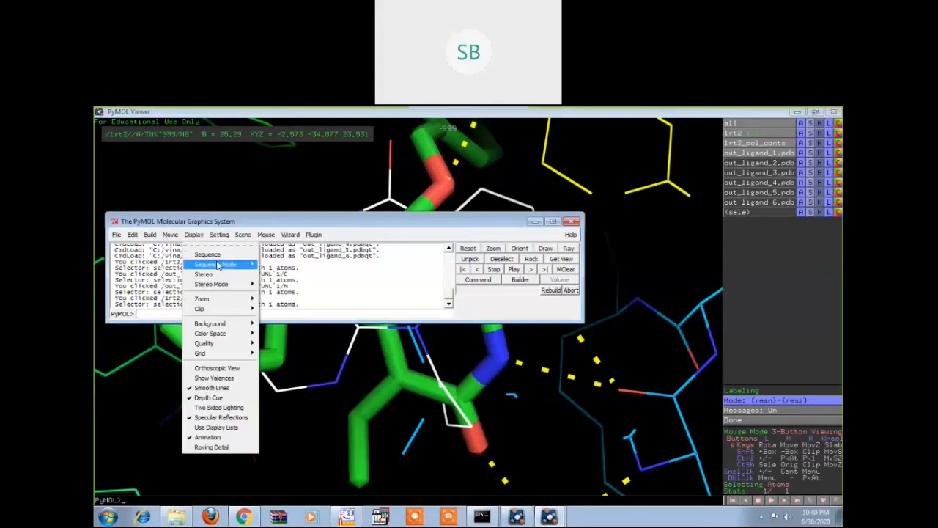
{"action": "left_click", "coordinate": [220, 255]}
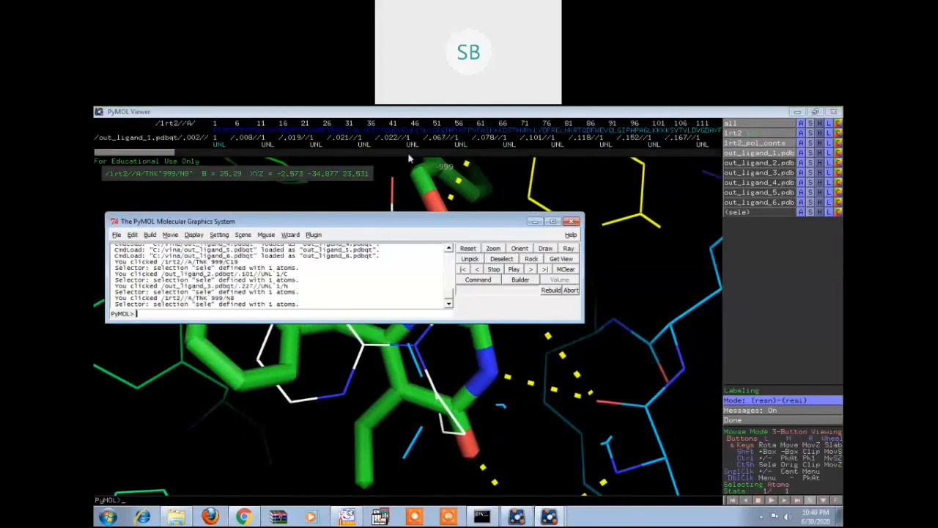
Step: Select residue TNK 999 of 1rt2 in the sequence and hide everything for it
{"action": "left_click_drag", "start_coordinate": [140, 157], "coordinate": [426, 167]}
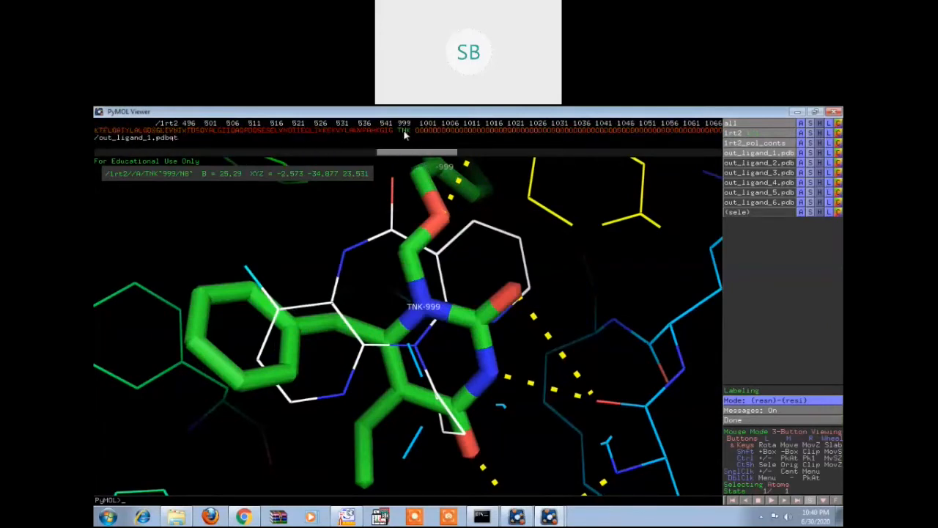
{"action": "left_click", "coordinate": [404, 131]}
{"action": "right_click", "coordinate": [404, 133]}
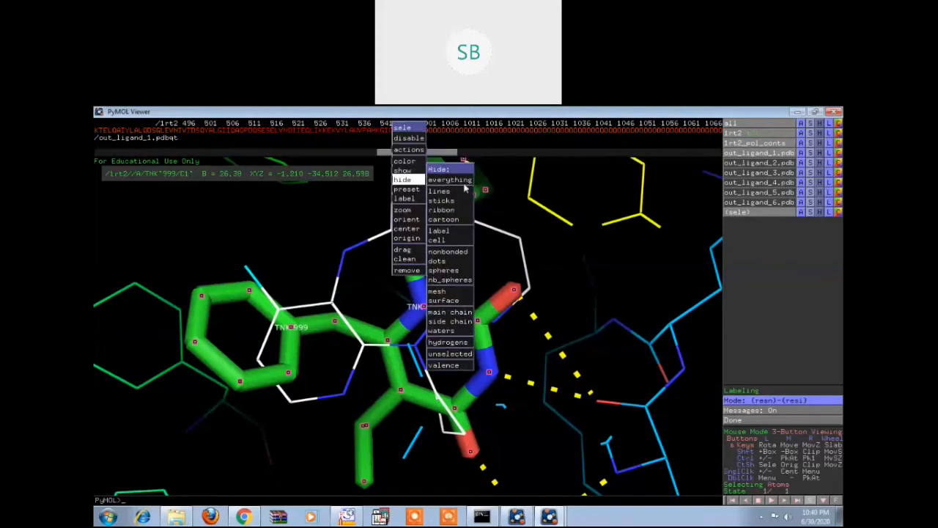
{"action": "left_click", "coordinate": [447, 183]}
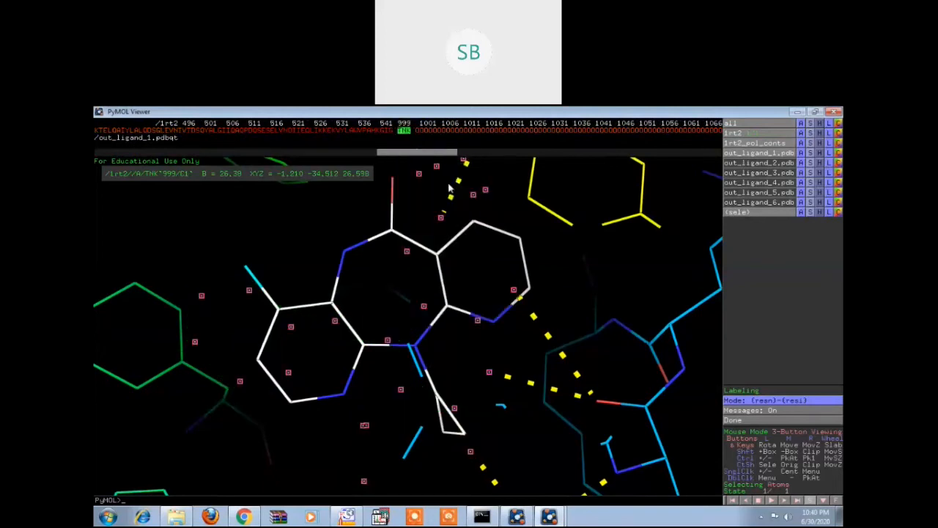
Step: Deselect residue TNK 999 and label lysine 103 of 1rt2 with residue name and number by picking it in the sequence
{"action": "left_click", "coordinate": [554, 314]}
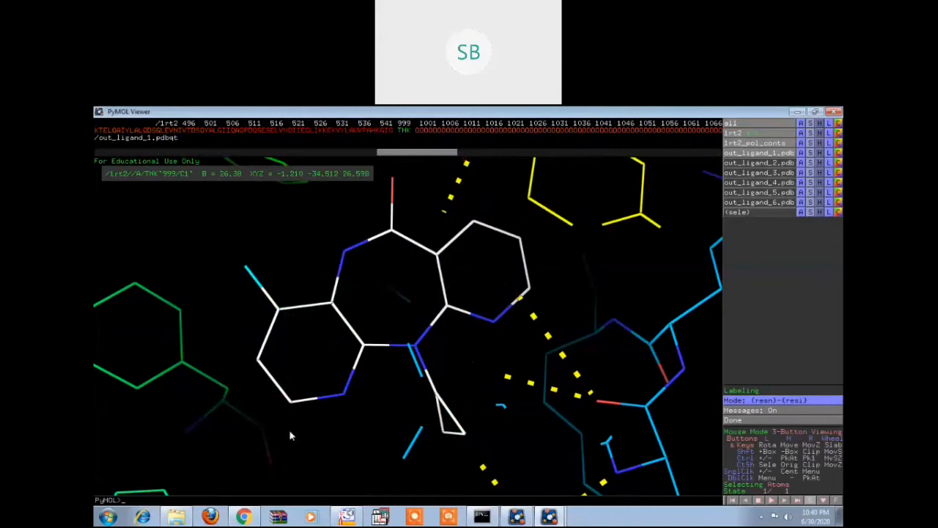
{"action": "left_click_drag", "start_coordinate": [372, 385], "coordinate": [350, 414]}
{"action": "left_click_drag", "start_coordinate": [474, 343], "coordinate": [489, 285]}
{"action": "right_click_drag", "start_coordinate": [489, 285], "coordinate": [464, 236]}
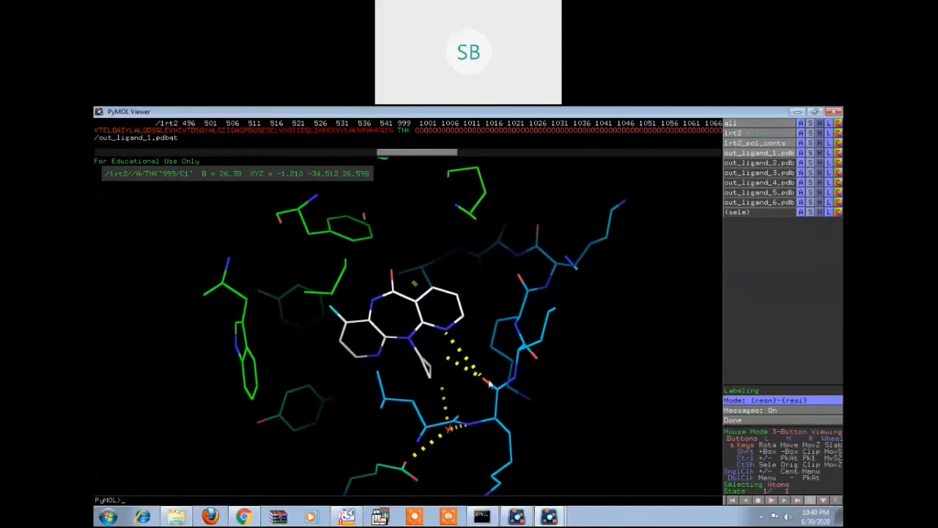
{"action": "left_click_drag", "start_coordinate": [495, 398], "coordinate": [493, 402]}
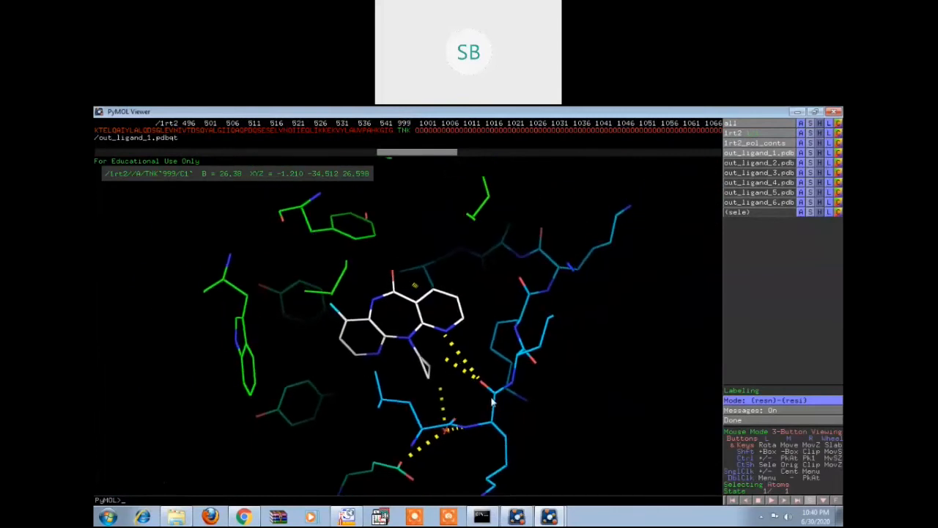
{"action": "left_click_drag", "start_coordinate": [391, 156], "coordinate": [167, 154]}
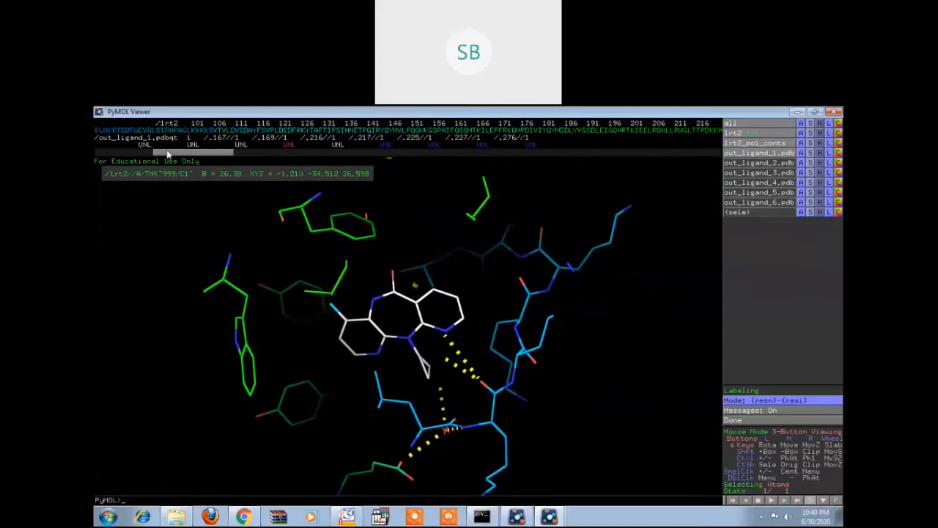
{"action": "left_click", "coordinate": [200, 132]}
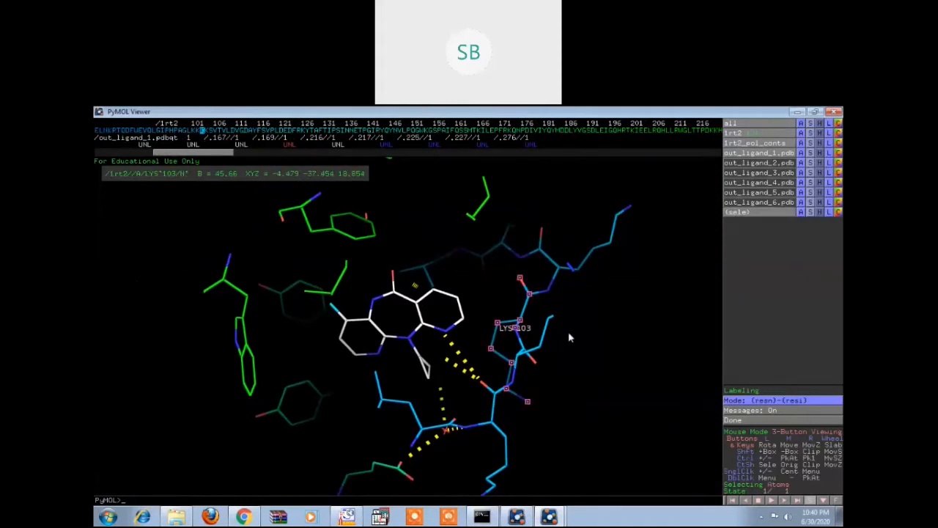
Step: Measure the distance from the pyridine nitrogen of out_ligand_1 nearest LYS 103 to the backbone carbon just below the LYS-103 label
{"action": "right_click_drag", "start_coordinate": [573, 380], "coordinate": [570, 444]}
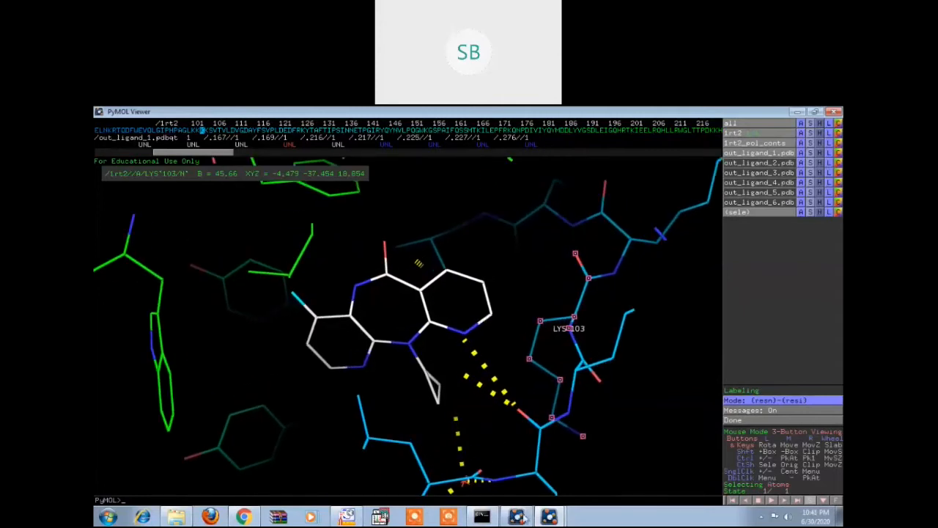
{"action": "left_click", "coordinate": [561, 512]}
{"action": "left_click", "coordinate": [549, 492]}
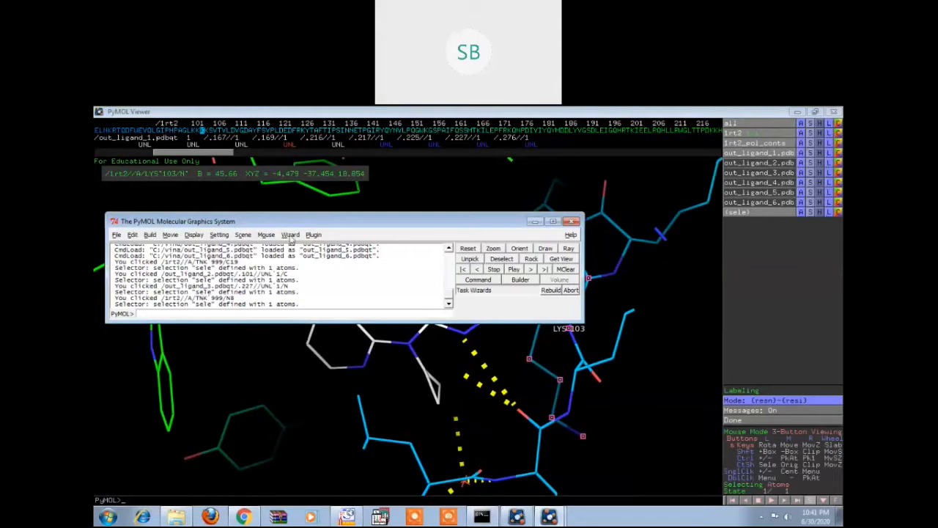
{"action": "left_click", "coordinate": [291, 234]}
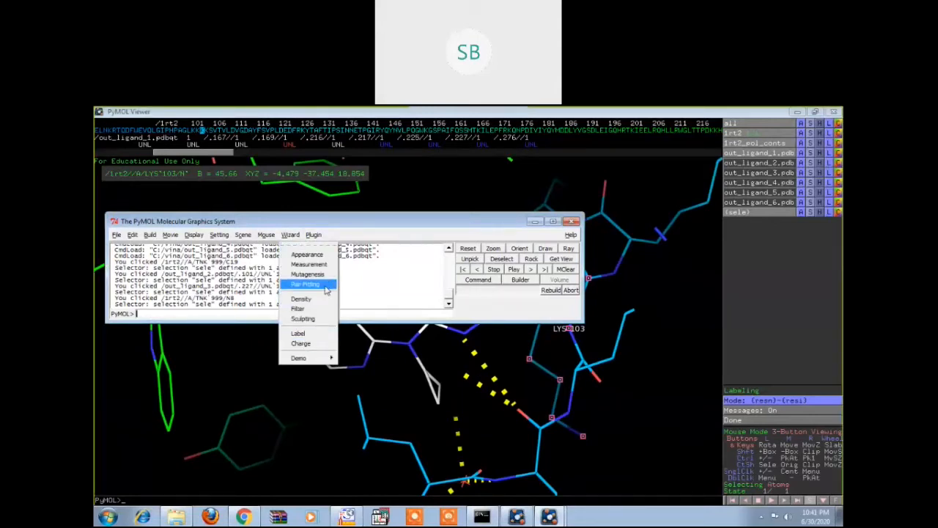
{"action": "left_click", "coordinate": [308, 264]}
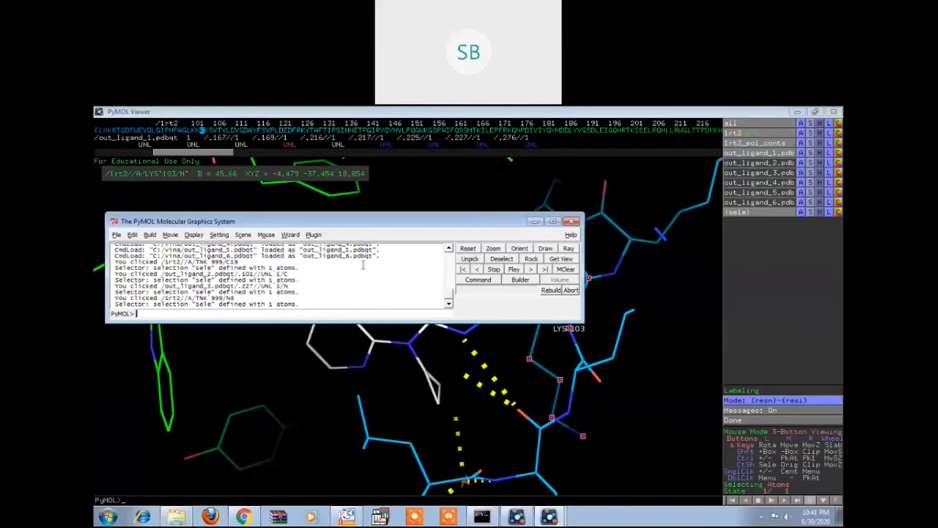
{"action": "left_click", "coordinate": [535, 222]}
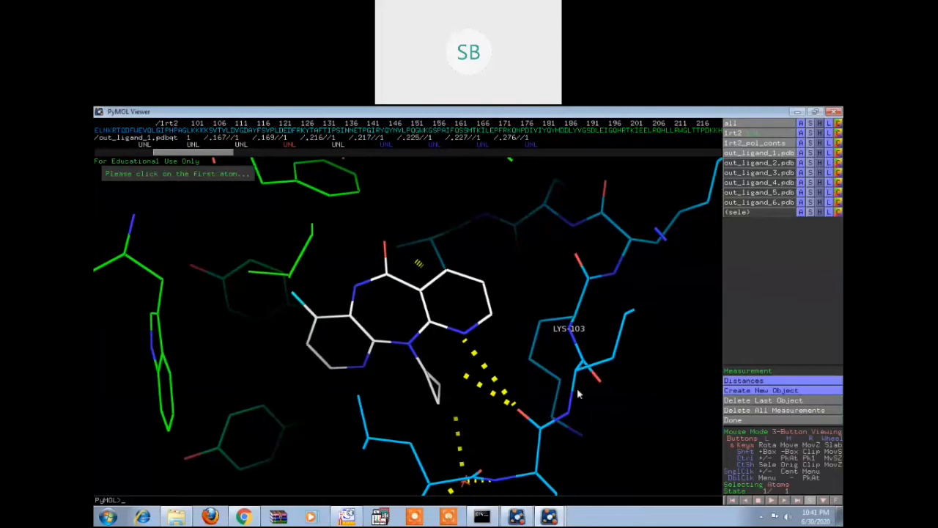
{"action": "left_click", "coordinate": [466, 336]}
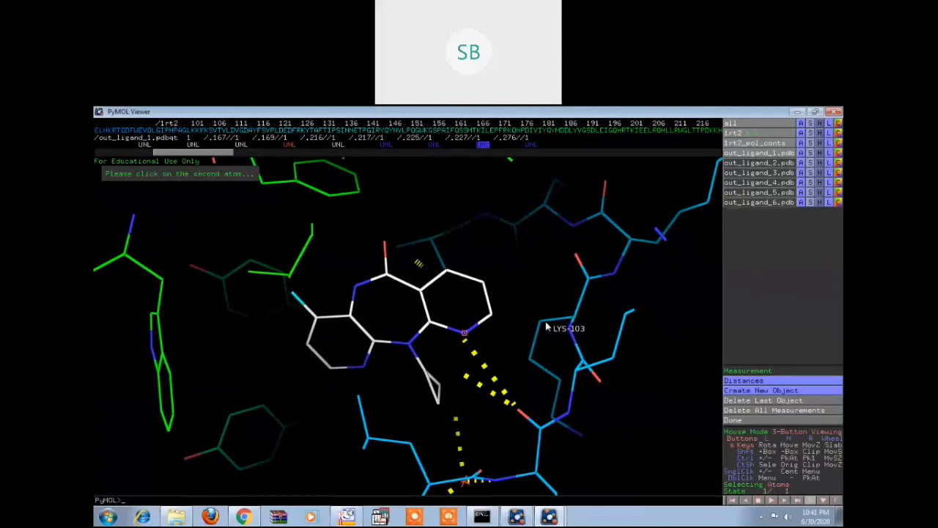
{"action": "left_click", "coordinate": [578, 372]}
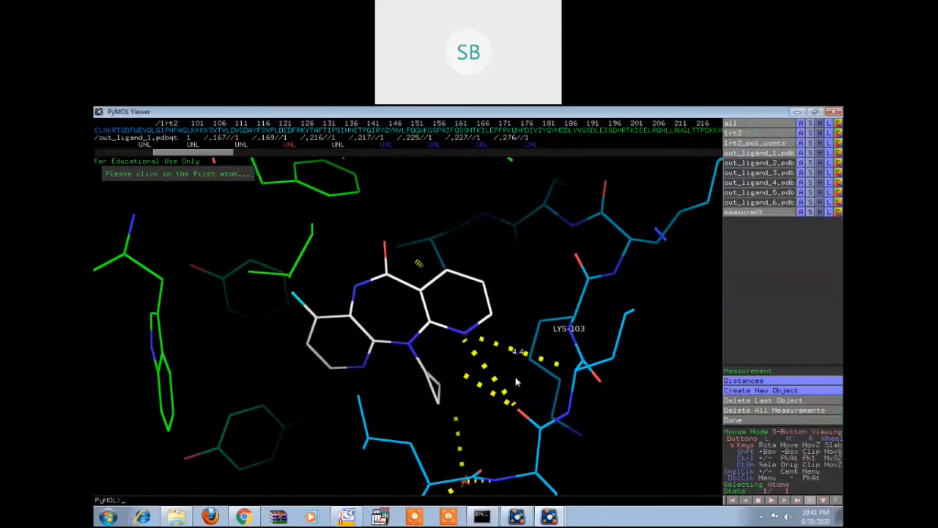
{"action": "mouse_move", "coordinate": [515, 381]}
{"action": "left_mouse_down"}
{"action": "mouse_move", "coordinate": [516, 389]}
{"action": "mouse_move", "coordinate": [519, 371]}
{"action": "left_mouse_up"}
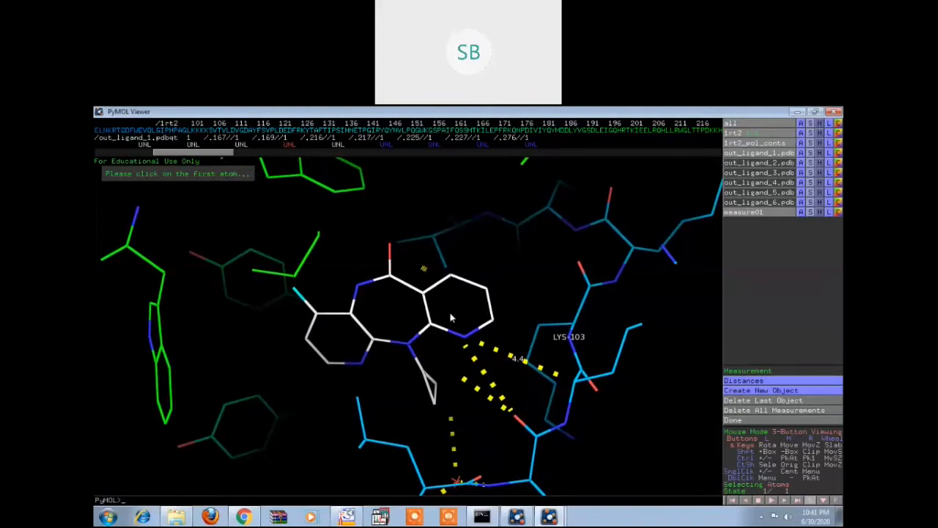
{"action": "mouse_move", "coordinate": [520, 349]}
{"action": "right_mouse_down"}
{"action": "mouse_move", "coordinate": [517, 372]}
{"action": "mouse_move", "coordinate": [520, 355]}
{"action": "right_mouse_up"}
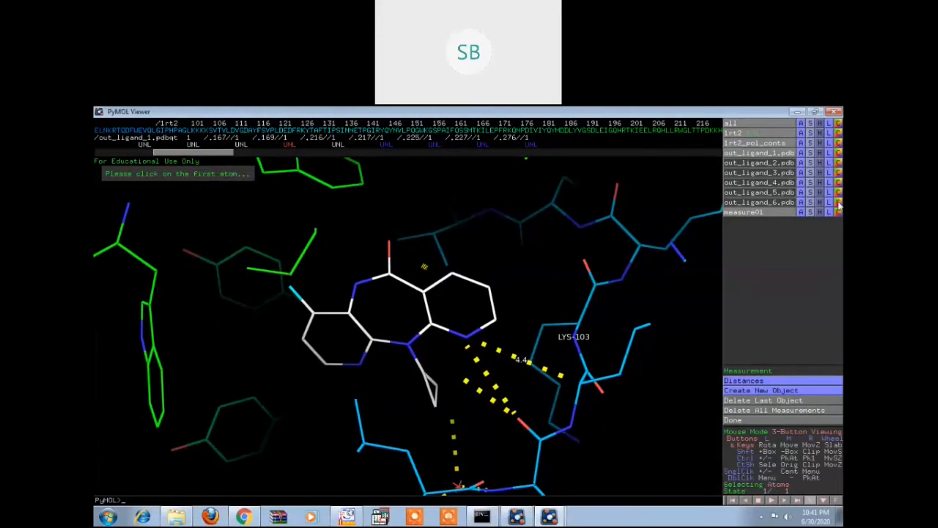
Step: Show the molecular surface for all objects
{"action": "left_click", "coordinate": [810, 123]}
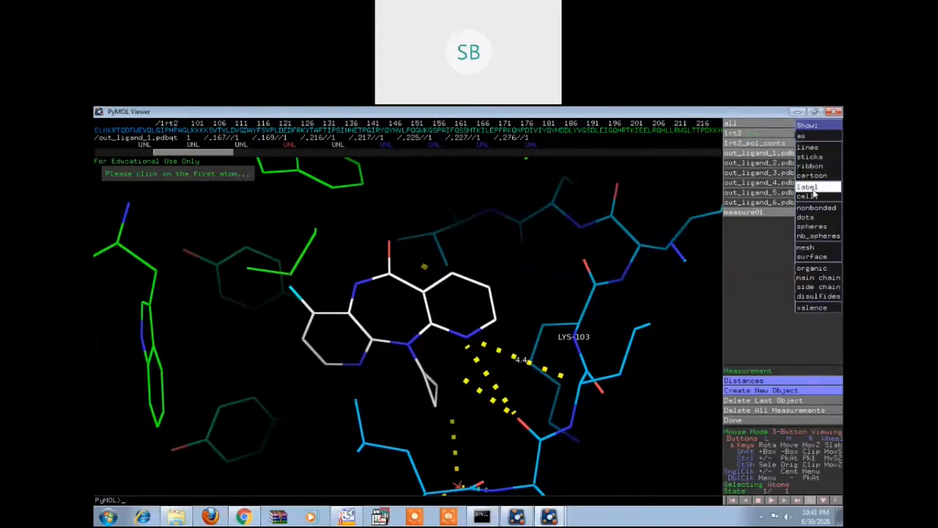
{"action": "mouse_move", "coordinate": [827, 265]}
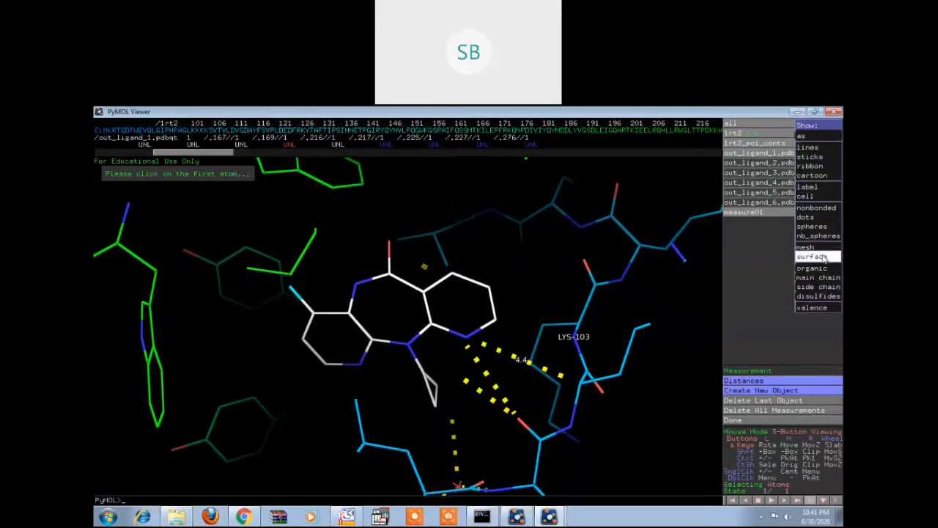
{"action": "left_click", "coordinate": [824, 258]}
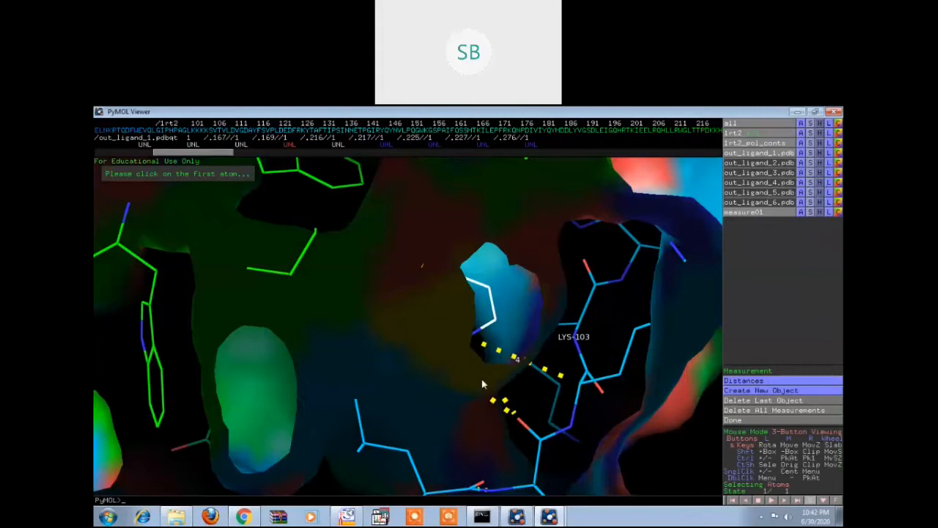
Step: Examine the binding pocket of 1rt2 through the cut surface at different clipping depths and orientations
{"action": "scroll", "coordinate": [481, 379], "scroll_direction": "down", "scroll_amount": 2}
{"action": "scroll", "coordinate": [463, 356], "scroll_direction": "up", "scroll_amount": 4}
{"action": "right_click_drag", "start_coordinate": [462, 380], "coordinate": [482, 164]}
{"action": "left_click_drag", "start_coordinate": [487, 248], "coordinate": [472, 324]}
{"action": "scroll", "coordinate": [472, 325], "scroll_direction": "up", "scroll_amount": 5}
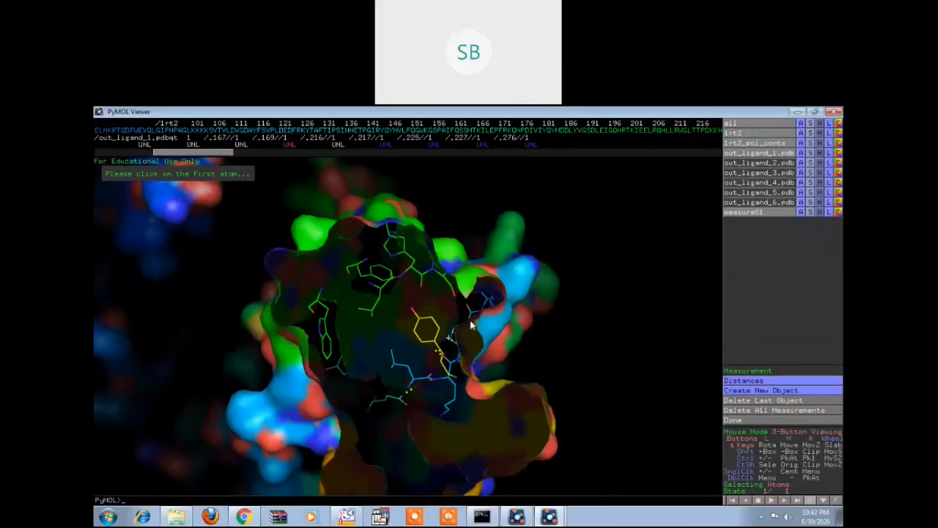
{"action": "scroll", "coordinate": [450, 332], "scroll_direction": "up", "scroll_amount": 6}
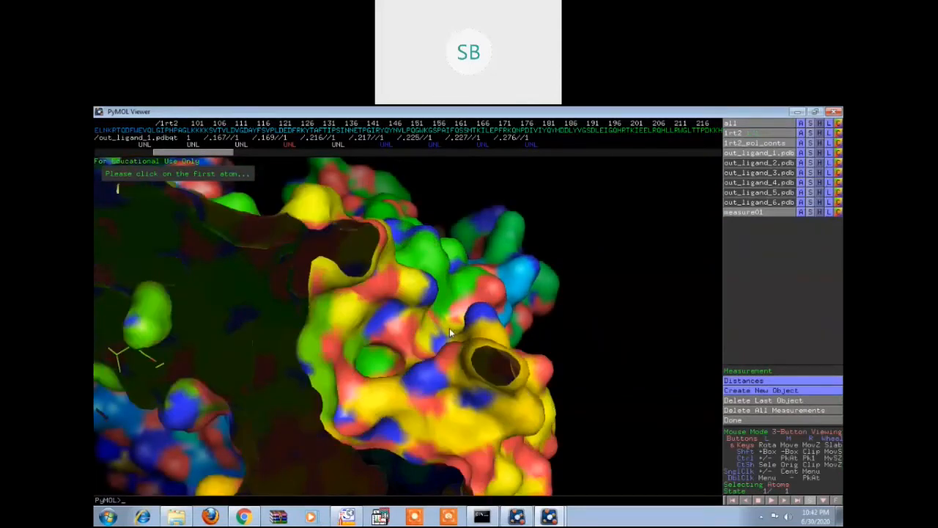
{"action": "left_click_drag", "start_coordinate": [335, 304], "coordinate": [444, 308]}
{"action": "scroll", "coordinate": [443, 304], "scroll_direction": "down", "scroll_amount": 8}
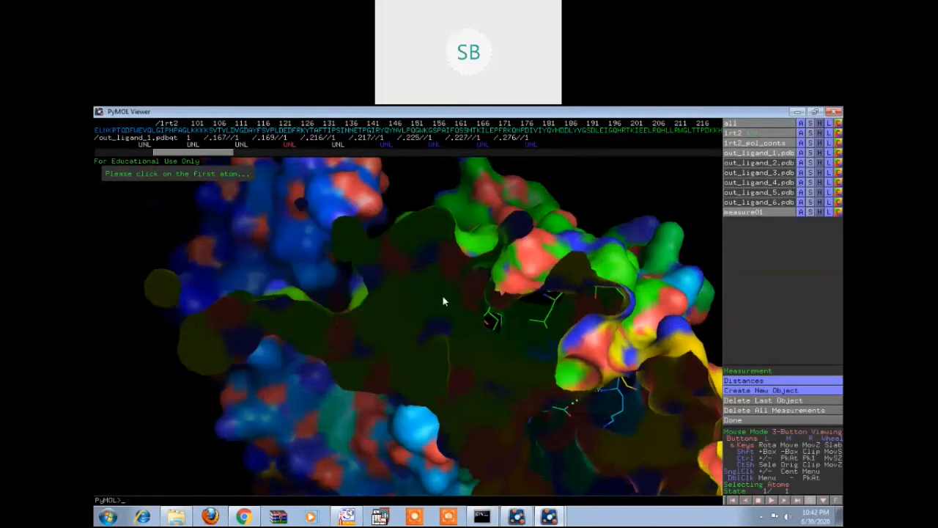
{"action": "right_click_drag", "start_coordinate": [442, 301], "coordinate": [504, 260]}
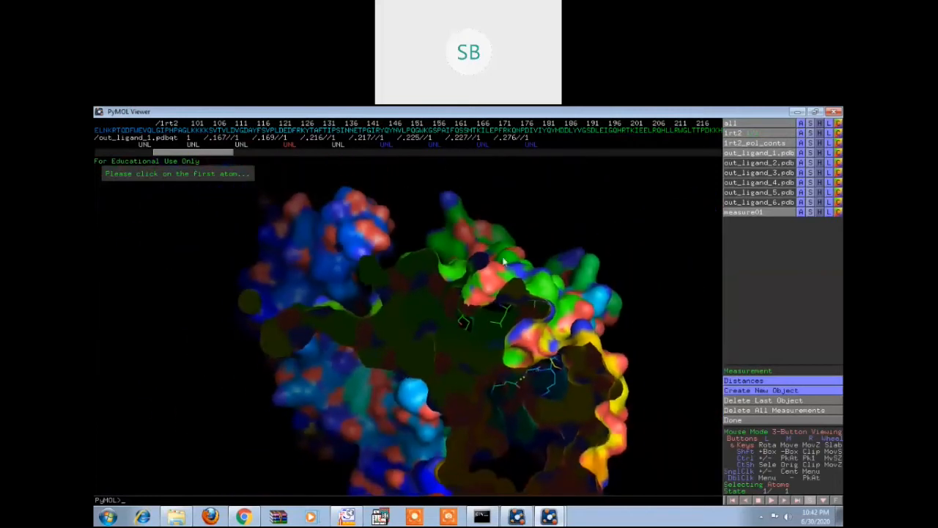
{"action": "right_click_drag", "start_coordinate": [576, 370], "coordinate": [574, 335]}
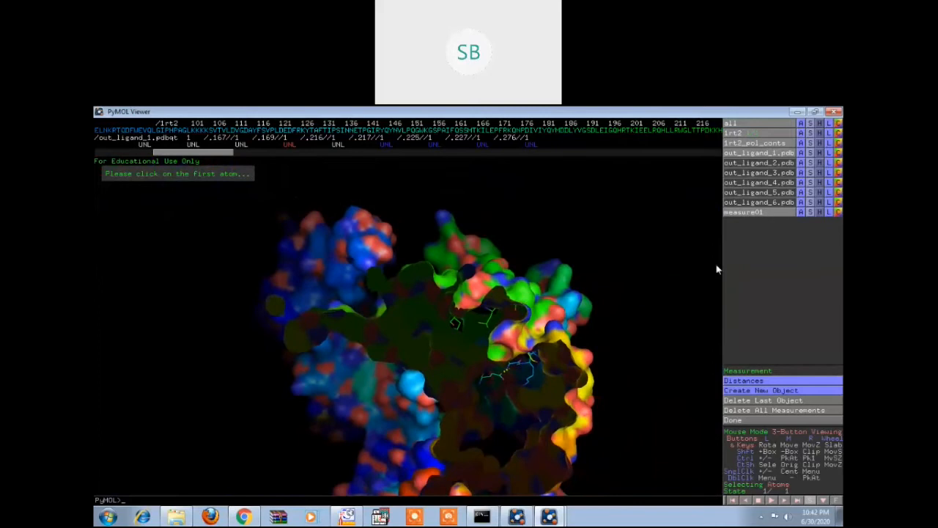
Step: Show out_ligand_1 as sticks and look for it inside the clipped protein surface
{"action": "left_click", "coordinate": [812, 154]}
{"action": "left_click", "coordinate": [812, 189]}
{"action": "left_click_drag", "start_coordinate": [490, 372], "coordinate": [436, 342]}
{"action": "scroll", "coordinate": [435, 342], "scroll_direction": "up", "scroll_amount": 8}
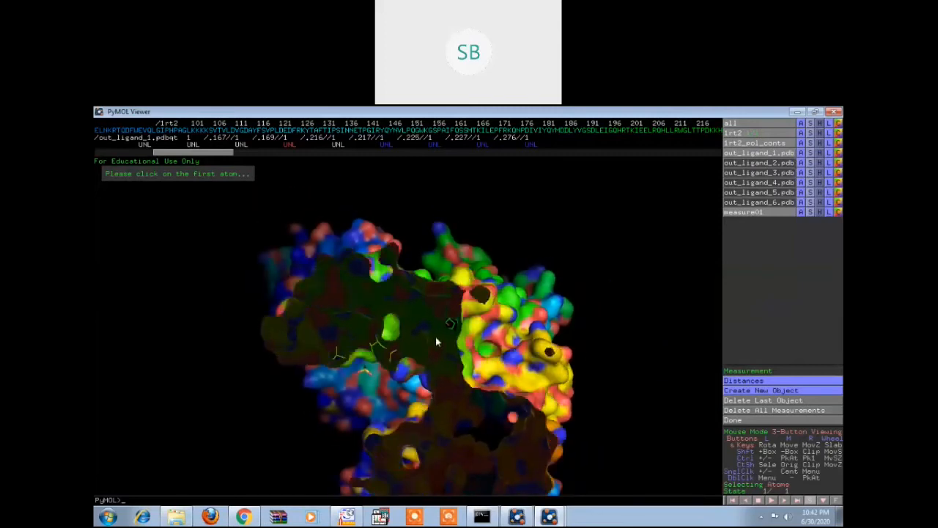
{"action": "scroll", "coordinate": [436, 341], "scroll_direction": "down", "scroll_amount": 5}
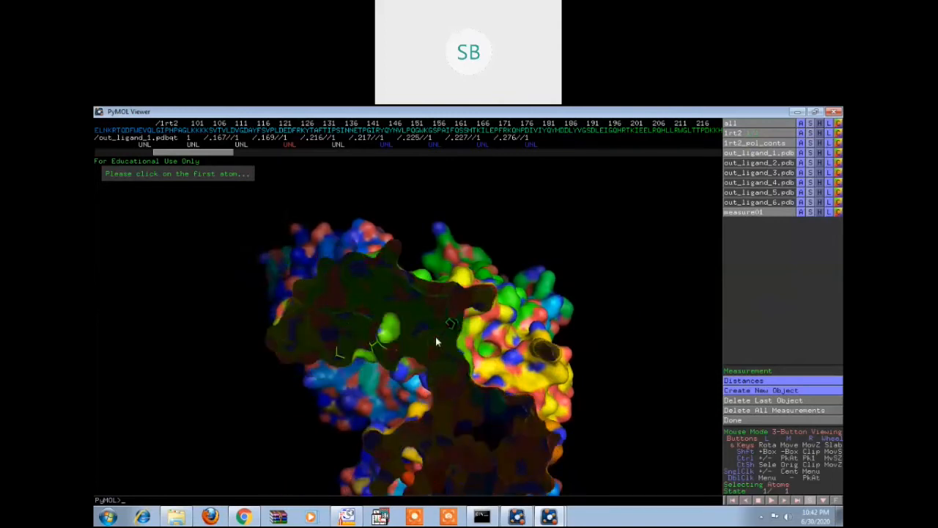
{"action": "scroll", "coordinate": [436, 342], "scroll_direction": "up", "scroll_amount": 6}
{"action": "left_click_drag", "start_coordinate": [447, 352], "coordinate": [515, 354]}
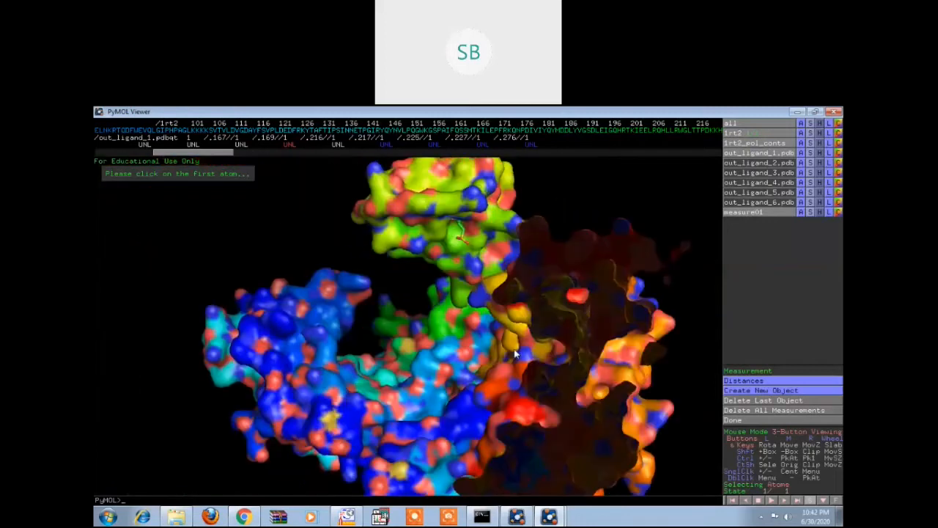
Step: Turn off the display of 1rt2_pol_conts and out_ligand_1, keeping the surface of 1rt2 shown
{"action": "left_click", "coordinate": [801, 144]}
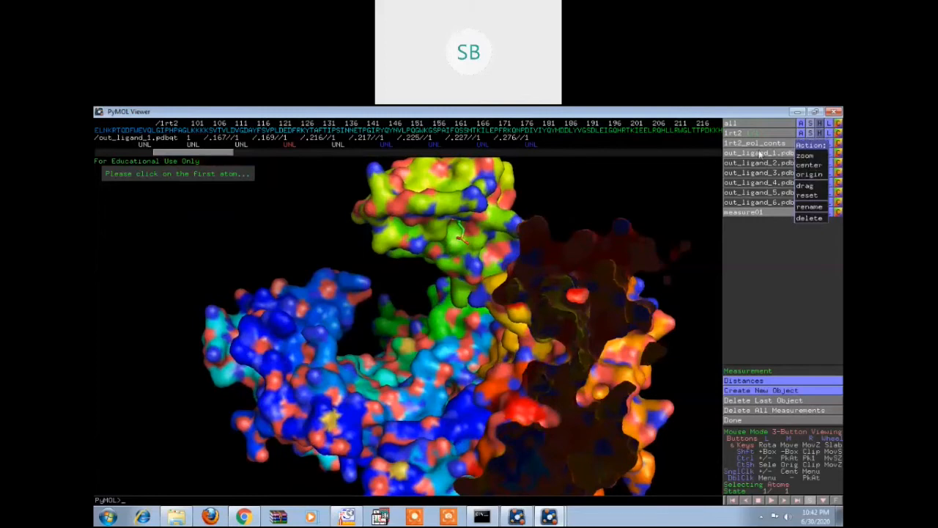
{"action": "left_click", "coordinate": [730, 144]}
{"action": "left_click", "coordinate": [736, 153]}
{"action": "left_click", "coordinate": [735, 133]}
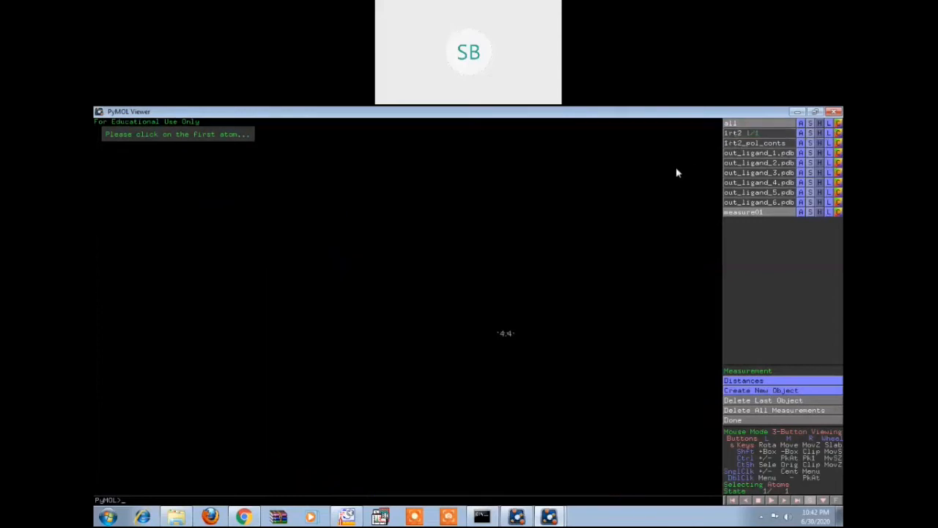
{"action": "left_click", "coordinate": [736, 134]}
Step: Examine the cavities inside the 1rt2 surface by slicing through the protein at several depths and angles
{"action": "right_click_drag", "start_coordinate": [490, 341], "coordinate": [471, 403]}
{"action": "right_click_drag", "start_coordinate": [485, 274], "coordinate": [485, 312]}
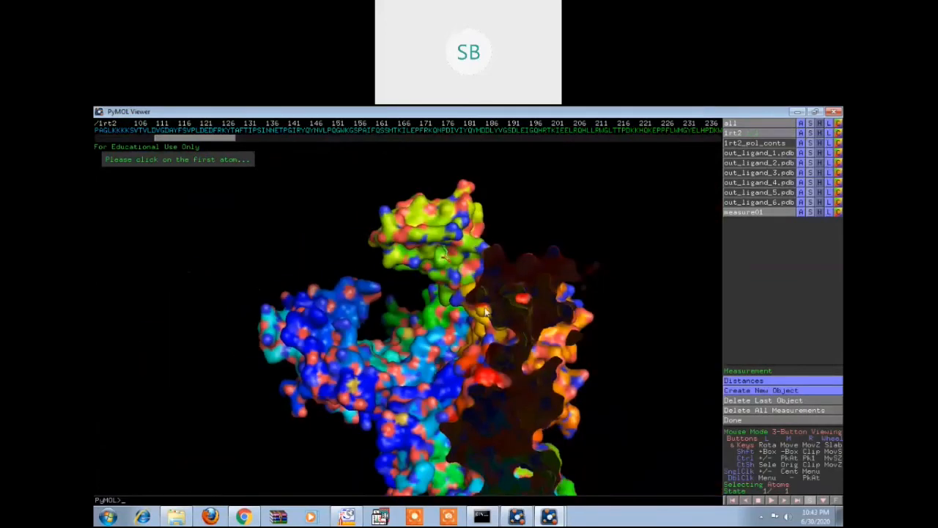
{"action": "scroll", "coordinate": [485, 313], "scroll_direction": "up", "scroll_amount": 5}
{"action": "scroll", "coordinate": [485, 313], "scroll_direction": "up", "scroll_amount": 1}
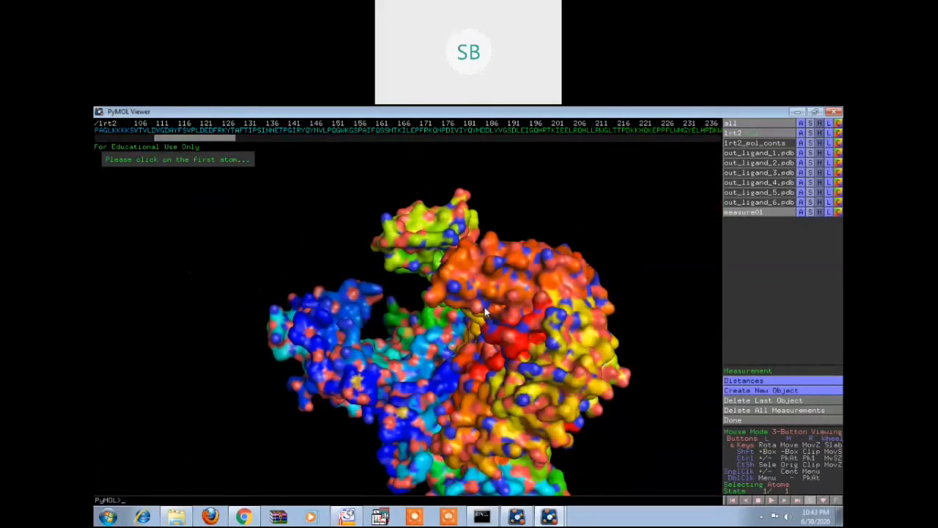
{"action": "scroll", "coordinate": [484, 317], "scroll_direction": "down", "scroll_amount": 4}
{"action": "scroll", "coordinate": [481, 329], "scroll_direction": "down", "scroll_amount": 4}
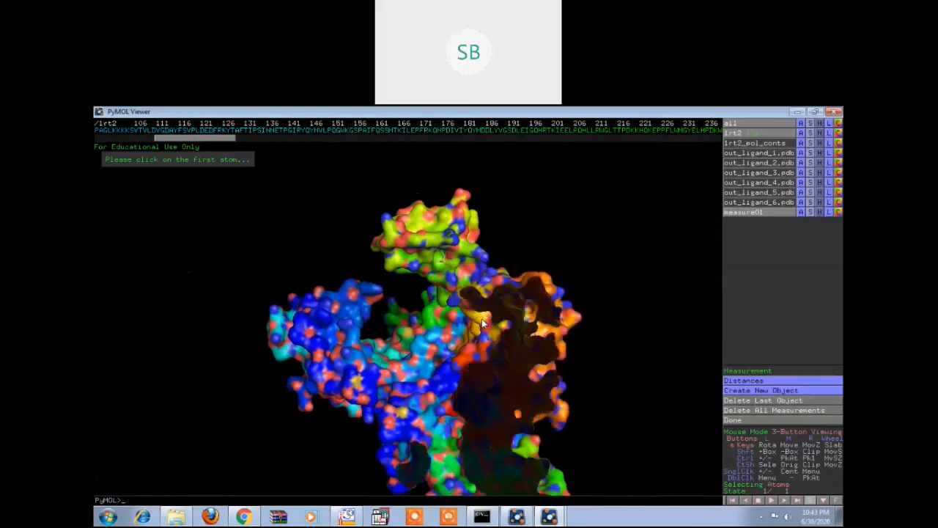
{"action": "scroll", "coordinate": [477, 335], "scroll_direction": "down", "scroll_amount": 4}
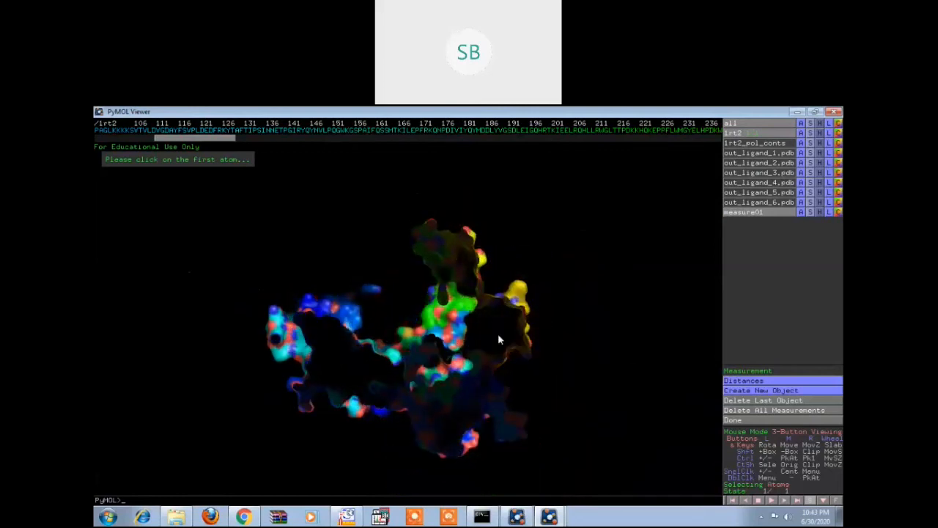
{"action": "scroll", "coordinate": [503, 331], "scroll_direction": "down", "scroll_amount": 5}
{"action": "scroll", "coordinate": [506, 377], "scroll_direction": "up", "scroll_amount": 4}
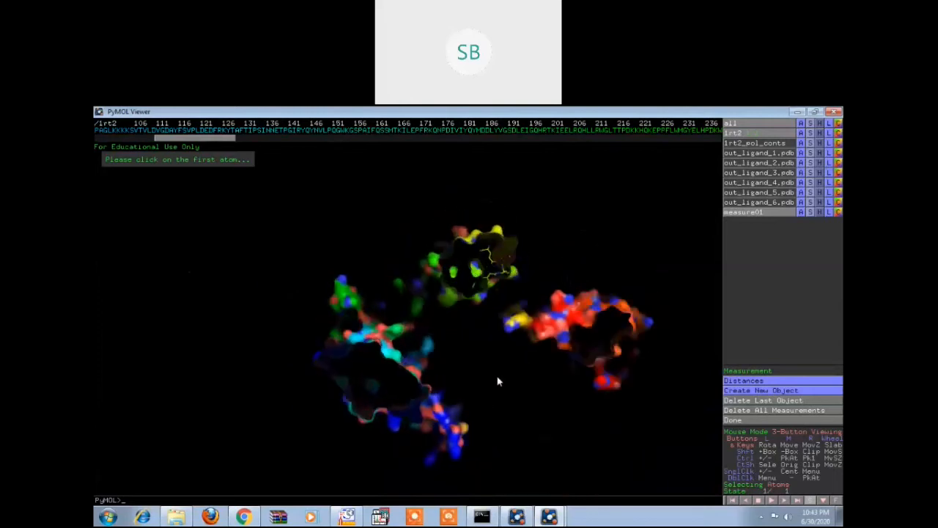
{"action": "scroll", "coordinate": [476, 464], "scroll_direction": "up", "scroll_amount": 2}
{"action": "right_click_drag", "start_coordinate": [478, 464], "coordinate": [478, 522]}
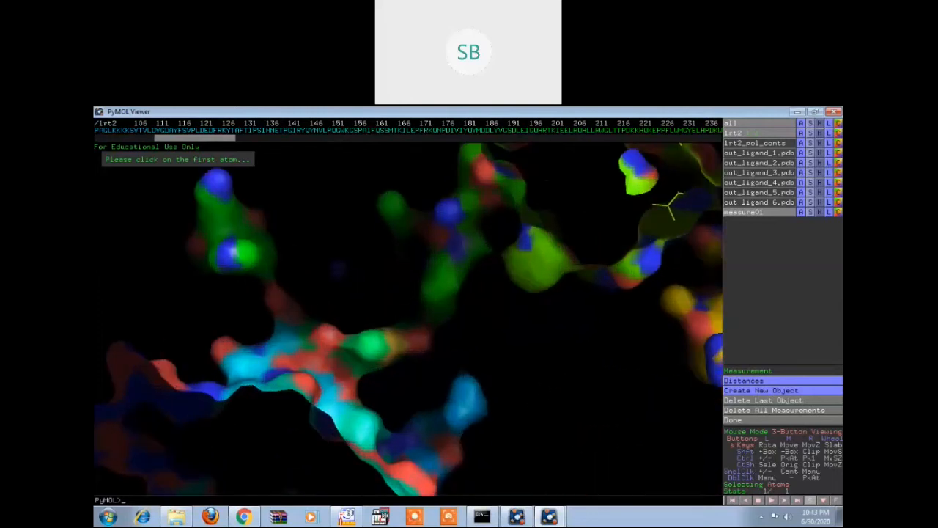
{"action": "left_click_drag", "start_coordinate": [600, 264], "coordinate": [600, 321]}
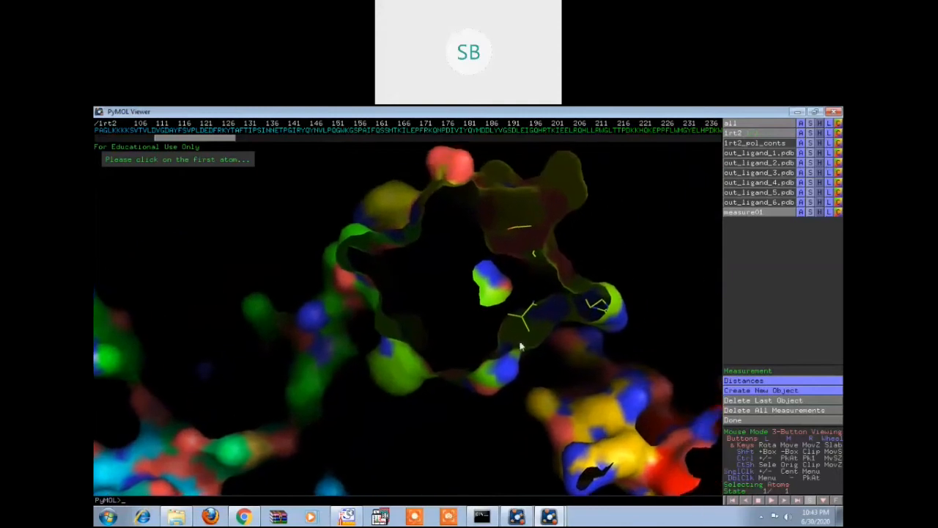
Step: Apply the ligands preset to 1rt2 and hide its ribbon, leaving the ligands with their surrounding residues
{"action": "left_click", "coordinate": [802, 133]}
{"action": "mouse_move", "coordinate": [786, 230]}
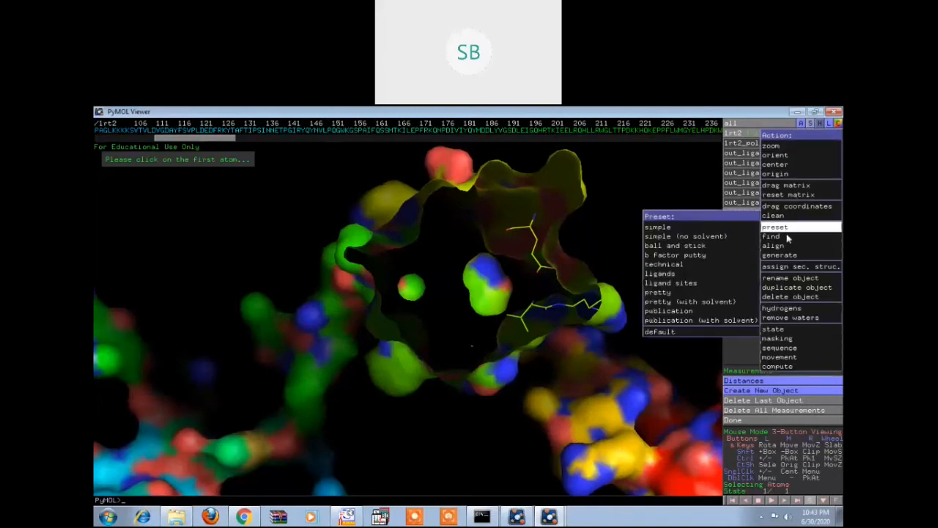
{"action": "left_click", "coordinate": [679, 274]}
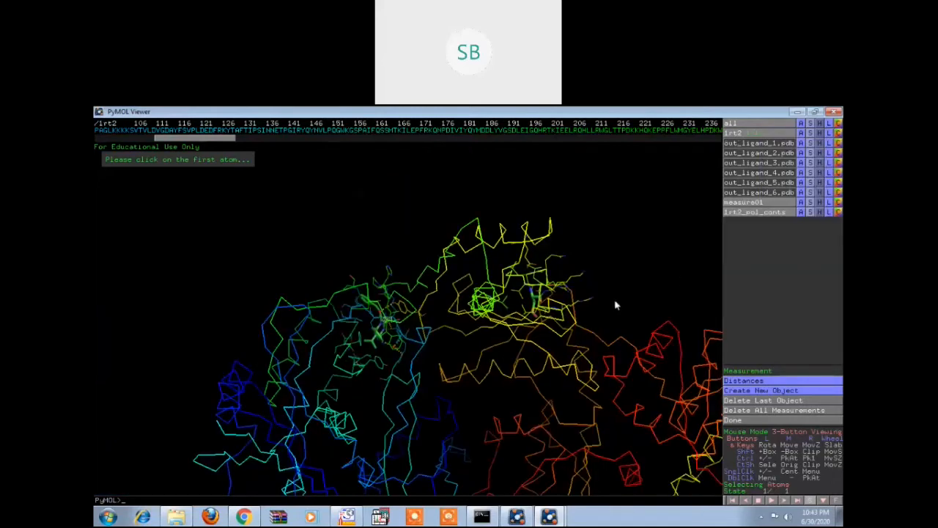
{"action": "left_click", "coordinate": [821, 133]}
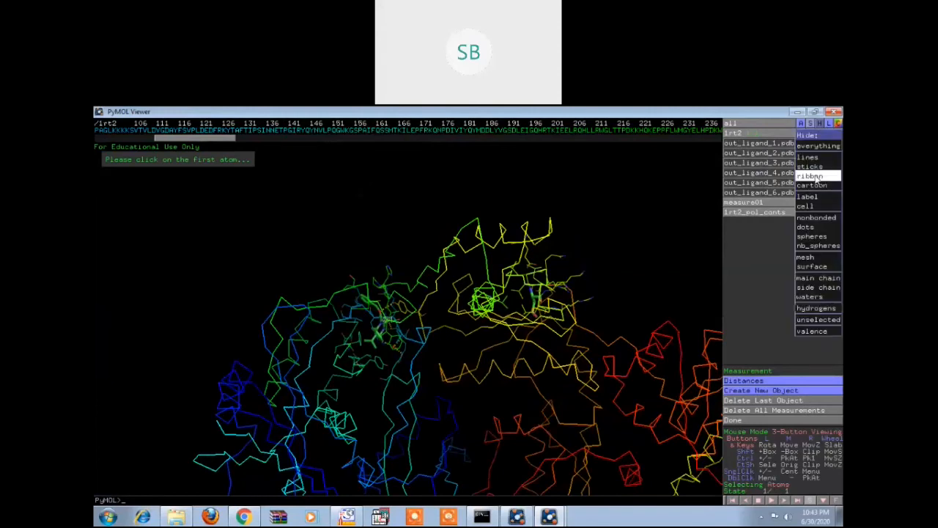
{"action": "left_click", "coordinate": [812, 177]}
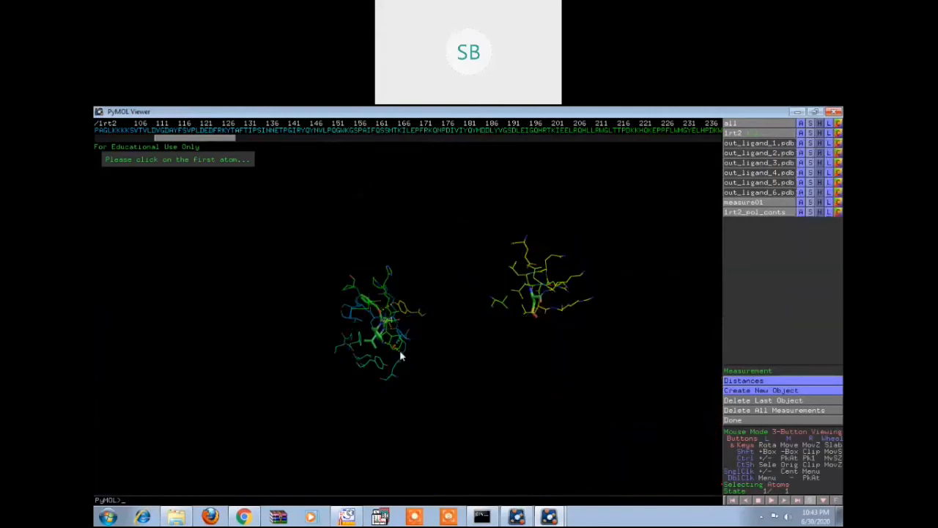
Step: Display out_ligand_1 as sticks together with the original ligand in the 1rt2 binding site and compare their positions
{"action": "middle_click_drag", "start_coordinate": [401, 354], "coordinate": [408, 354]}
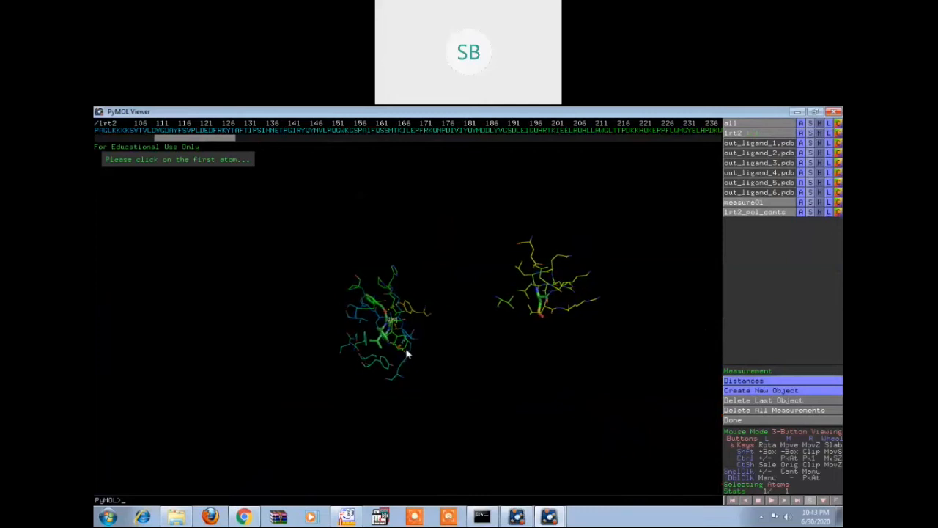
{"action": "right_click_drag", "start_coordinate": [419, 360], "coordinate": [398, 415]}
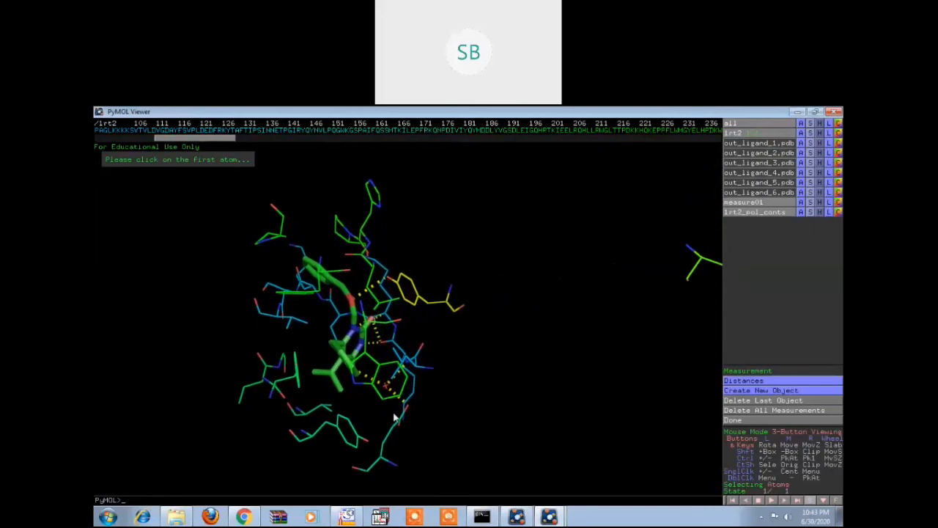
{"action": "left_click", "coordinate": [812, 143]}
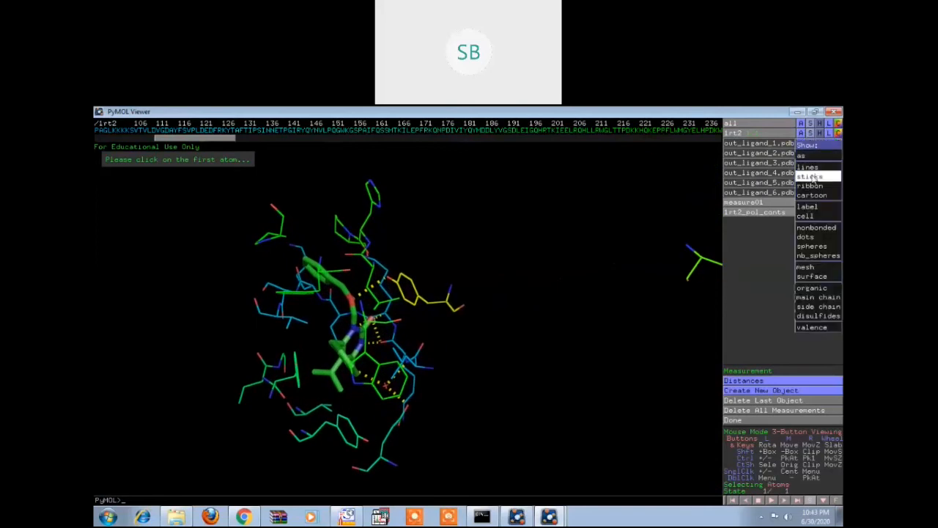
{"action": "left_click_drag", "start_coordinate": [397, 344], "coordinate": [423, 339]}
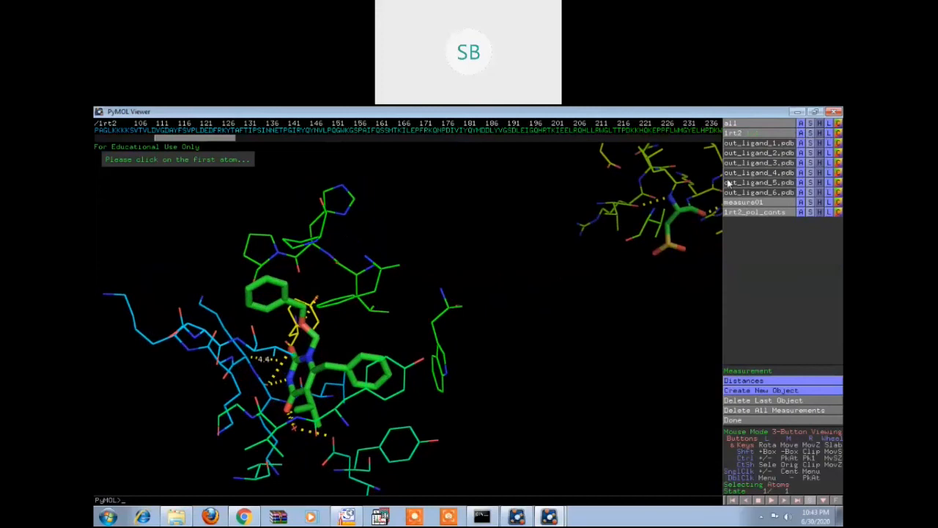
{"action": "left_click", "coordinate": [786, 144]}
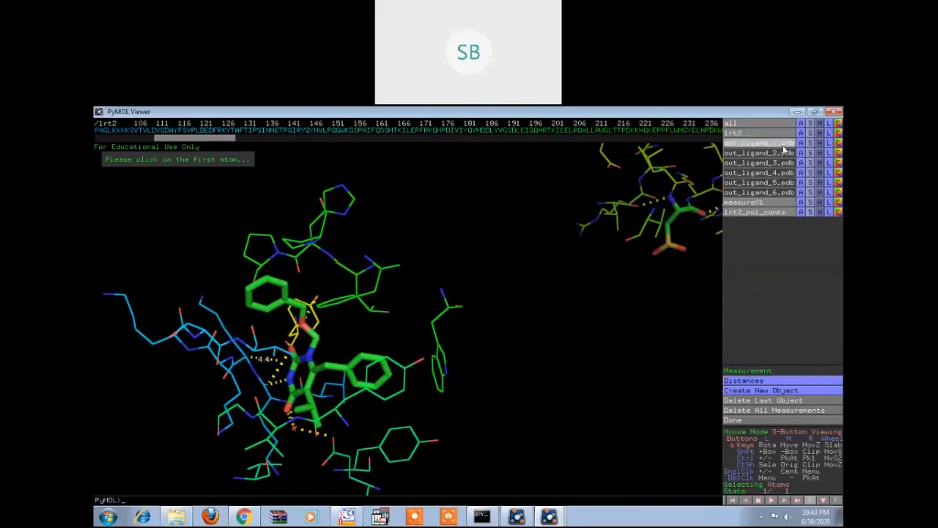
{"action": "left_click_drag", "start_coordinate": [346, 394], "coordinate": [373, 396]}
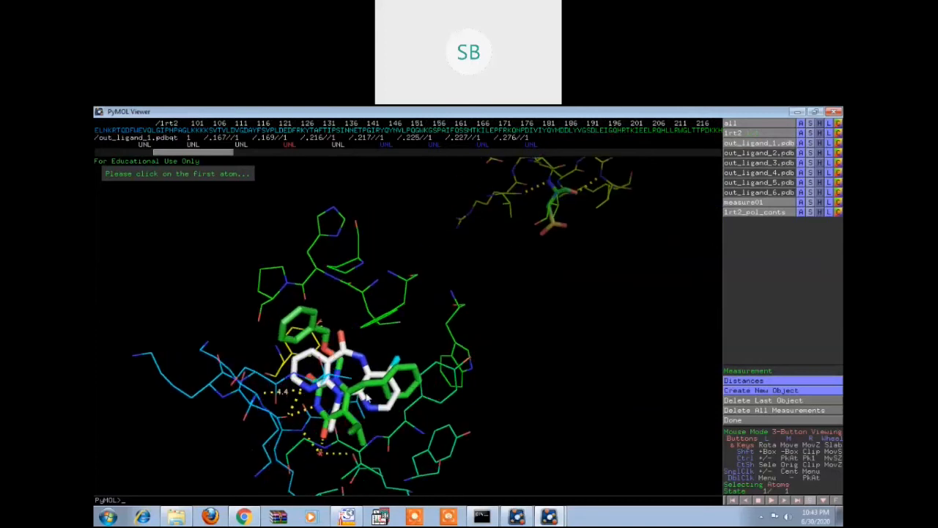
Step: Show the surface of 1rt2 and examine both ligands through the opening of the binding pocket
{"action": "left_click", "coordinate": [810, 133]}
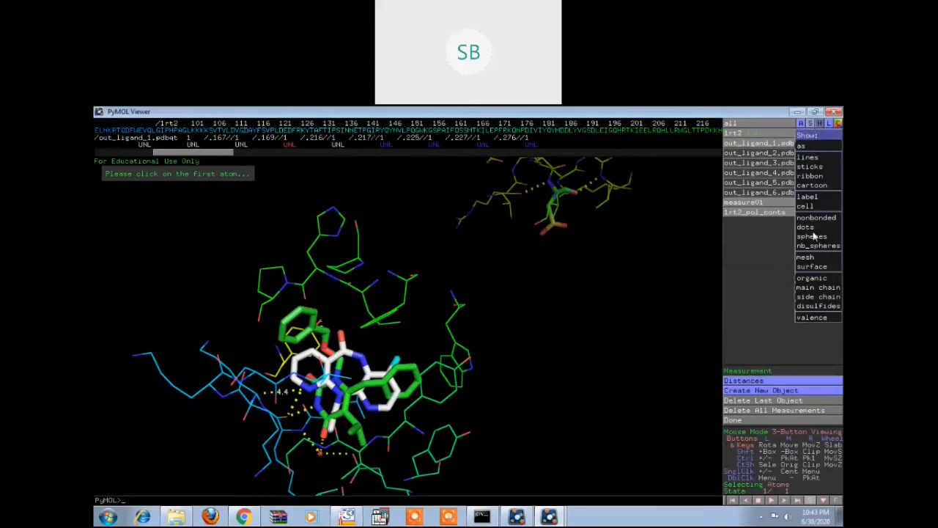
{"action": "left_click", "coordinate": [814, 269]}
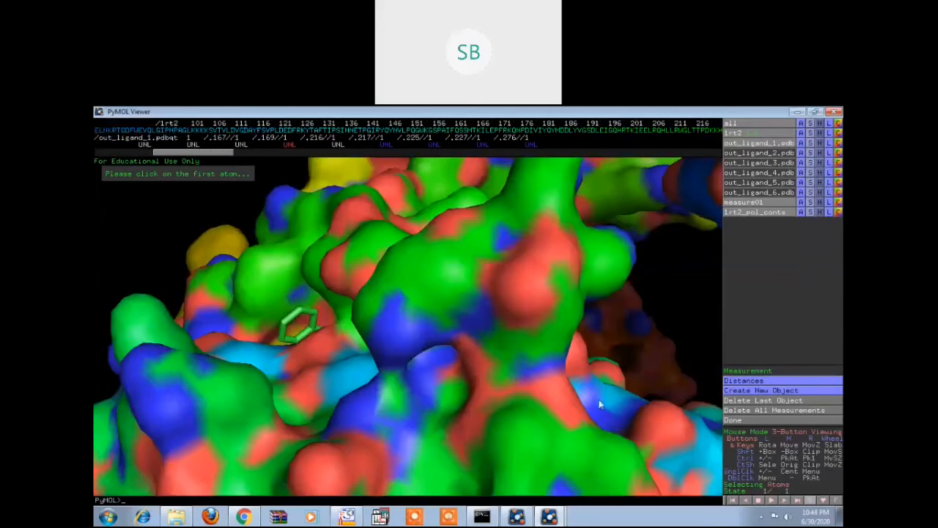
{"action": "left_click_drag", "start_coordinate": [283, 384], "coordinate": [363, 430]}
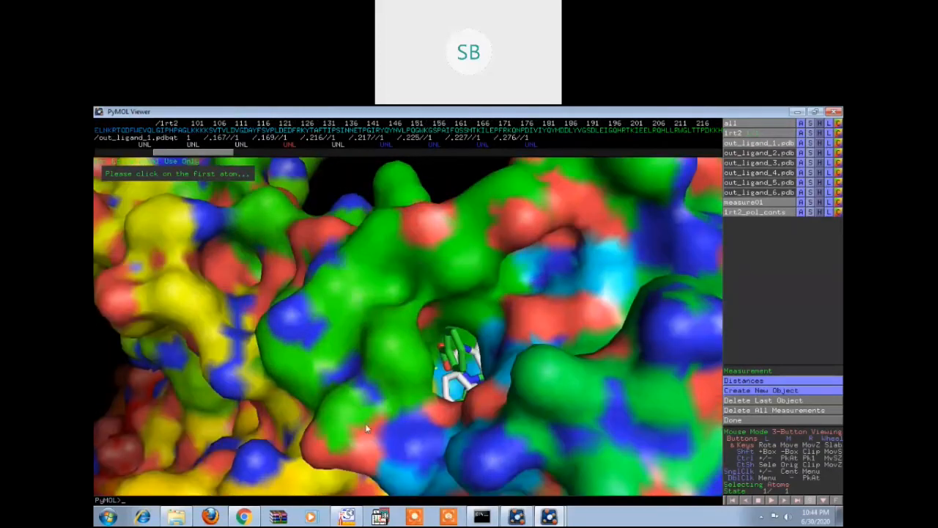
{"action": "right_click_drag", "start_coordinate": [419, 470], "coordinate": [415, 488]}
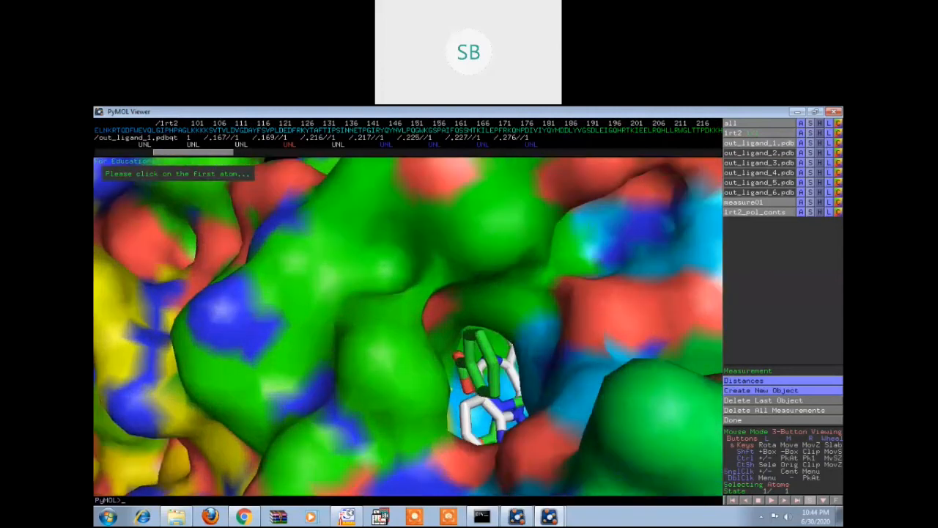
{"action": "right_click_drag", "start_coordinate": [564, 381], "coordinate": [570, 443]}
{"action": "left_click_drag", "start_coordinate": [565, 421], "coordinate": [525, 337]}
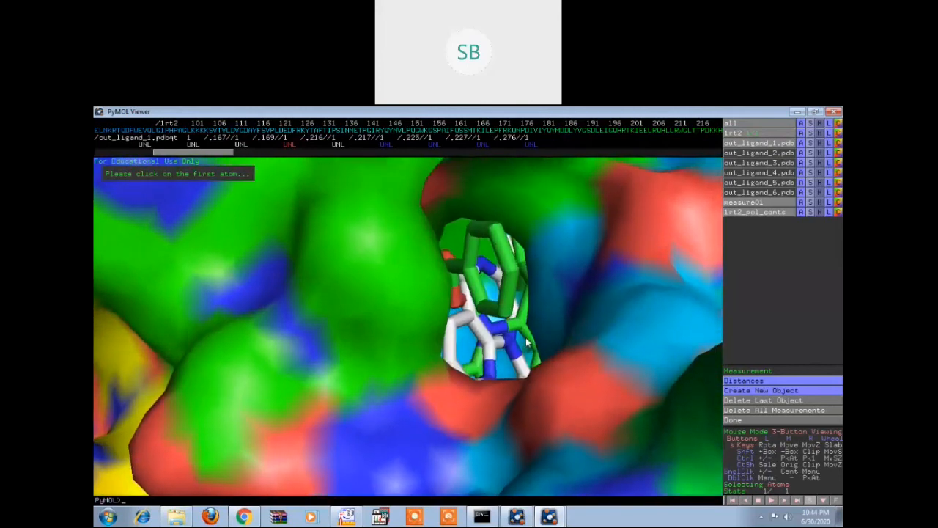